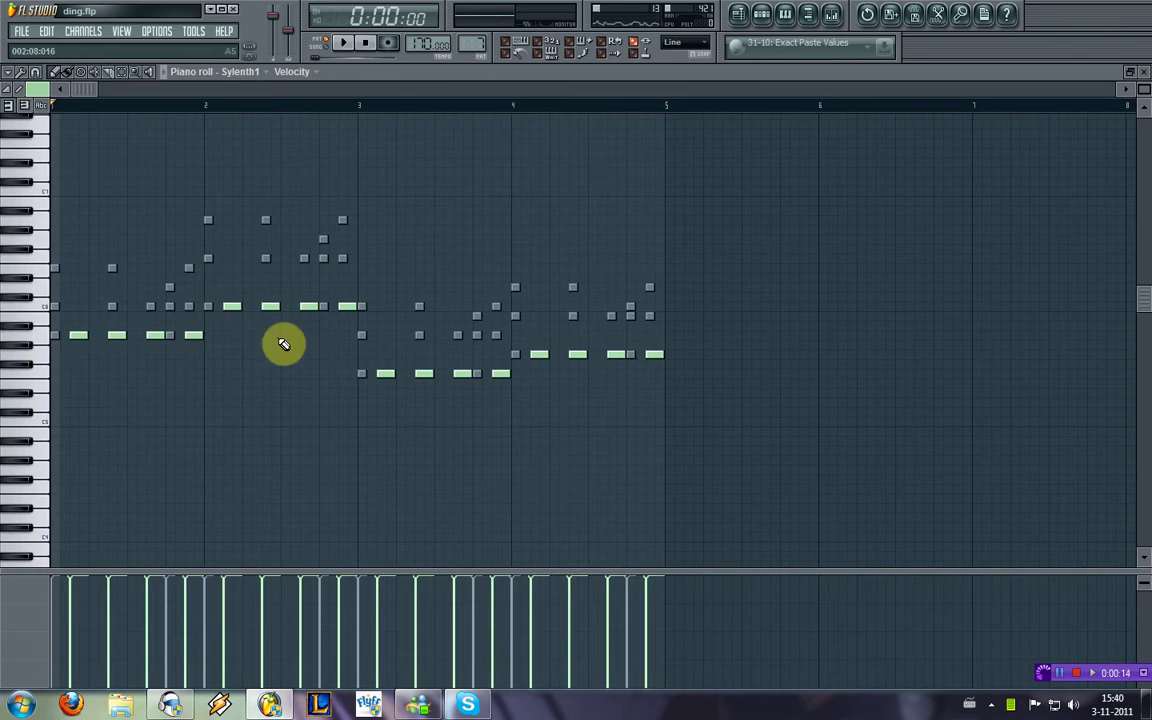
Step: Transpose all the Sylenth1 bass notes down two octaves and play the pattern
key(ctrl+a)
key(space)
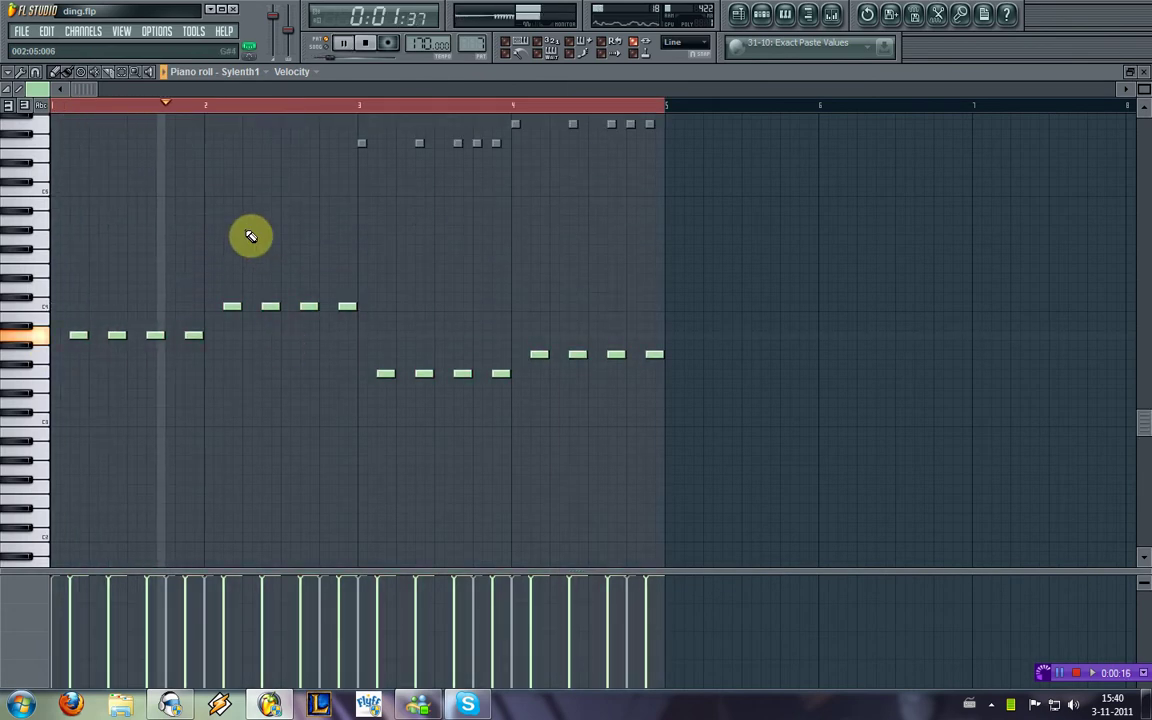
click(1145, 74)
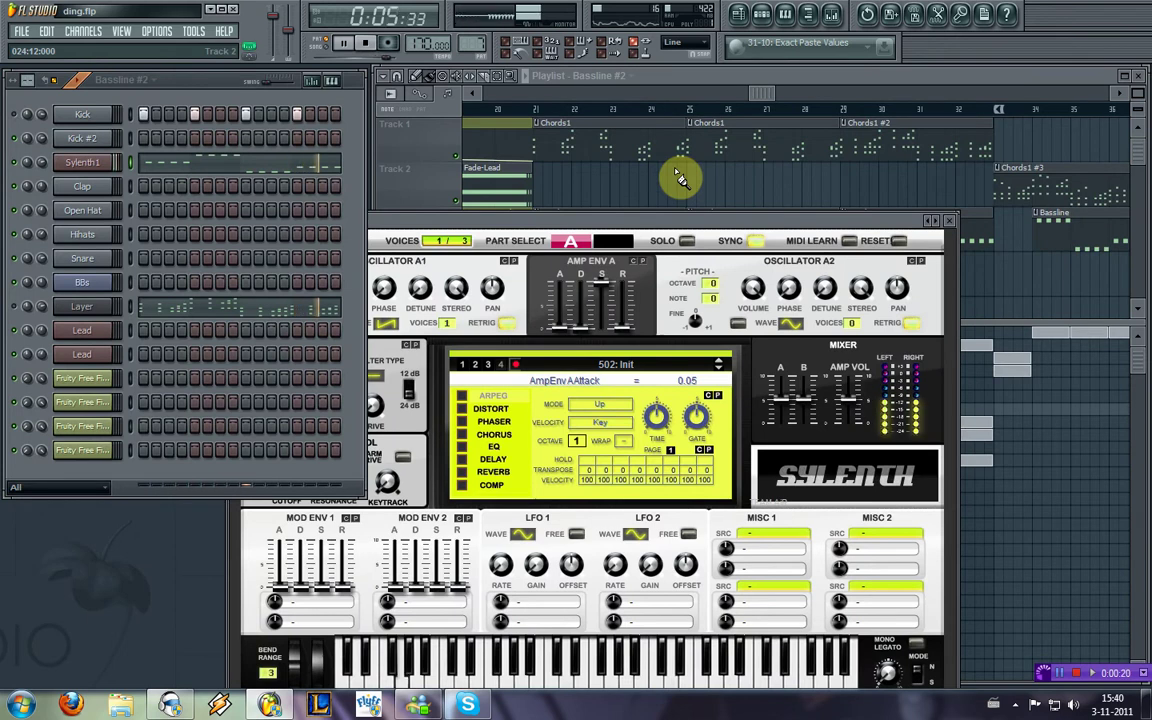
Step: Set oscillators A1 and A2 in Sylenth1 to 8 voices each, with retrig on for both
click(673, 225)
key(space)
drag(447, 323, 452, 192)
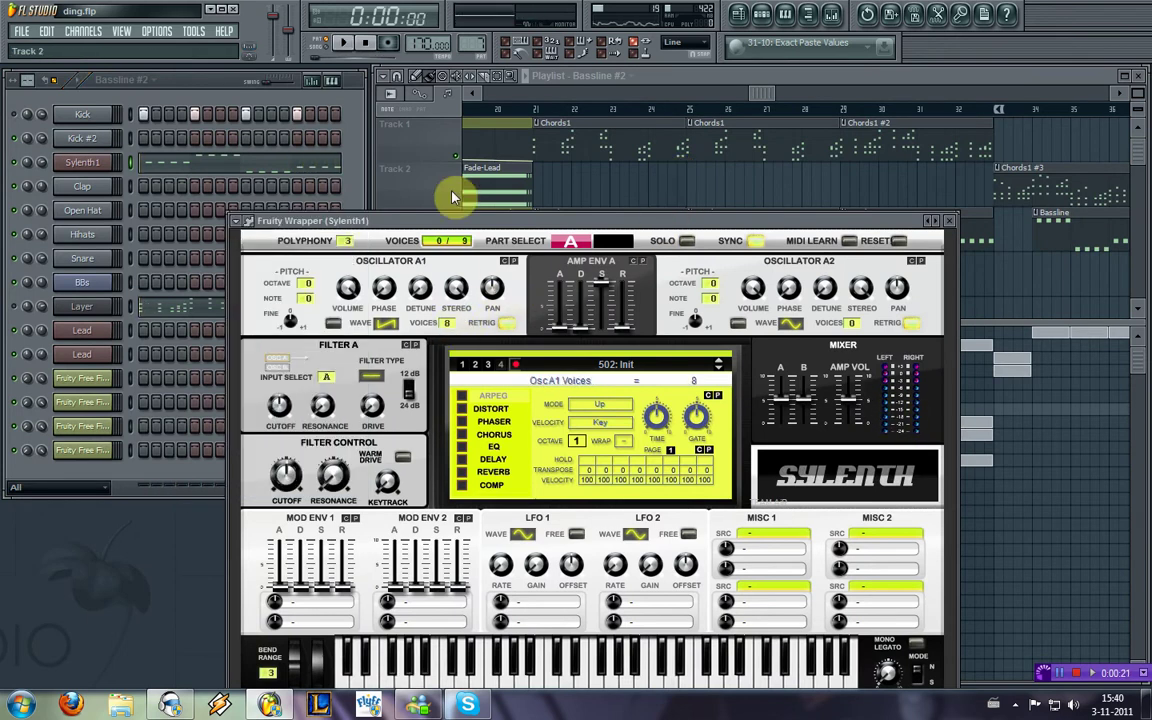
drag(853, 325, 850, 158)
click(911, 324)
click(506, 325)
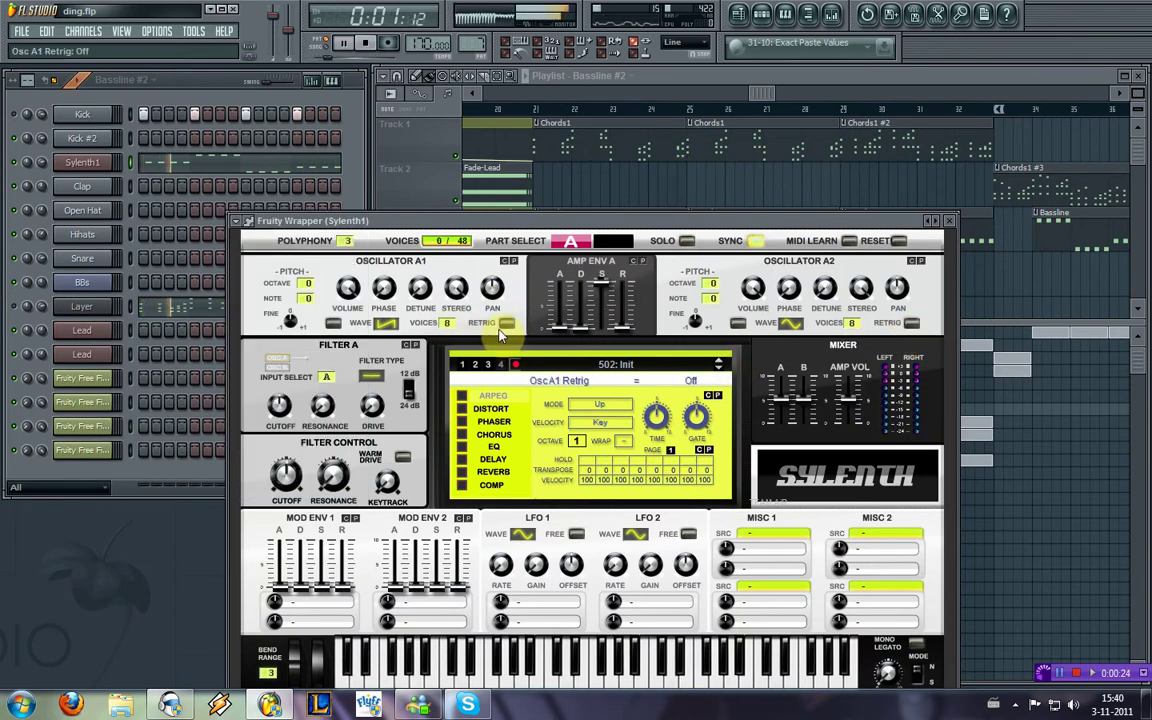
click(911, 323)
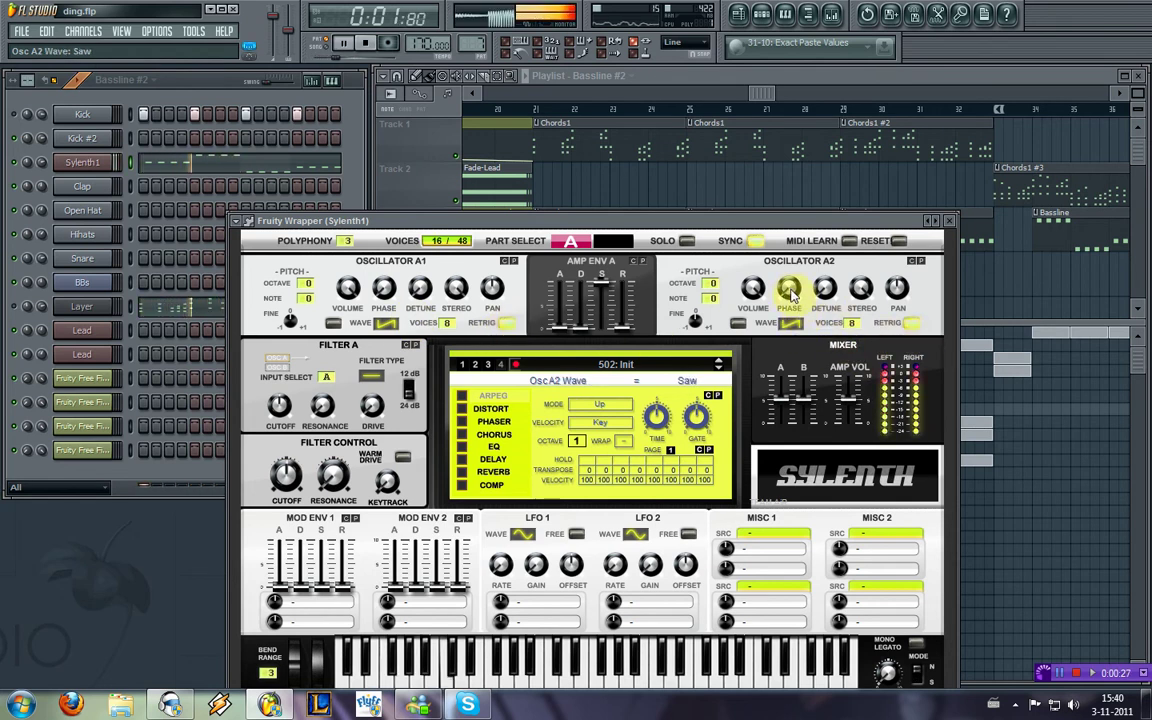
Step: Give oscillator A2 a Pulse wave at octave -1 and set the polyphony to 4
scroll(713, 290, down, 1)
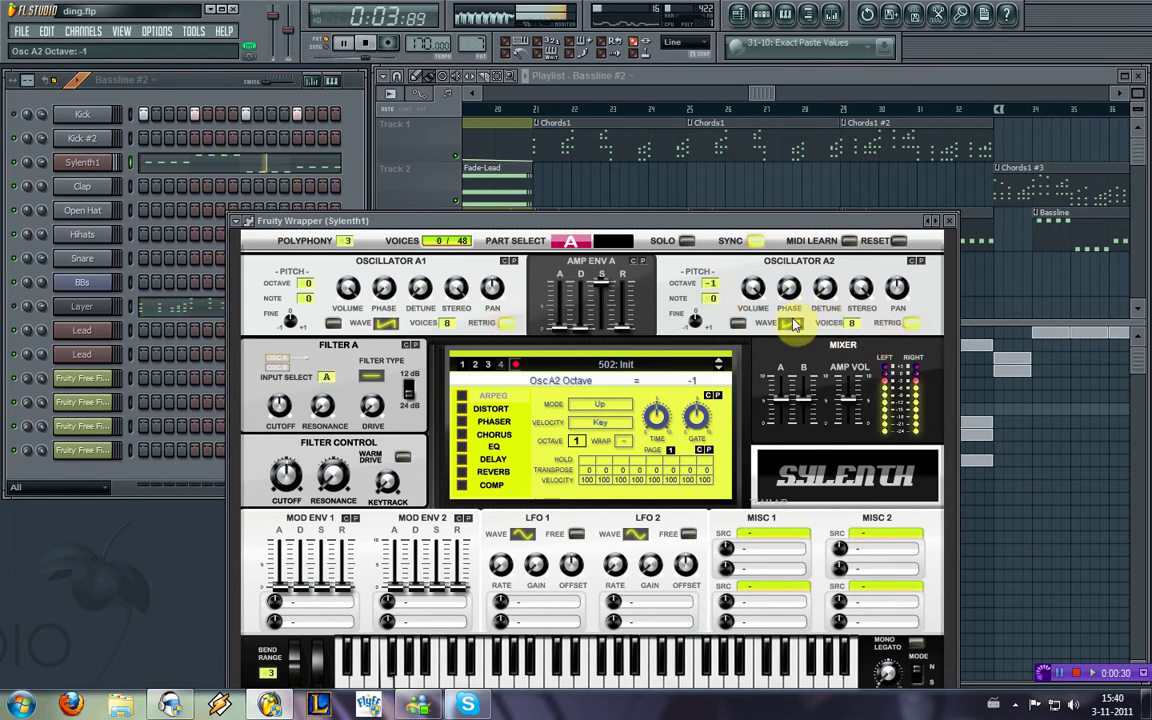
scroll(793, 324, down, 2)
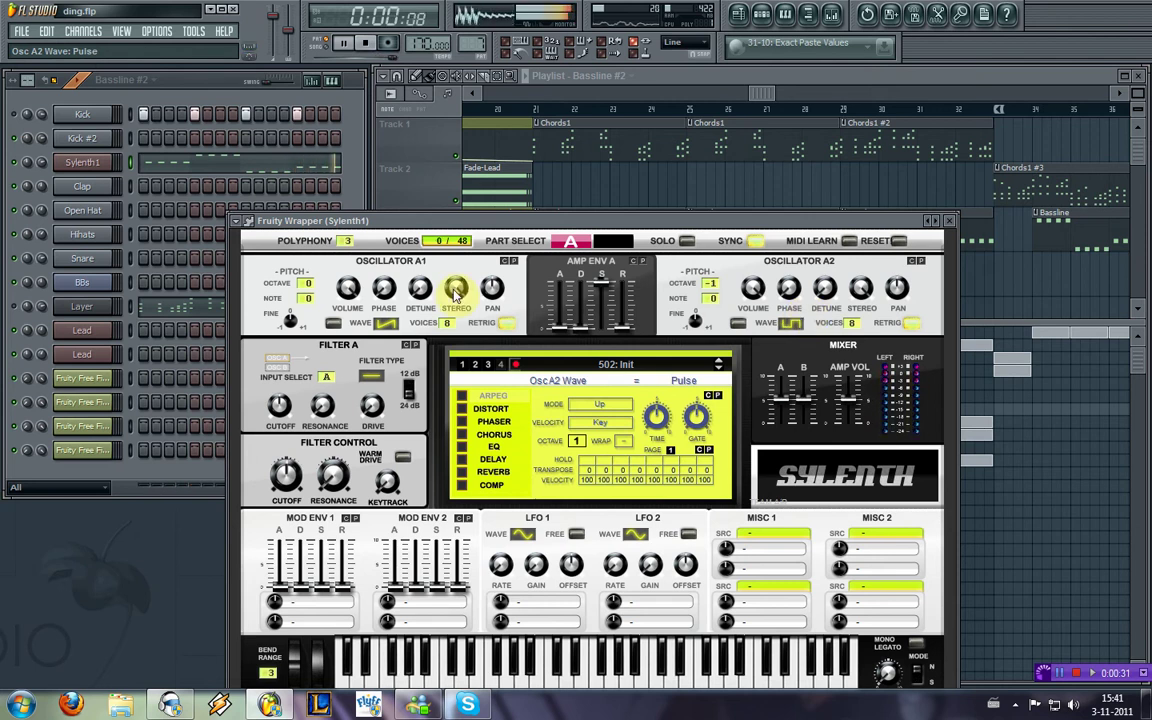
click(46, 169)
click(510, 235)
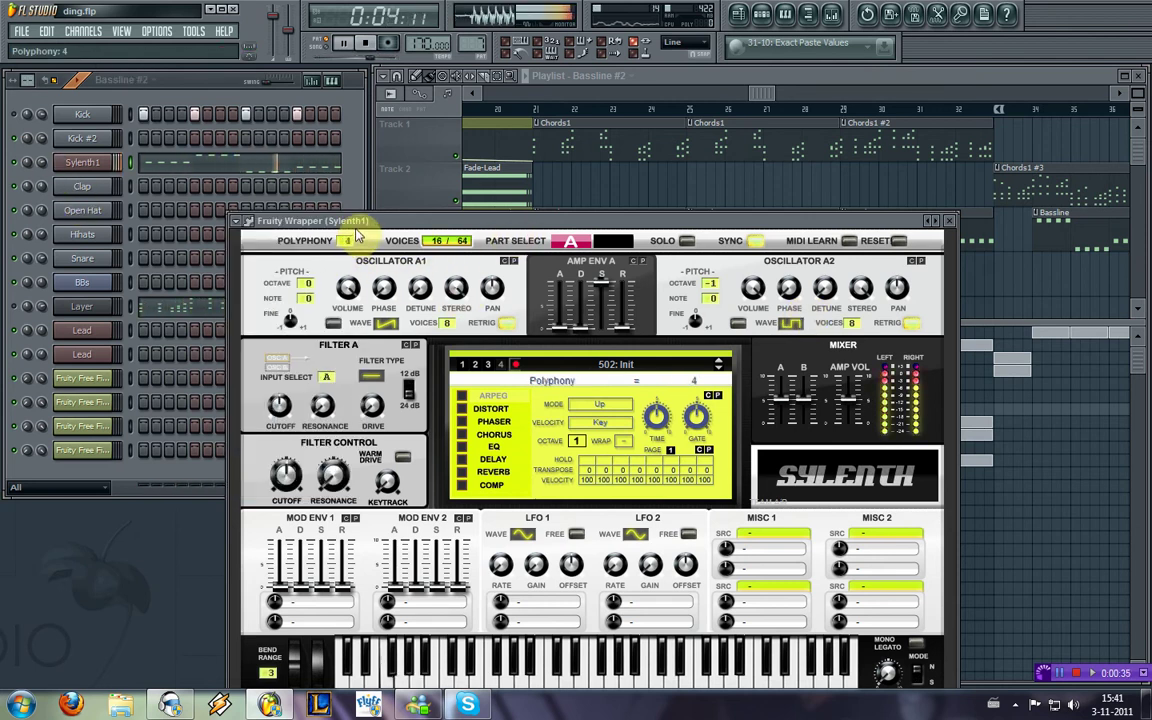
Step: Set the release of amp envelope A to 2.57 and replay the pattern
drag(635, 318, 634, 298)
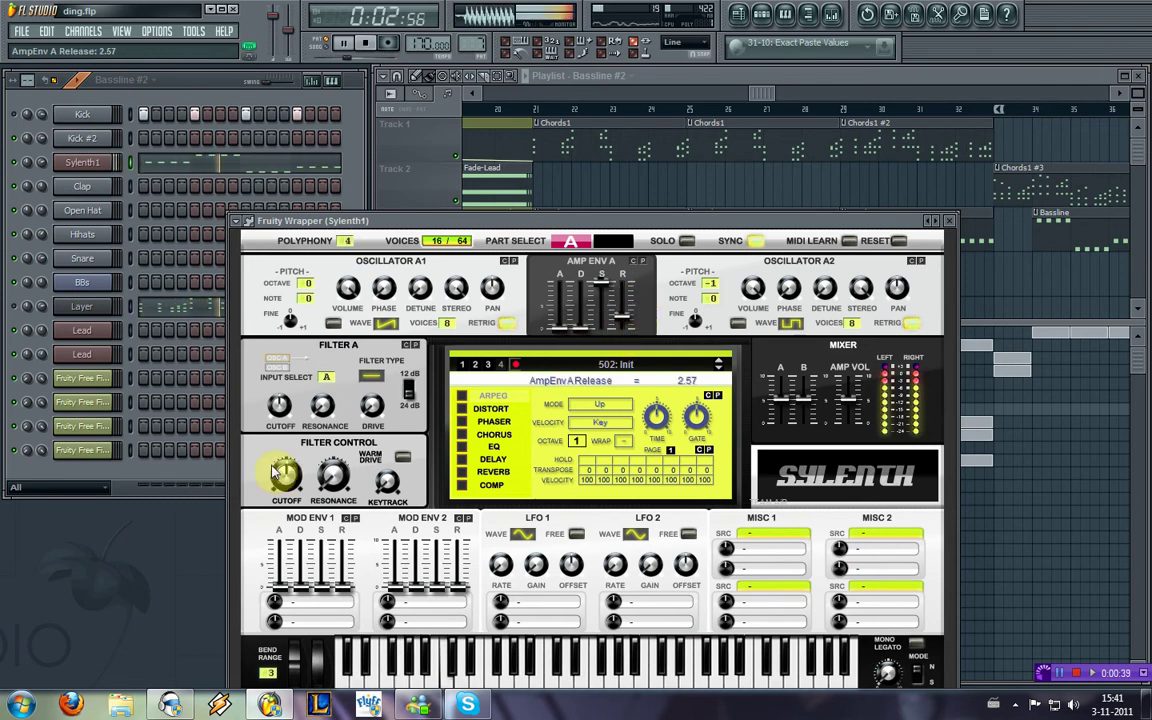
key(space)
key(space)
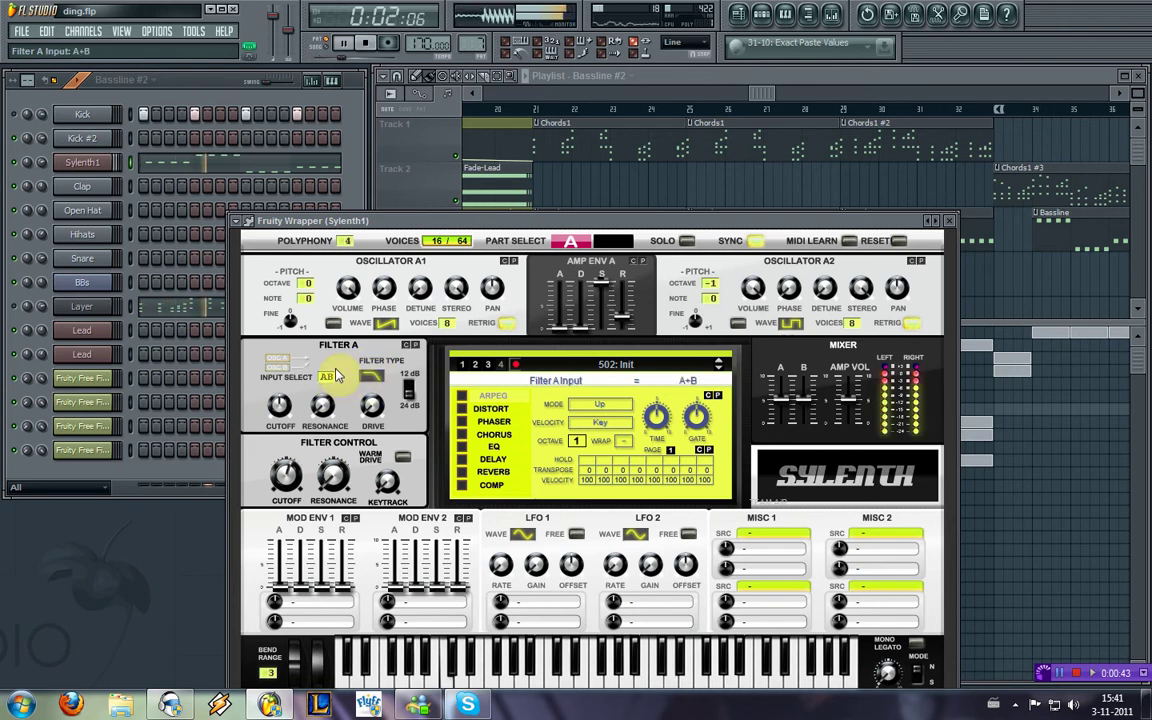
Step: Set the filter control cutoff to 185.30 Hz with Filter A on Bypass, and show the EQ effect settings with EQ off
click(327, 376)
drag(290, 460, 296, 410)
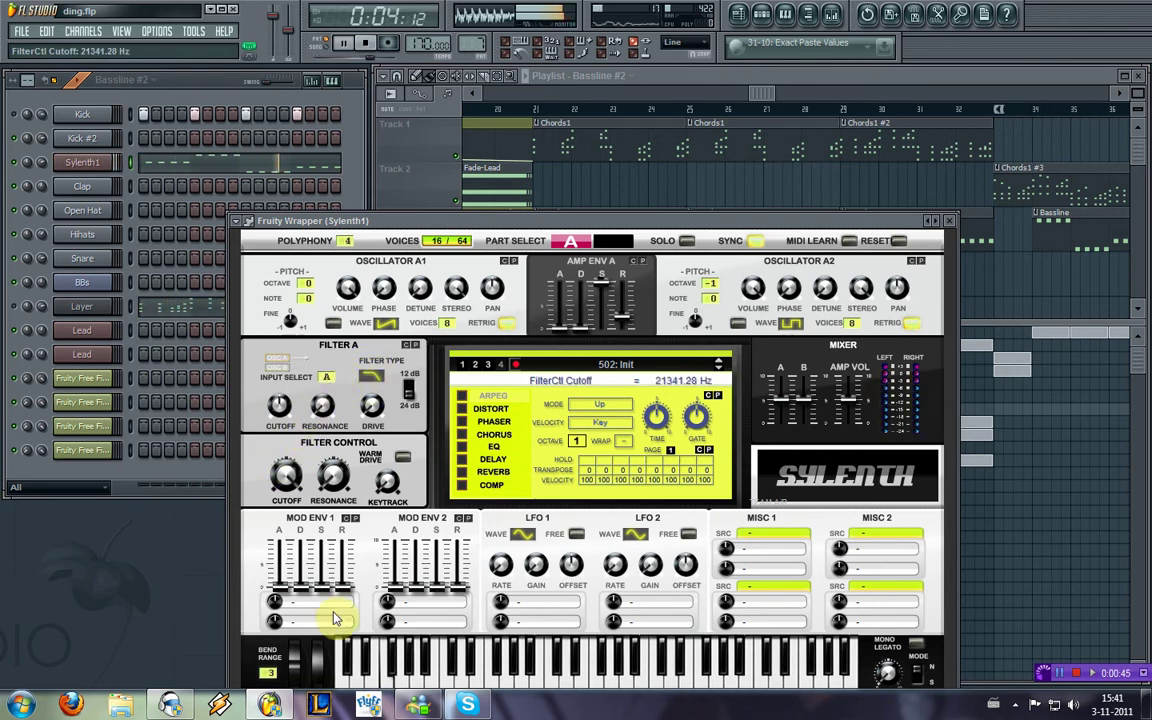
drag(358, 374, 381, 398)
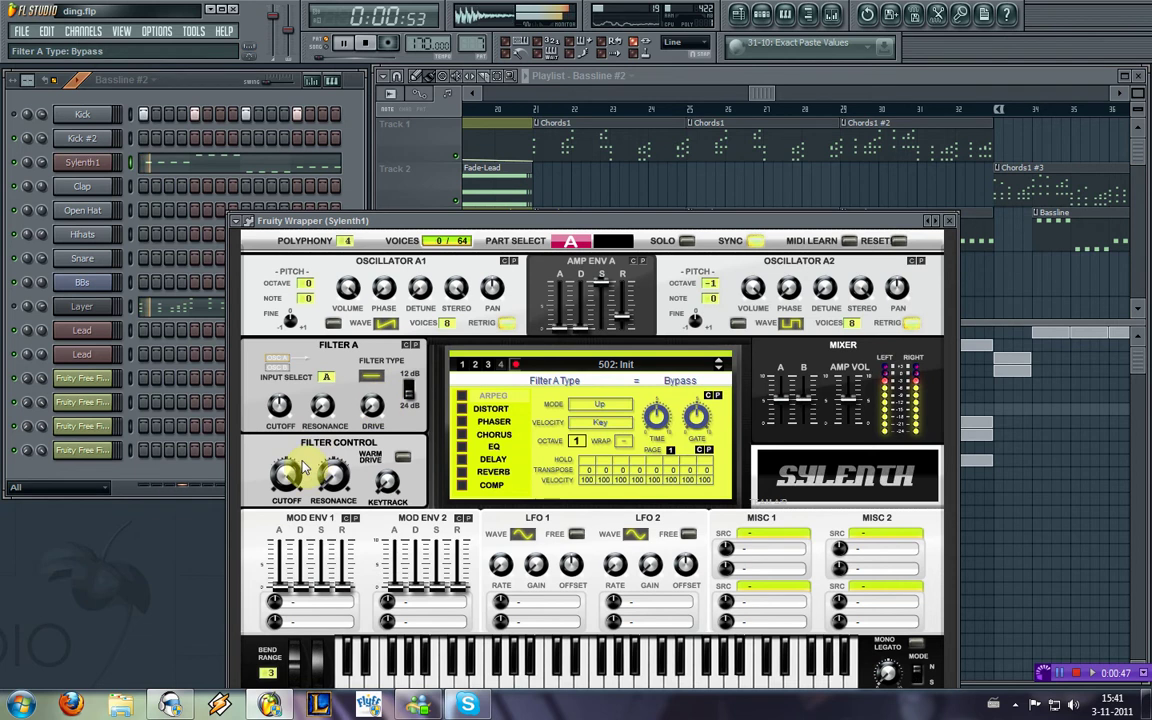
drag(305, 468, 305, 578)
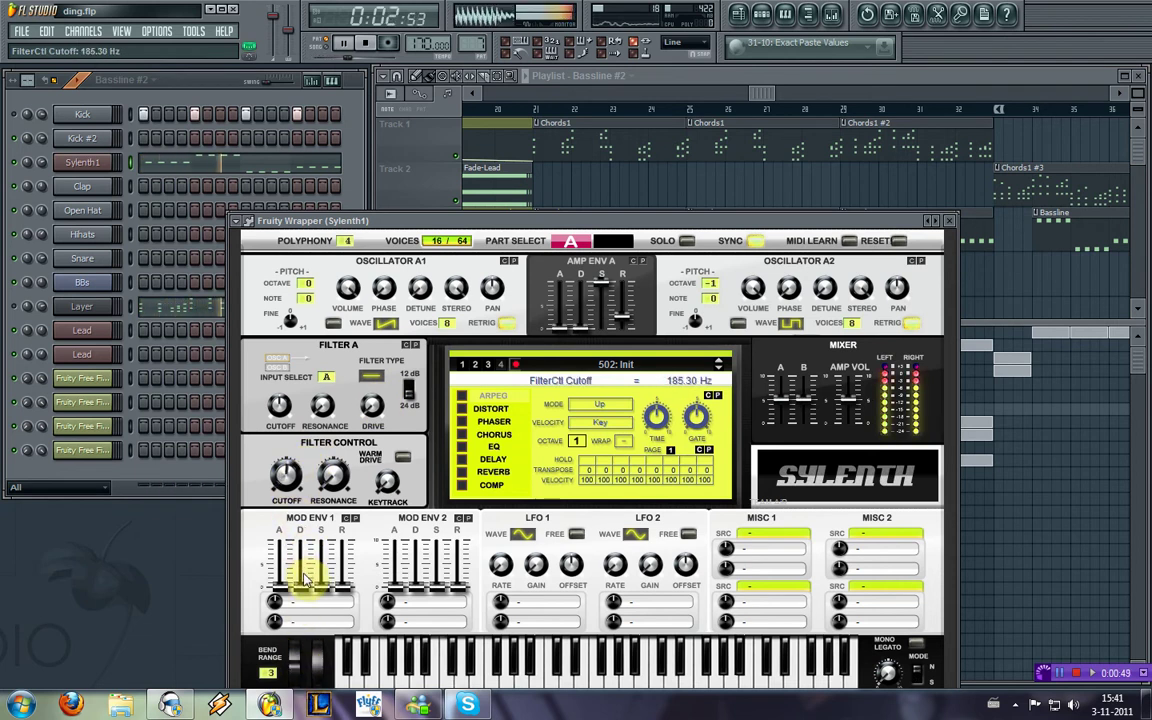
click(466, 448)
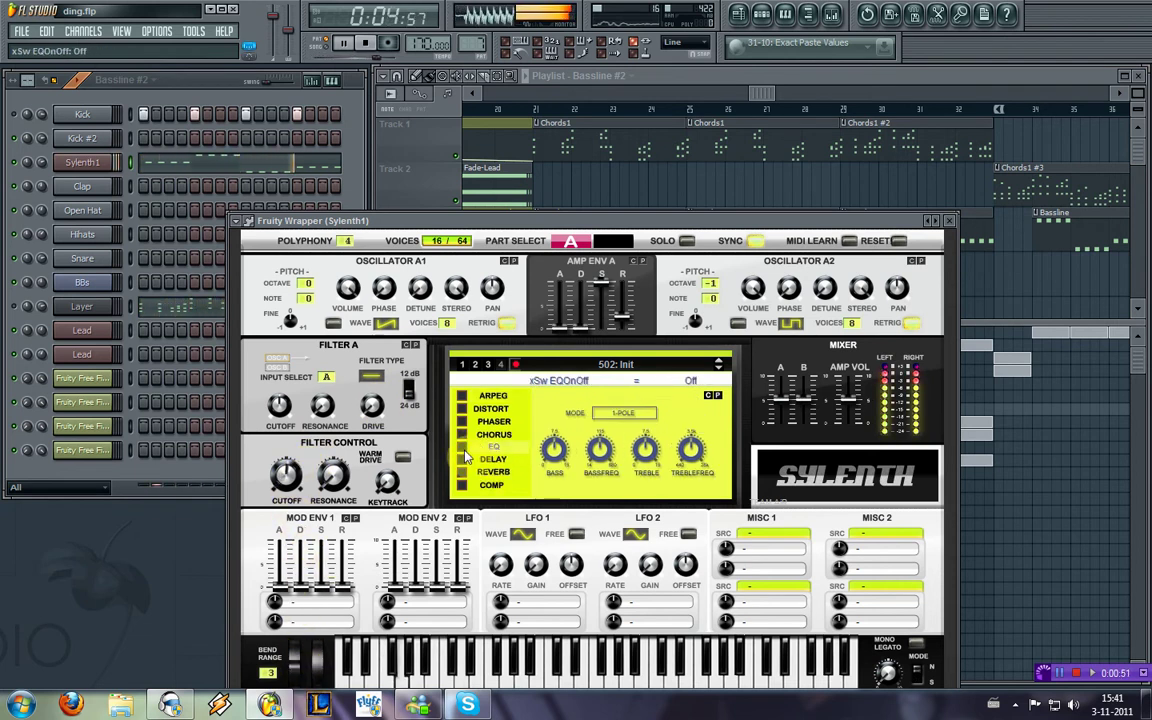
Step: Audition the bass with the Kick unmuted, mute the Kick again and show the Bassline track in the mixer
click(20, 118)
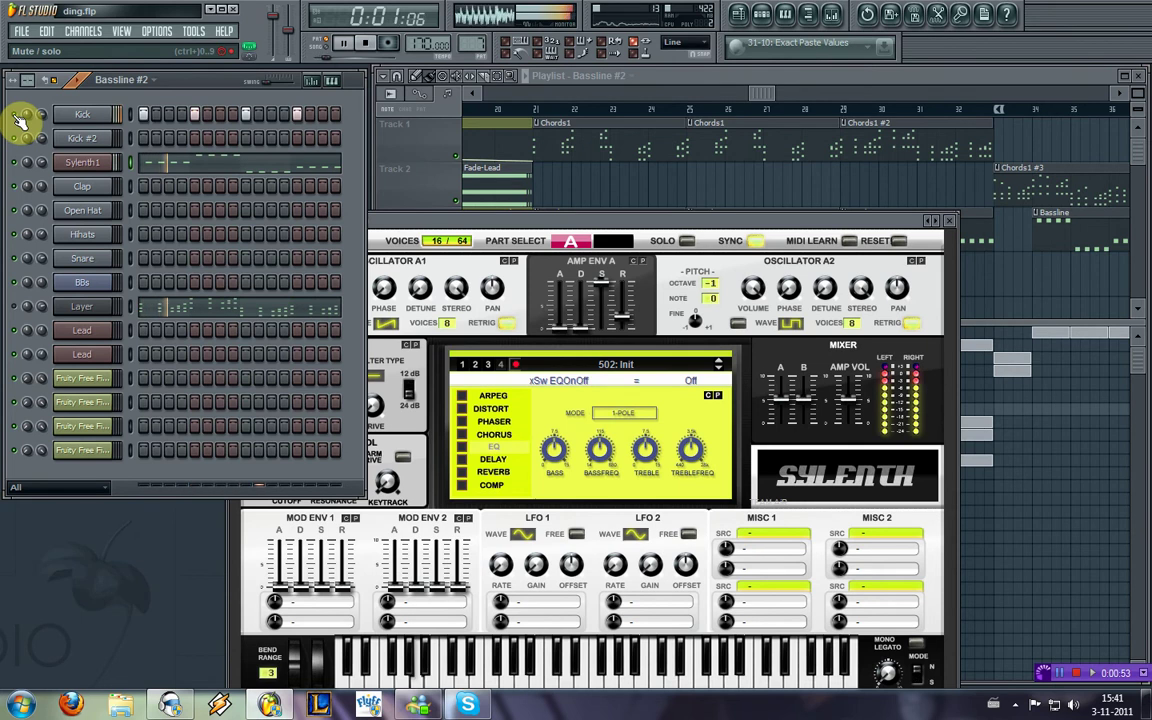
click(949, 220)
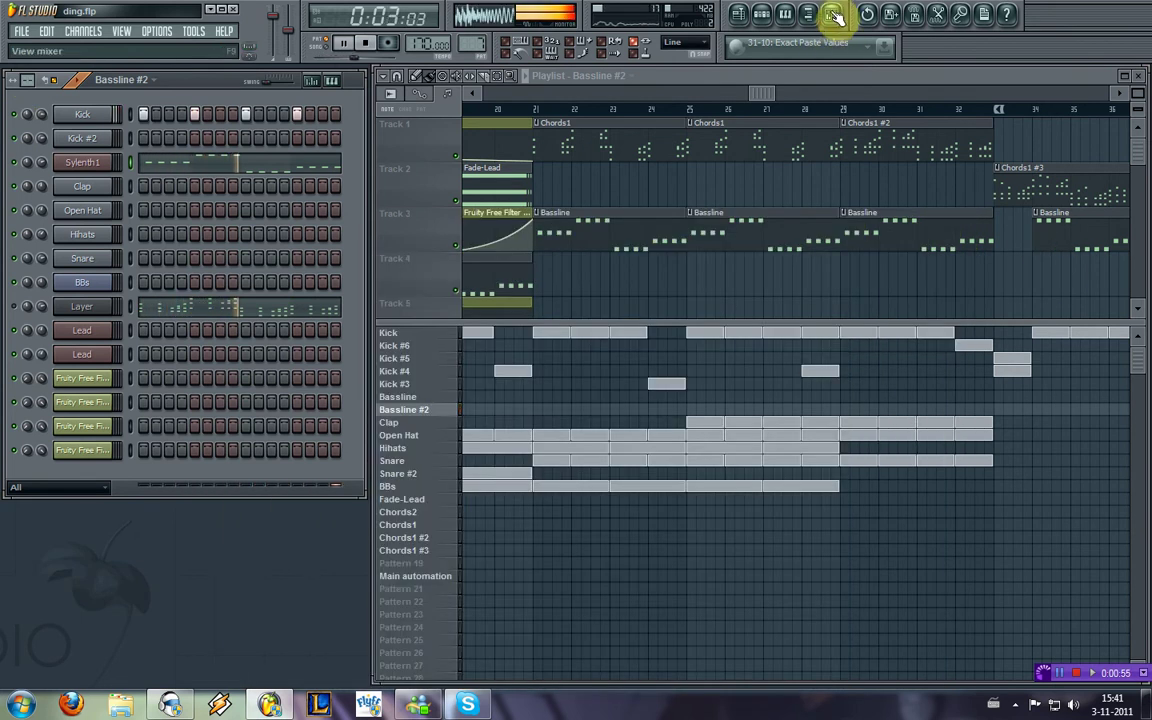
click(831, 14)
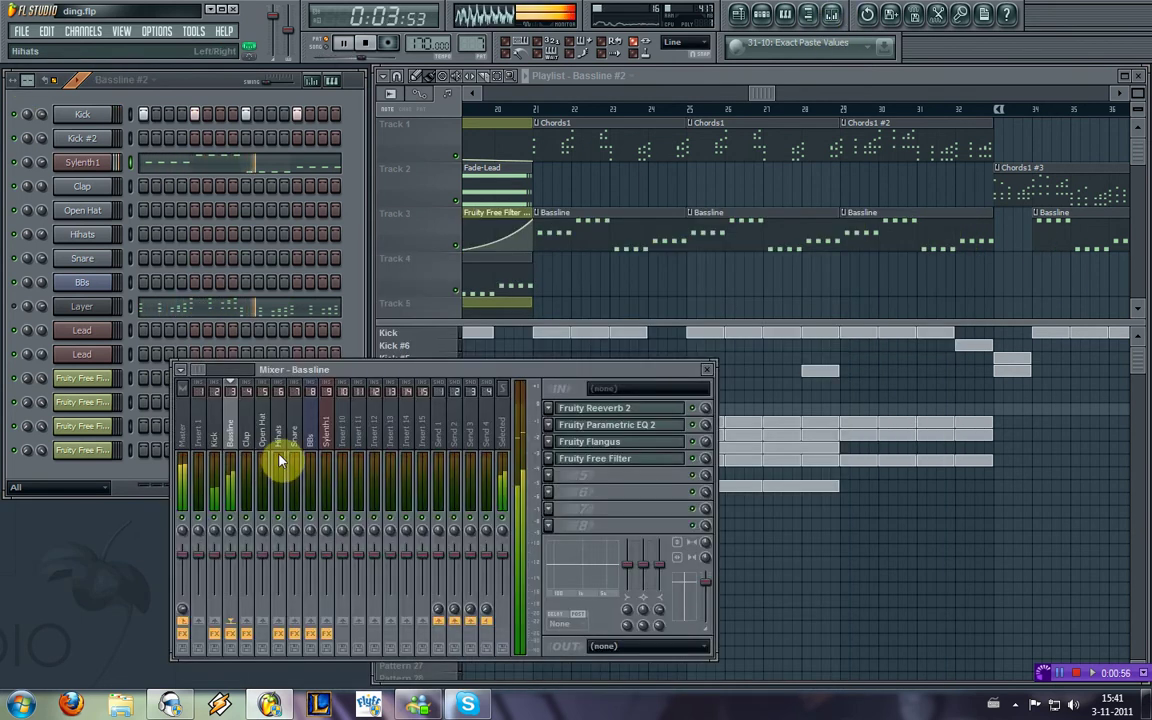
click(20, 118)
click(411, 382)
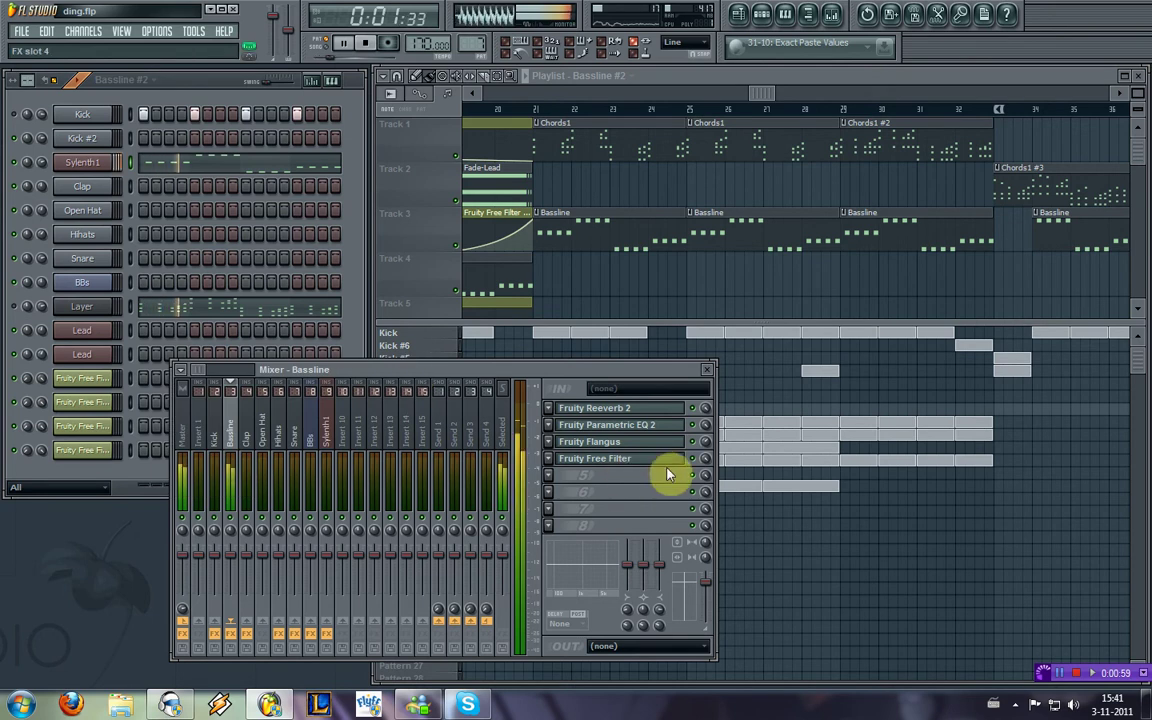
key(space)
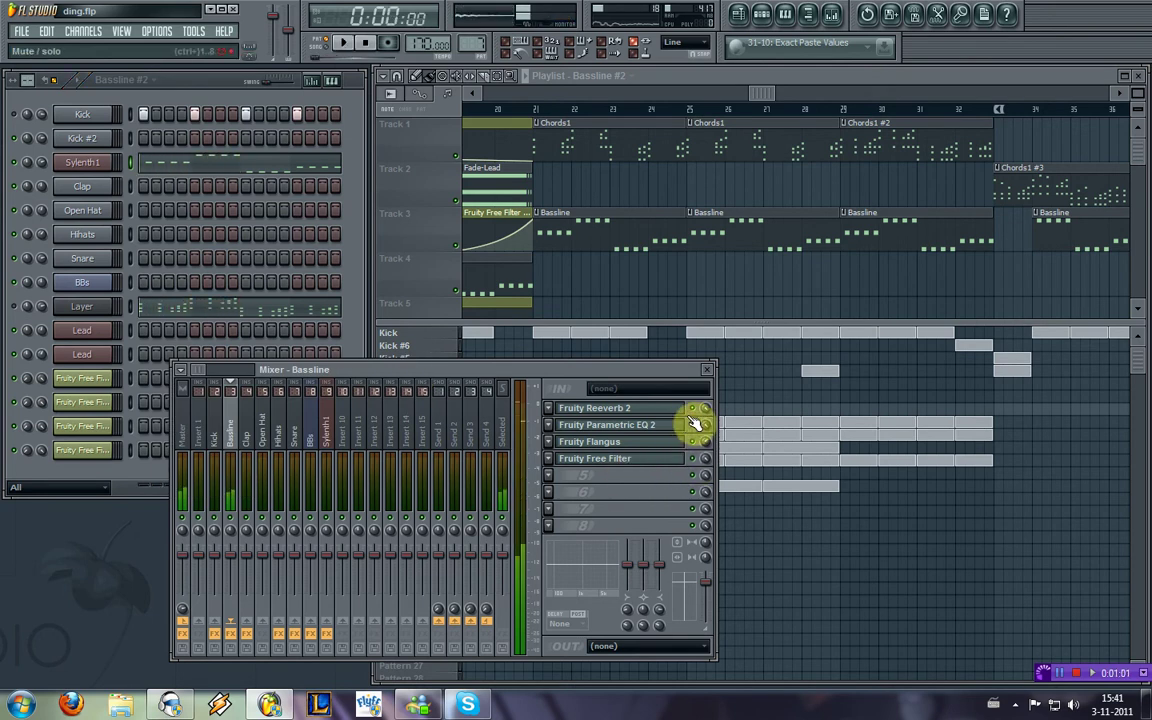
Step: Set the decay of the Bassline track's Fruity Reeverb 2 to 1.3 sec and audition the pattern
click(690, 410)
drag(294, 215, 292, 212)
key(space)
key(space)
key(space)
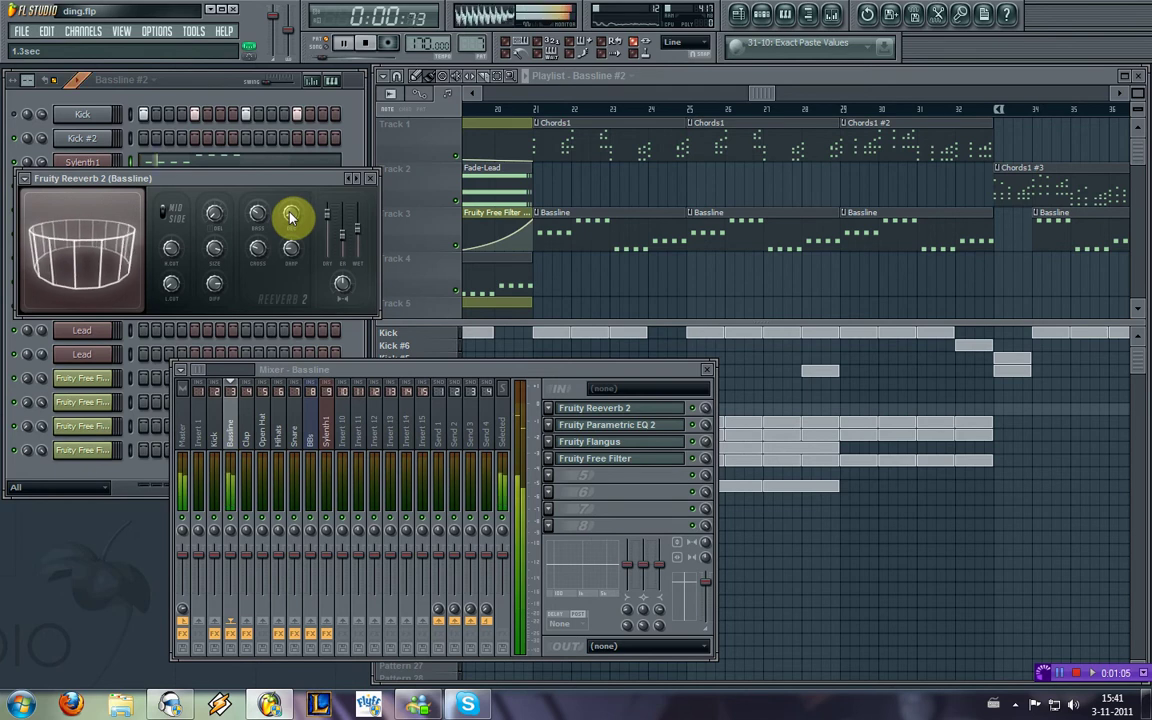
key(space)
click(372, 184)
key(space)
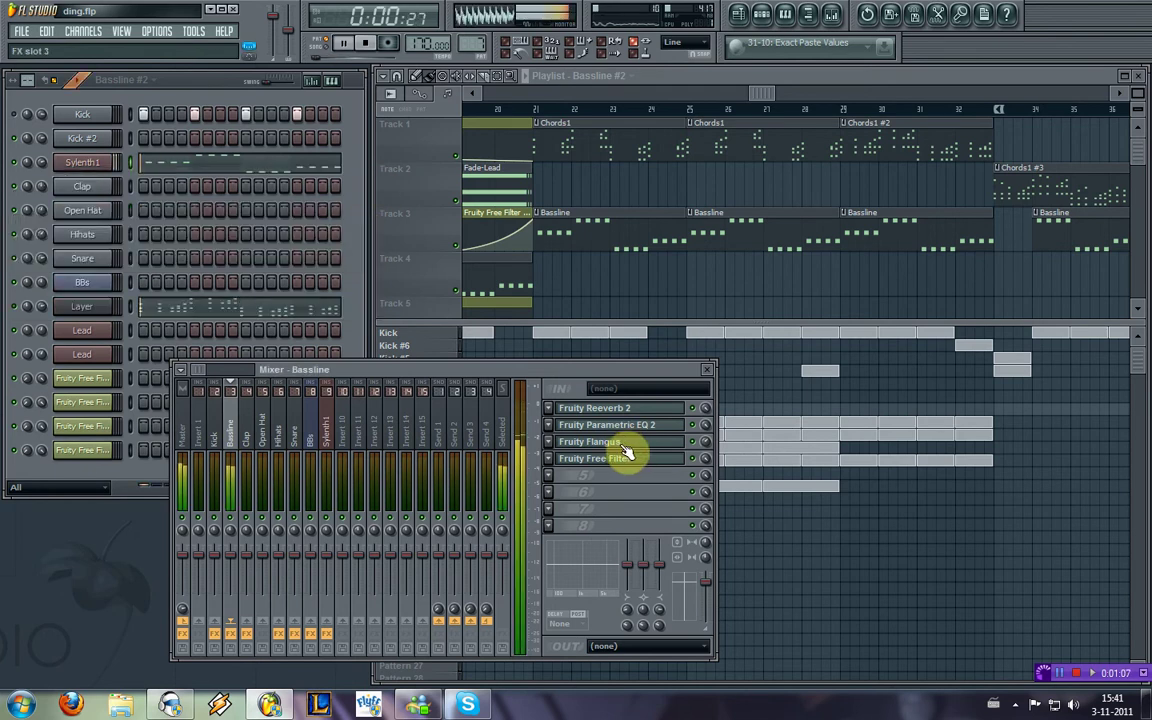
Step: Reopen Sylenth1 and try oscillator A1's note at -1 and +1 during playback
click(707, 369)
click(82, 162)
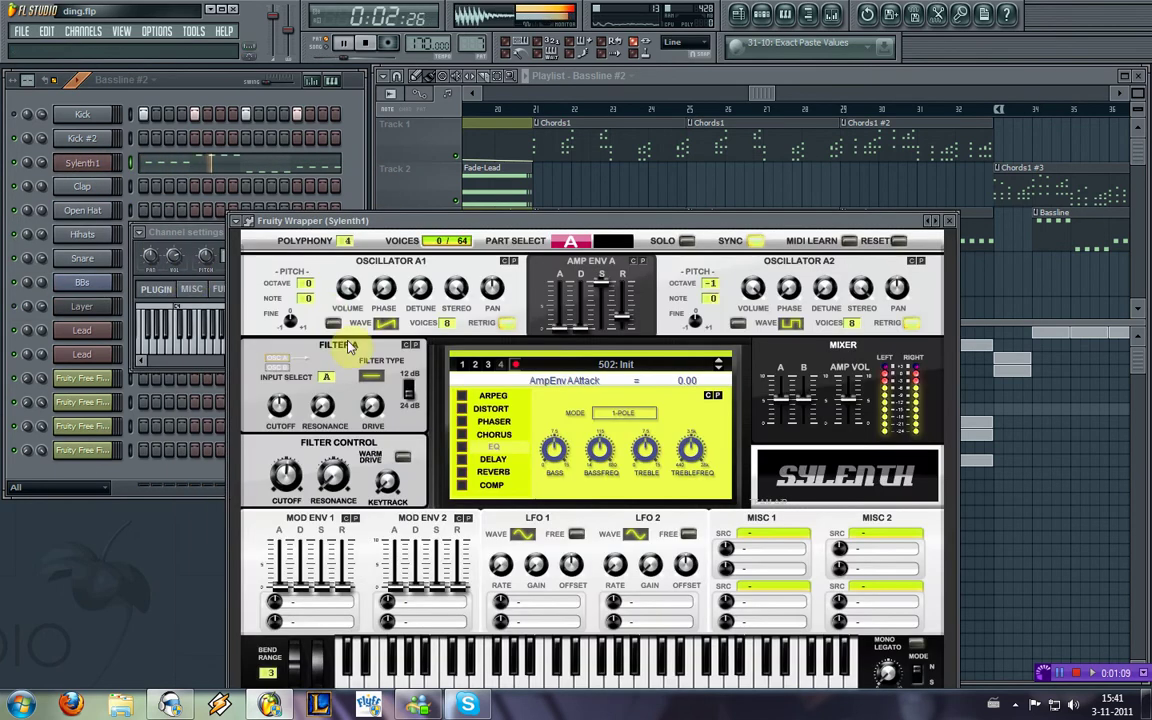
drag(310, 300, 325, 318)
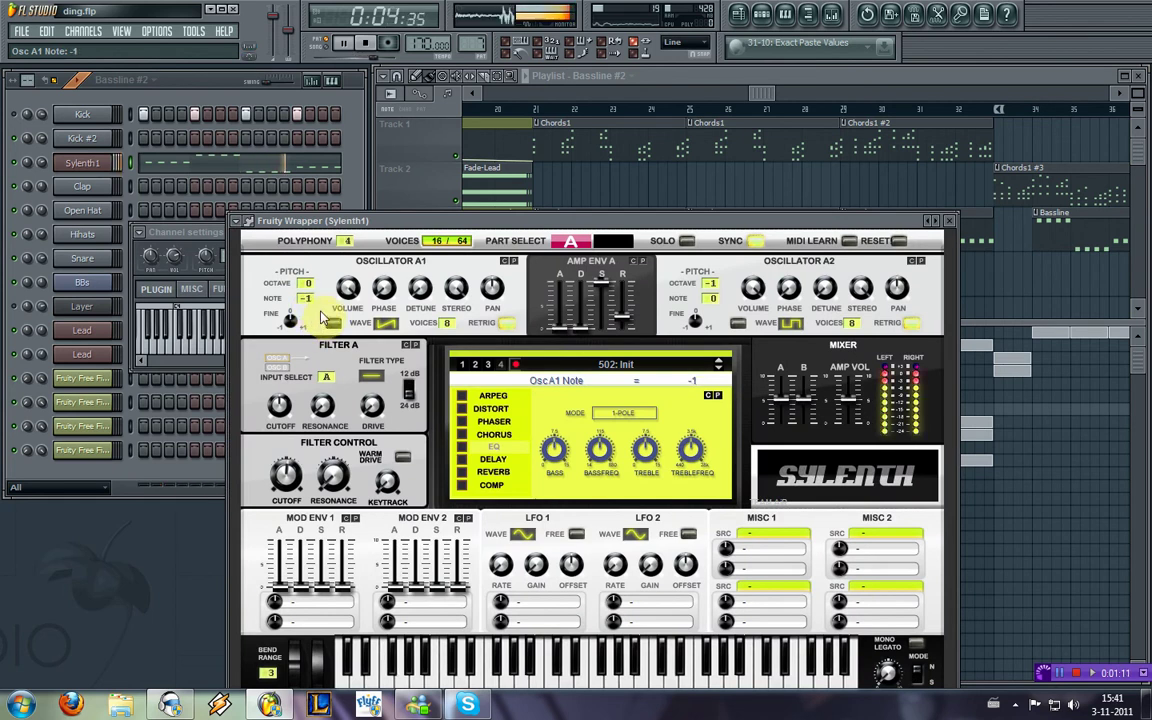
drag(320, 392, 336, 289)
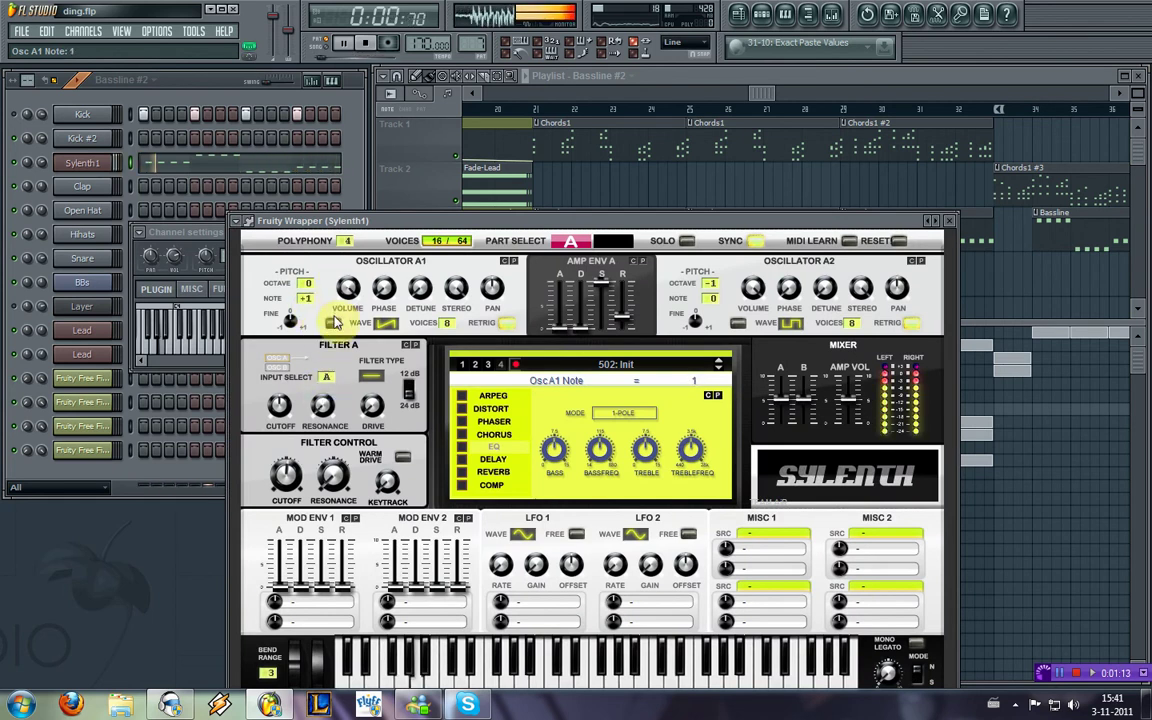
drag(209, 232, 217, 234)
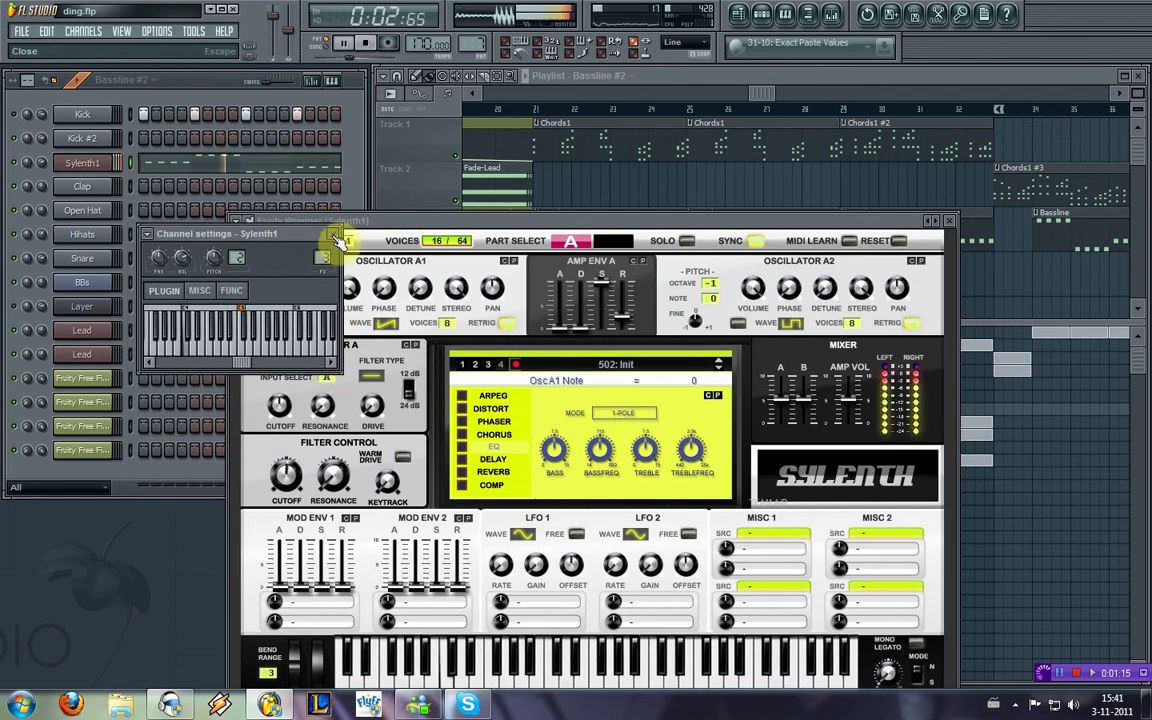
click(336, 236)
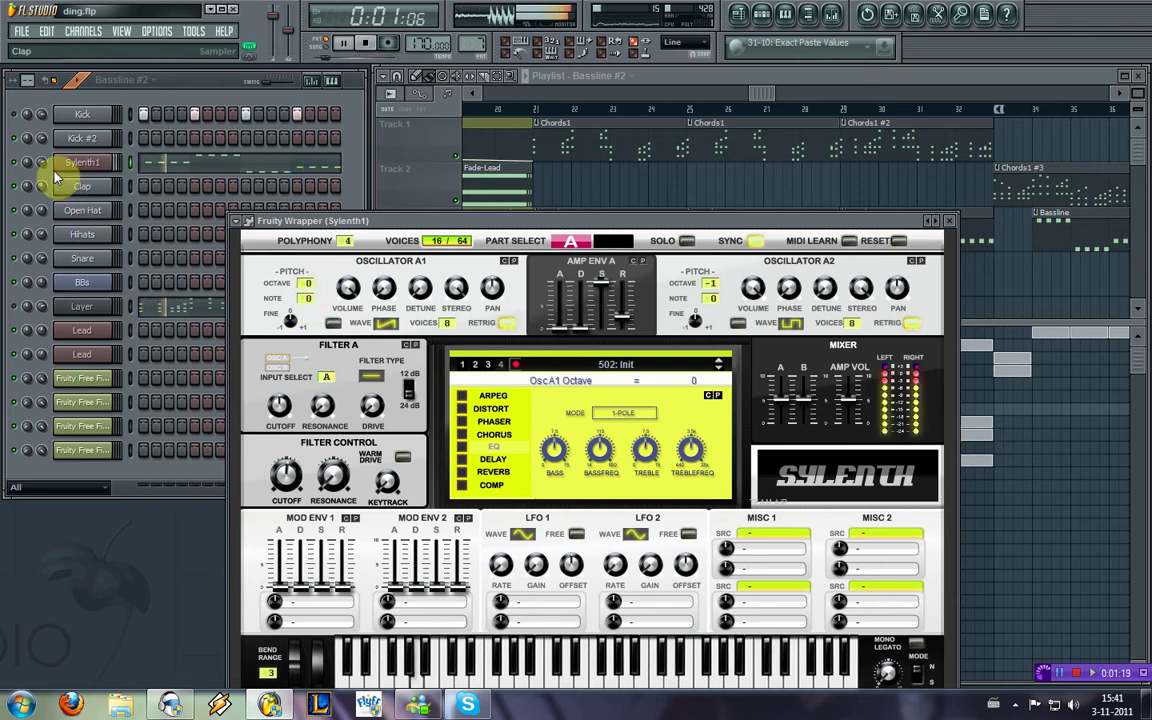
Step: Adjust the Sylenth1 channel volume slightly and audition the bass together with the Kick
drag(41, 162, 41, 166)
key(space)
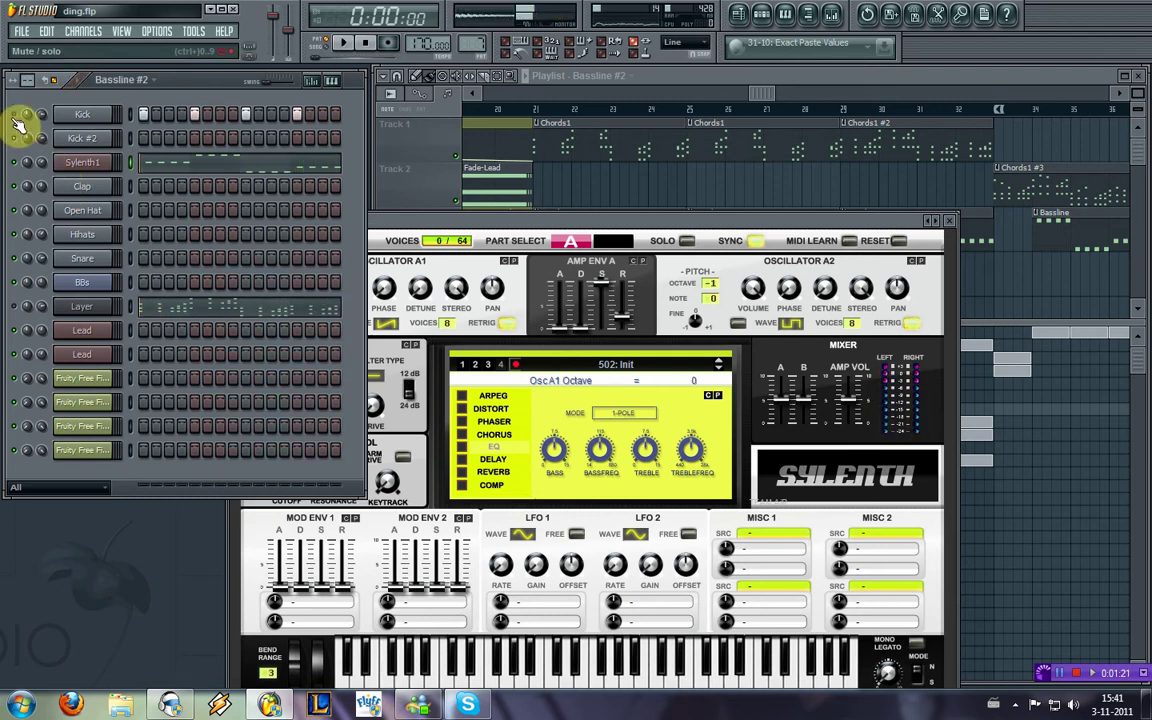
click(858, 205)
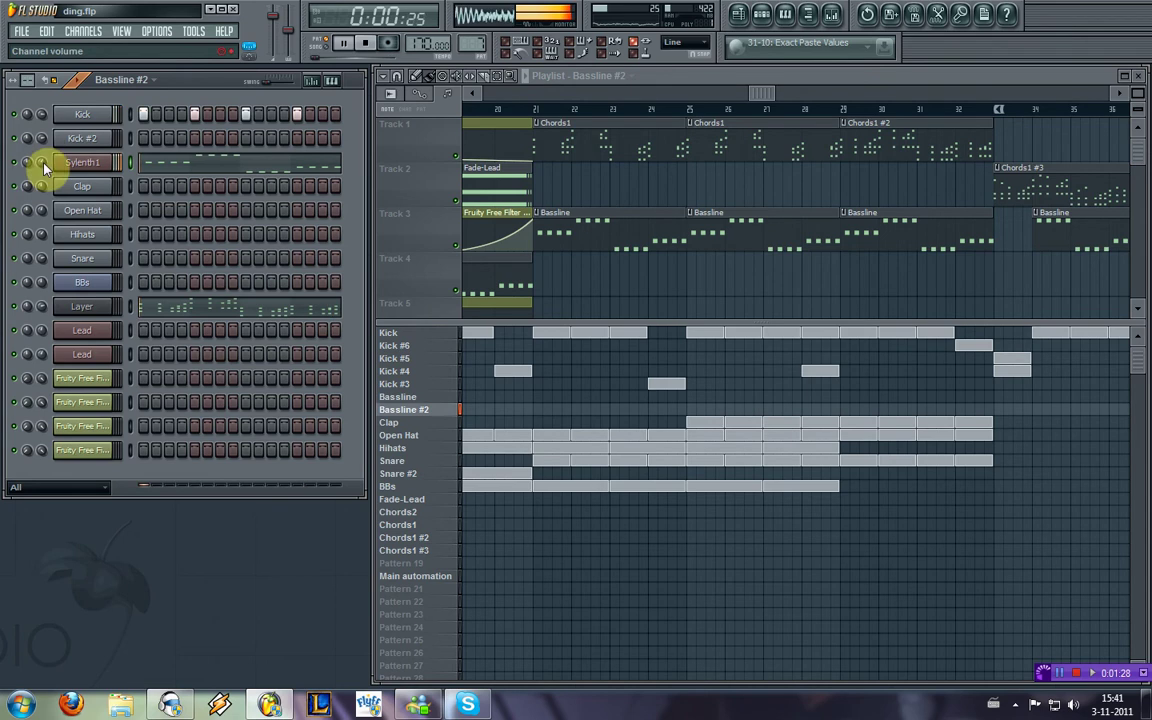
key(space)
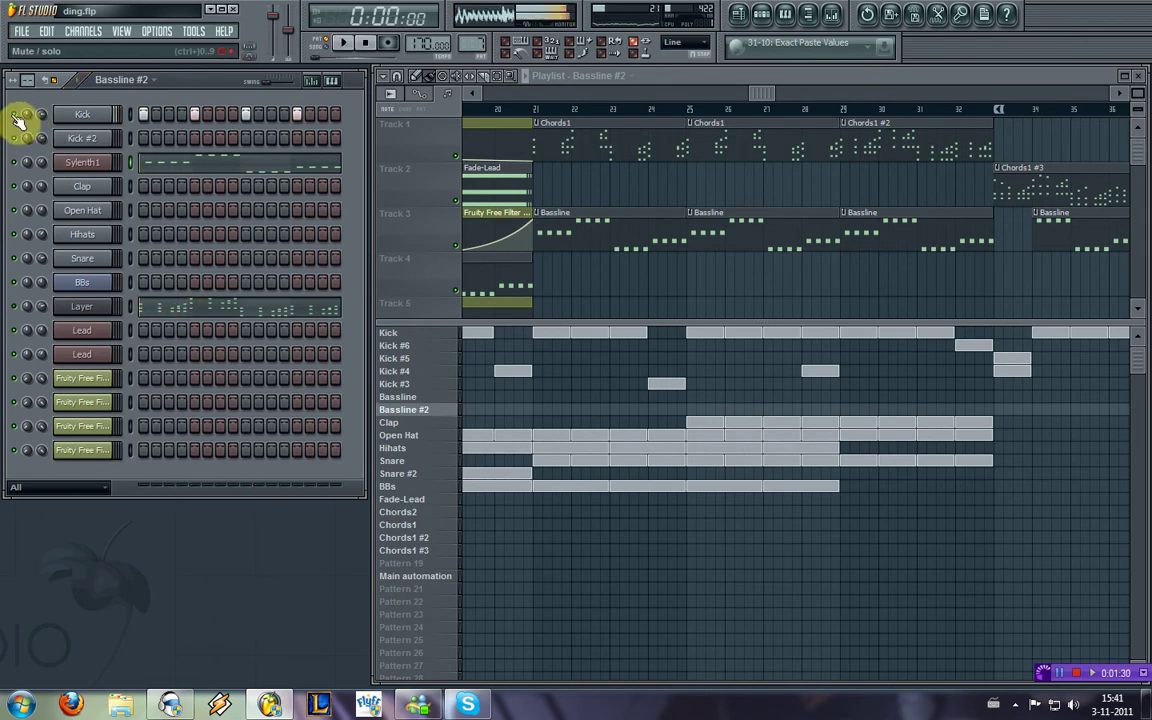
Step: Set oscillators B1 and B2 in part B of Sylenth1 to 8 voices each
key(space)
click(90, 163)
click(615, 242)
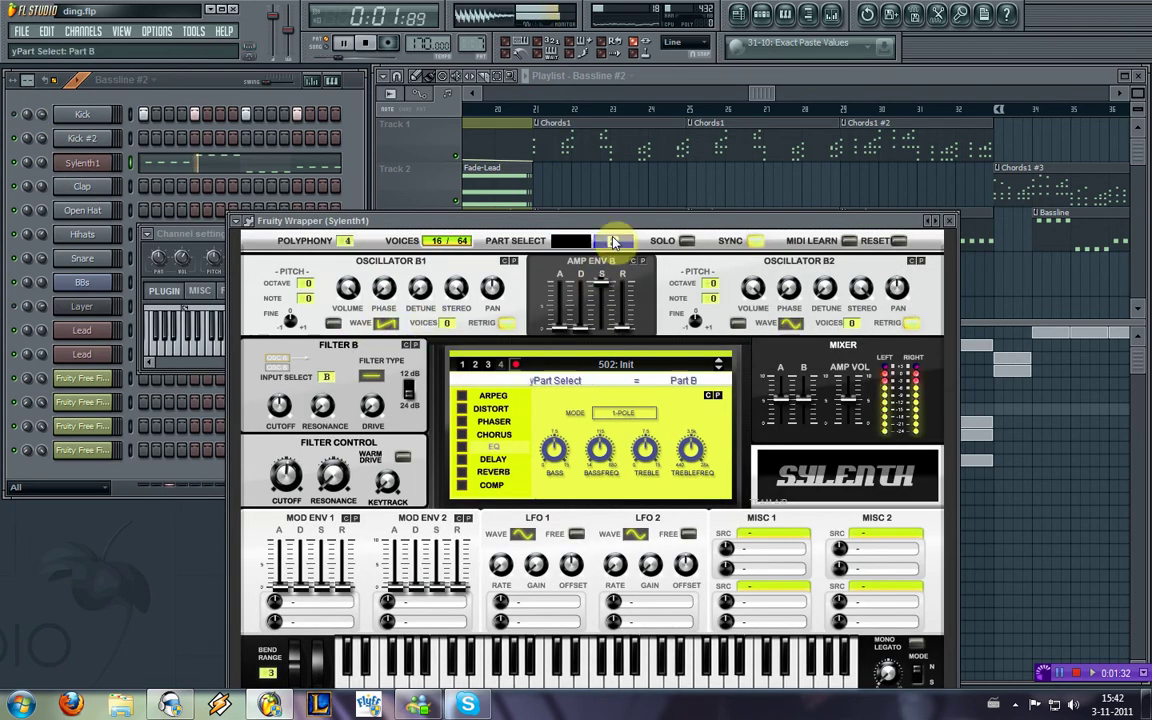
key(space)
key(space)
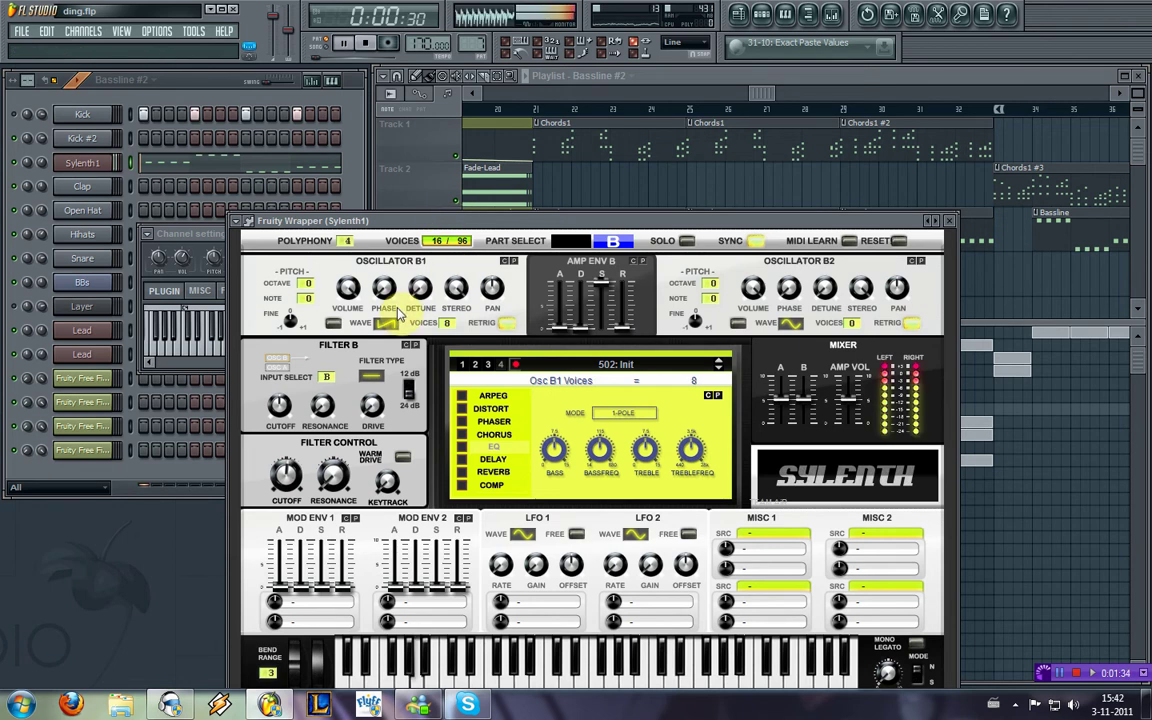
right_click(449, 326)
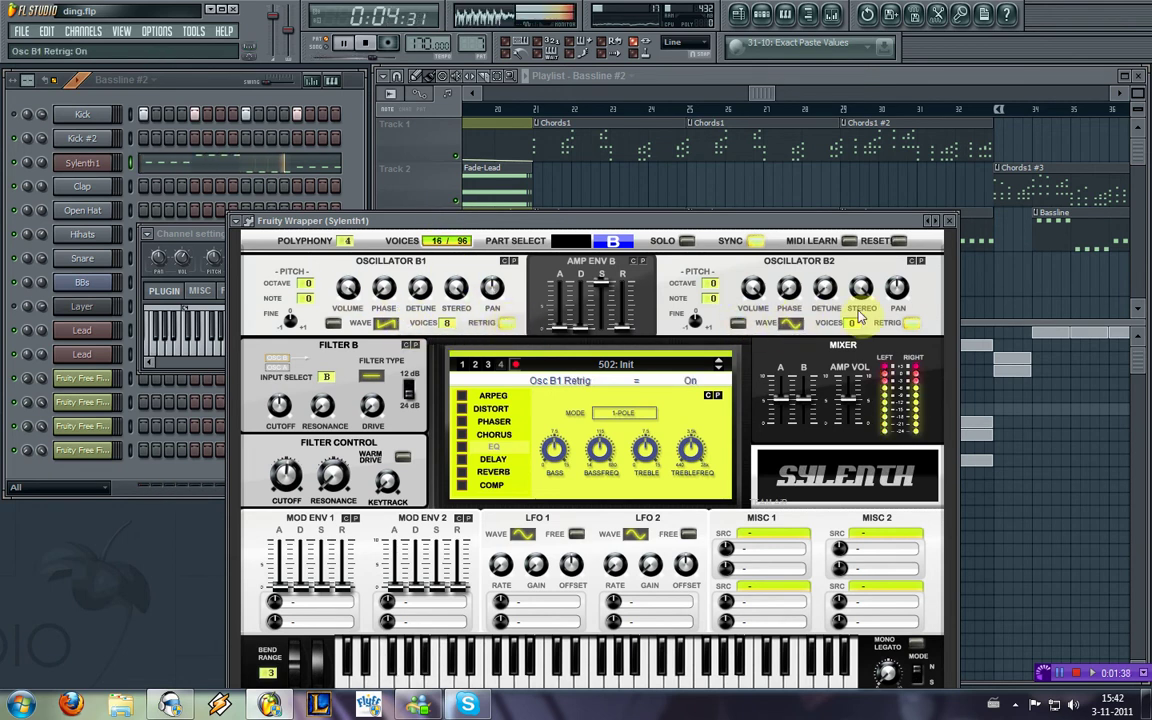
drag(851, 323, 853, 202)
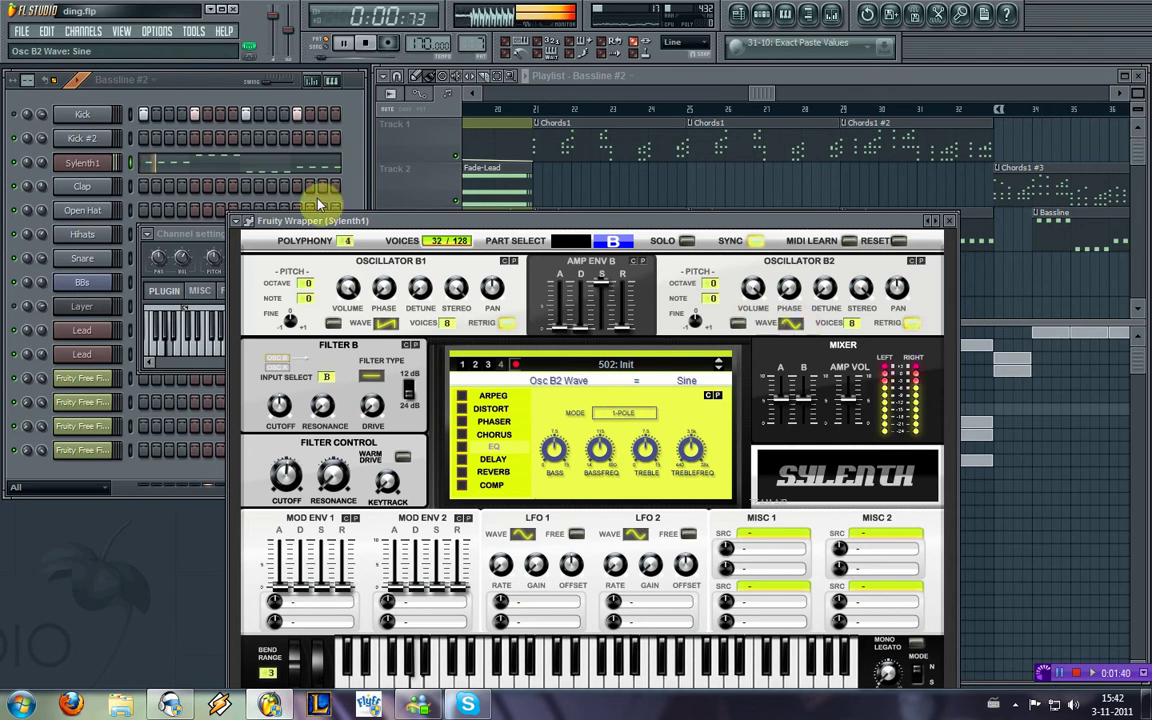
Step: Unmute the Kick channel to play it with the fuller bass, and close the Sylenth1 window
click(14, 115)
key(space)
key(space)
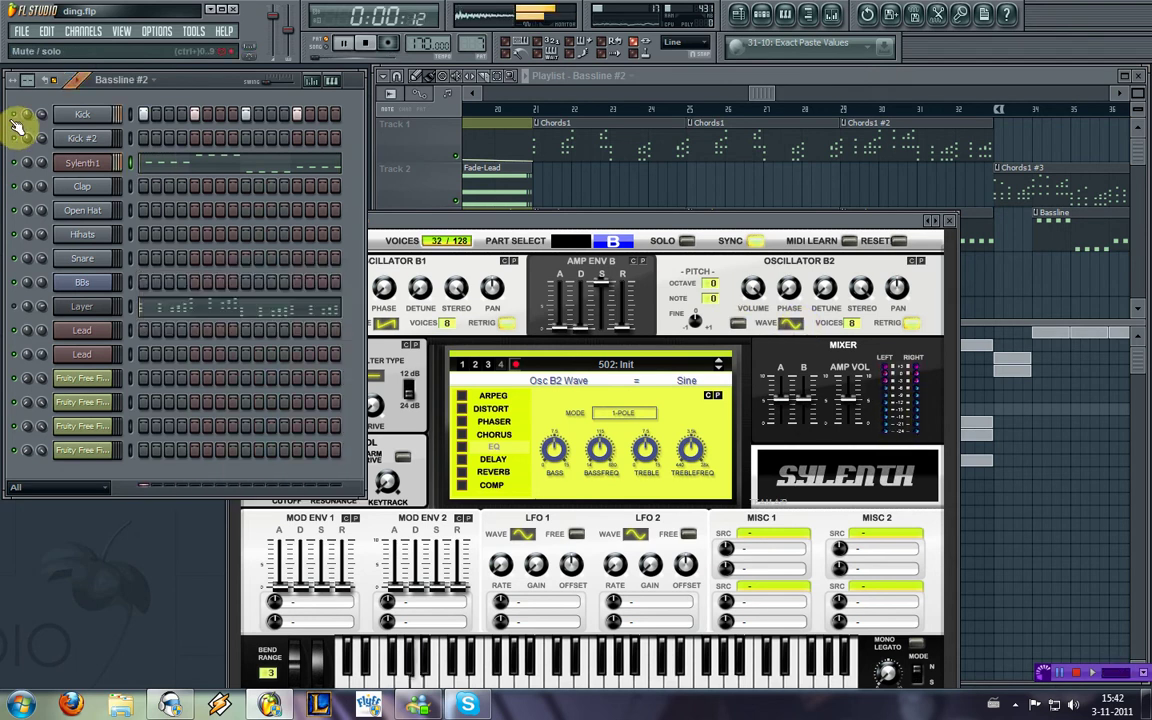
click(14, 307)
click(950, 219)
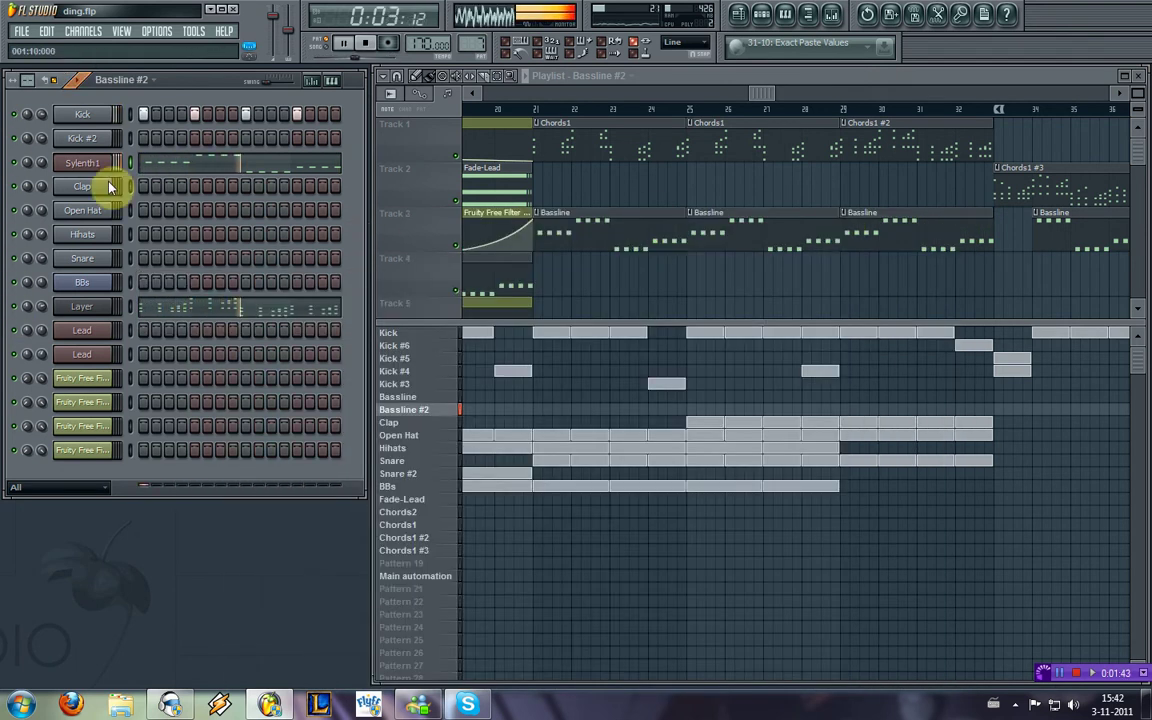
Step: Check the Sylenth1 bass notes in the piano roll and reopen the Sylenth1 window
click(170, 164)
click(1142, 69)
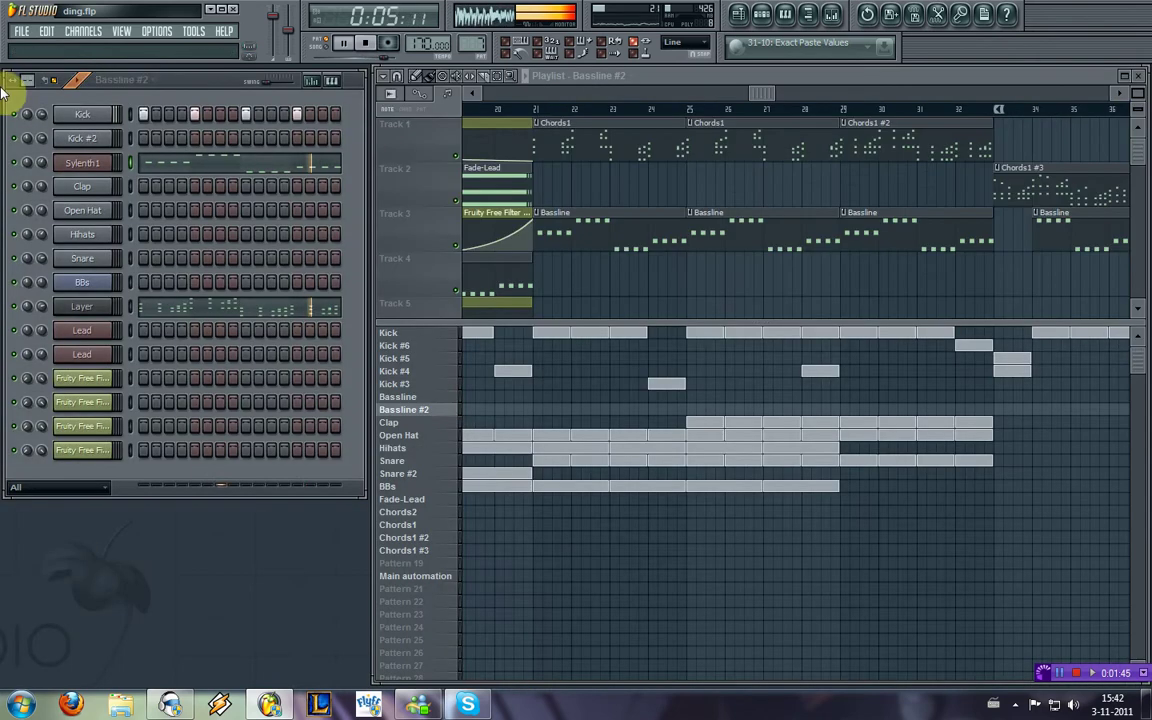
click(83, 165)
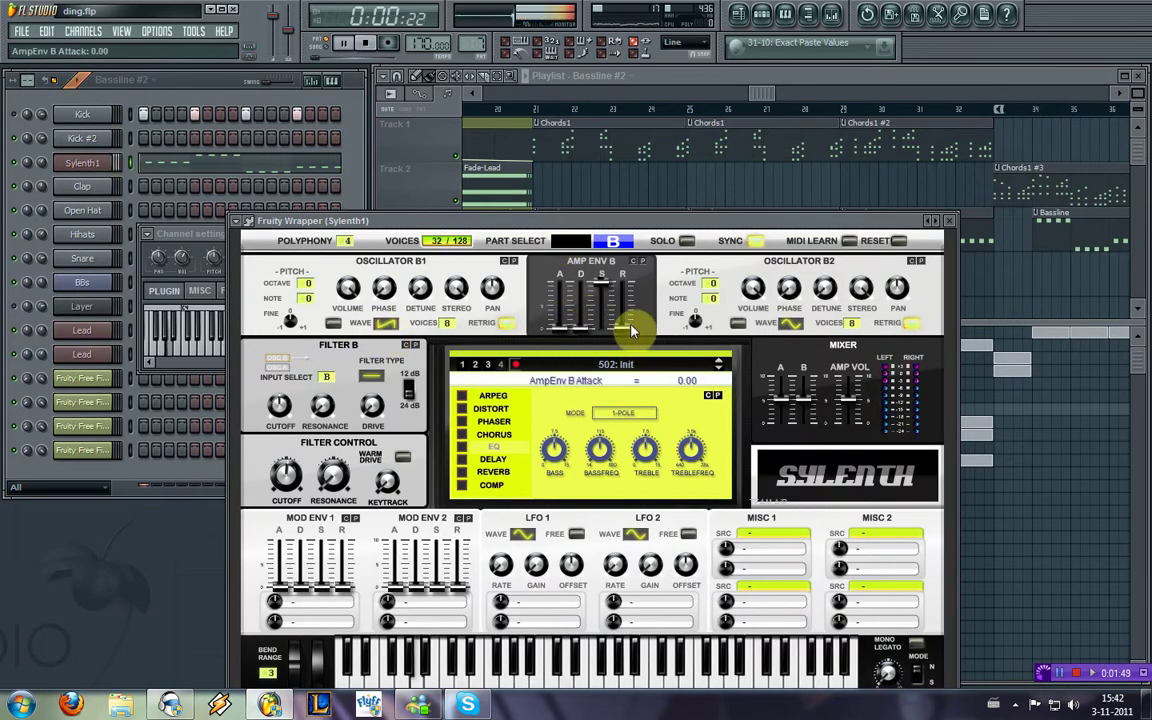
Step: Feed both parts into filters B and A, set each to low-pass, and raise the filter control cutoff to 21341.28 Hz
click(326, 377)
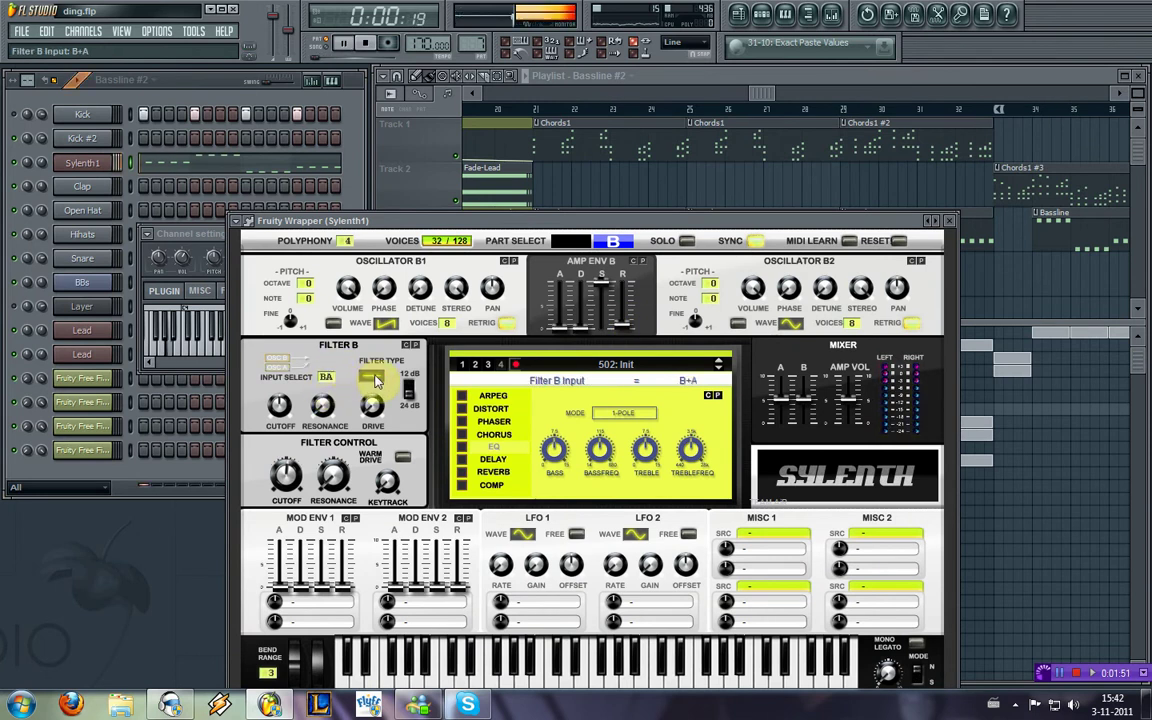
click(376, 379)
click(570, 242)
key(space)
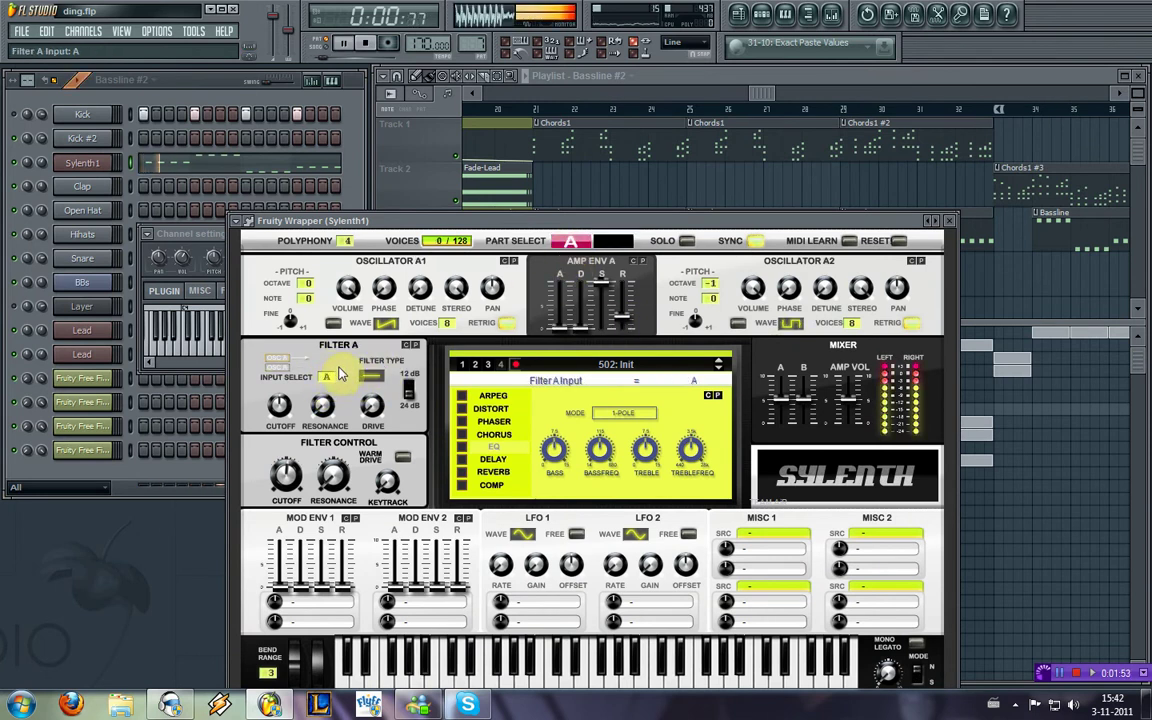
click(334, 376)
click(373, 375)
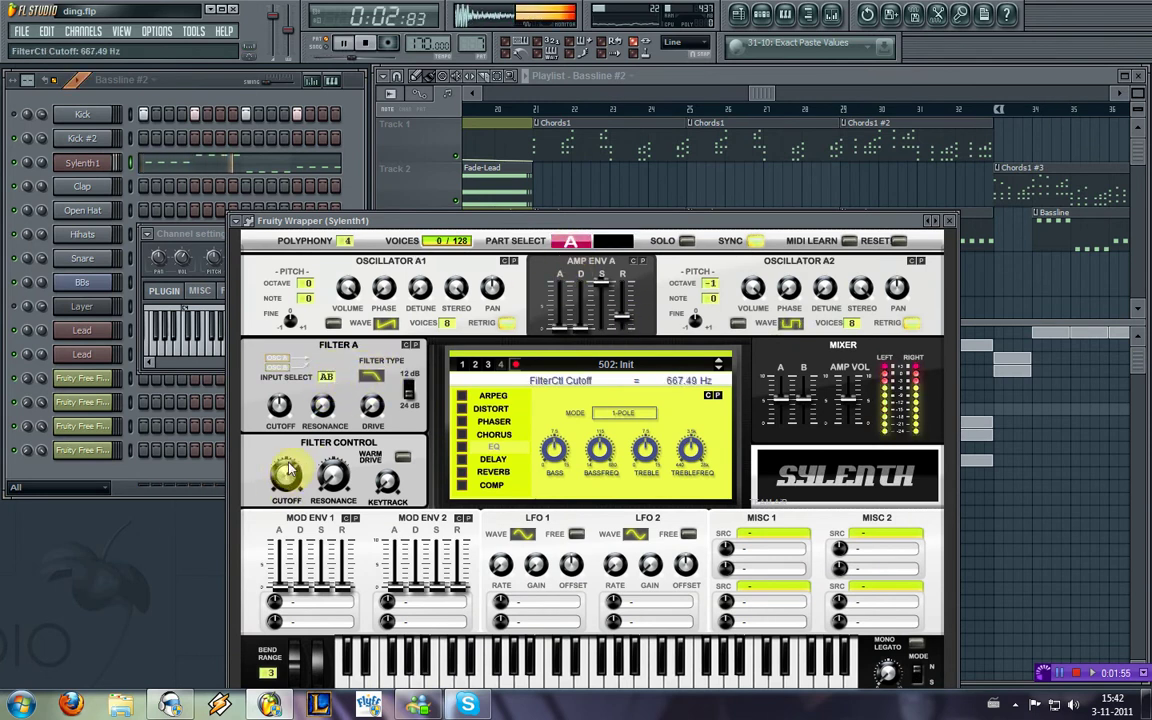
drag(287, 469, 307, 408)
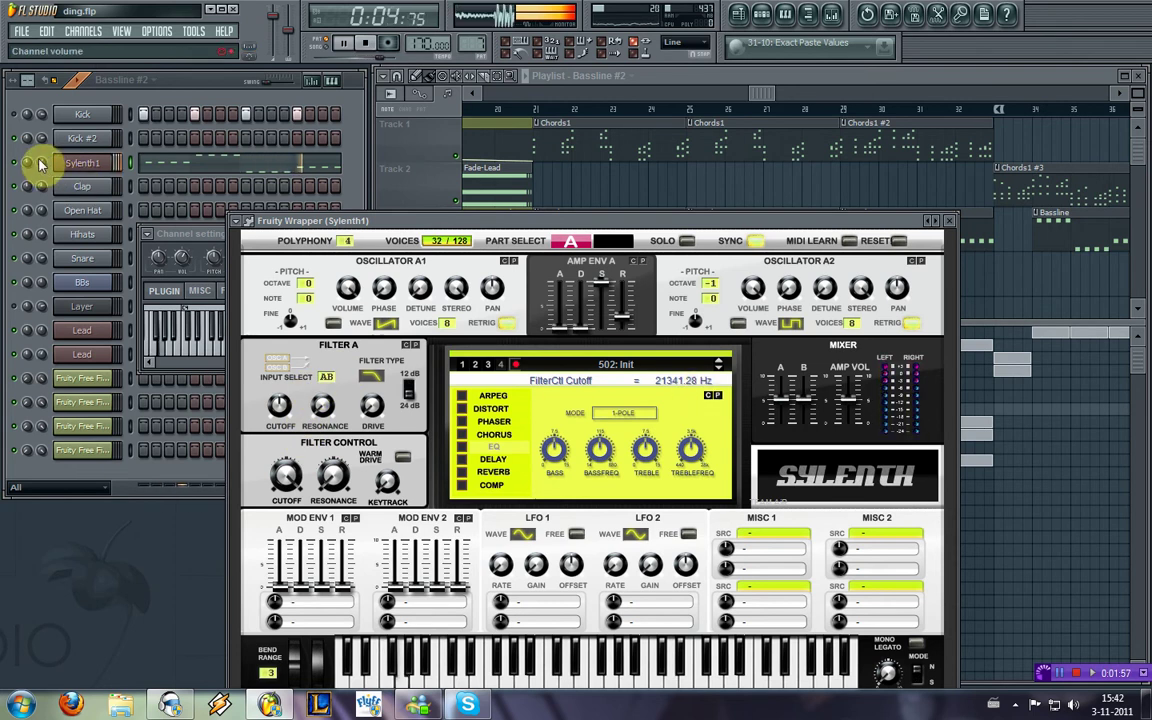
Step: Open the mixer on the Bassline track and play the pattern to check its effects
click(178, 232)
key(space)
click(338, 233)
click(761, 14)
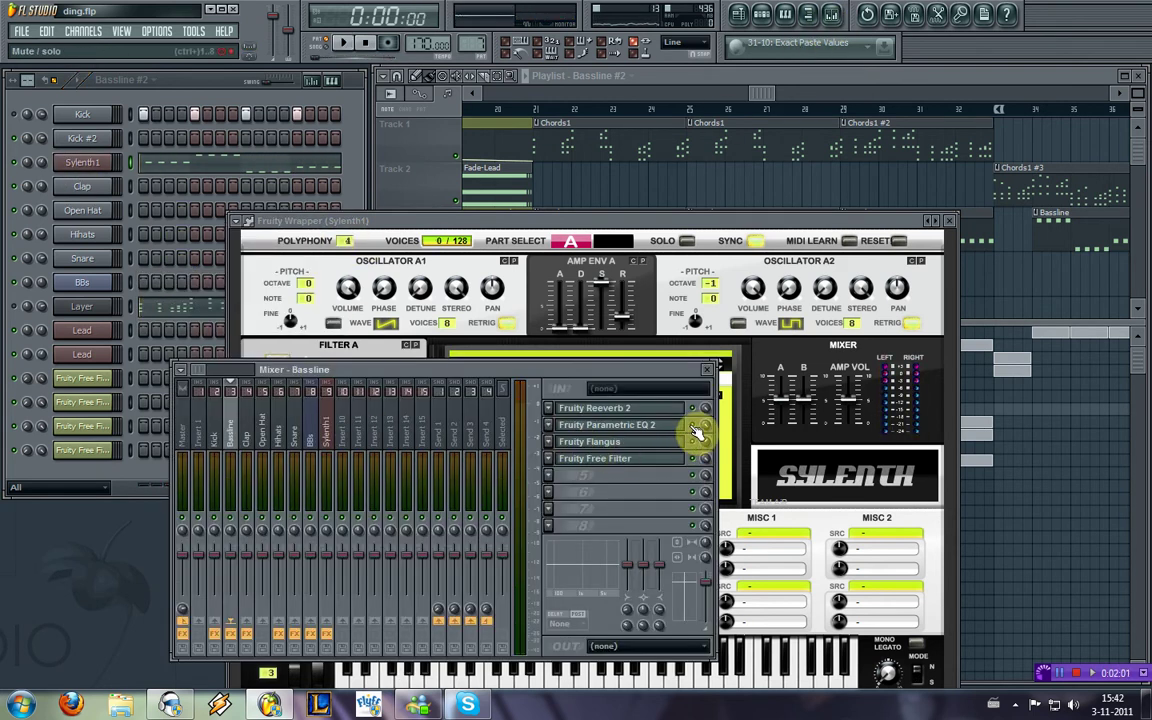
key(space)
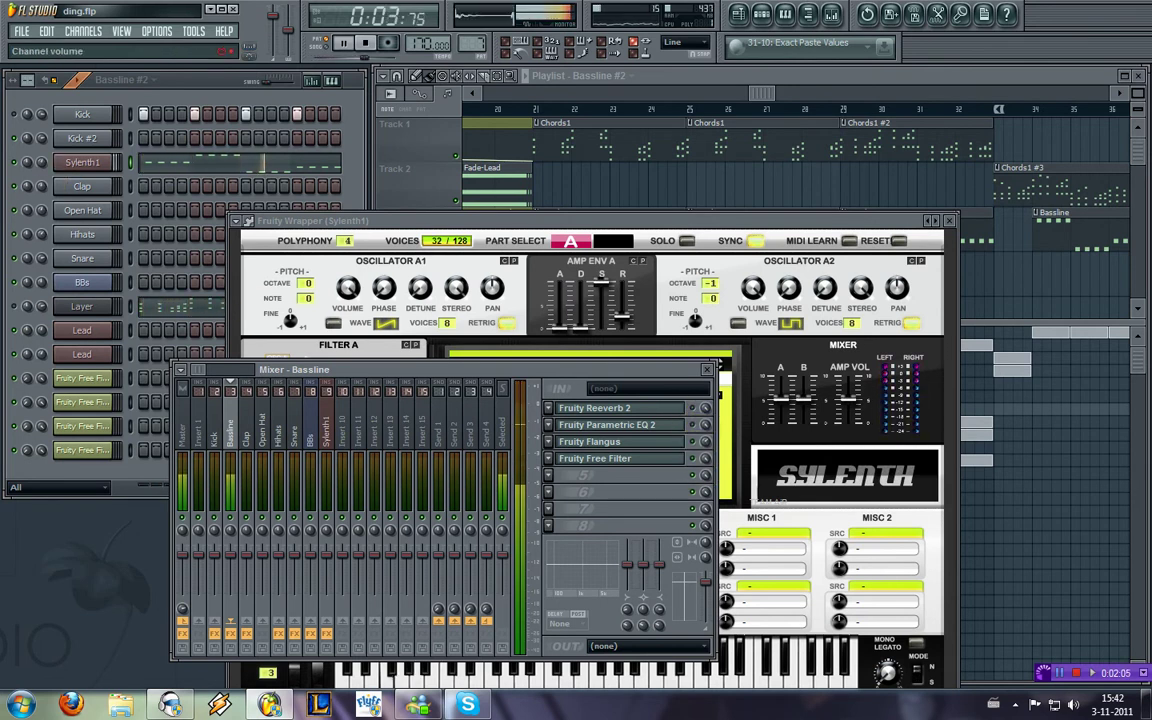
Step: Adjust the Sylenth1 channel volume and lower the synth's main volume to 3.22 during playback
drag(40, 164, 40, 187)
click(858, 408)
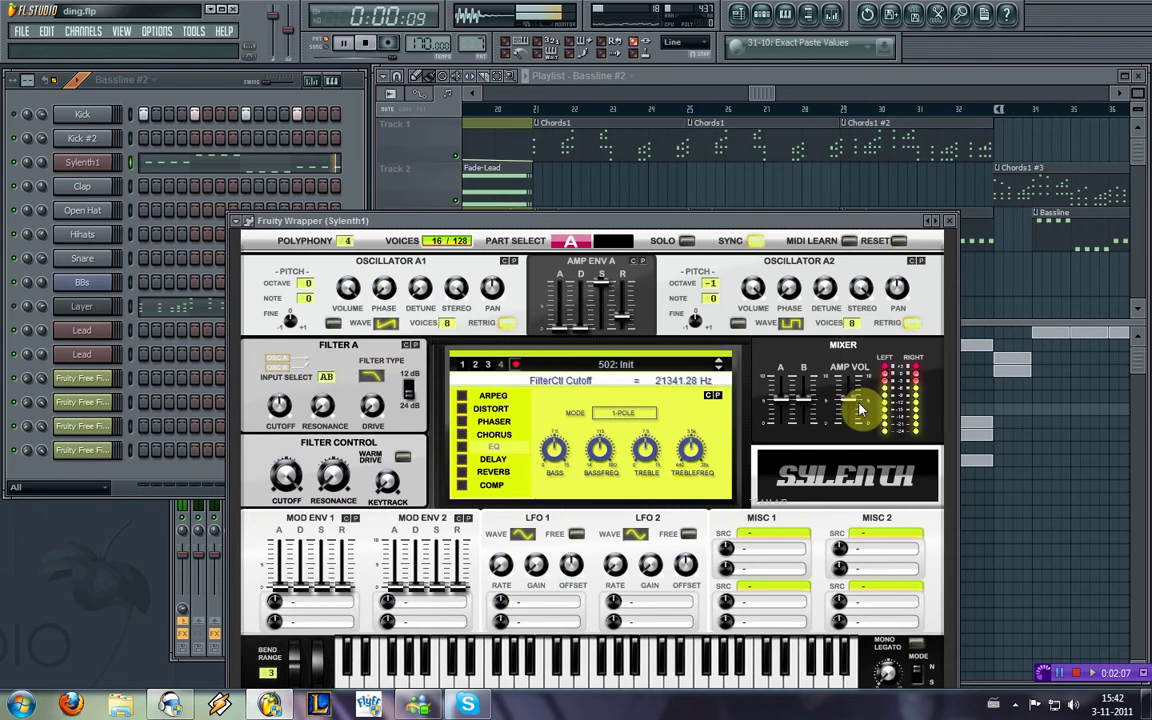
drag(853, 410, 851, 430)
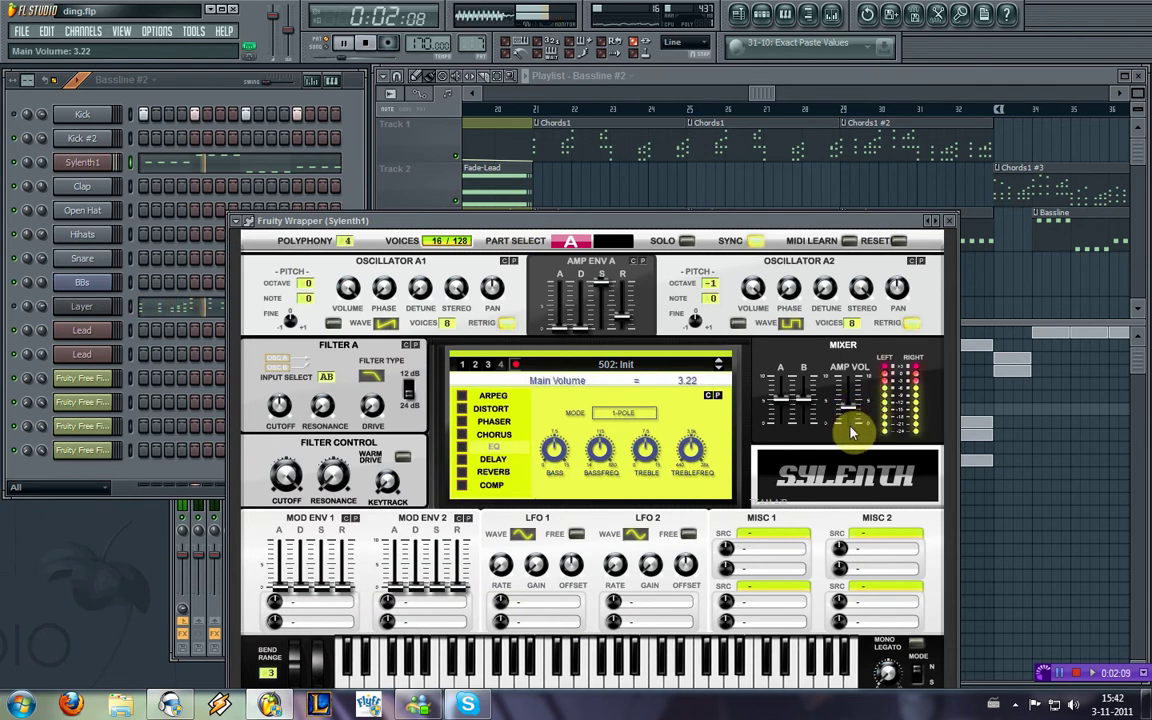
click(178, 540)
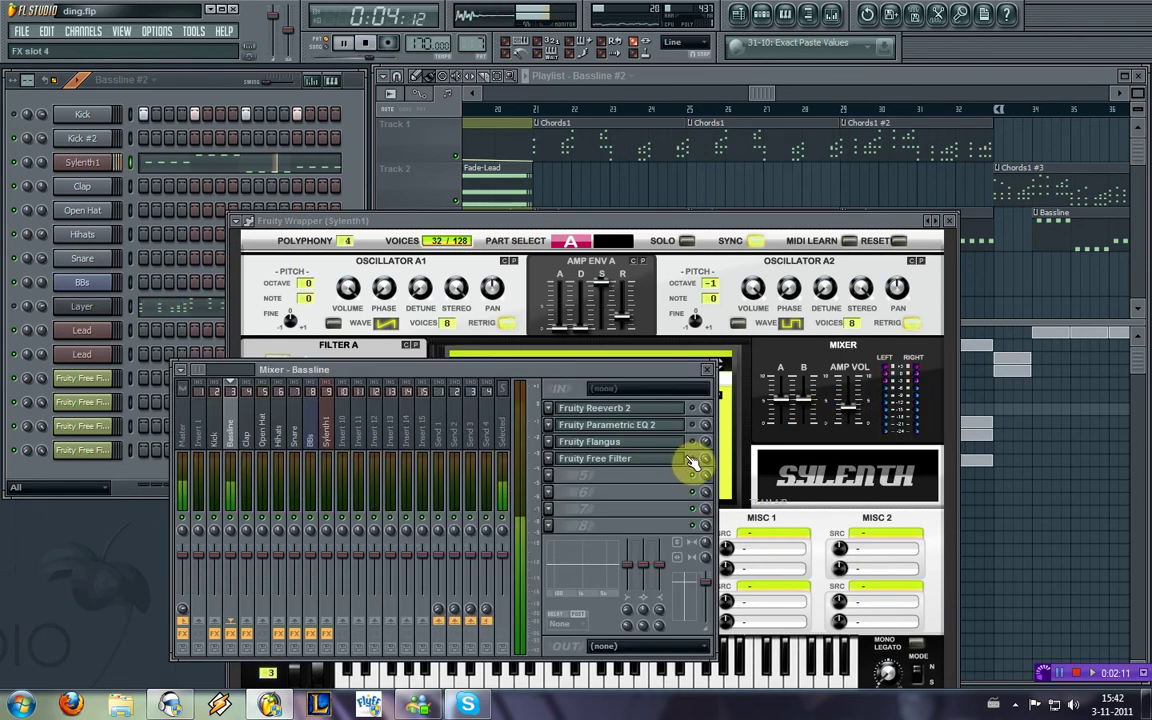
click(568, 347)
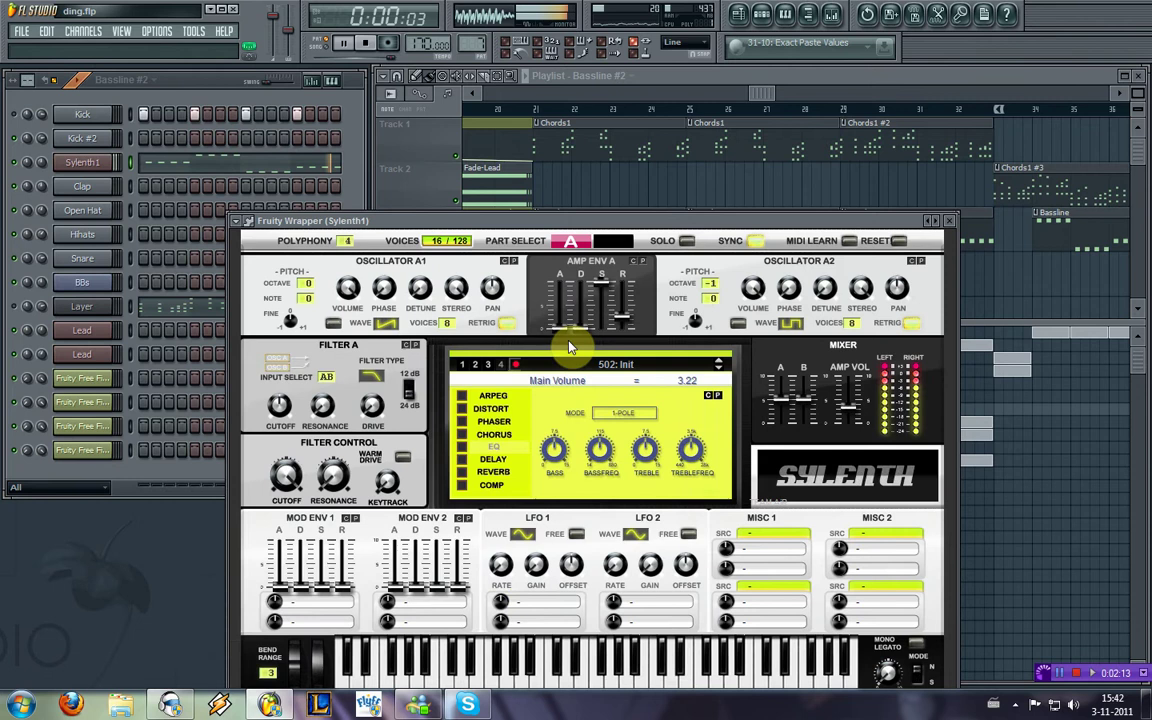
Step: Try different detune amounts on oscillator B1 in part B, resetting it to 0.00
click(578, 242)
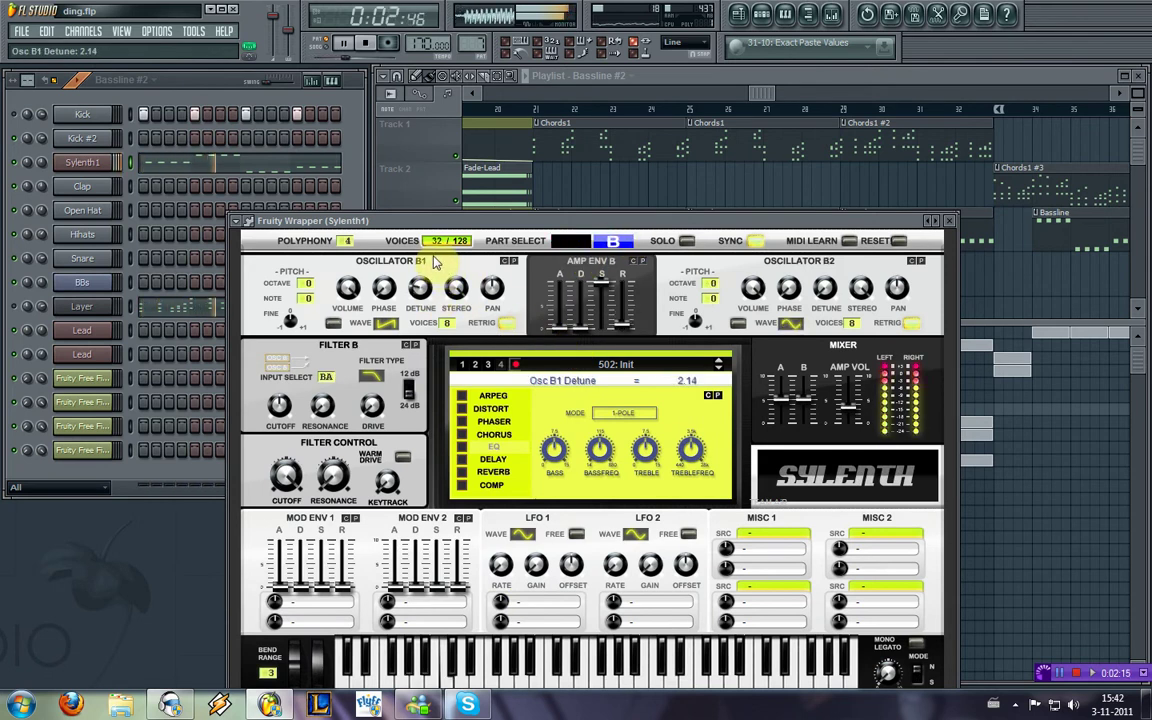
drag(434, 262, 440, 256)
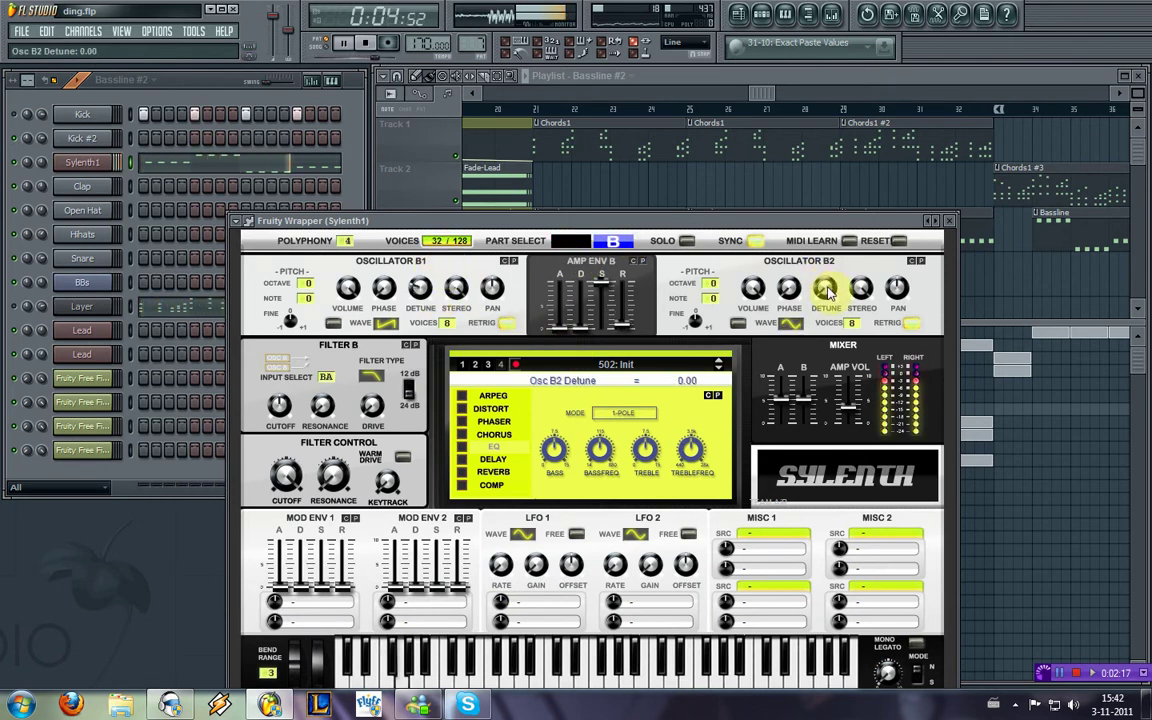
drag(426, 300, 354, 327)
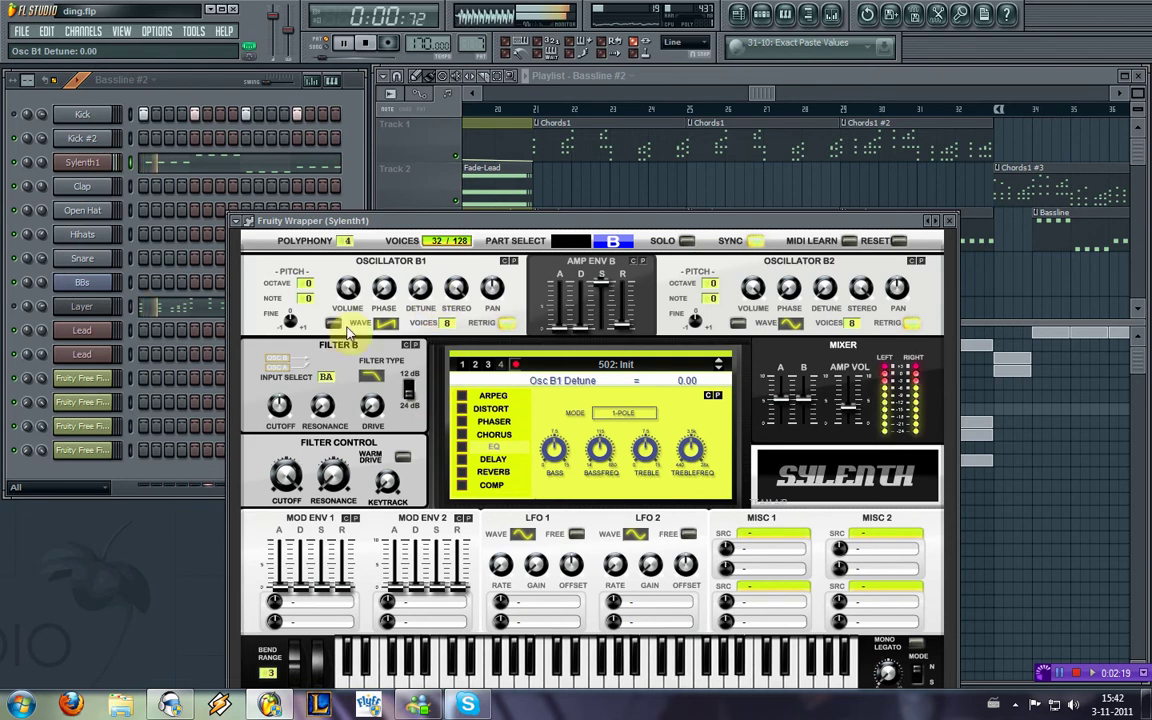
Step: Try other octaves on oscillators B1 and B2, including -1 on B2
drag(307, 284, 309, 293)
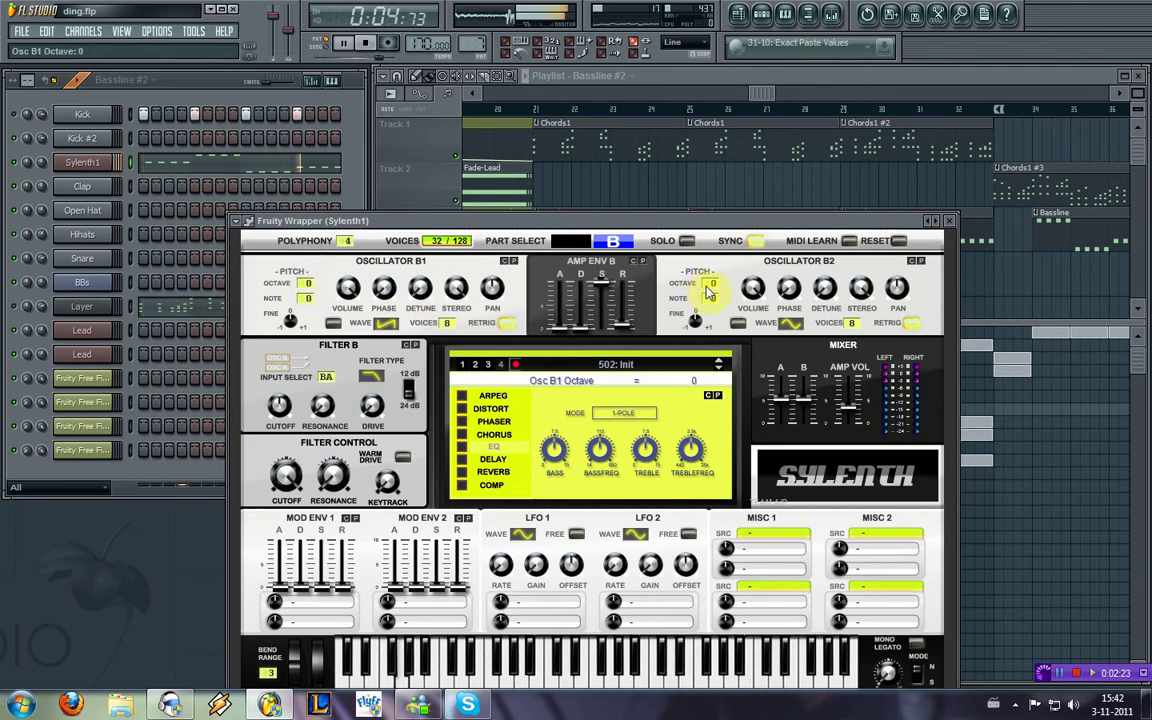
drag(711, 284, 710, 298)
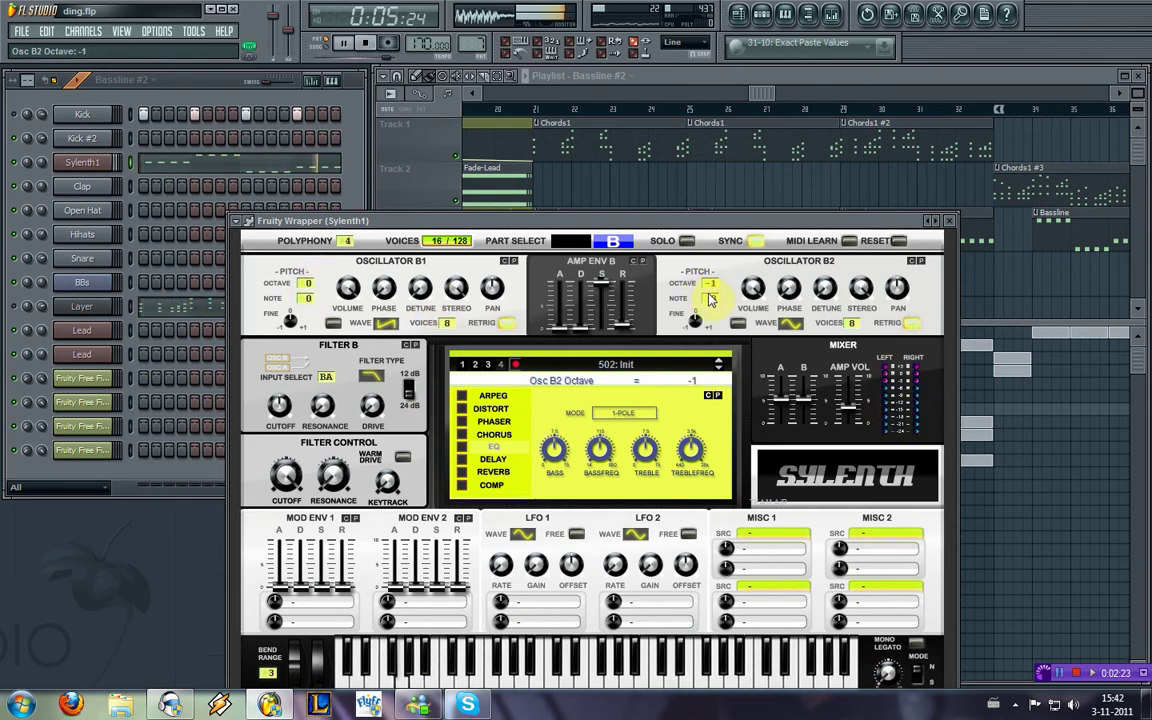
Step: Close Sylenth1, lower the Bassline mixer track to -5.0 dB while checking it against the Kick, and close the mixer
click(20, 292)
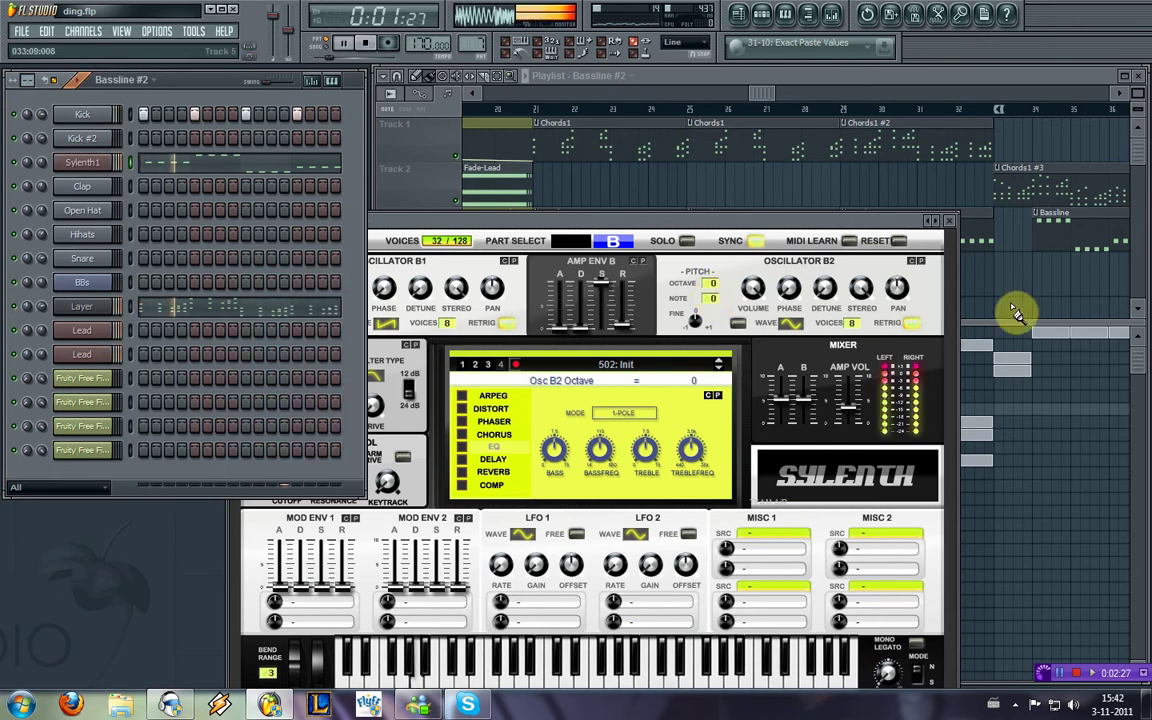
click(949, 219)
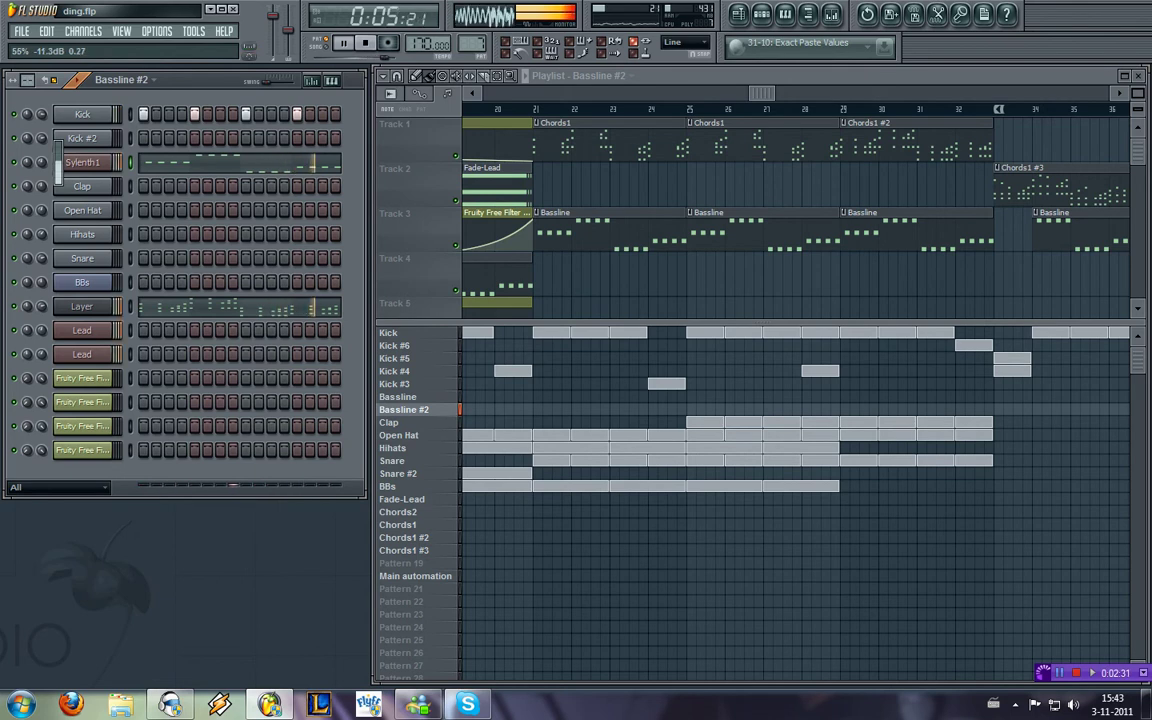
click(833, 15)
key(space)
key(space)
key(space)
drag(231, 555, 231, 559)
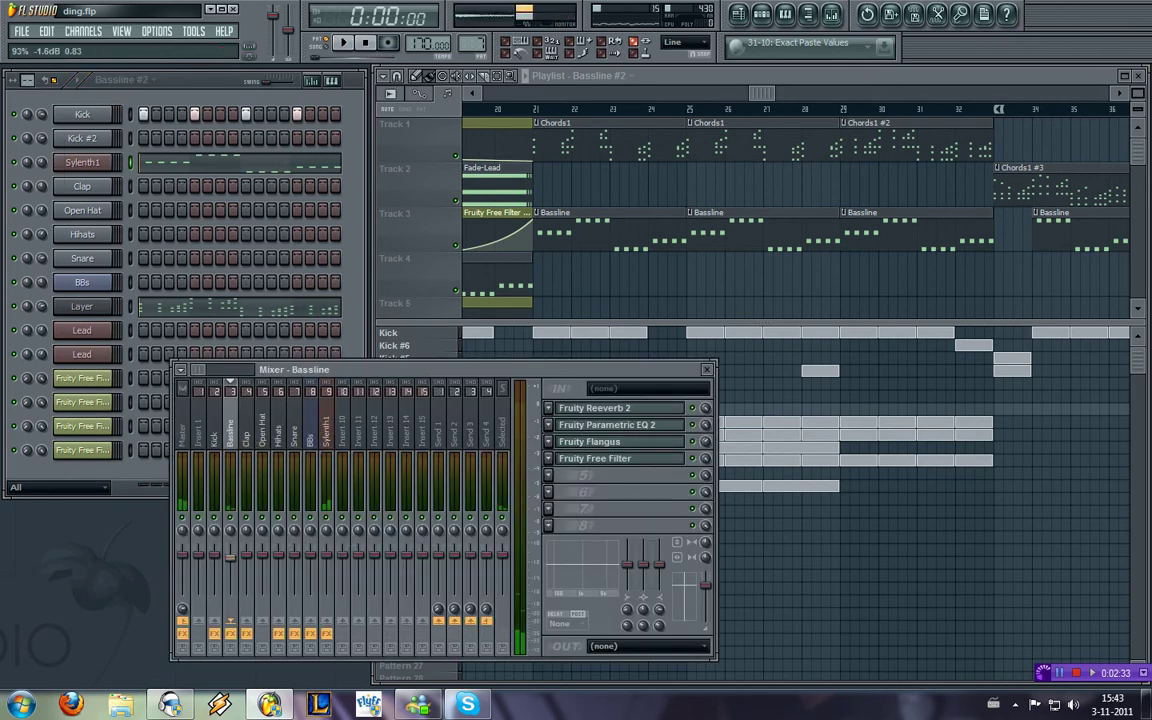
key(space)
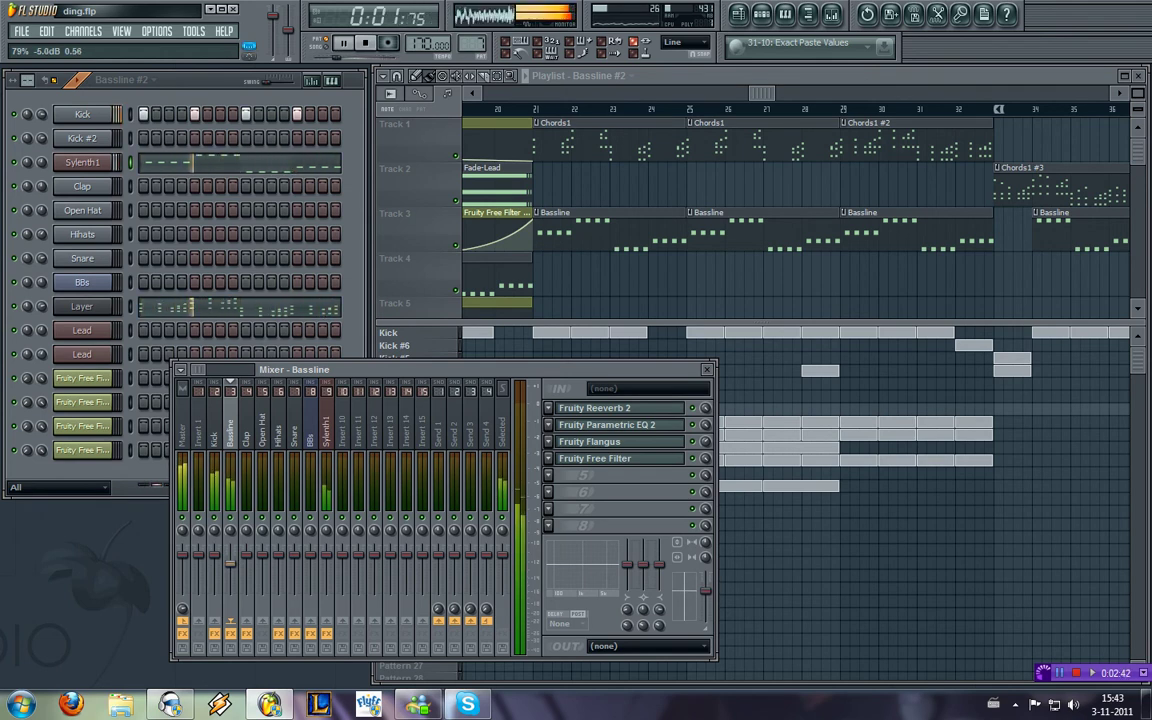
click(707, 369)
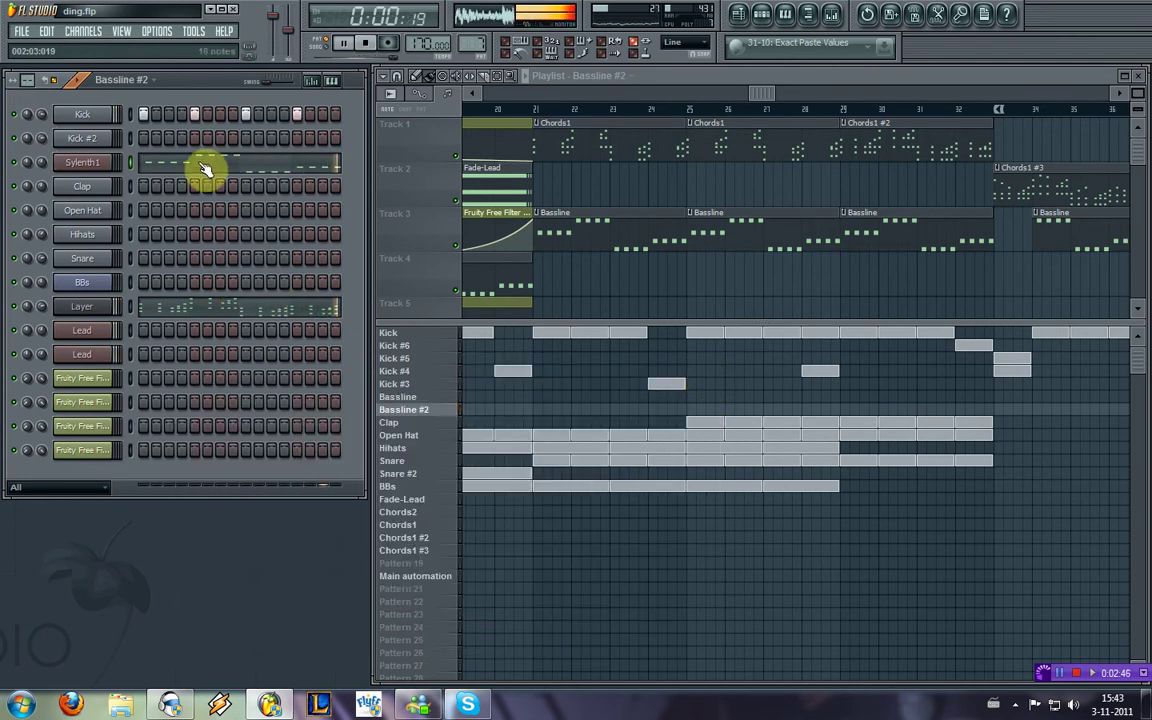
Step: Play the Bassline pattern on its own, view its Sylenth1 notes in the piano roll, and return to Bassline #2
click(430, 399)
key(space)
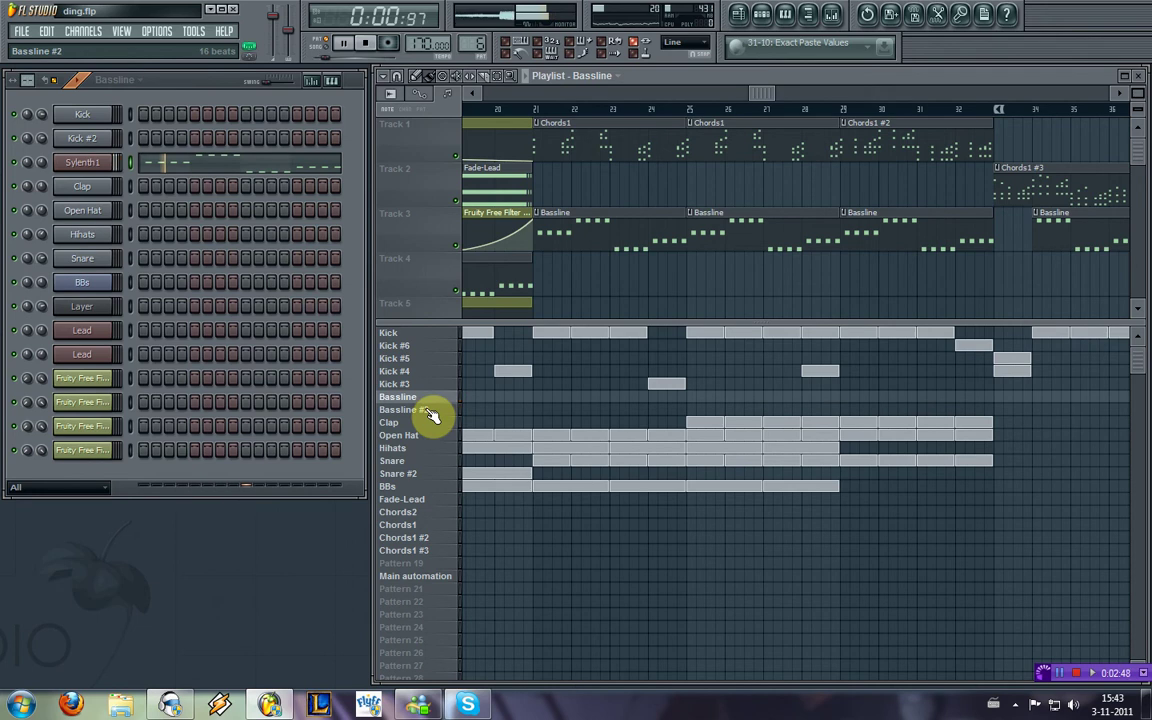
click(257, 163)
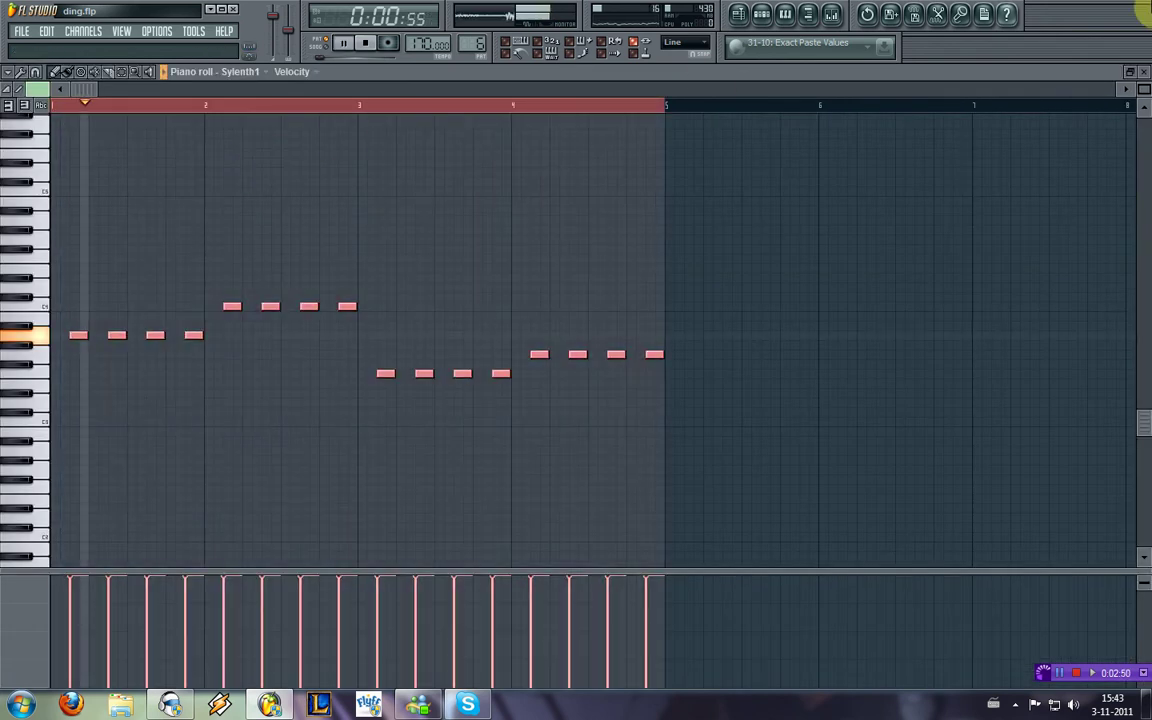
click(1144, 72)
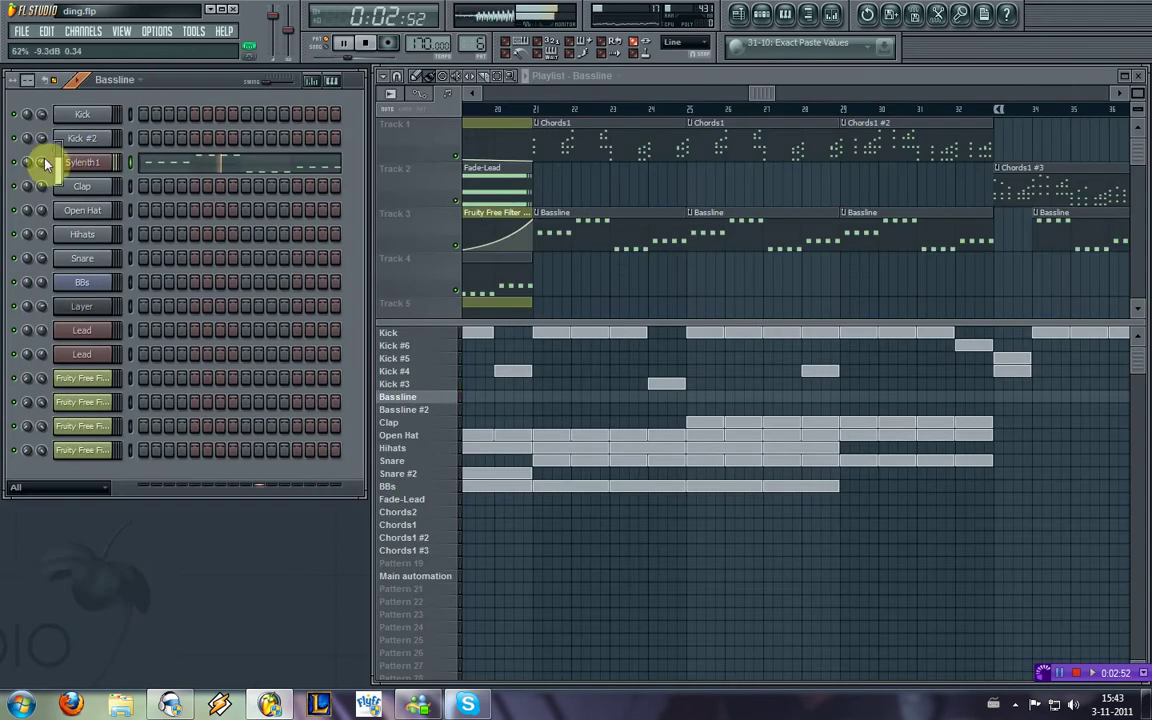
click(424, 410)
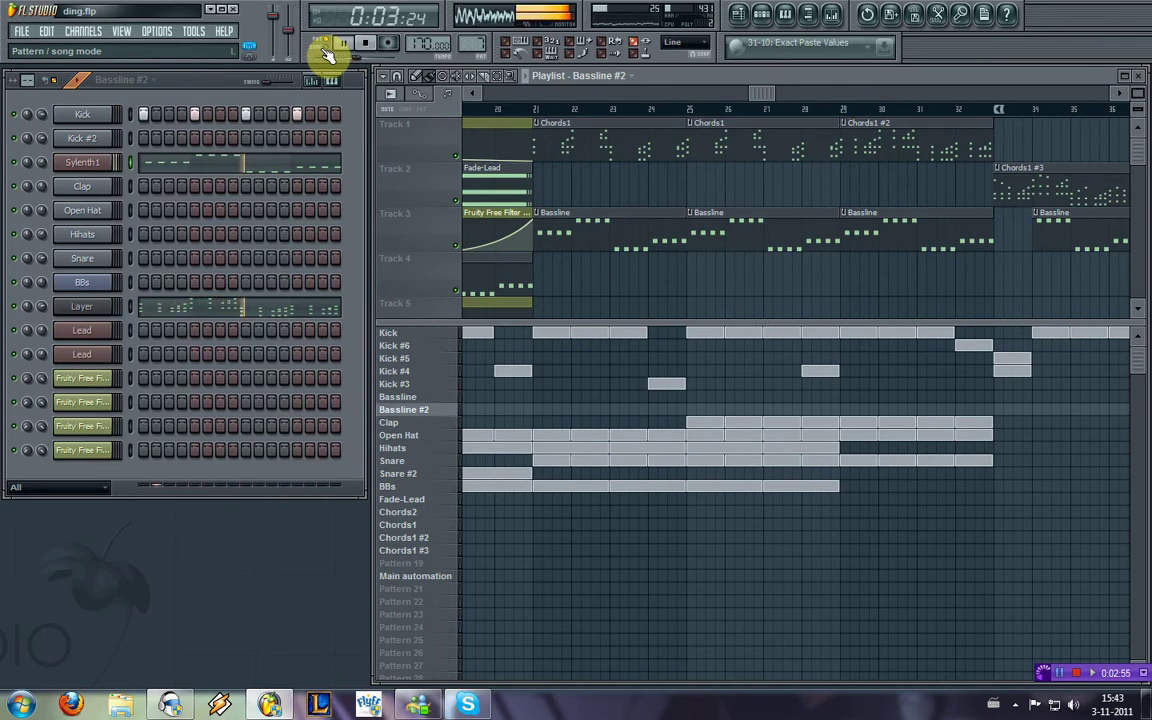
Step: Mute the Kick during playback and inspect the synth settings of the two Lead channels
click(14, 114)
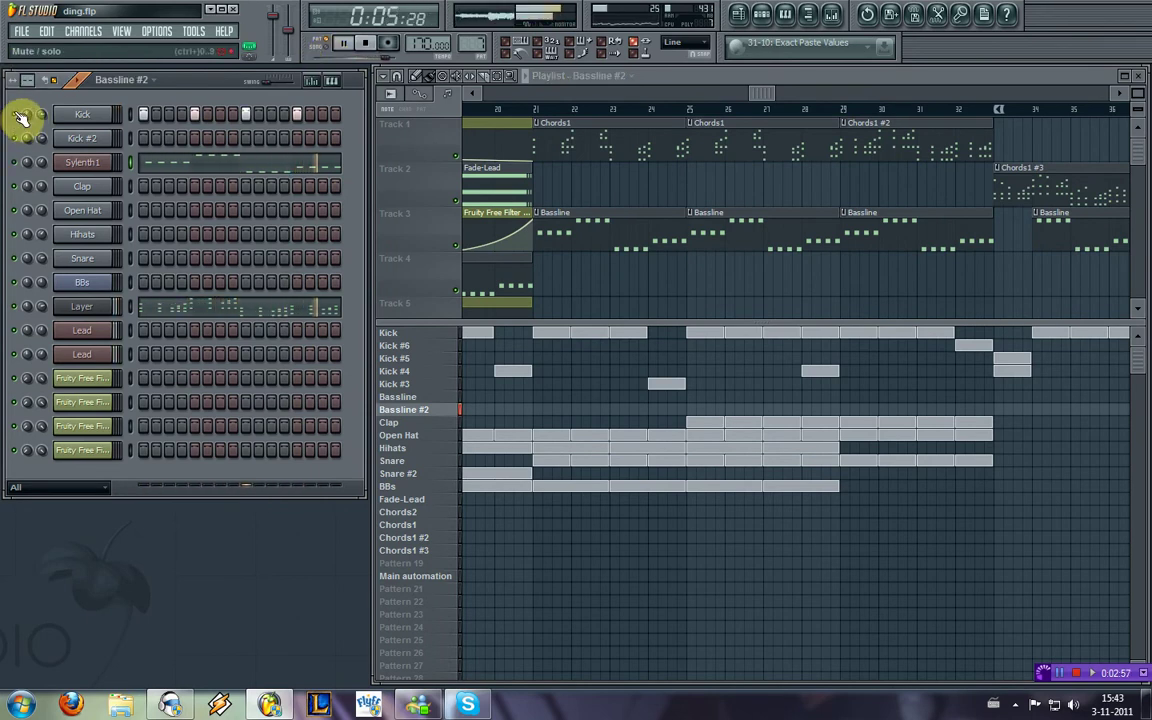
click(82, 332)
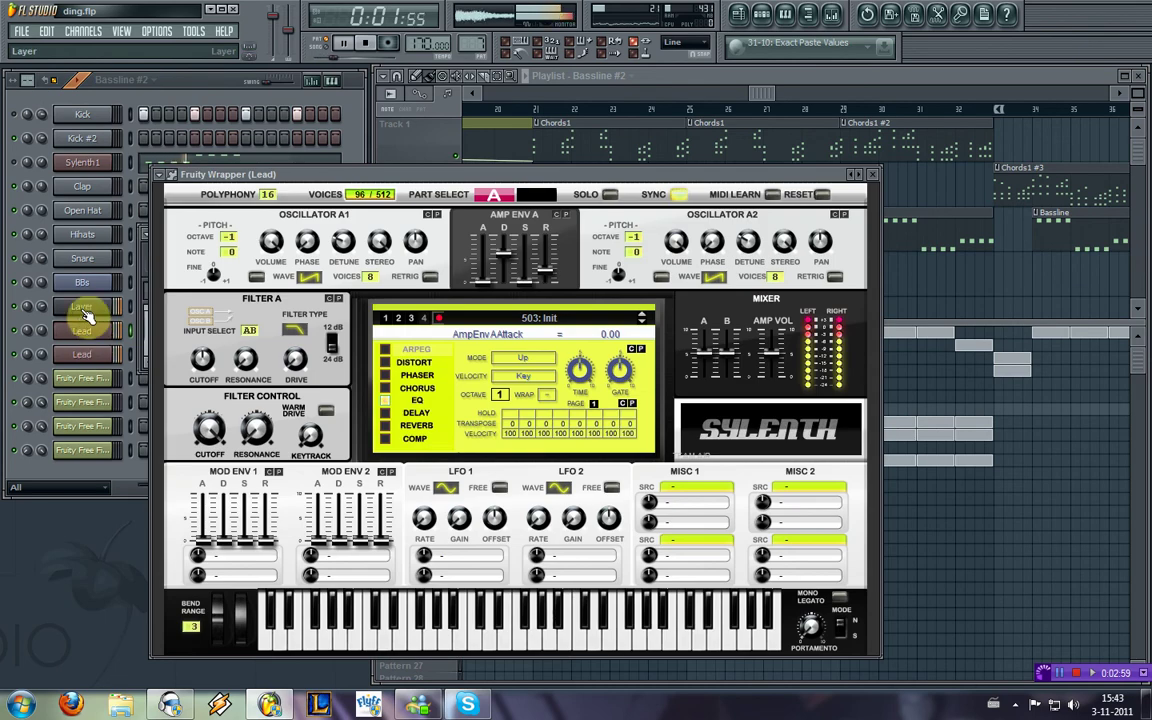
click(503, 196)
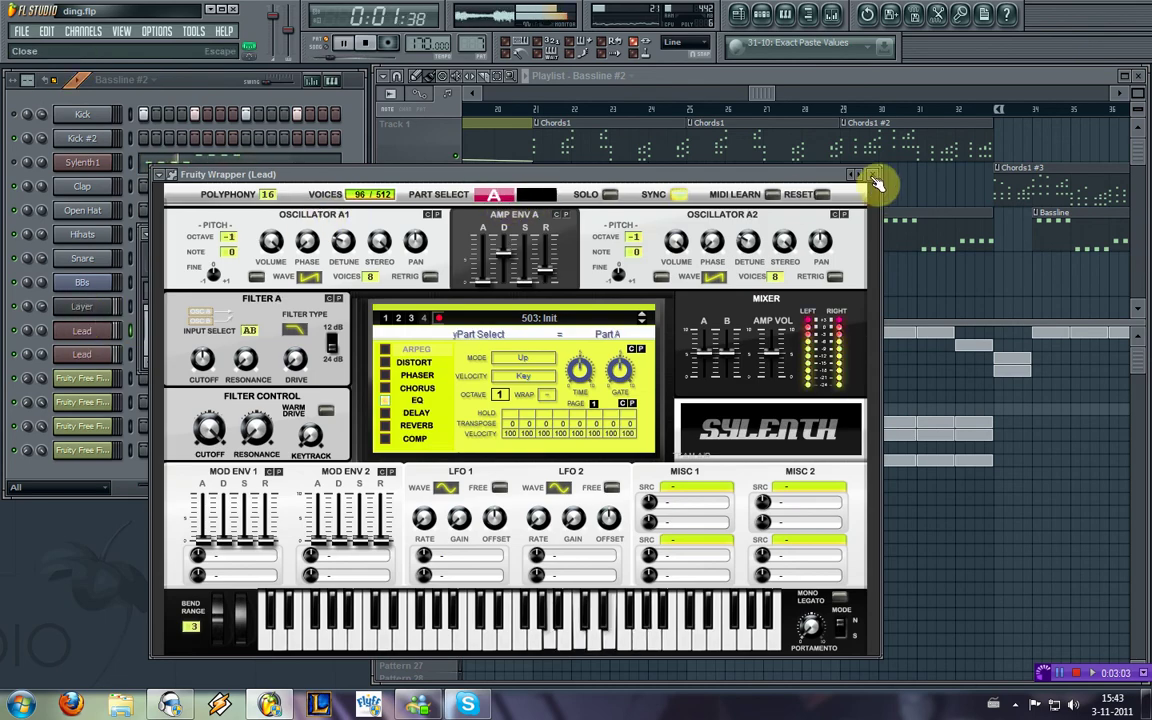
click(876, 184)
key(space)
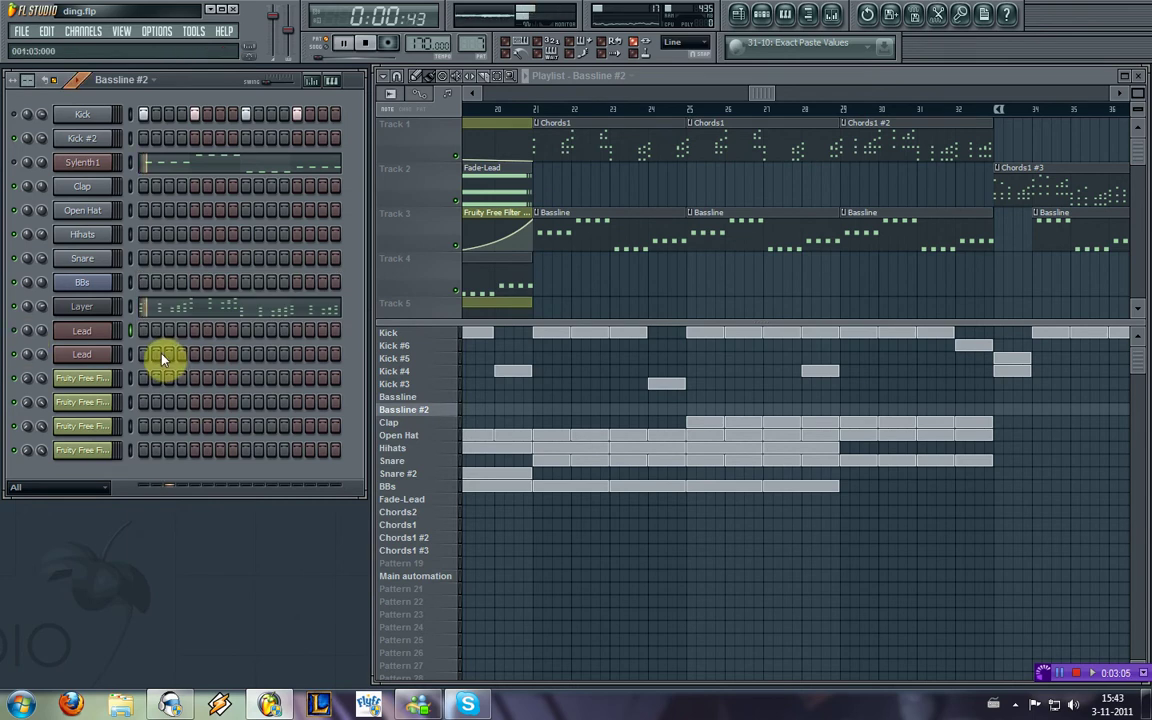
click(82, 354)
click(337, 234)
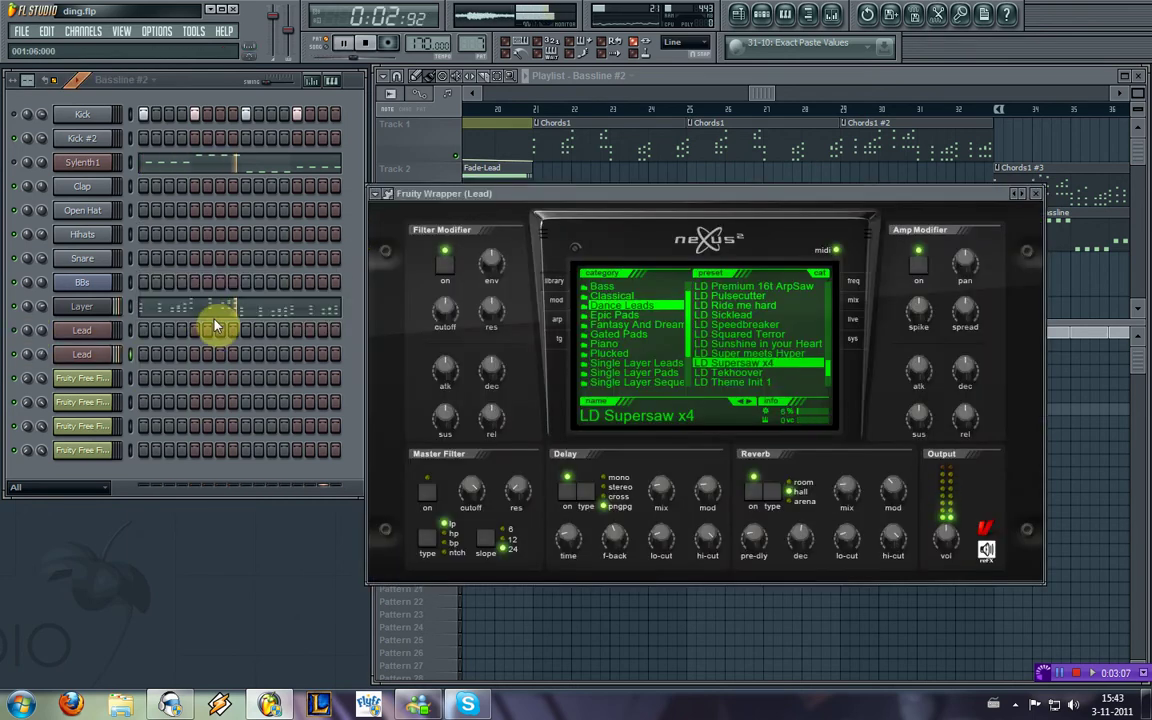
Step: Transpose all the Layer channel's notes up one octave in the piano roll, and mute the second Lead channel
click(216, 321)
key(ctrl+a)
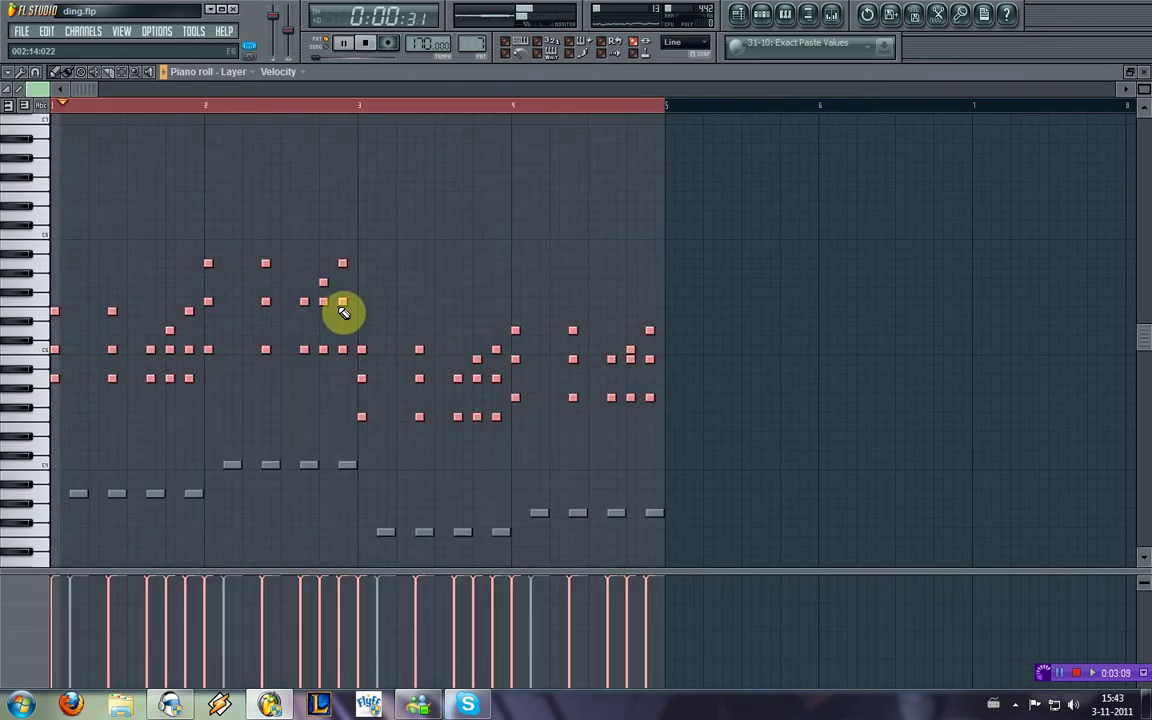
click(1130, 71)
click(158, 300)
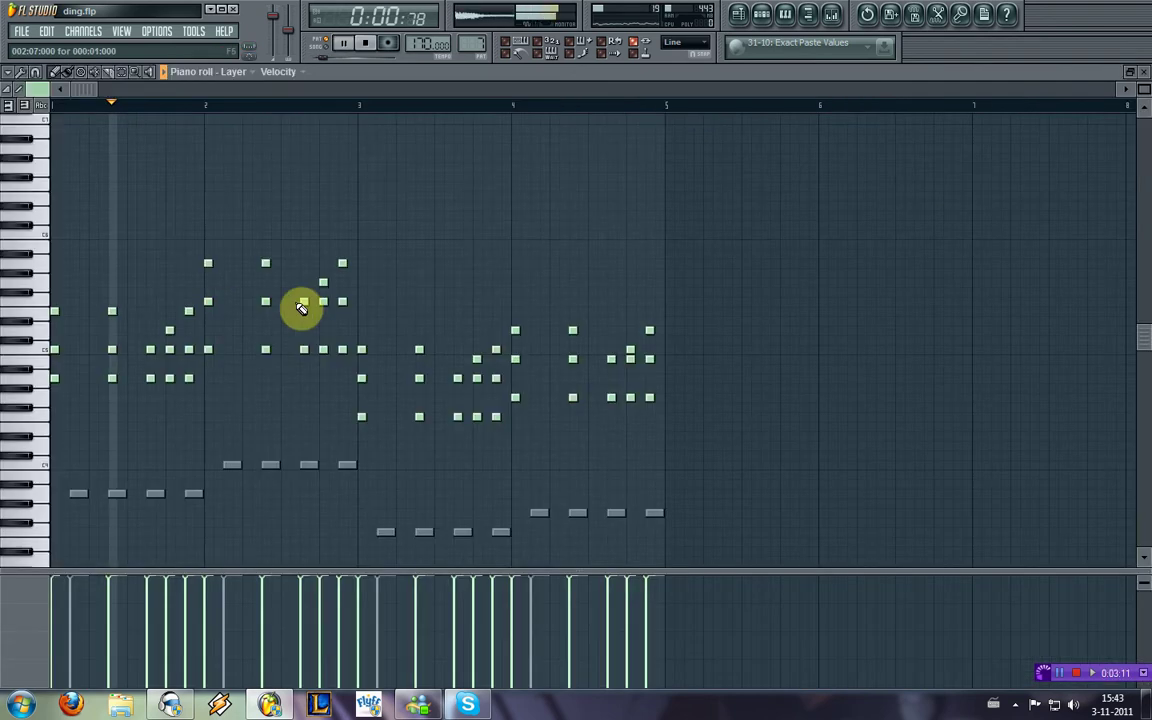
key(ctrl+a)
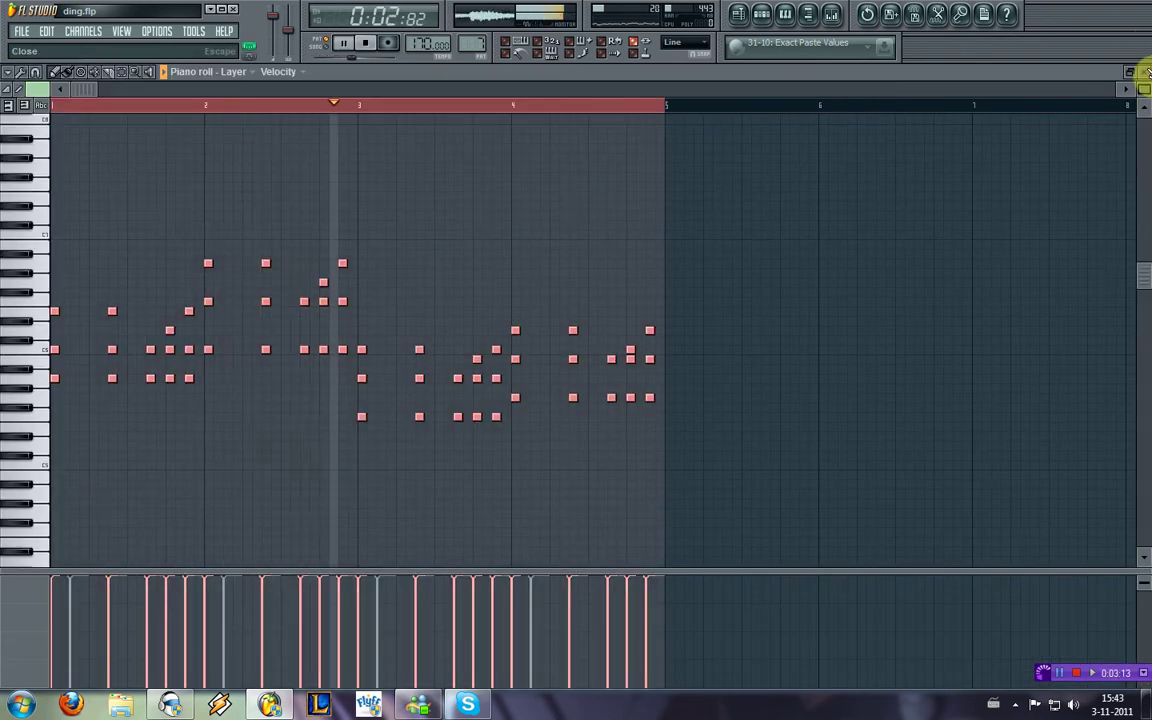
click(1143, 72)
click(16, 355)
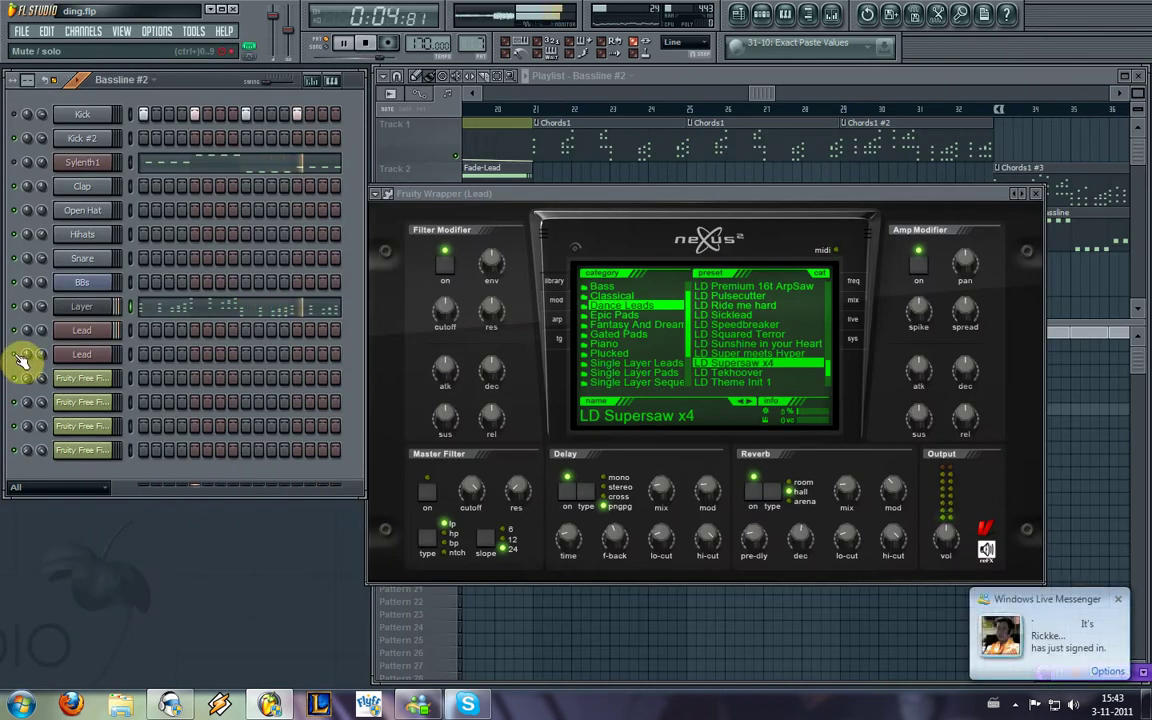
Step: Close the Lead channel's Nexus window and unmute the Kick and Sylenth1 channels
click(1036, 193)
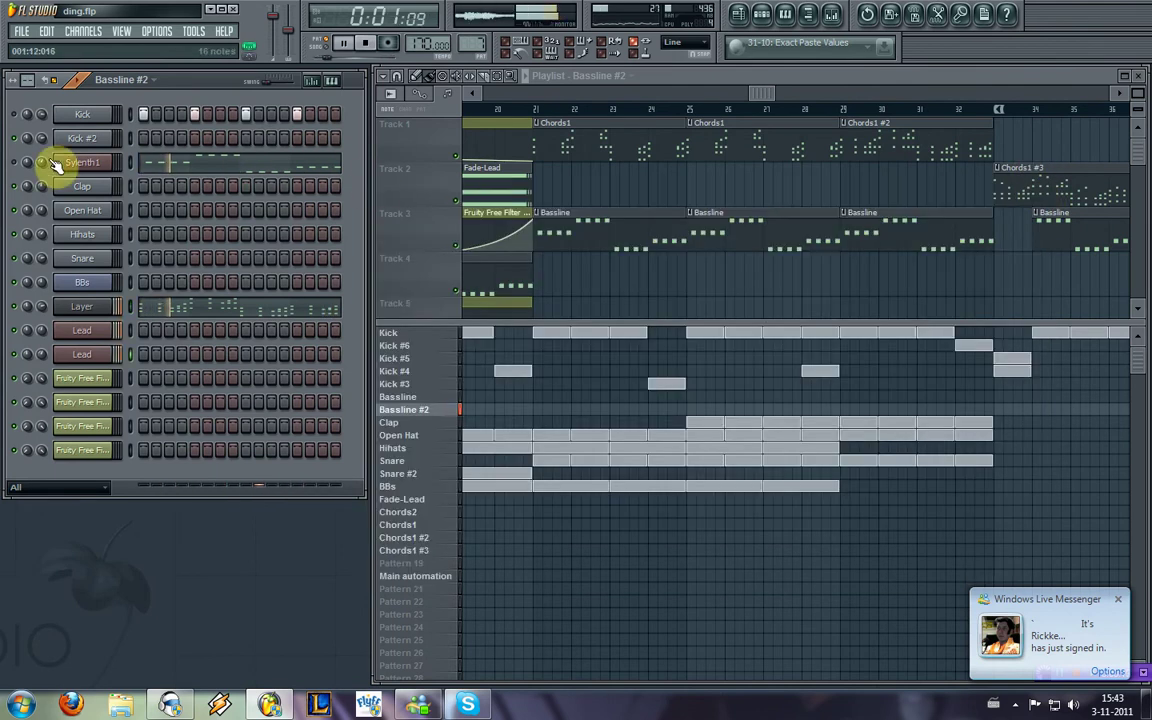
click(15, 114)
click(15, 162)
Step: Clear all Kick steps and delete all the Sylenth1 notes from the Bassline #2 pattern
click(297, 114)
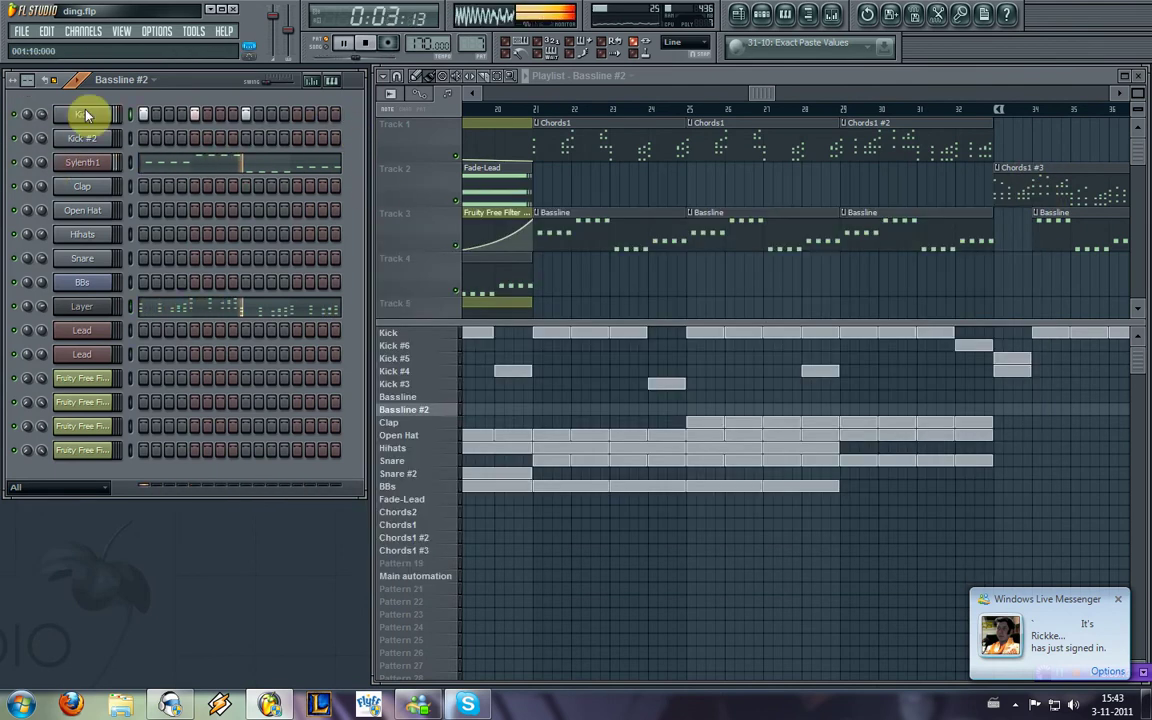
drag(143, 114, 246, 115)
click(245, 162)
key(ctrl+a)
key(Delete)
click(1143, 72)
Step: Play the song from about bar 17, enlarge the playlist's track area, and view the Kick #4 pattern
click(324, 47)
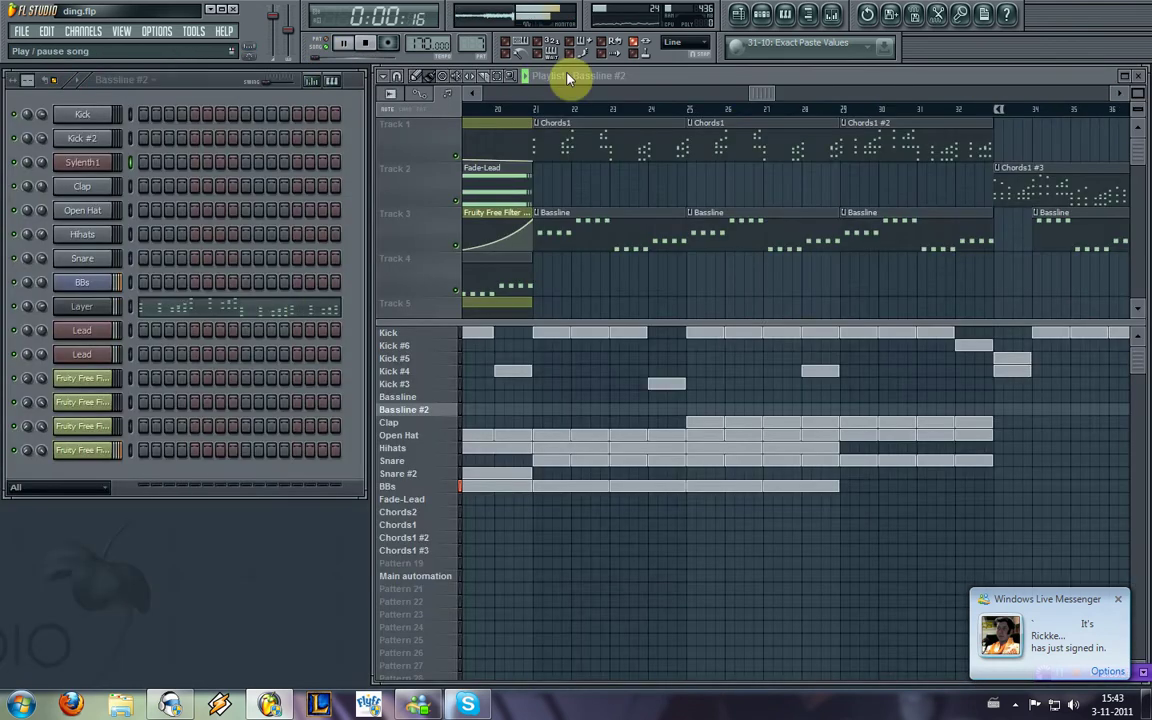
drag(721, 95, 604, 111)
click(496, 111)
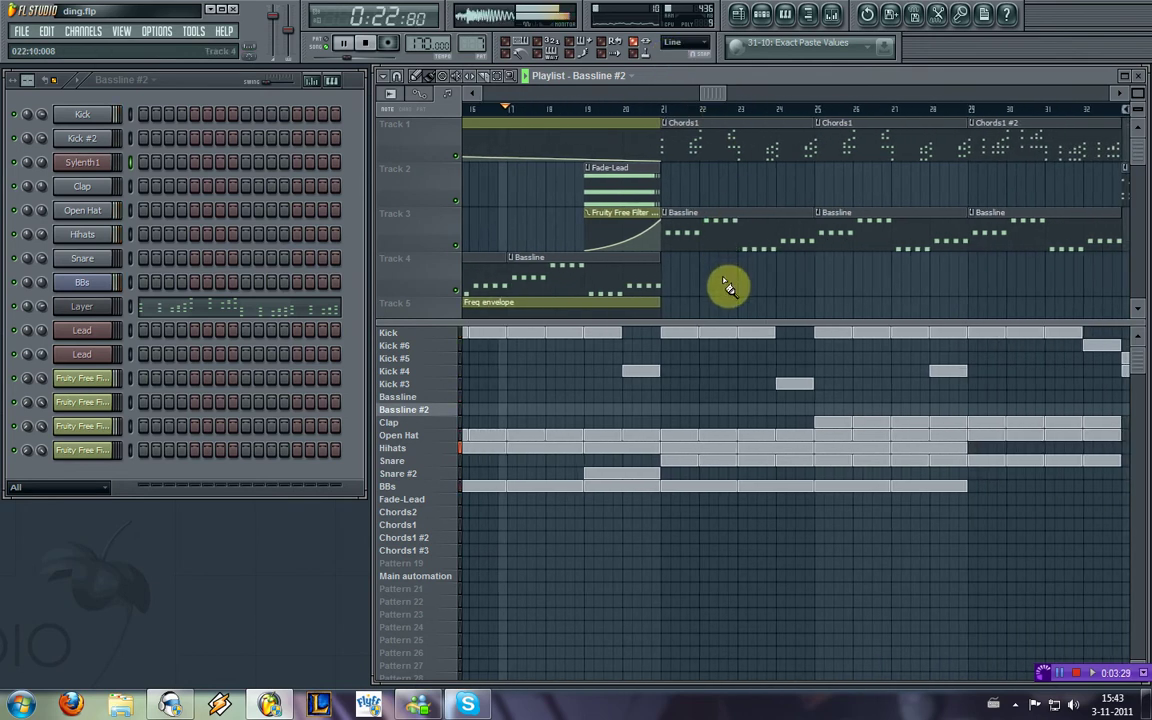
drag(720, 321, 717, 360)
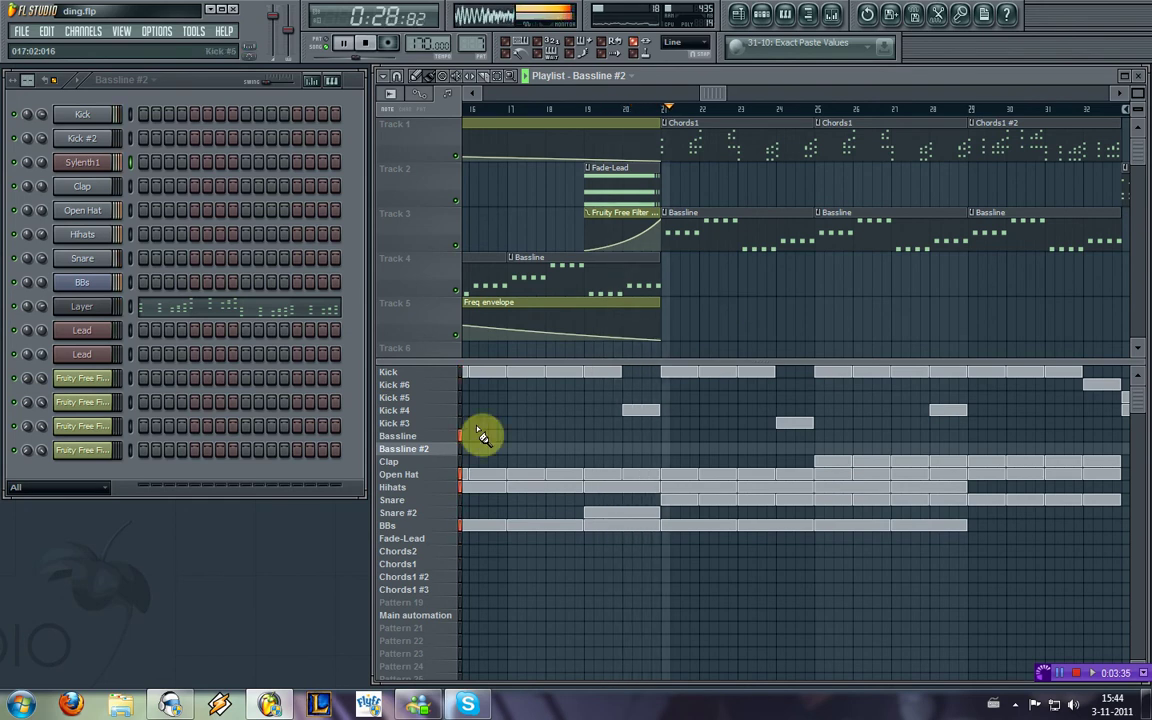
click(433, 411)
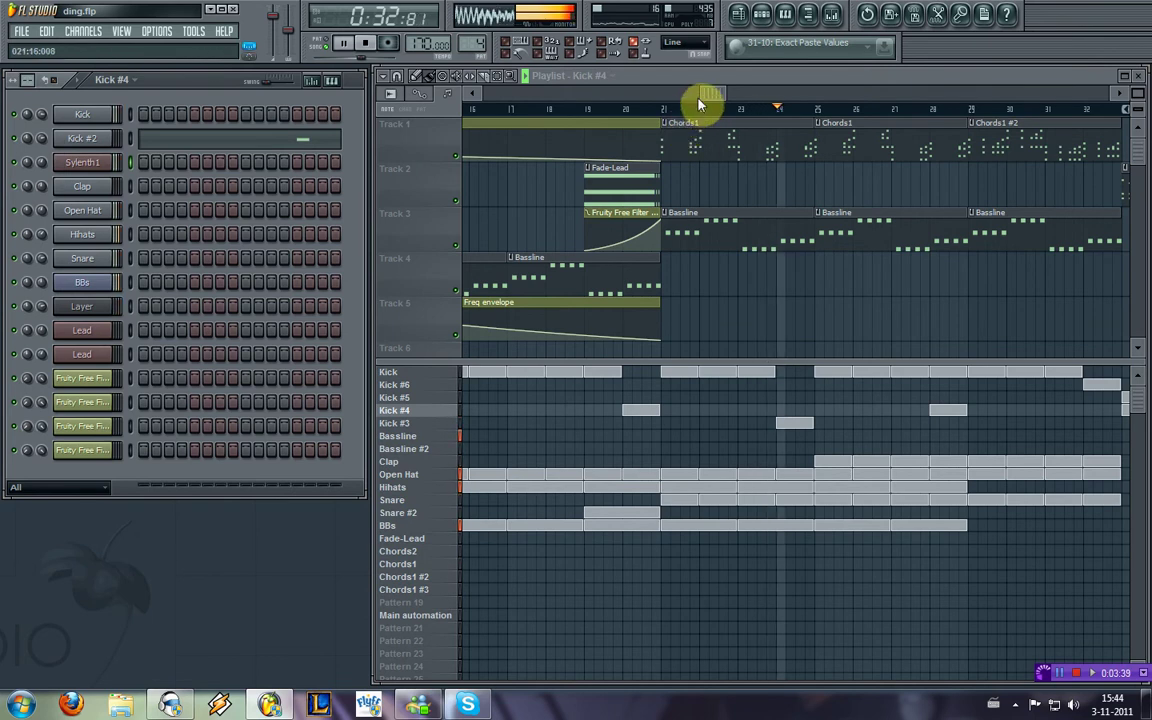
Step: Lower the Master mixer track's volume to about -2.2 dB during song playback, and close the mixer
drag(708, 93, 827, 87)
click(831, 15)
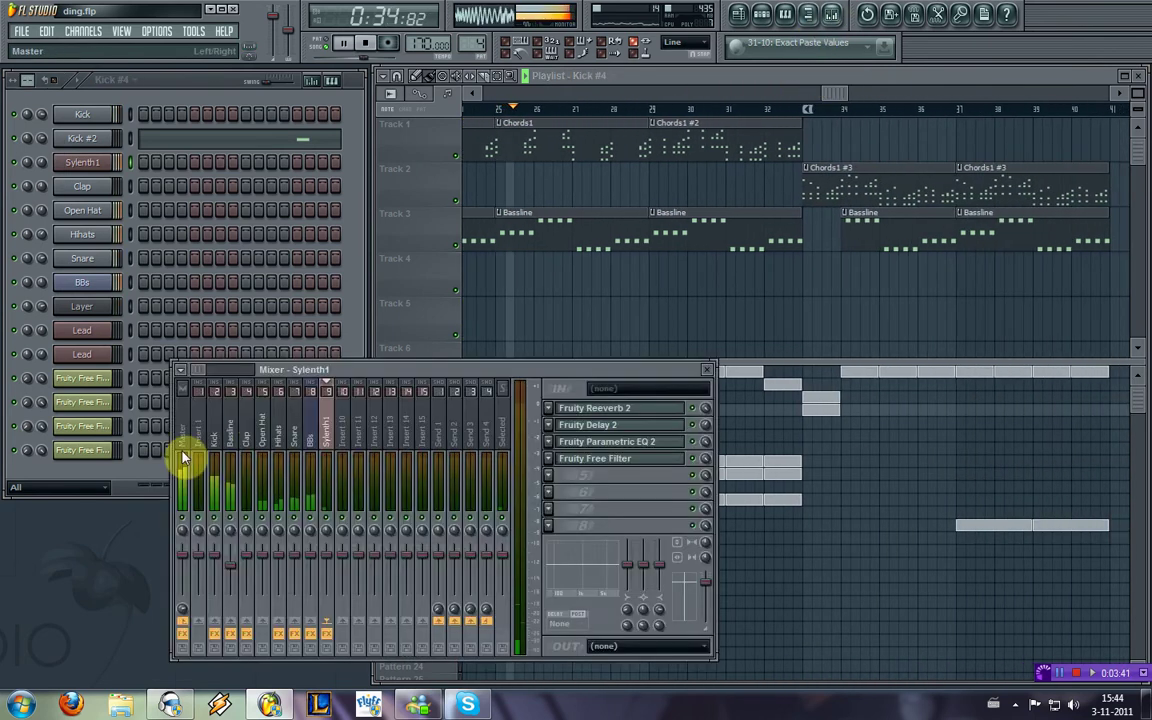
click(183, 460)
drag(192, 555, 192, 560)
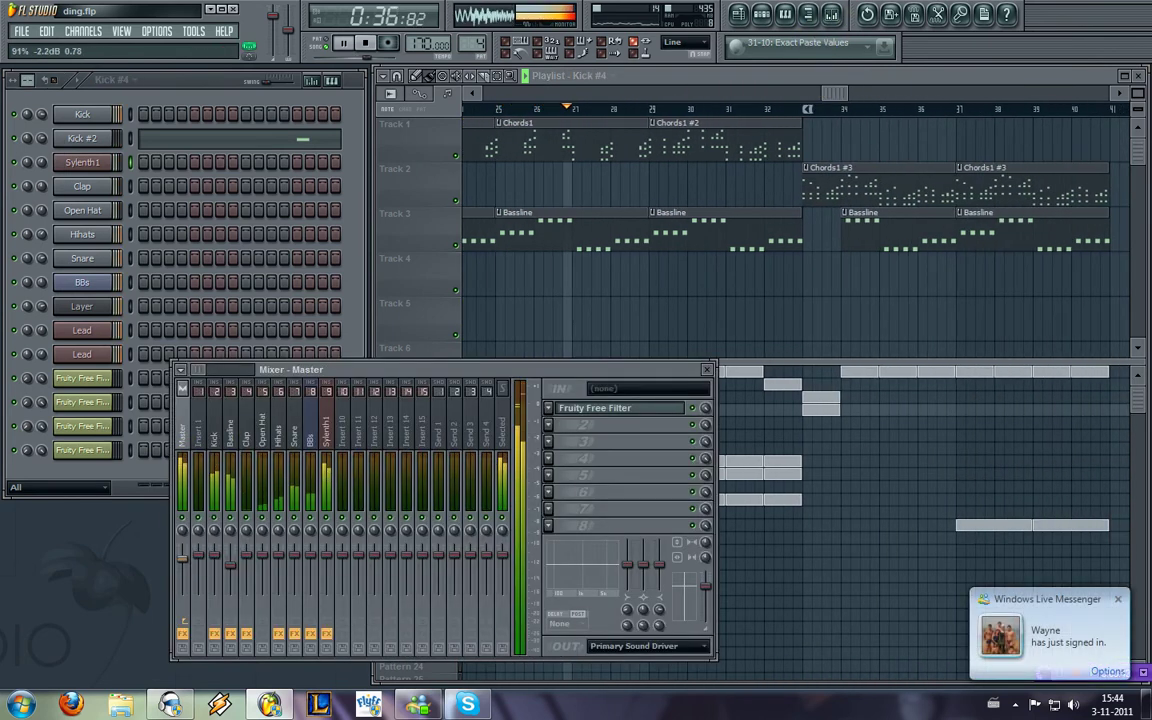
click(707, 370)
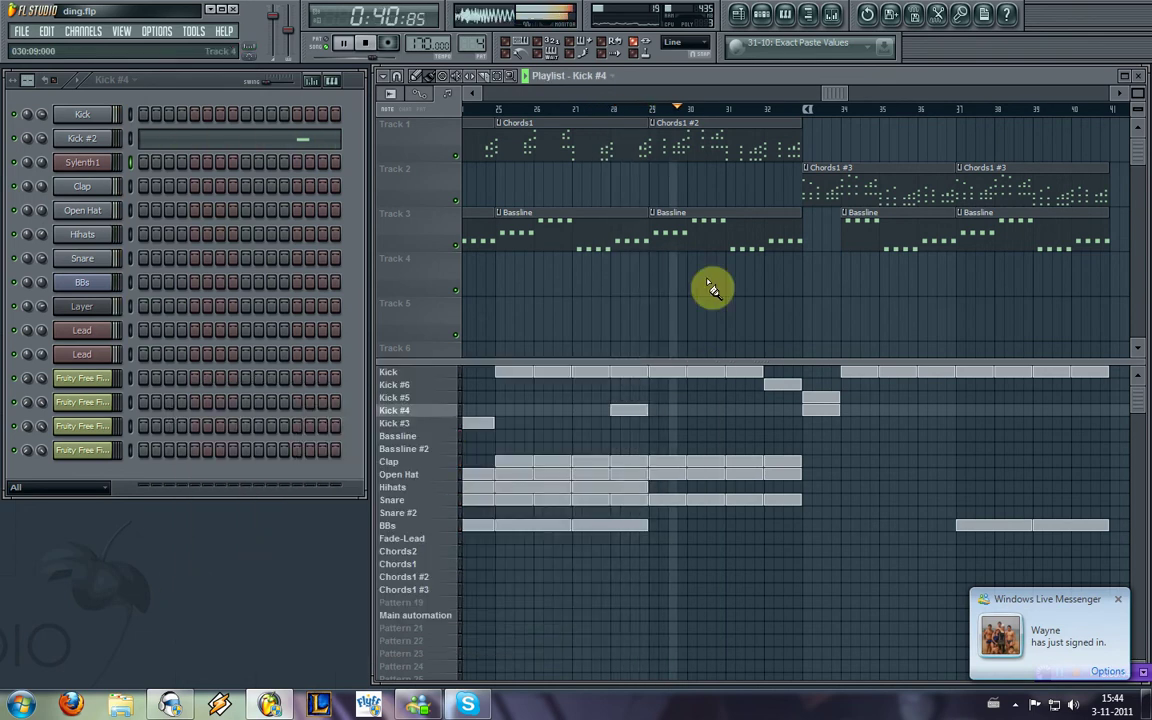
Step: View the end of the arrangement with its Kick #6 pattern, and play the Kick pattern on its own
drag(839, 94, 917, 97)
click(445, 388)
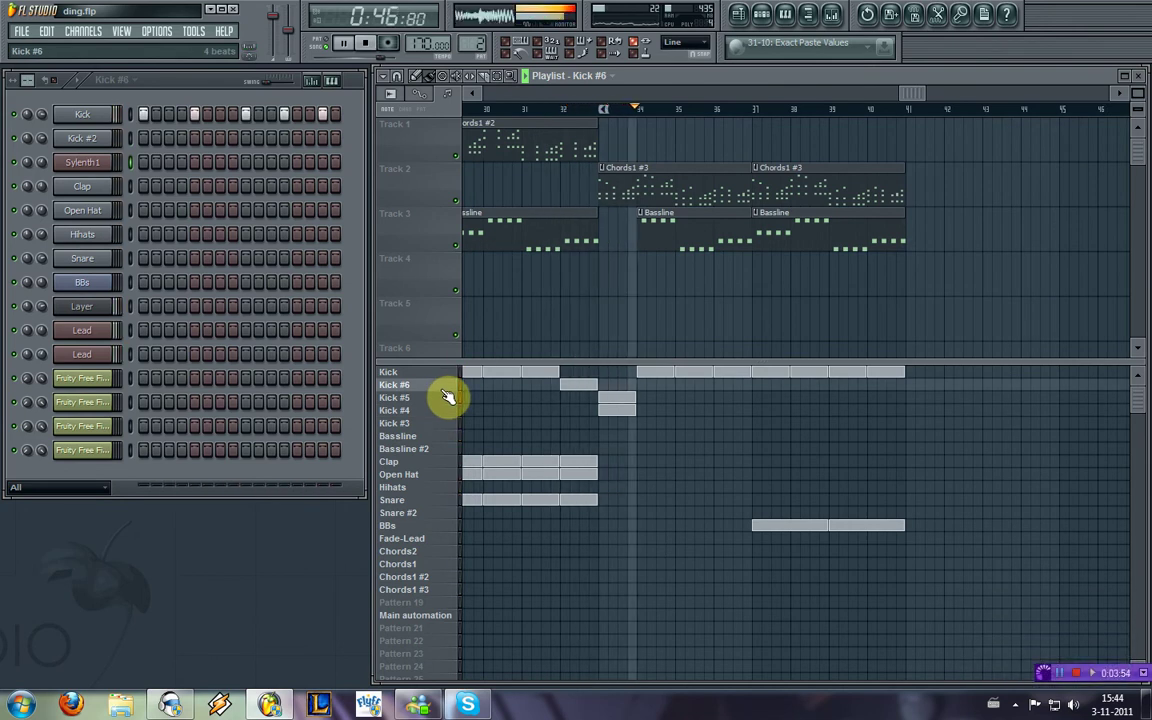
click(398, 372)
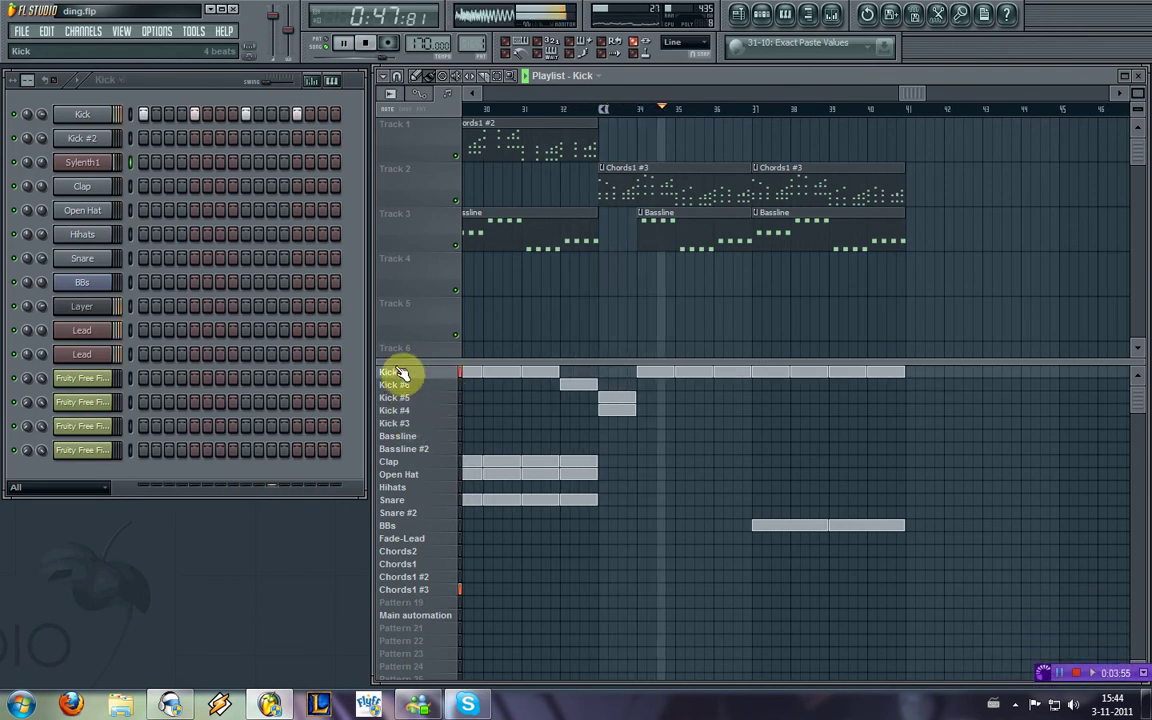
click(327, 45)
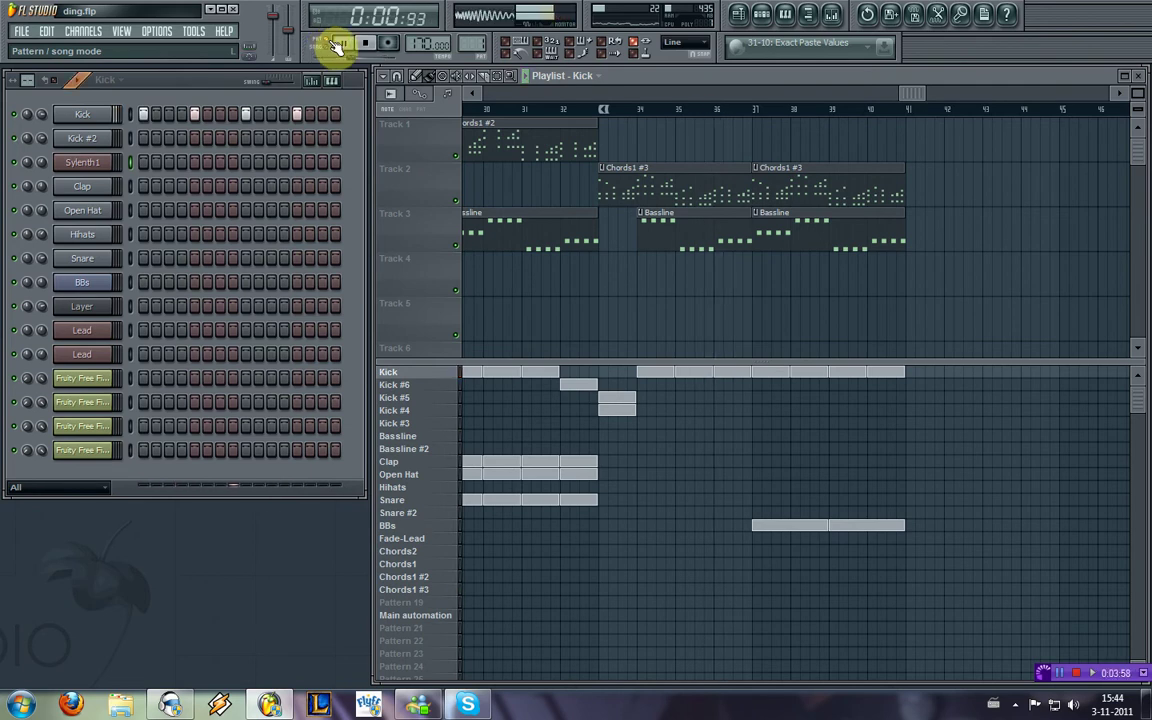
Step: Add Fruity Bass Boost to the third effect slot of the Kick mixer track
click(834, 15)
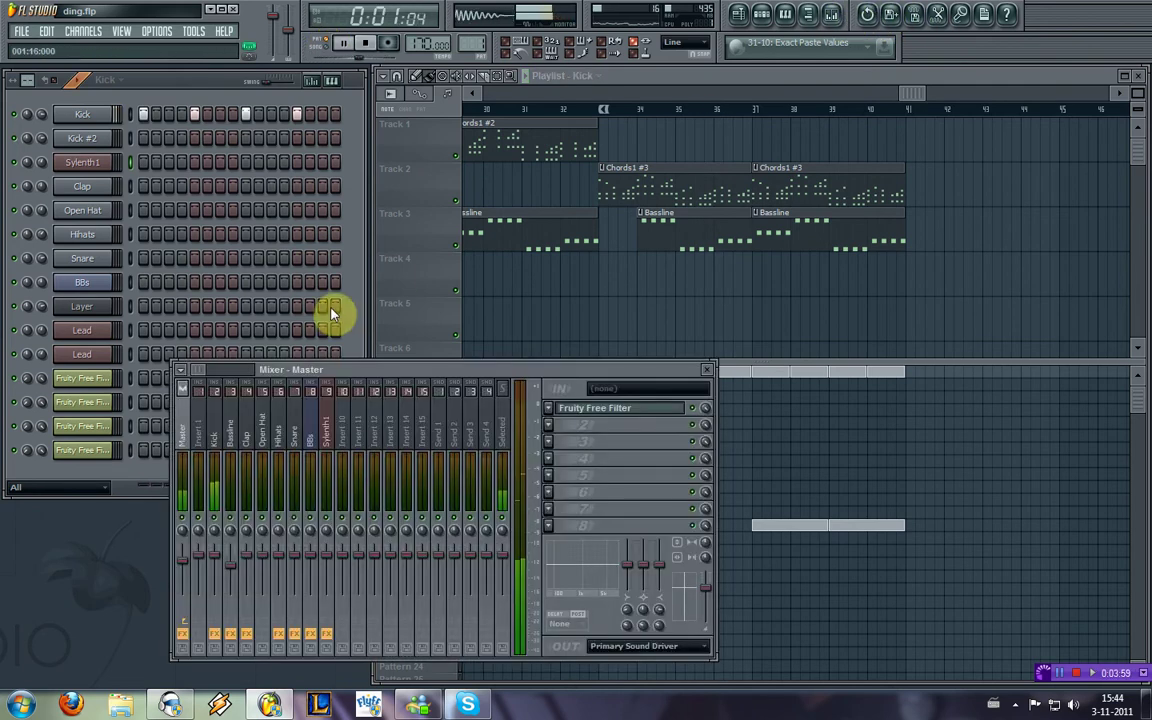
click(226, 424)
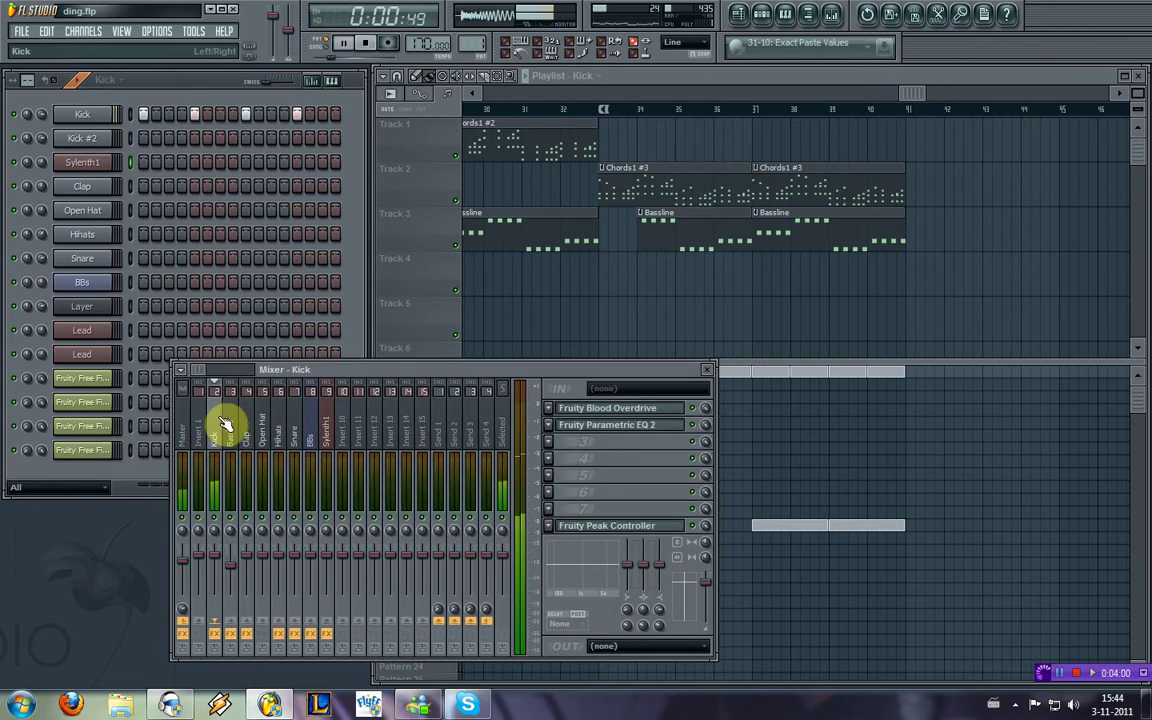
click(558, 453)
mouse_move(600, 394)
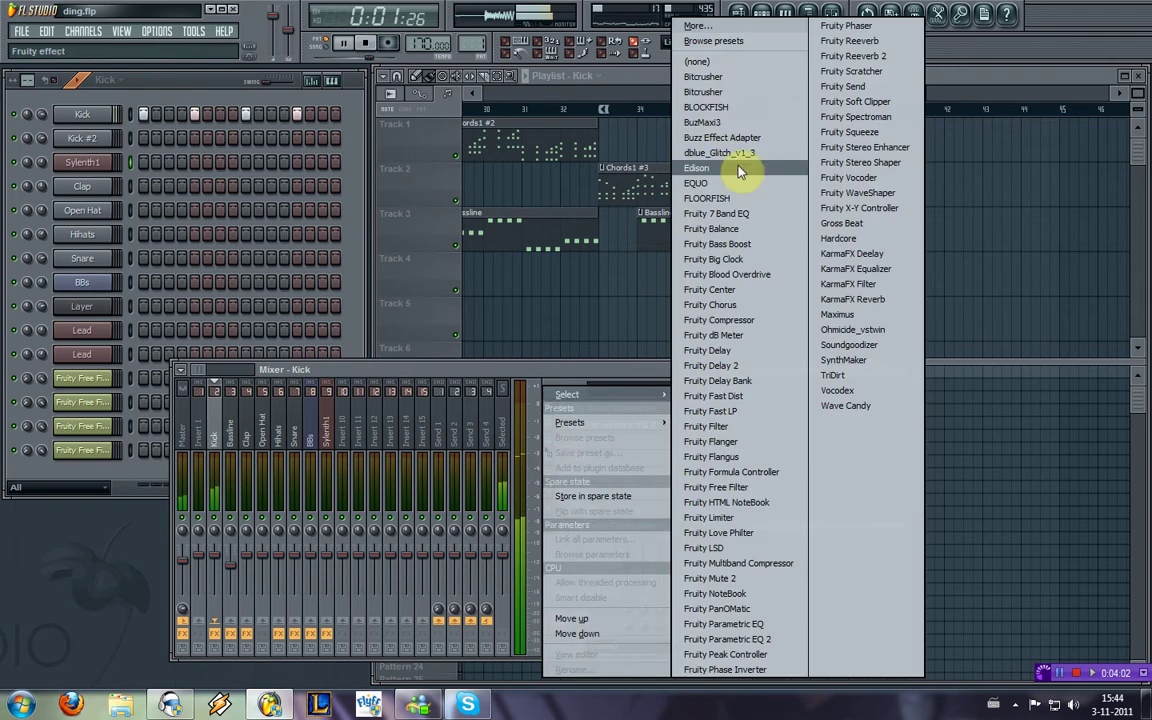
click(733, 245)
click(346, 256)
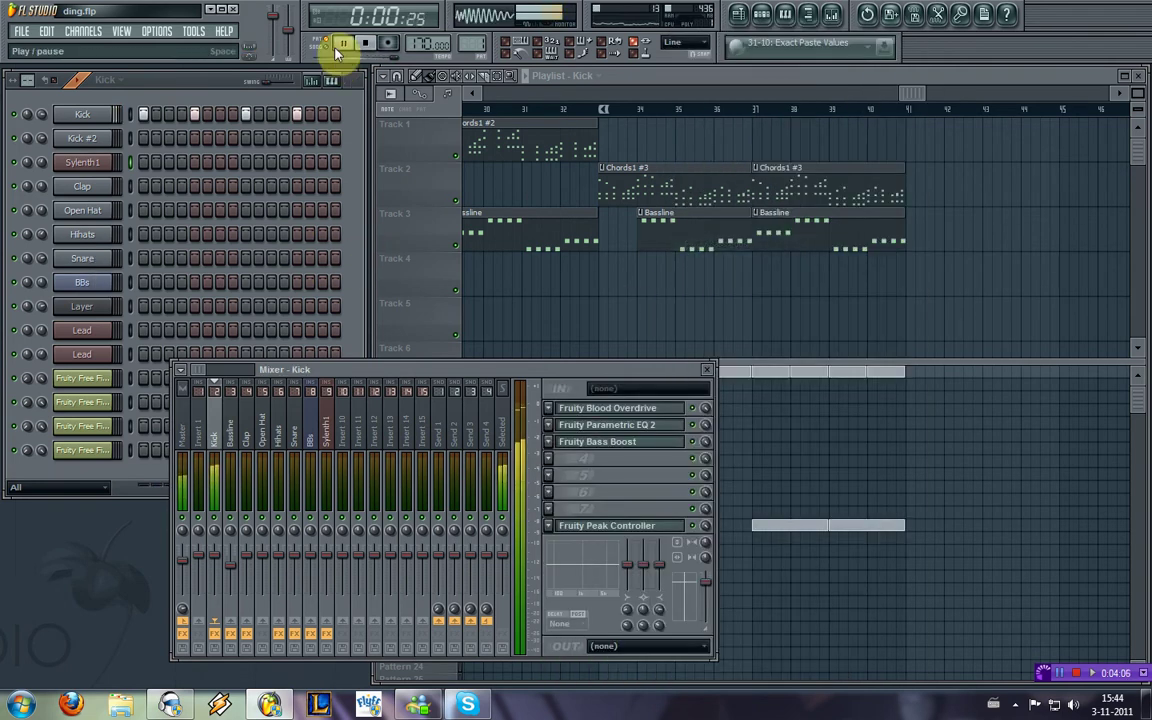
Step: Play the song from about bar 21 to check the boosted kick, return to pattern mode, and close the mixer
drag(893, 95, 647, 98)
click(956, 110)
click(645, 95)
click(826, 111)
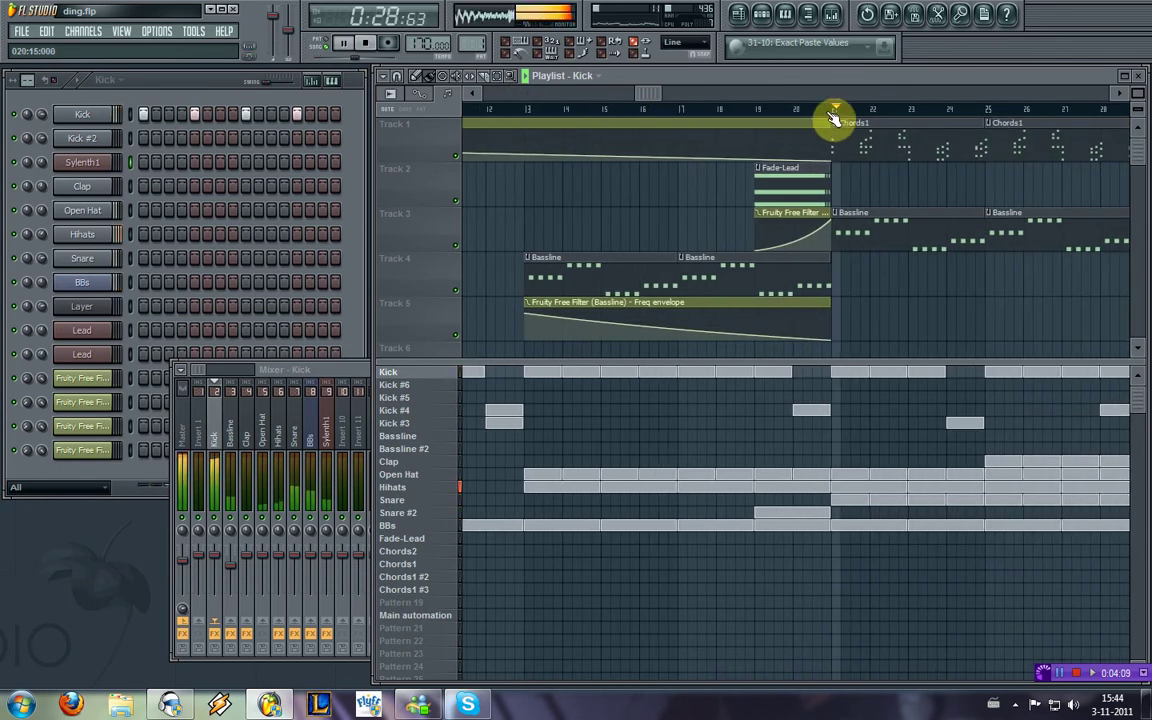
click(343, 372)
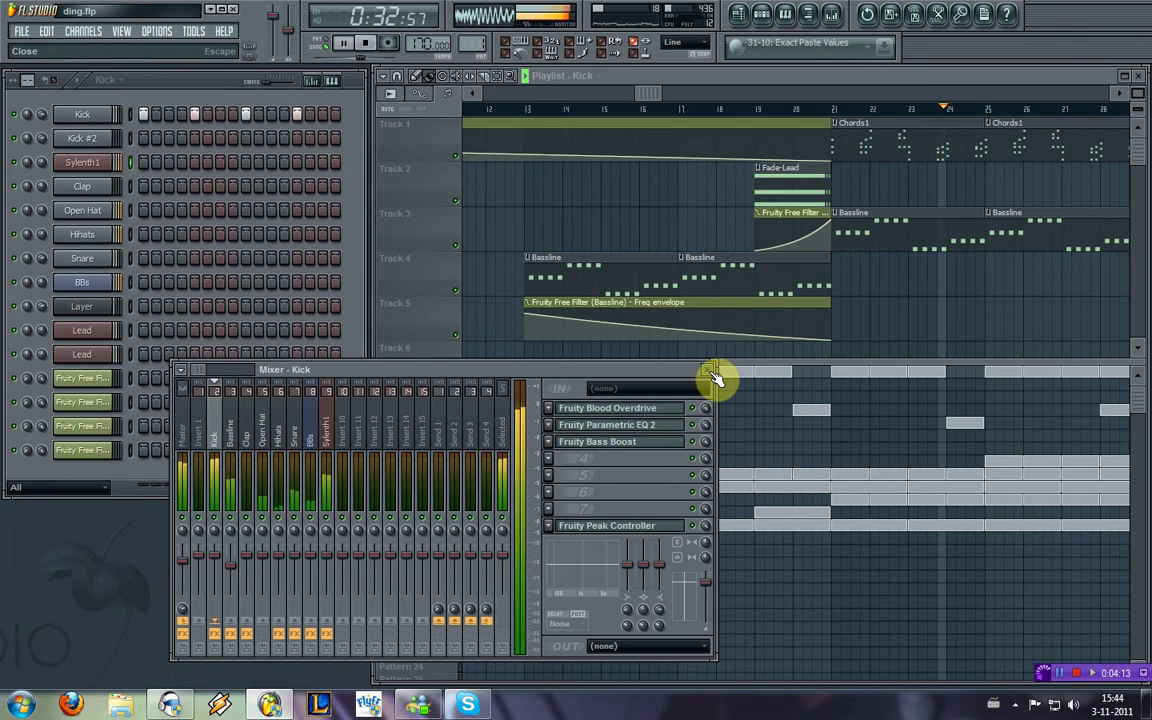
click(327, 40)
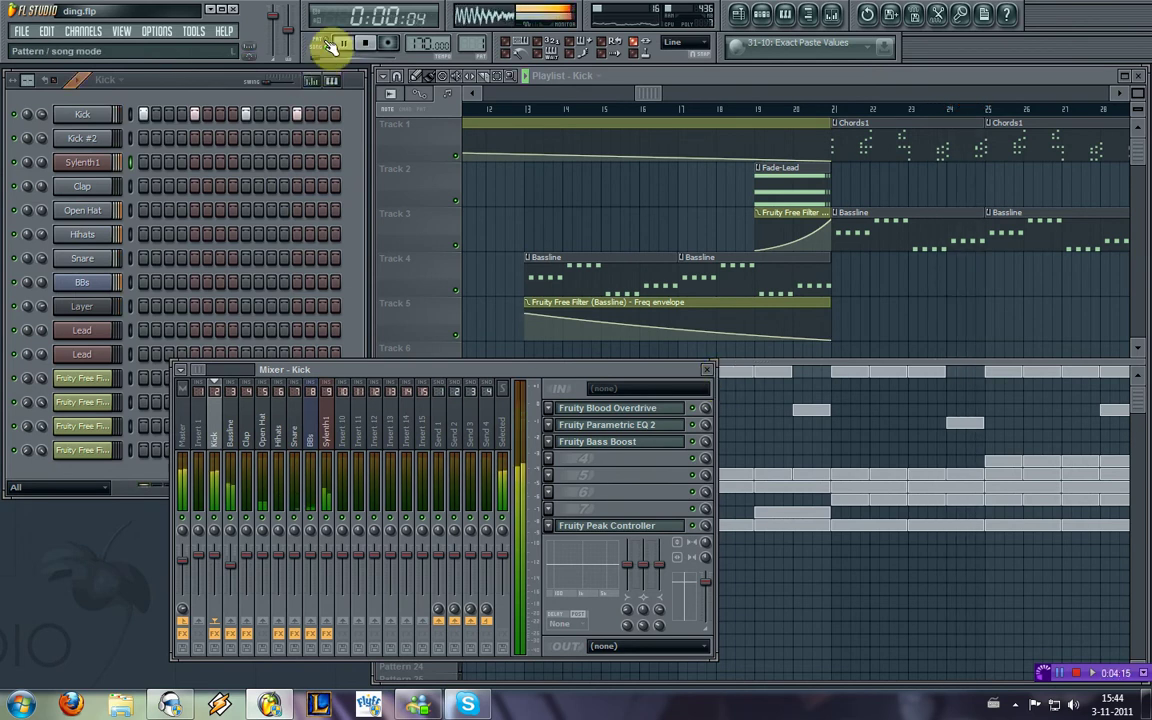
click(706, 369)
Step: Compare the Bassline patterns, check the Layer notes in the piano roll, and delete the Bassline #2 pattern
click(410, 451)
click(413, 439)
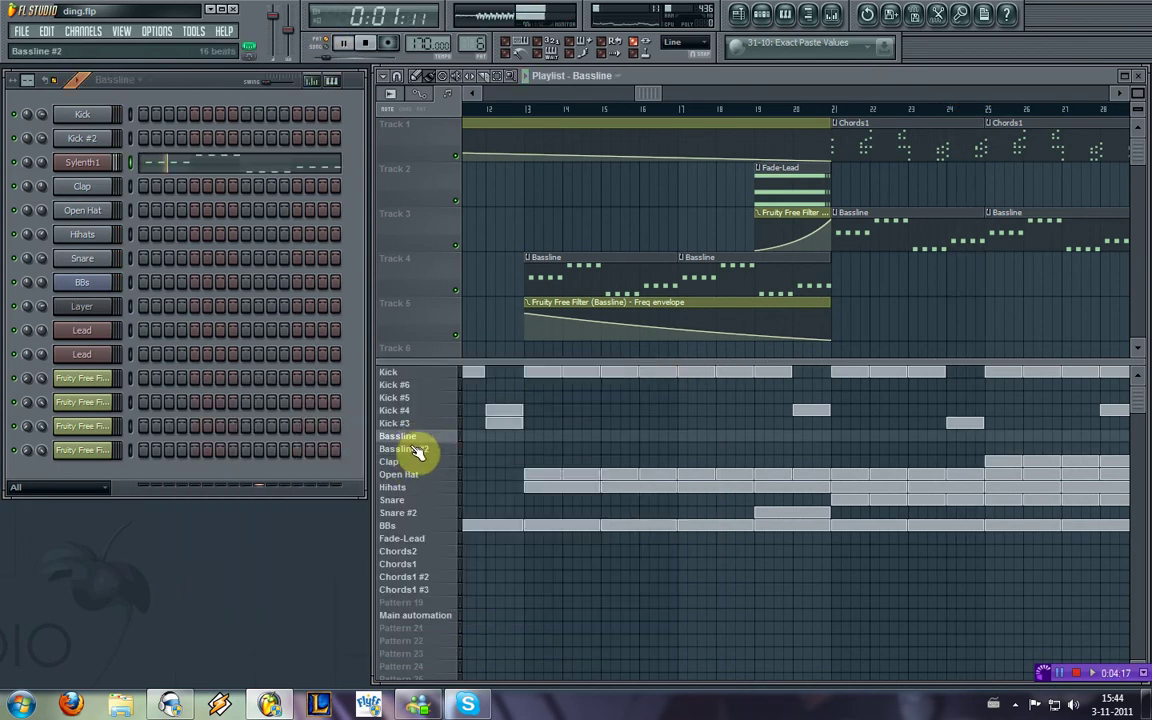
click(232, 306)
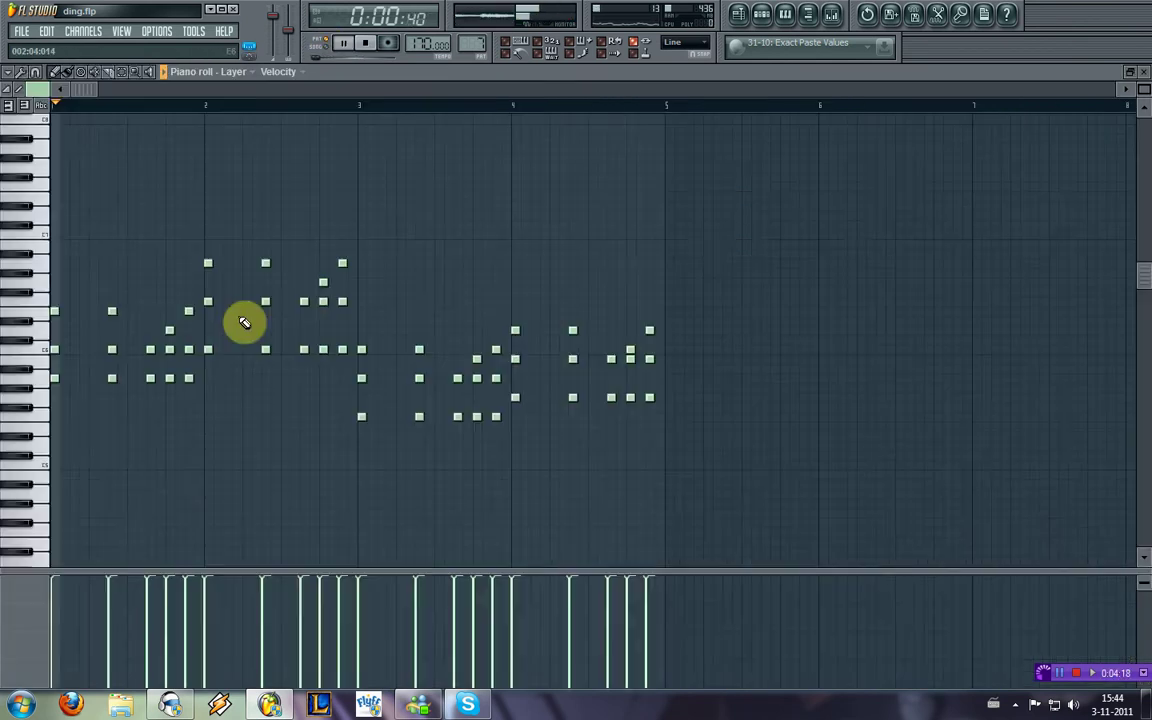
click(1145, 73)
key(space)
right_click(440, 449)
click(488, 525)
key(Return)
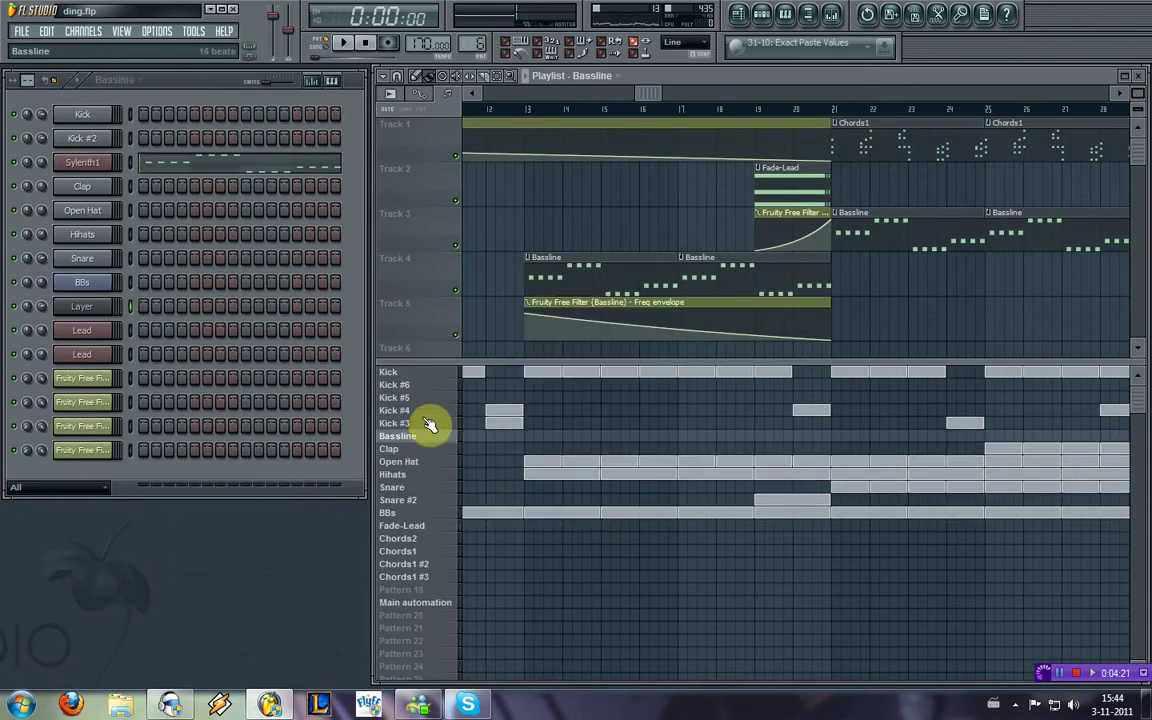
Step: Raise bands 3 and 4 in the Bassline mixer track's Fruity Parametric EQ 2 while the Bassline pattern plays
click(828, 15)
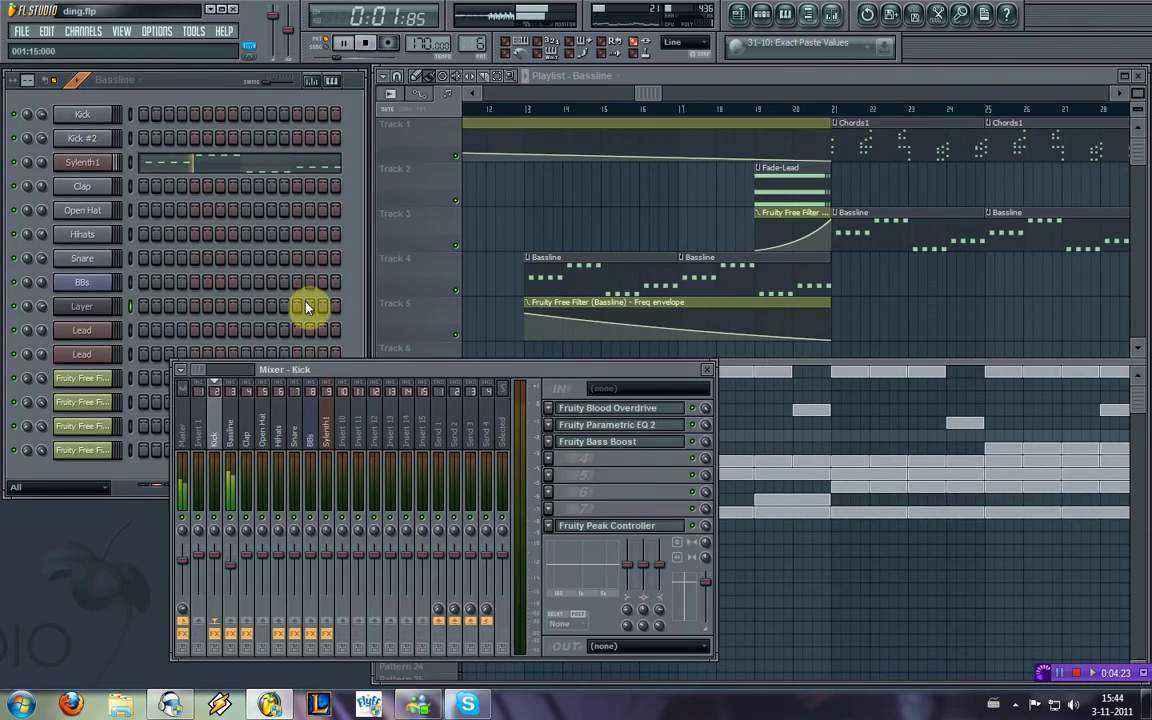
click(612, 425)
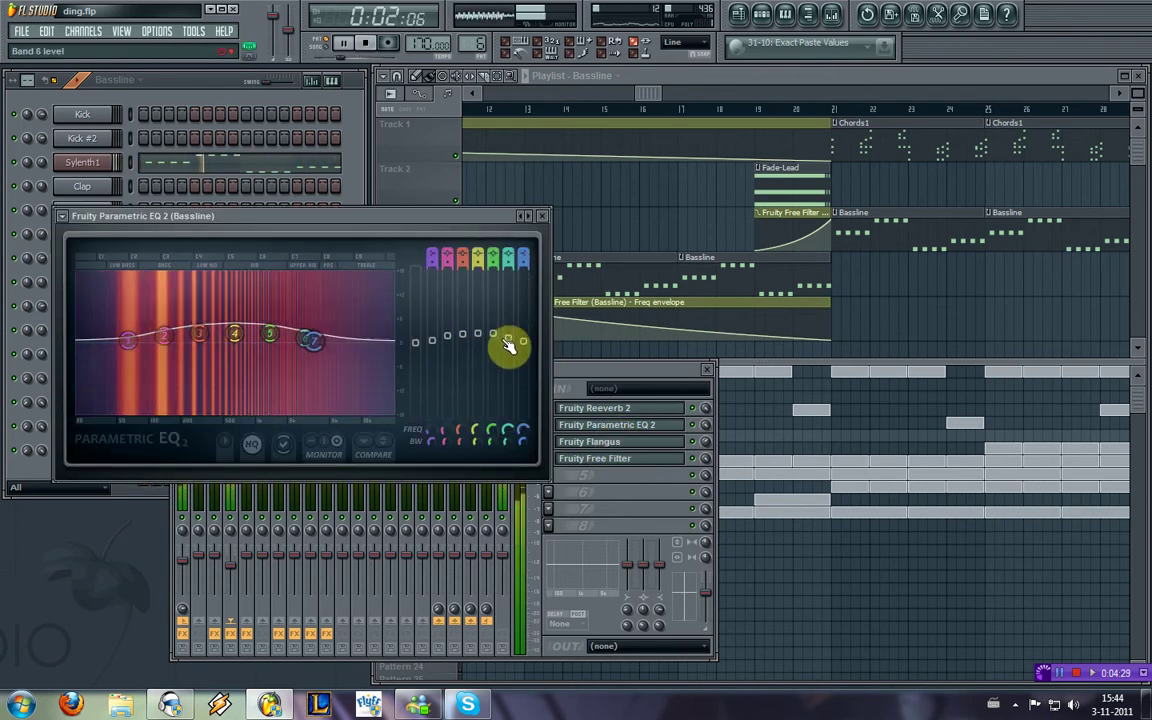
drag(500, 338, 463, 335)
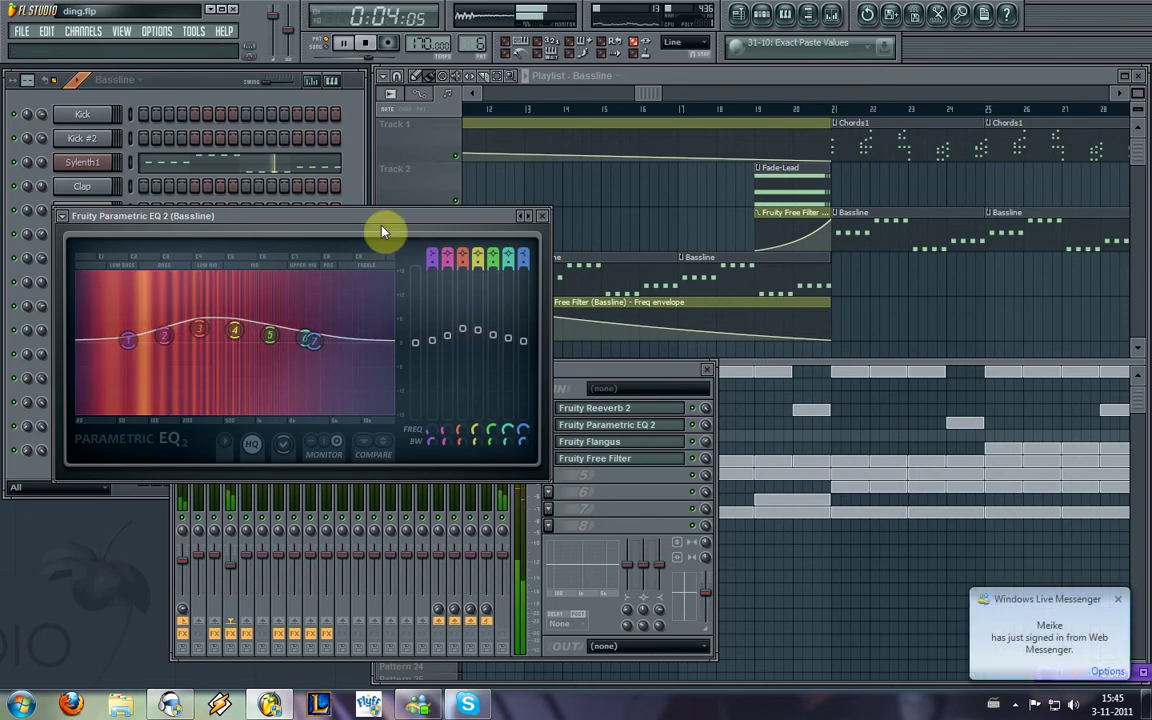
Step: Play the song from bar 21, close the EQ, check the Kick and Master mixer tracks, and close the mixer
click(836, 116)
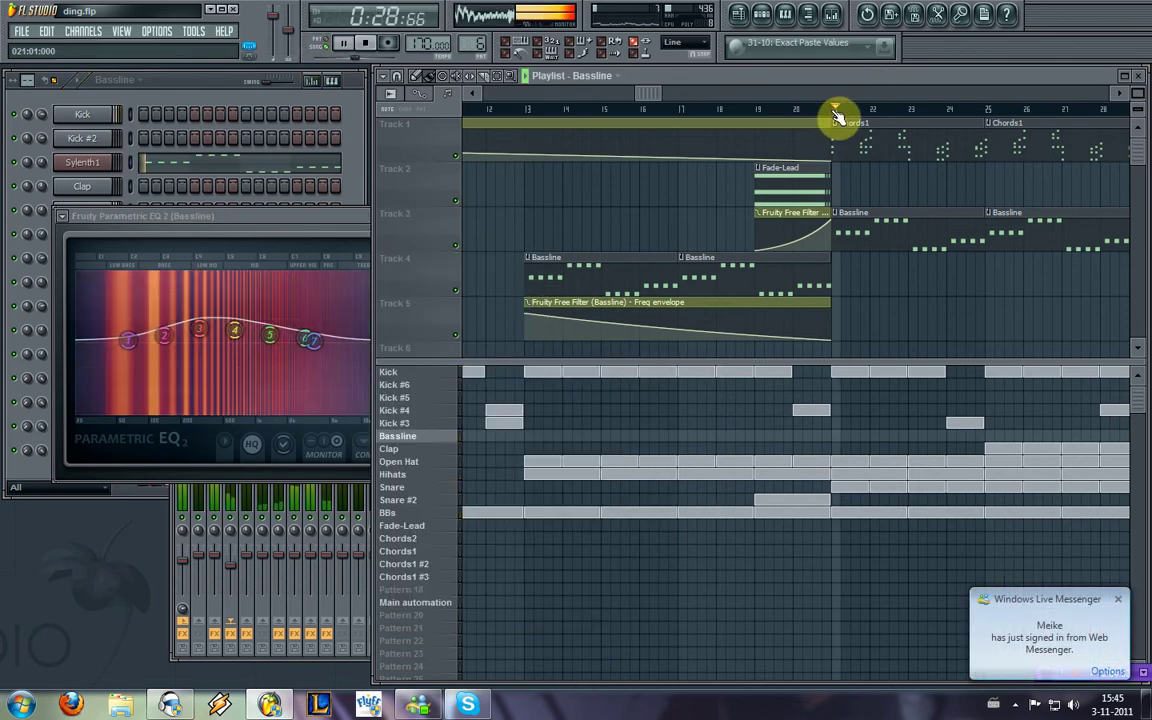
click(332, 230)
click(546, 220)
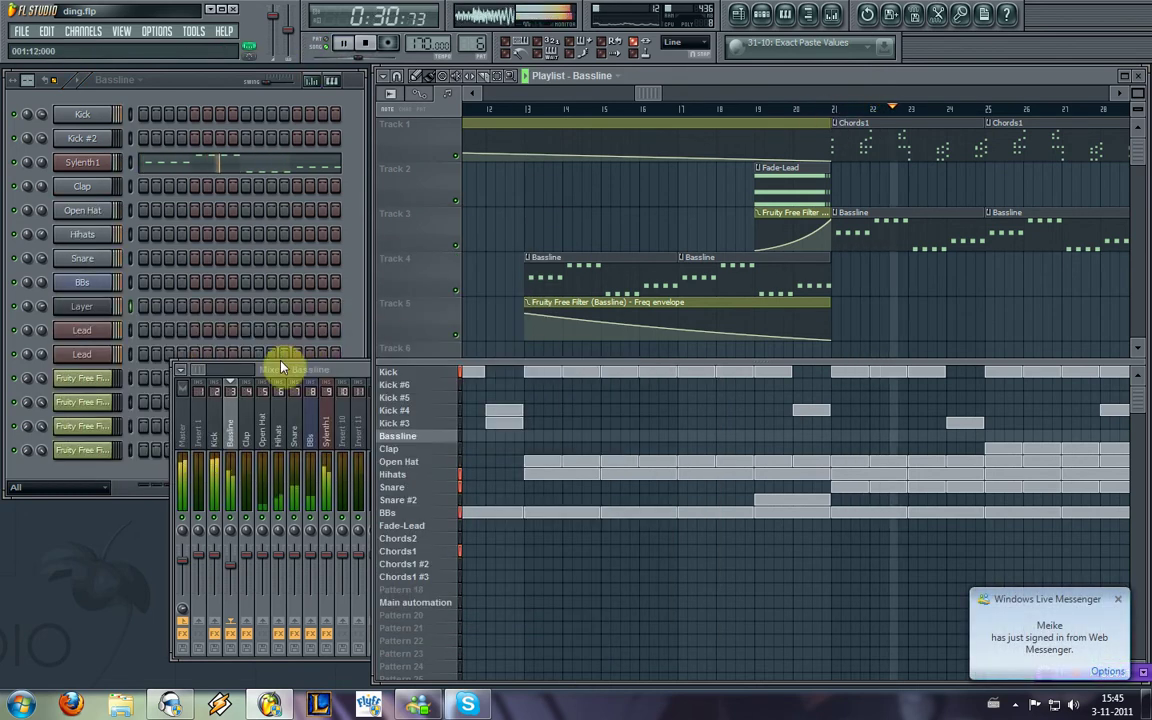
click(195, 378)
click(214, 400)
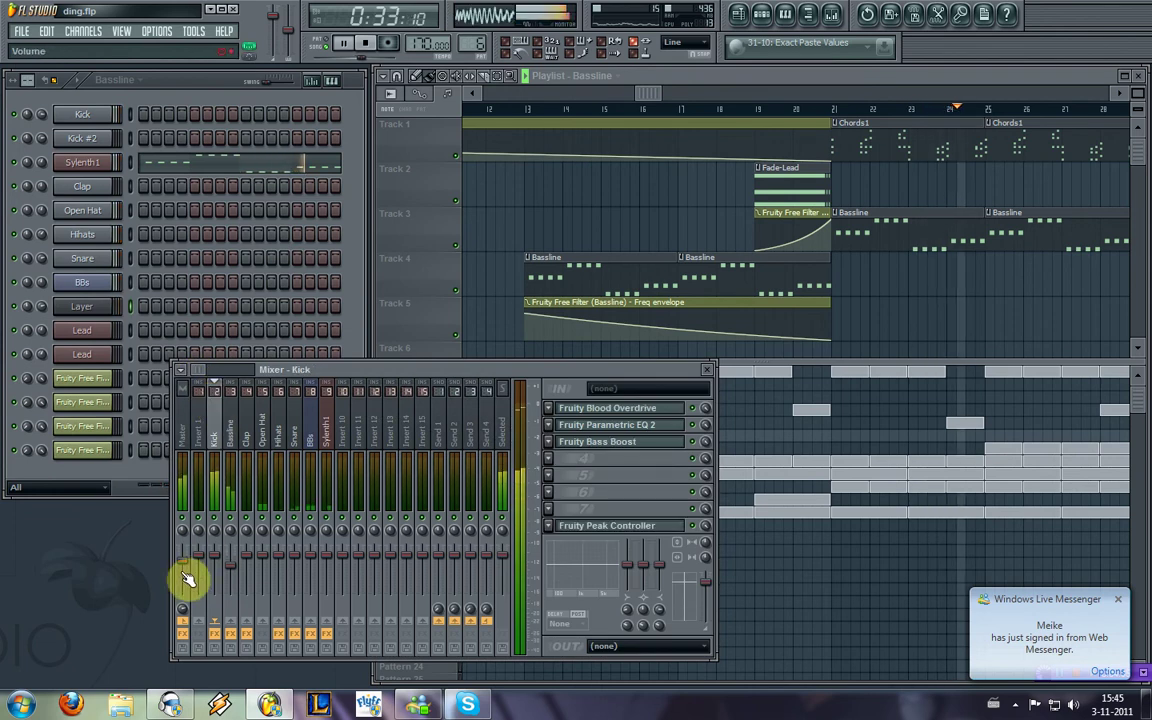
click(183, 415)
click(710, 370)
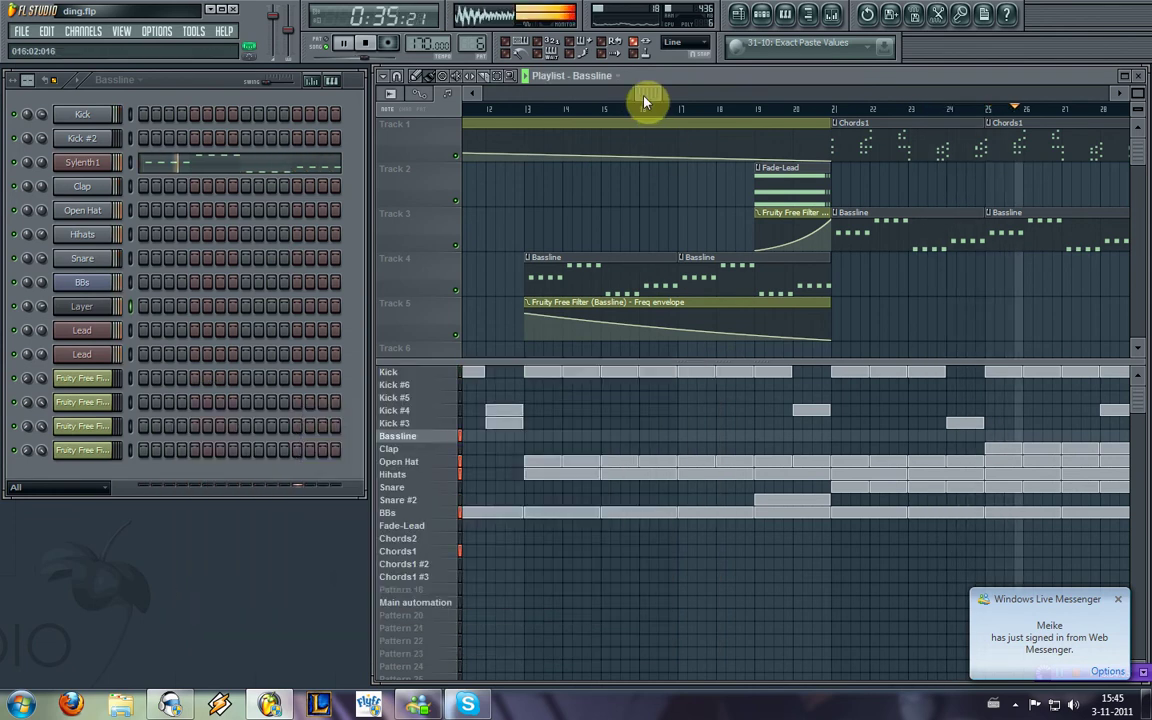
Step: Play the song from about bar 30 through its final section and view the Kick #6 pattern
click(614, 110)
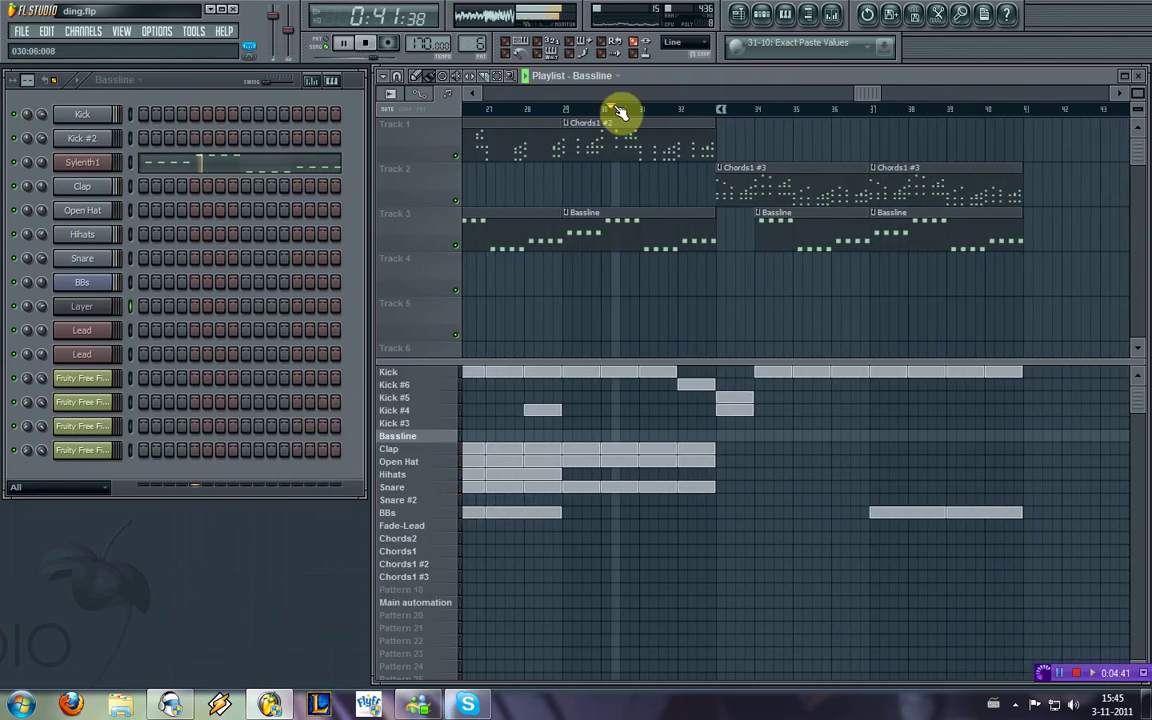
click(405, 387)
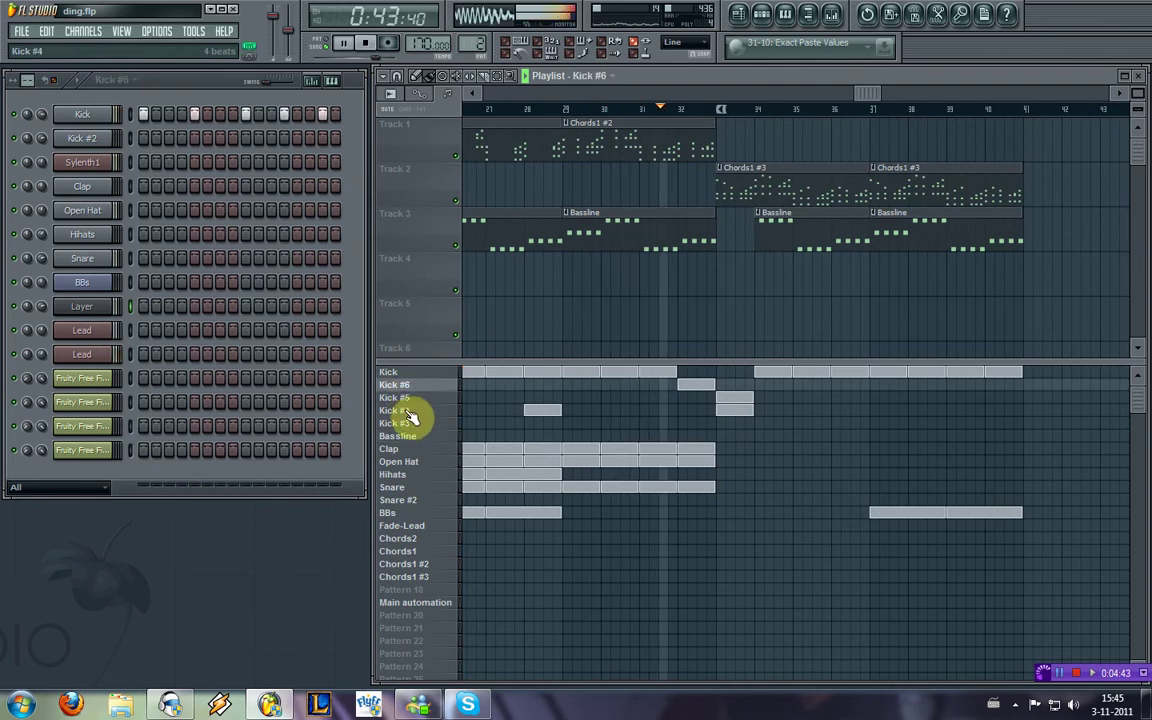
drag(887, 95, 940, 95)
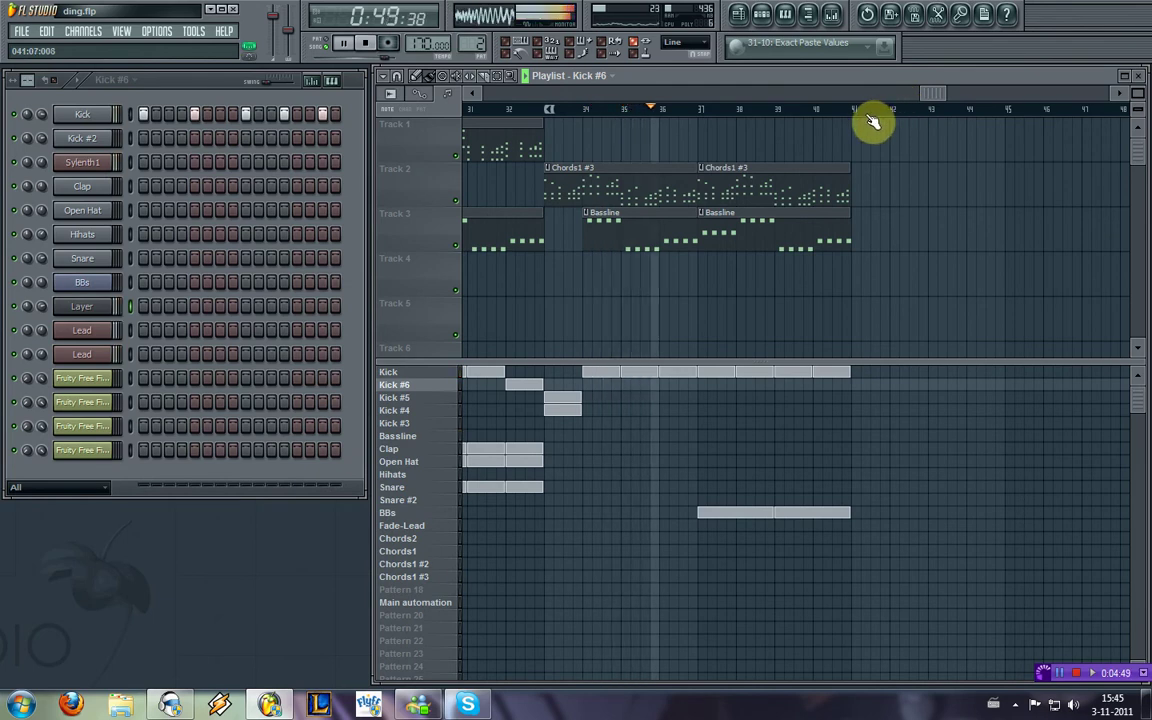
drag(940, 106, 977, 103)
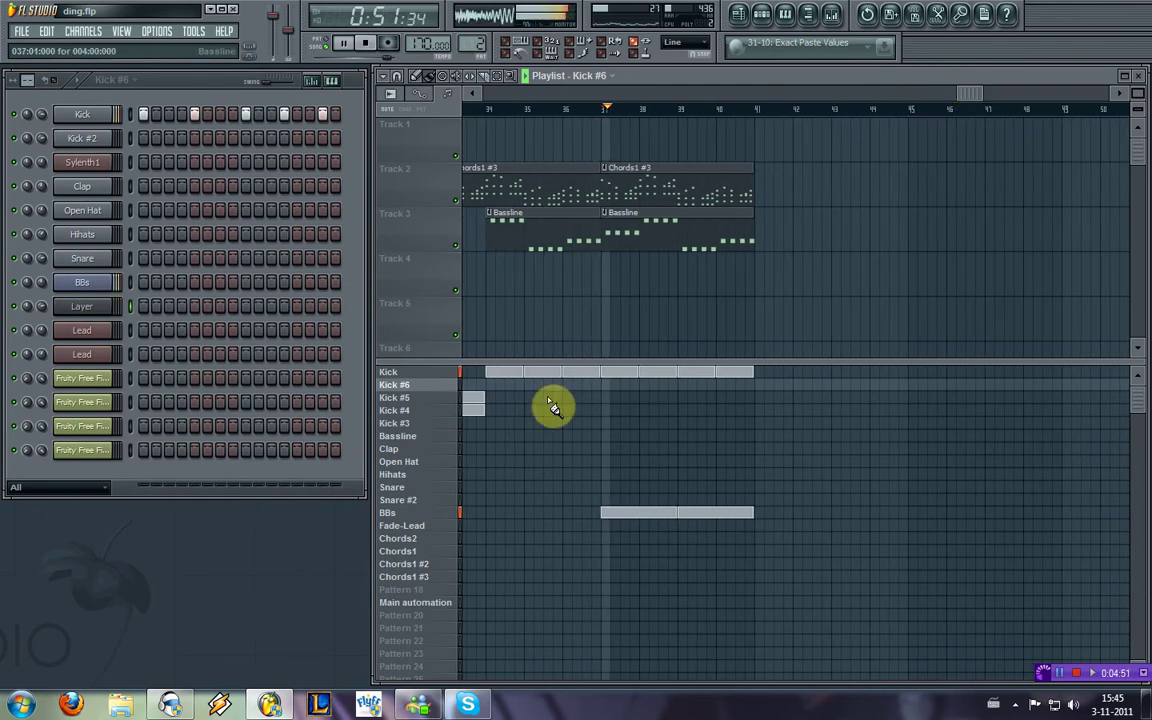
Step: Switch to pattern mode and play the Chords1 #2 pattern on its own after selecting Chords1
click(437, 552)
click(318, 44)
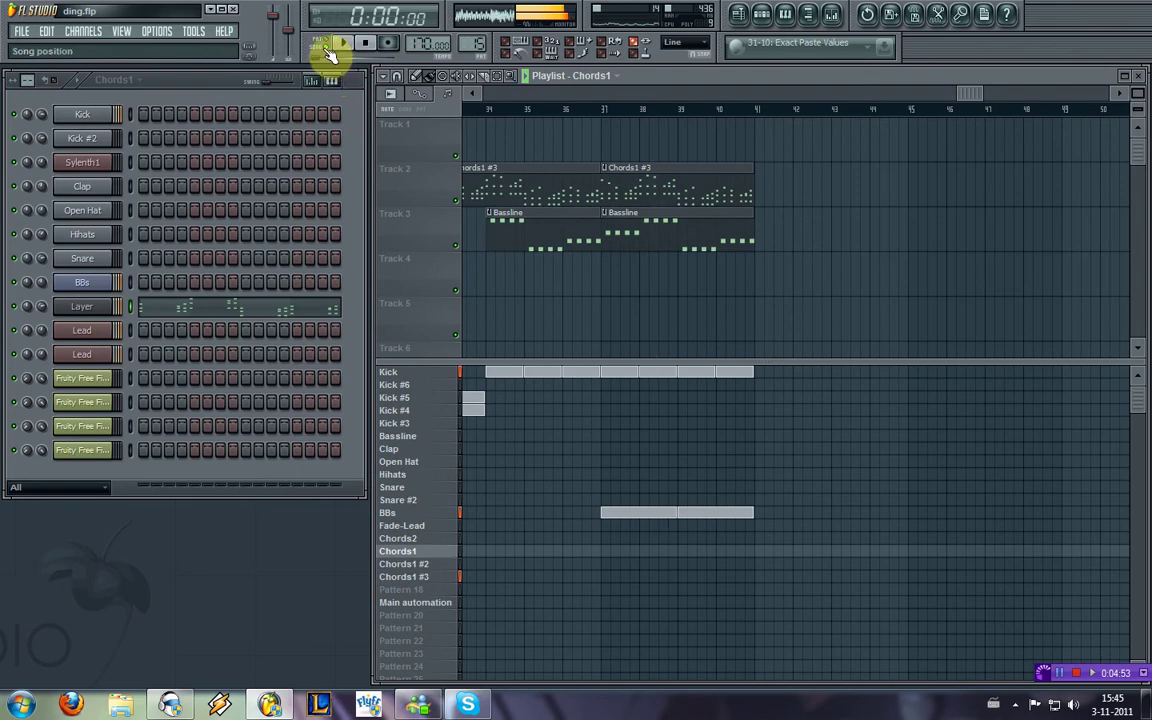
click(422, 565)
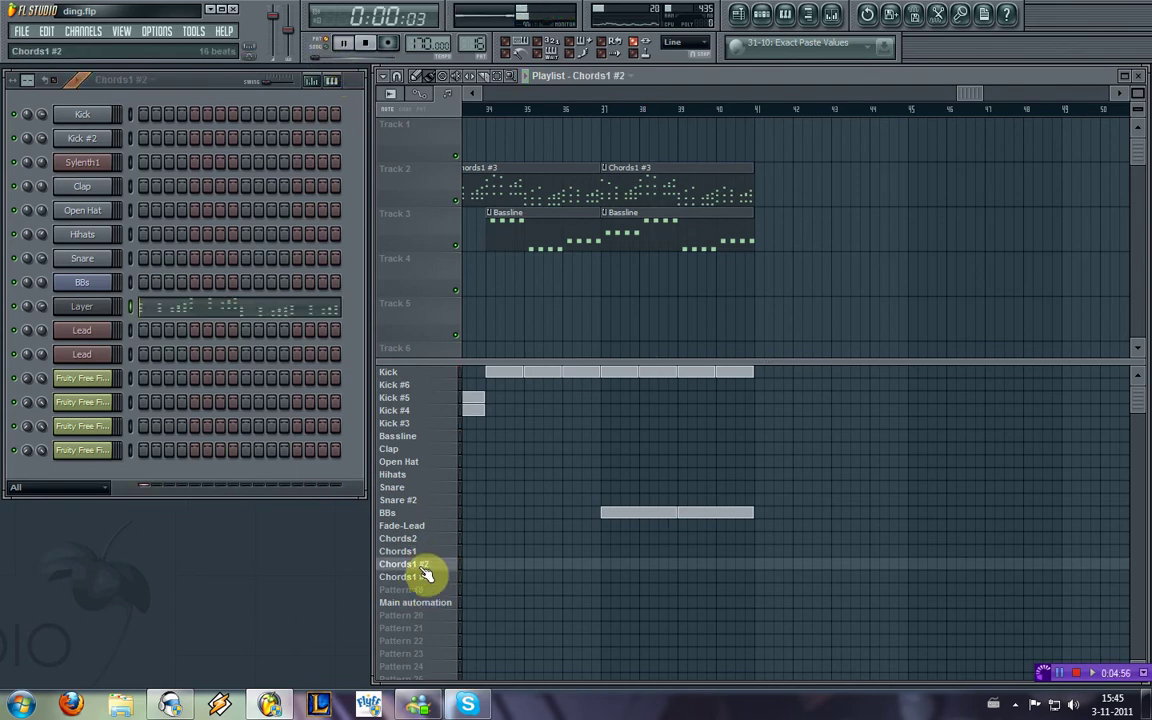
Step: Rename the Chords2 pattern as Chords and the Chords1 pattern as Intro 01
right_click(402, 539)
click(432, 495)
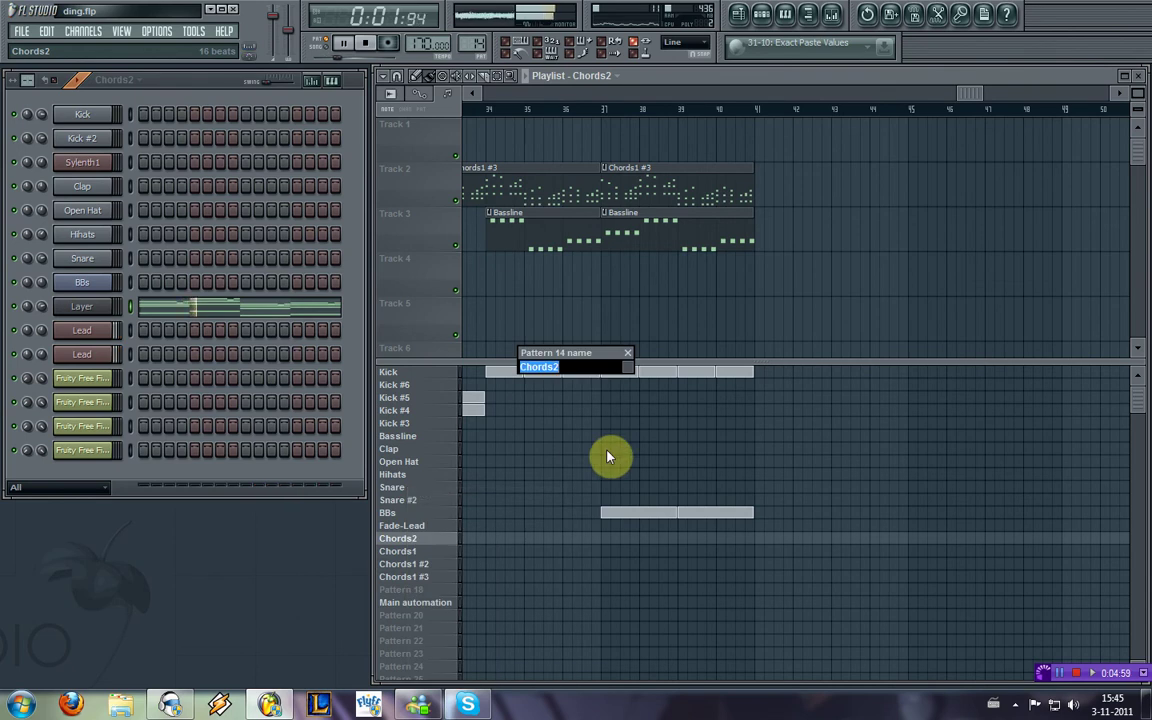
text(Chords)
key(Return)
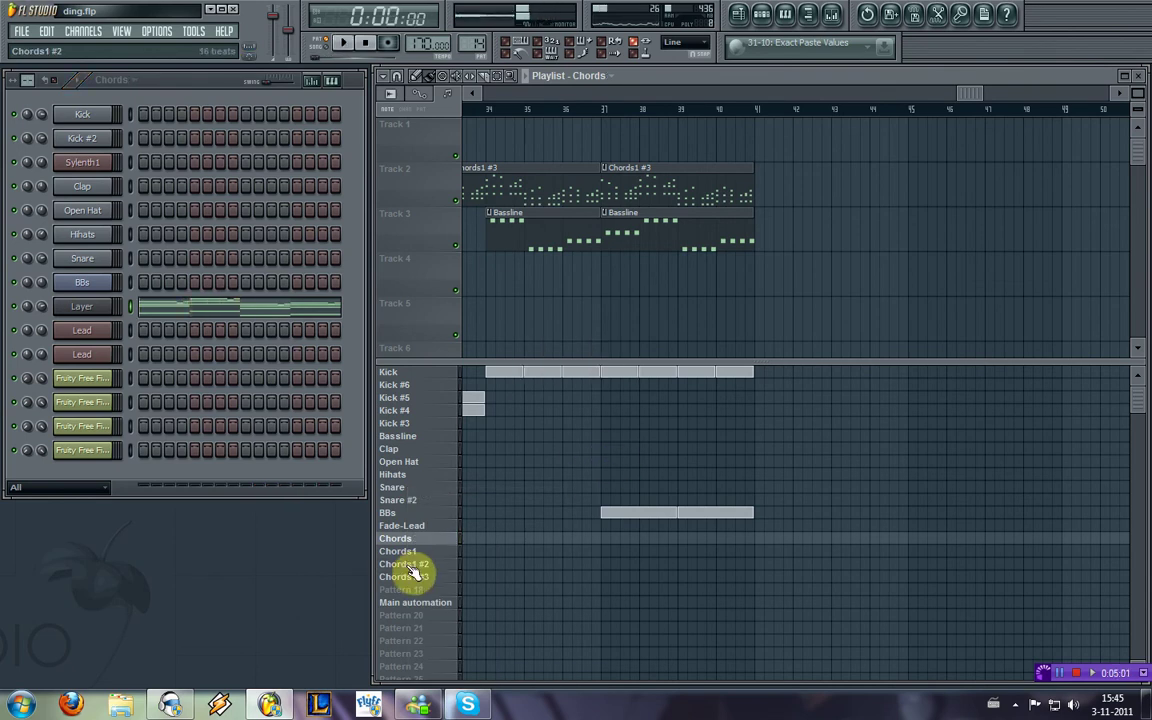
right_click(405, 551)
click(434, 495)
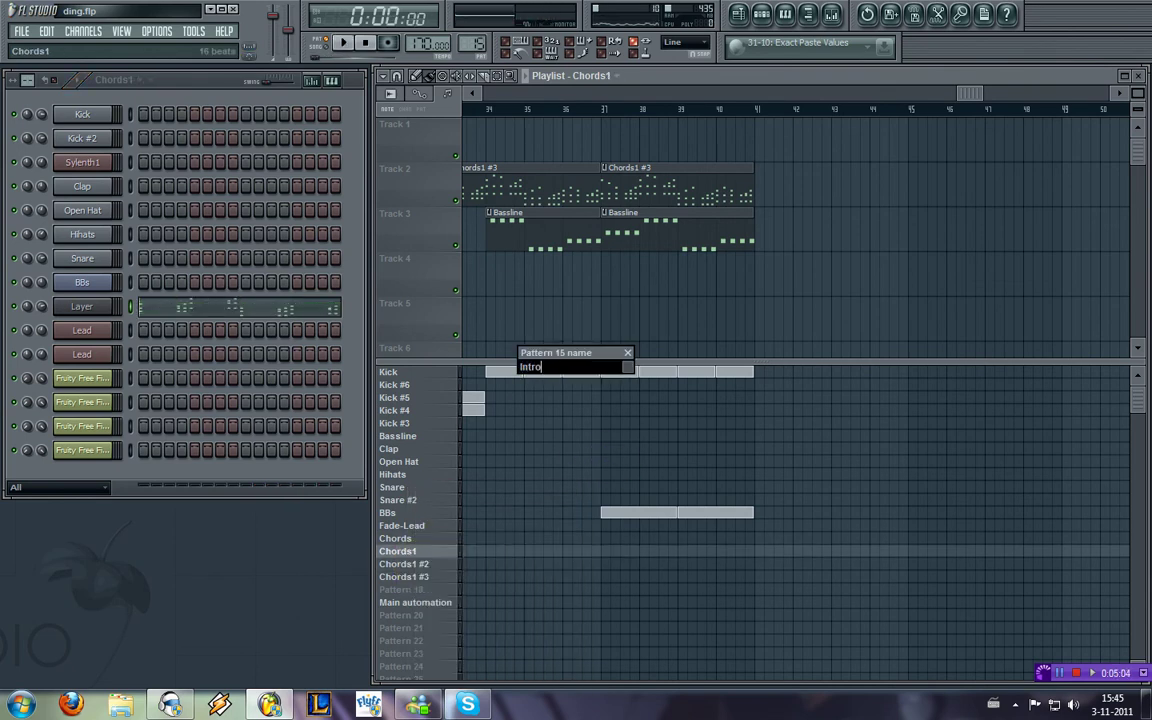
Step: Rename the Chords1 #2 pattern as Intro 02 and the Chords1 #3 pattern as Intro Main
right_click(405, 564)
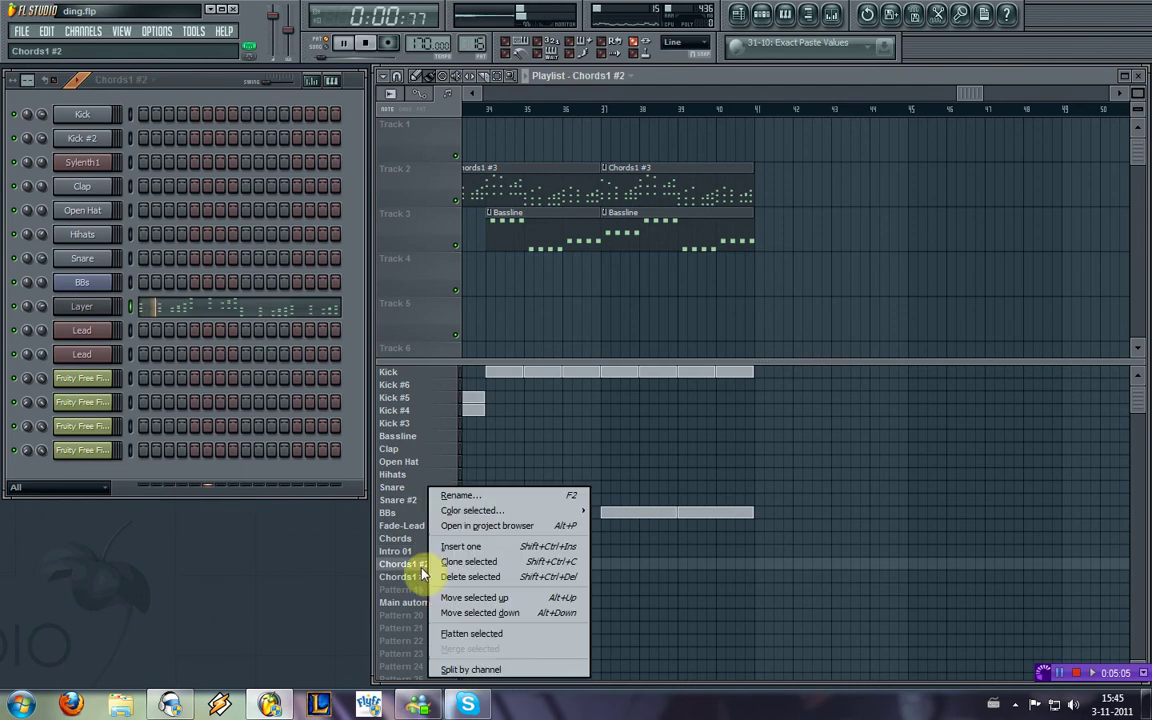
click(463, 495)
text(Intro)
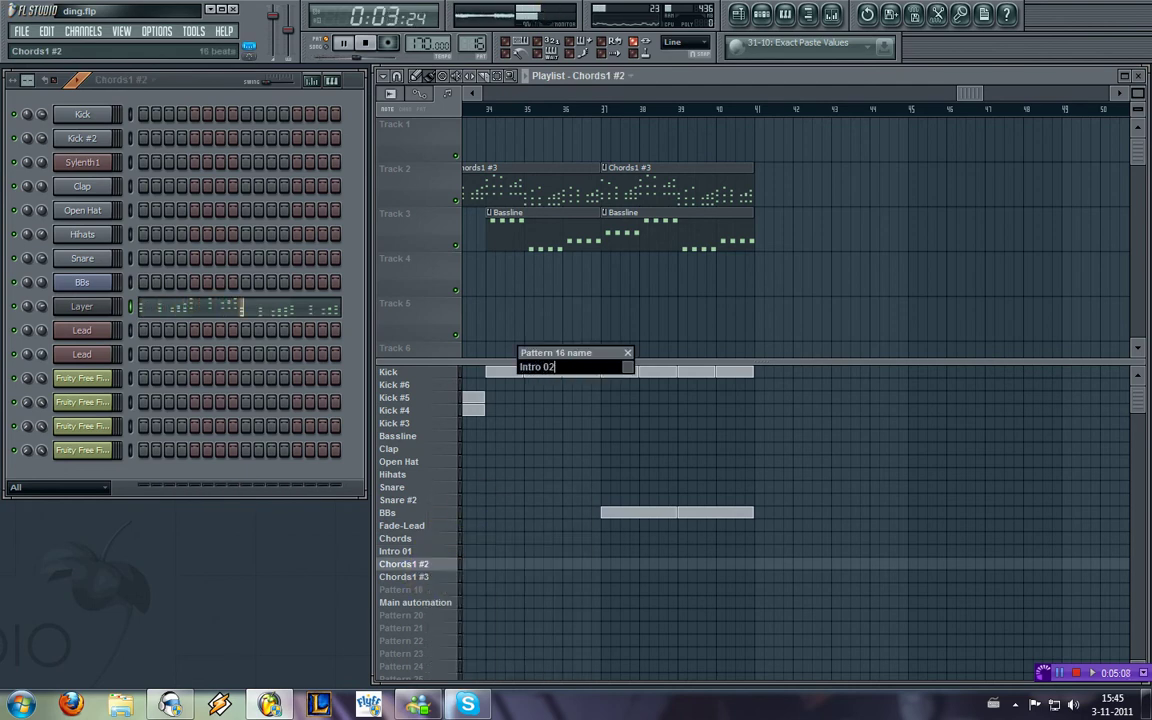
text( 02)
key(Return)
right_click(420, 577)
click(452, 496)
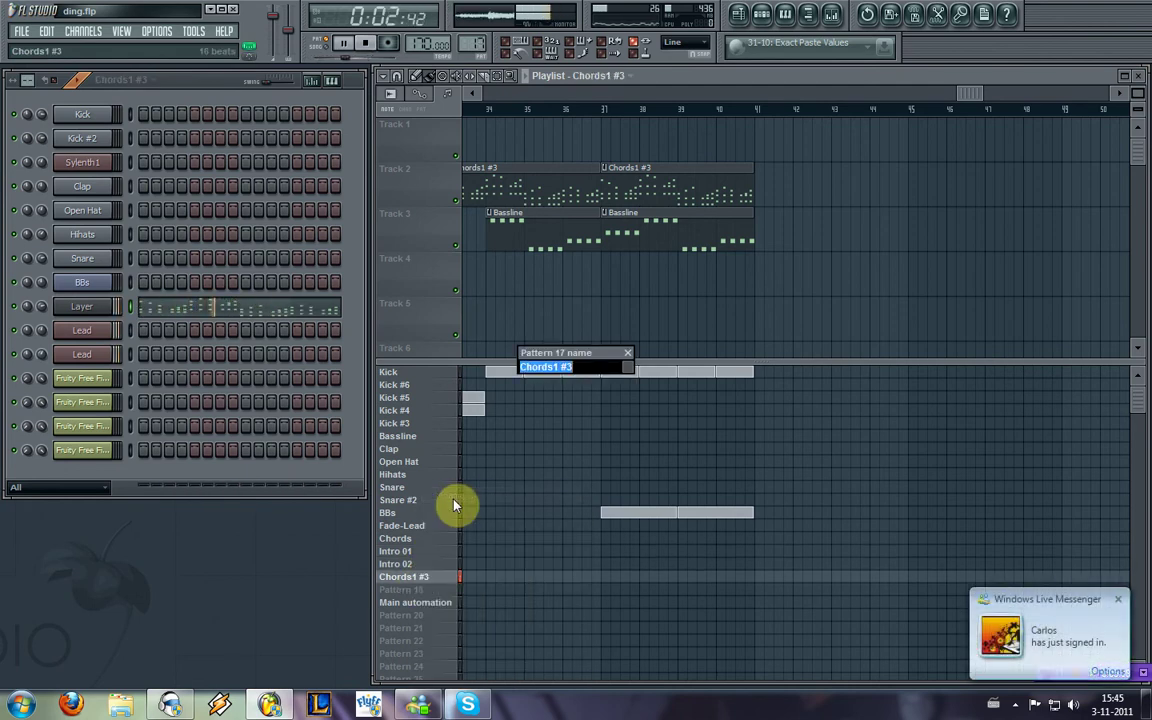
text(Intro Main)
key(Return)
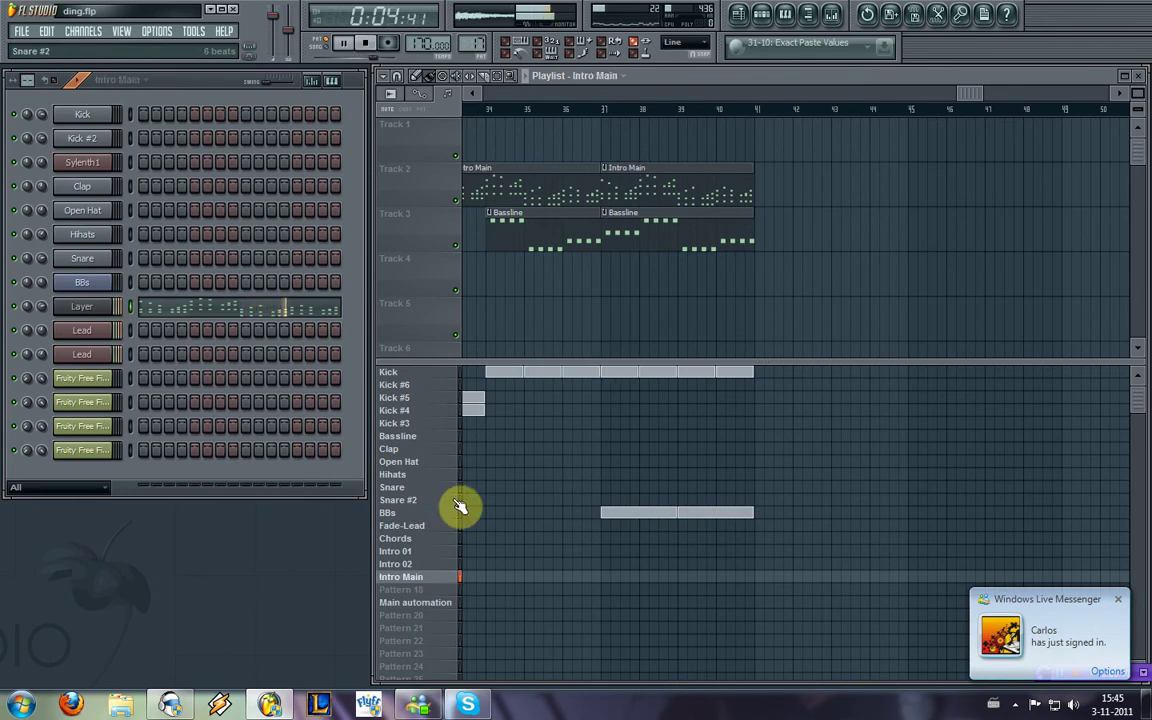
Step: Copy all the Layer channel's notes from the Chords pattern and switch to the empty Pattern 18
click(436, 541)
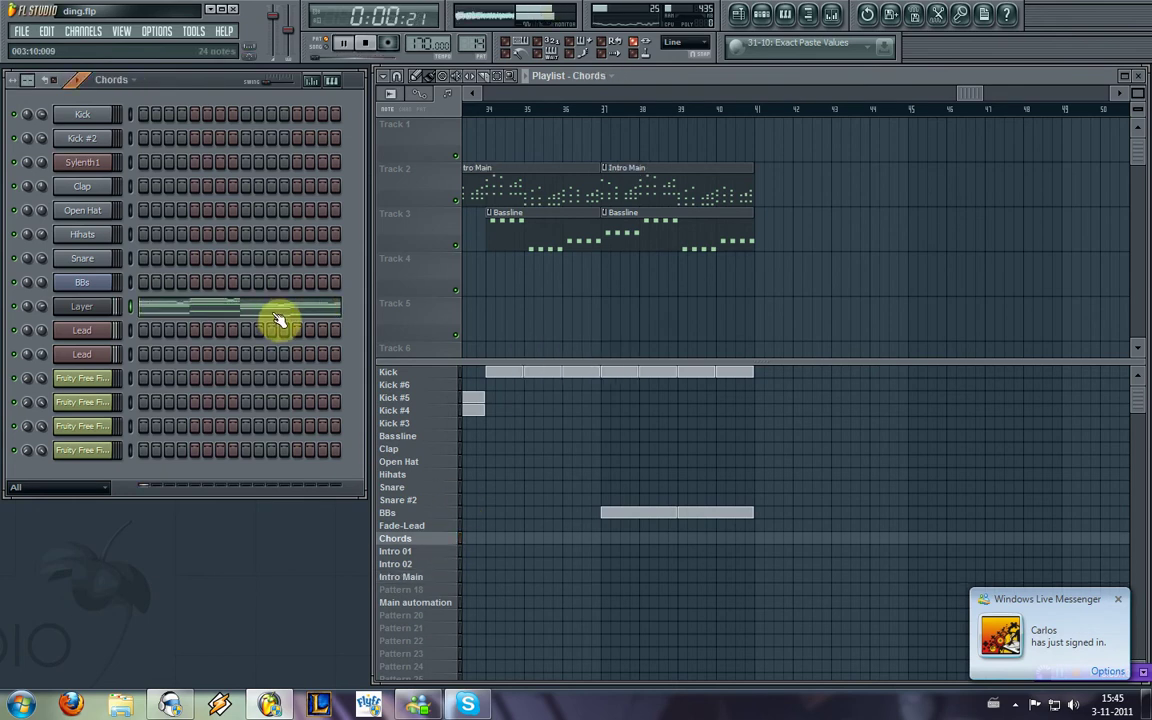
click(276, 314)
key(ctrl+a)
click(1141, 72)
click(434, 590)
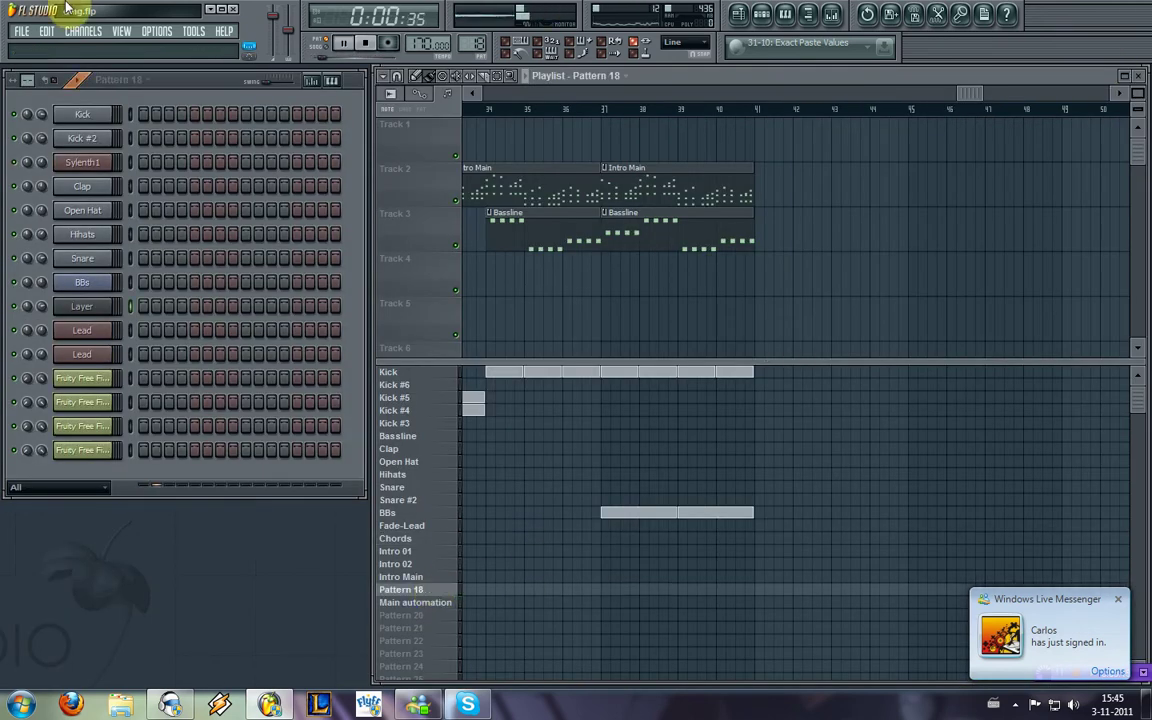
Step: Add a Nexus channel and paste the copied chord notes into its piano roll in Pattern 18
click(83, 31)
mouse_move(62, 47)
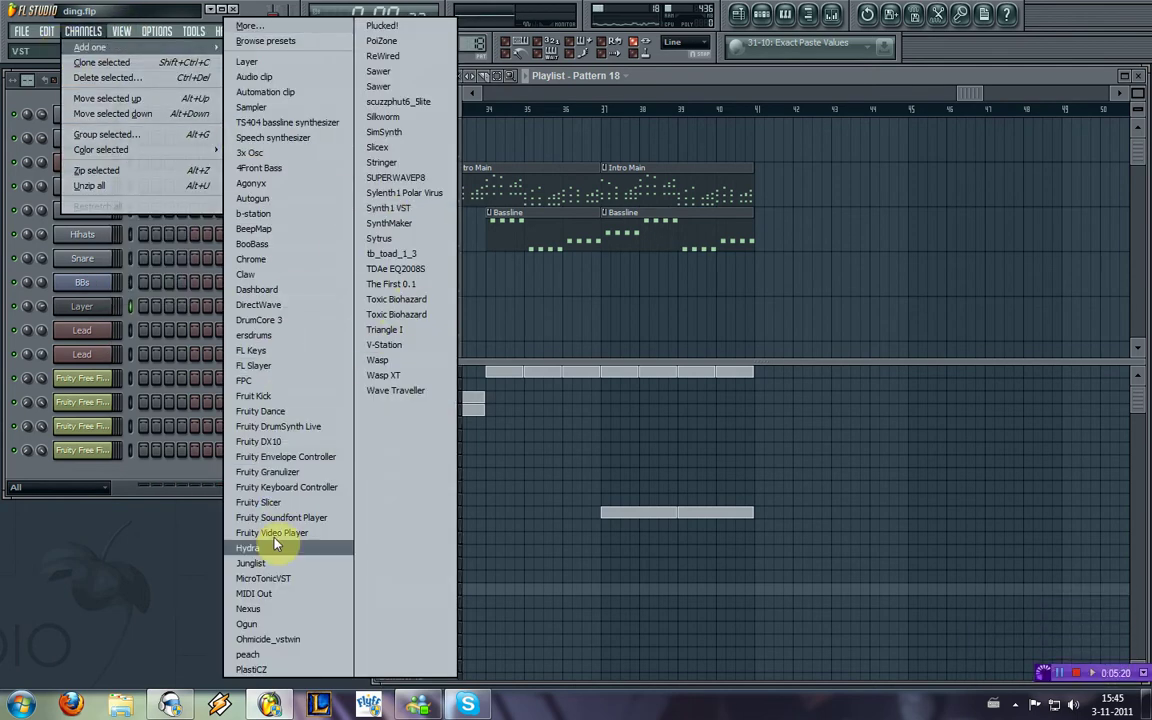
click(285, 612)
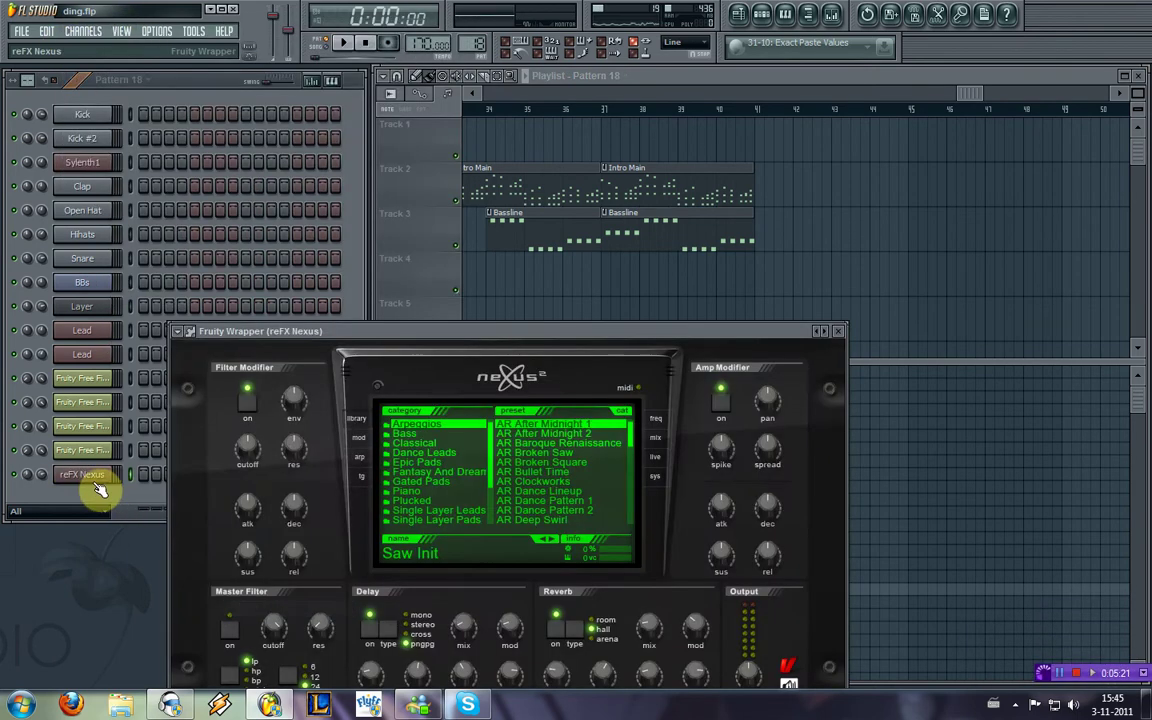
right_click(107, 471)
click(150, 475)
key(ctrl+v)
click(1143, 72)
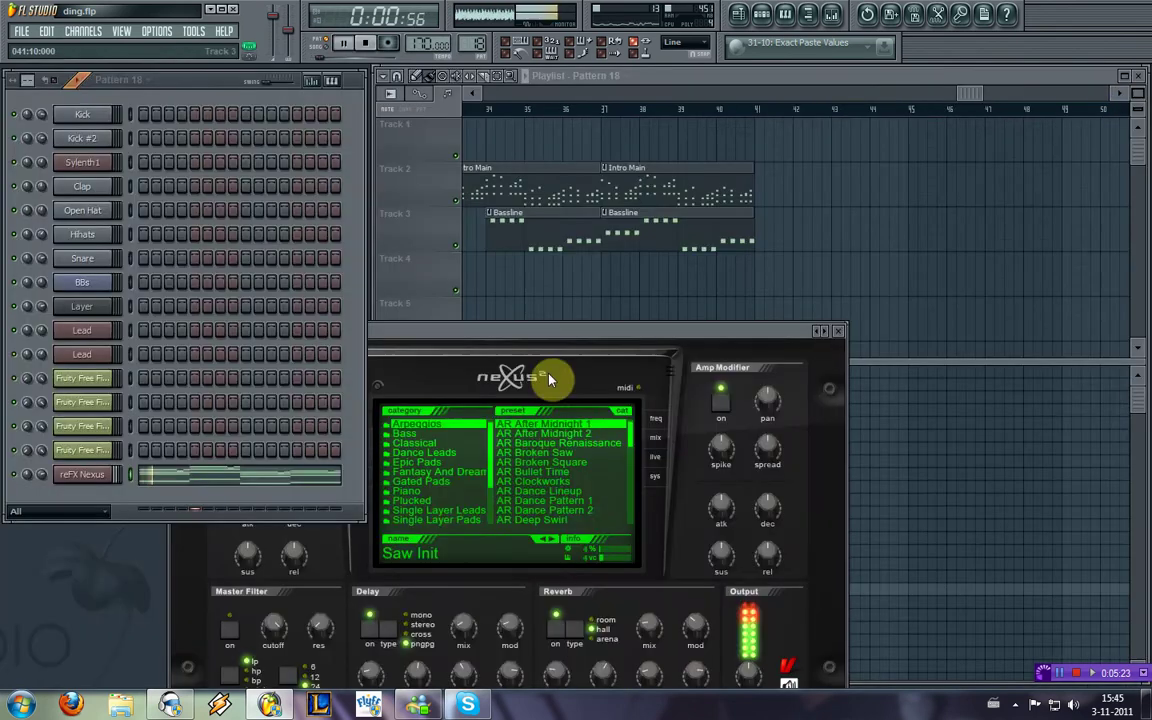
Step: Load the PN Ballad Epiano 1 preset from the Piano category in Nexus and play a test note
click(398, 446)
click(407, 433)
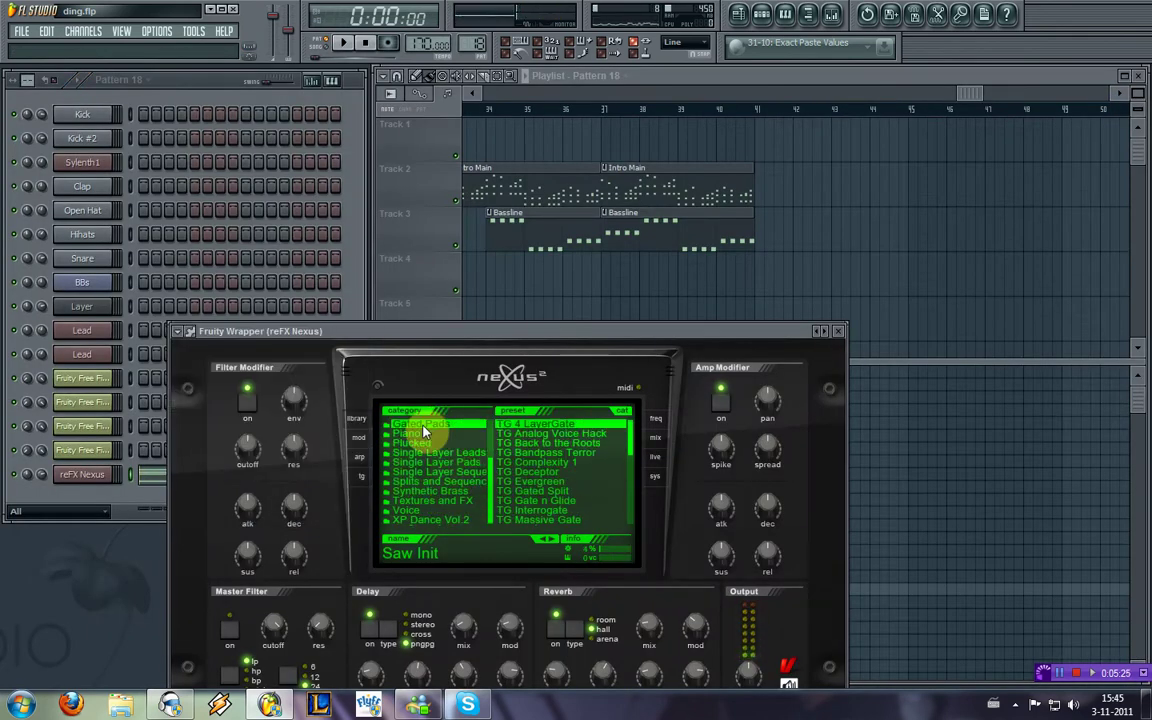
click(540, 432)
key(w)
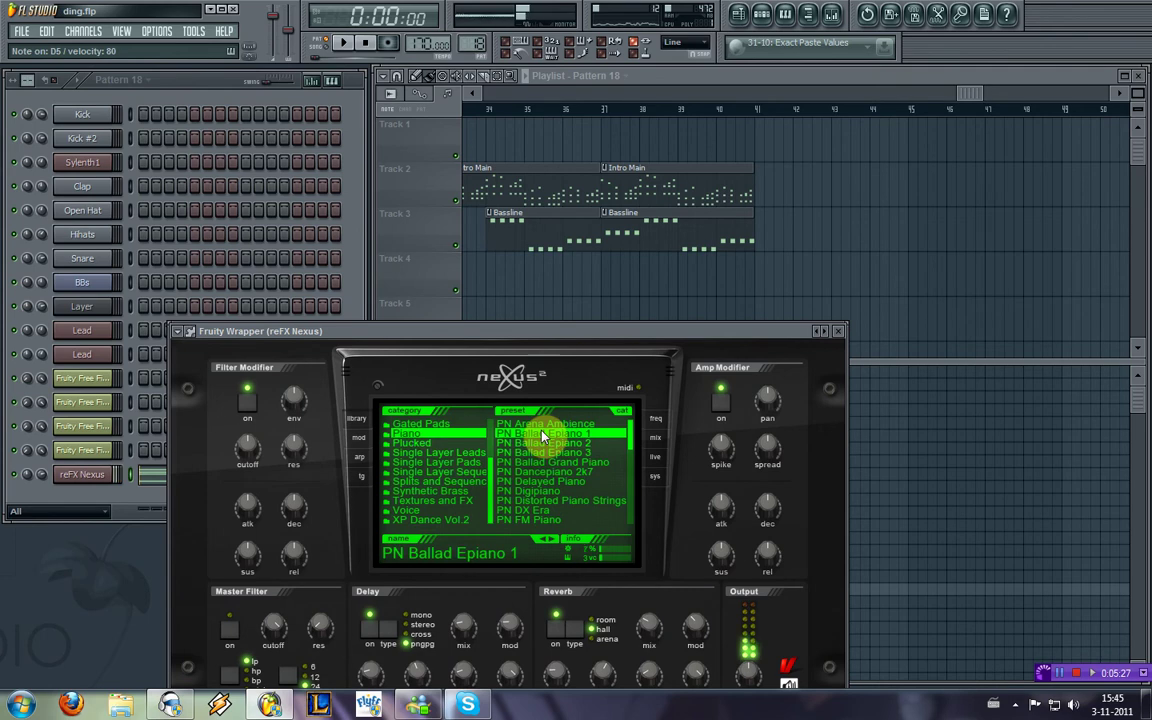
Step: View the pasted chord notes in the reFX Nexus piano roll and close it
click(150, 476)
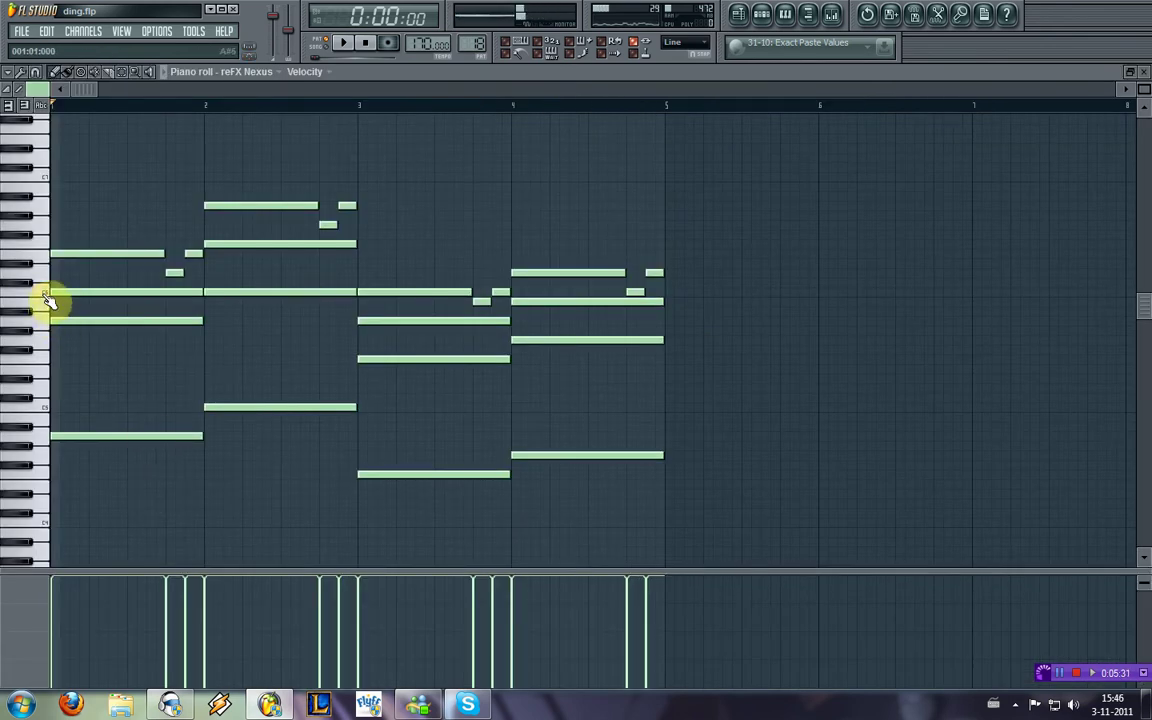
click(1135, 78)
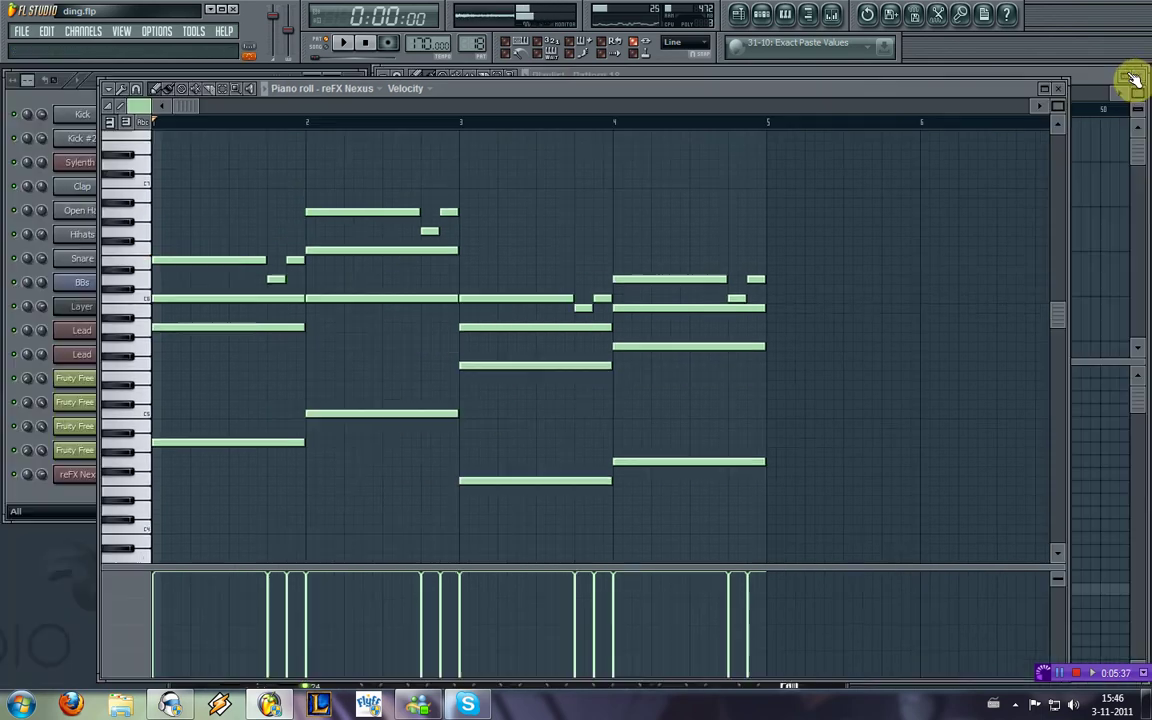
click(1060, 92)
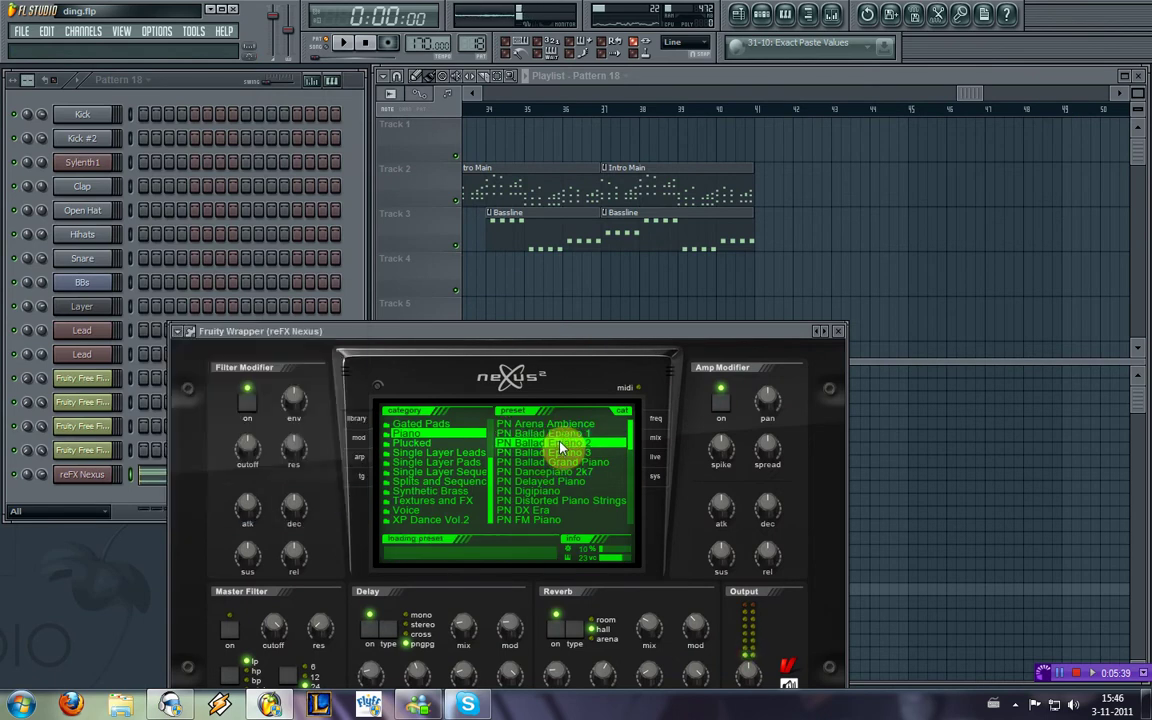
Step: Audition the PN Ballad Epiano 2 and 3 presets, load PN Ballad Grand Piano, and play the pattern
click(560, 443)
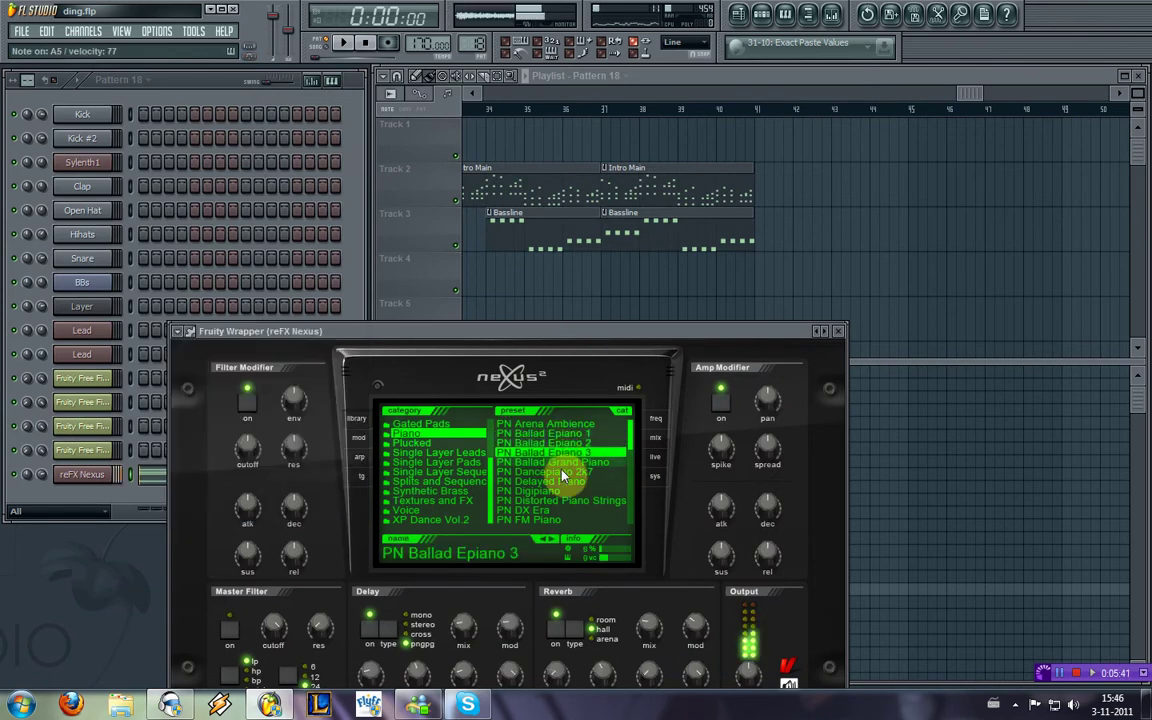
click(562, 463)
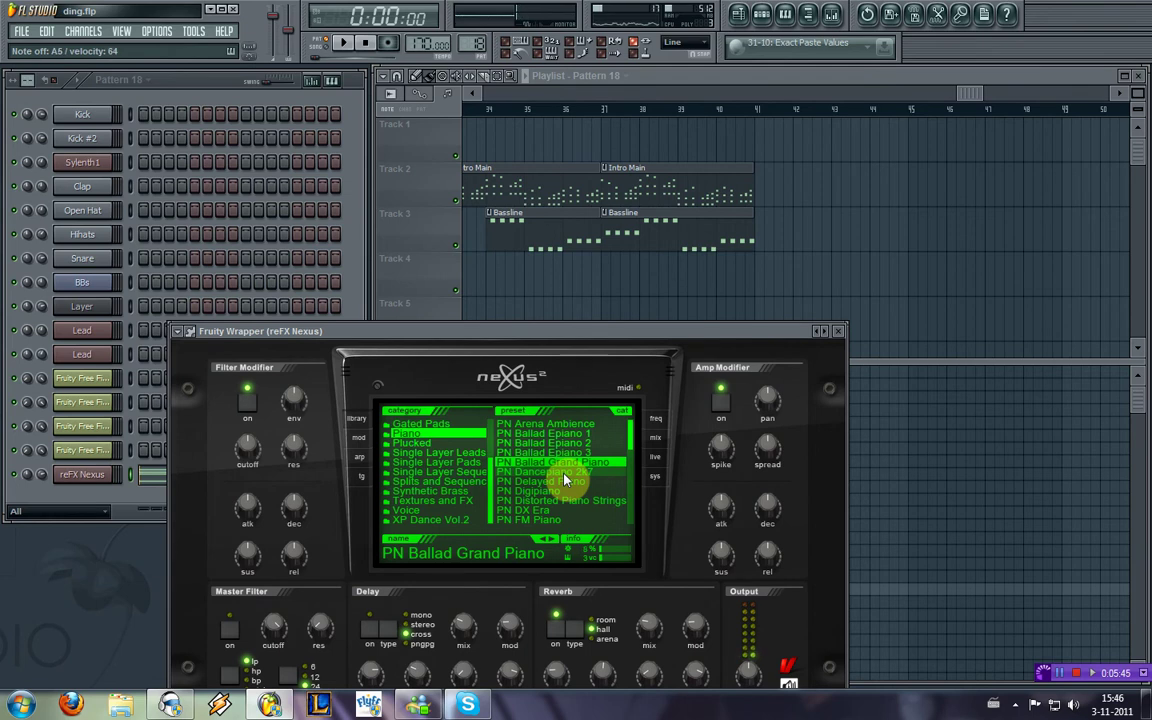
key(space)
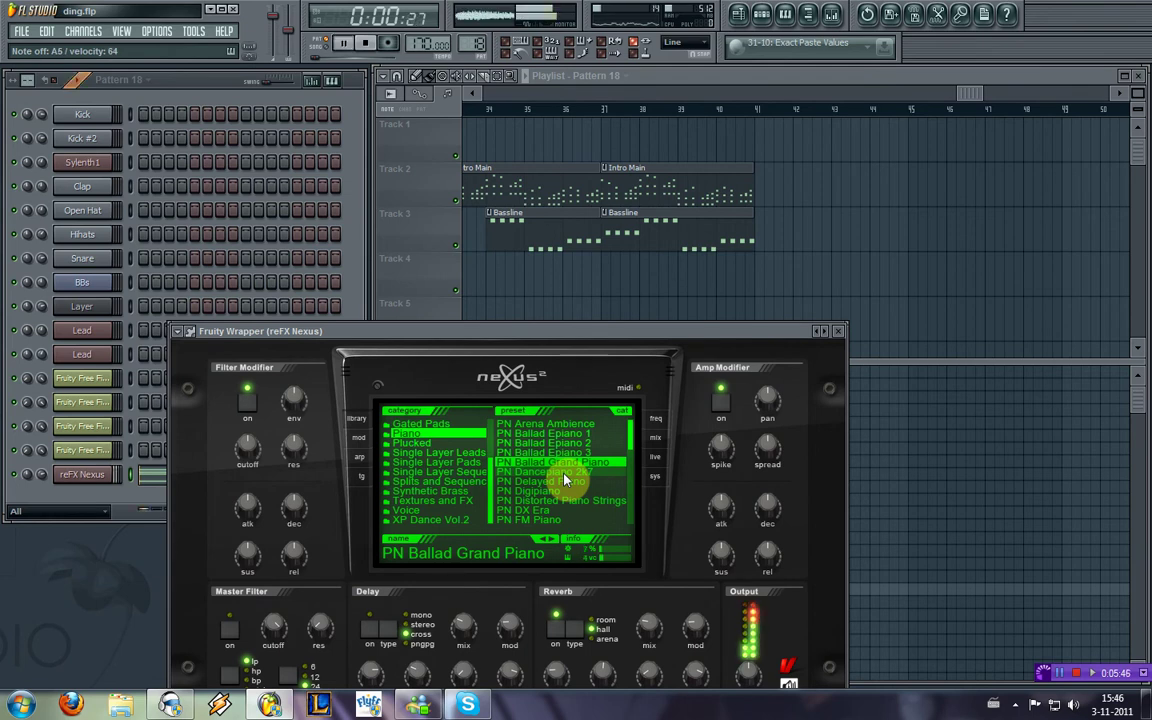
Step: In bar 1 of the Nexus piano roll, shorten the long E6 note to half a bar and split C6 into half-bar and quarter-bar notes
click(824, 332)
click(288, 478)
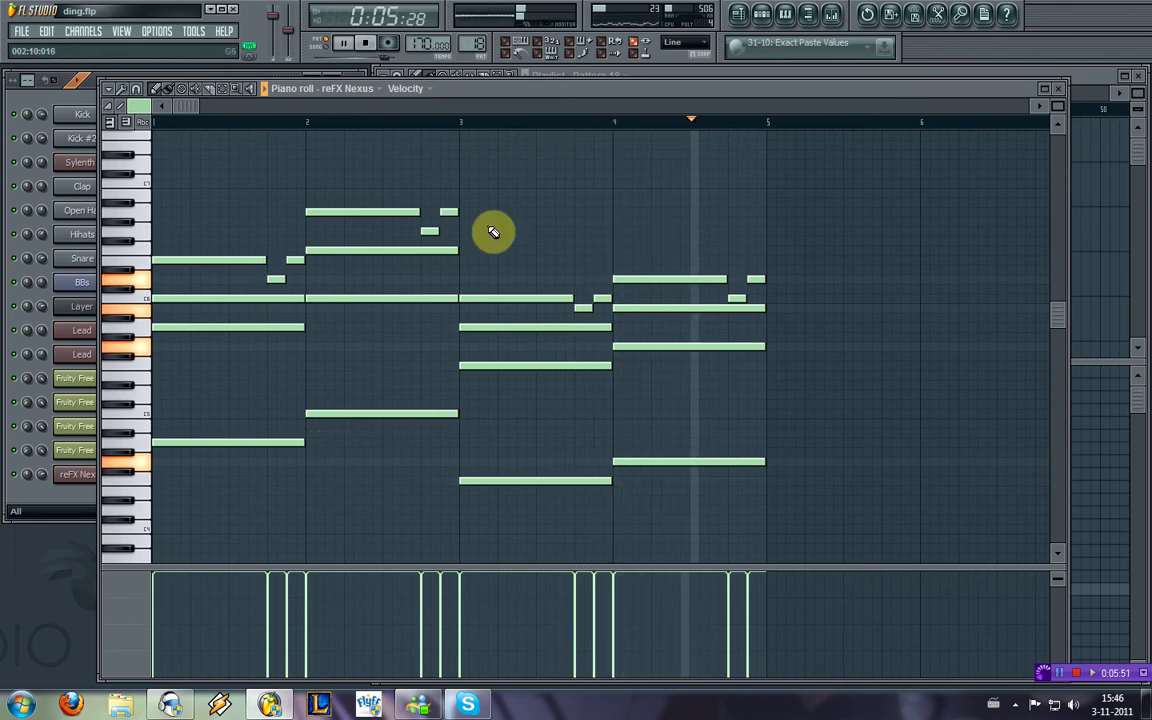
drag(257, 260, 191, 275)
key(space)
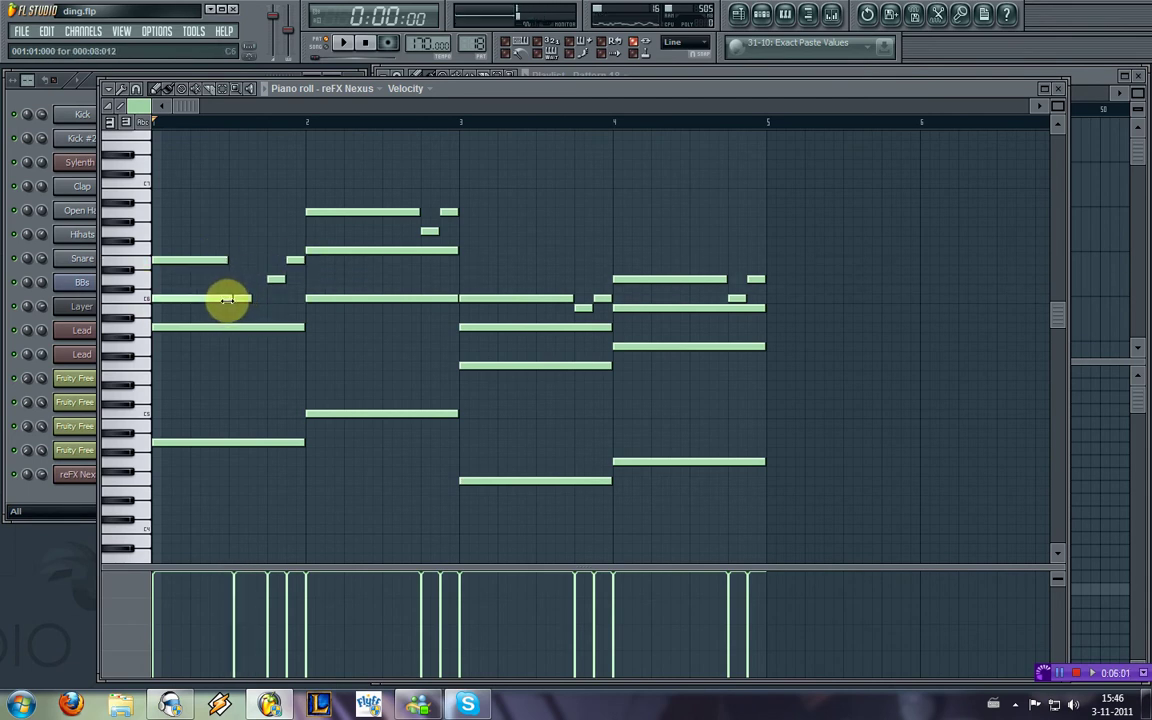
key(space)
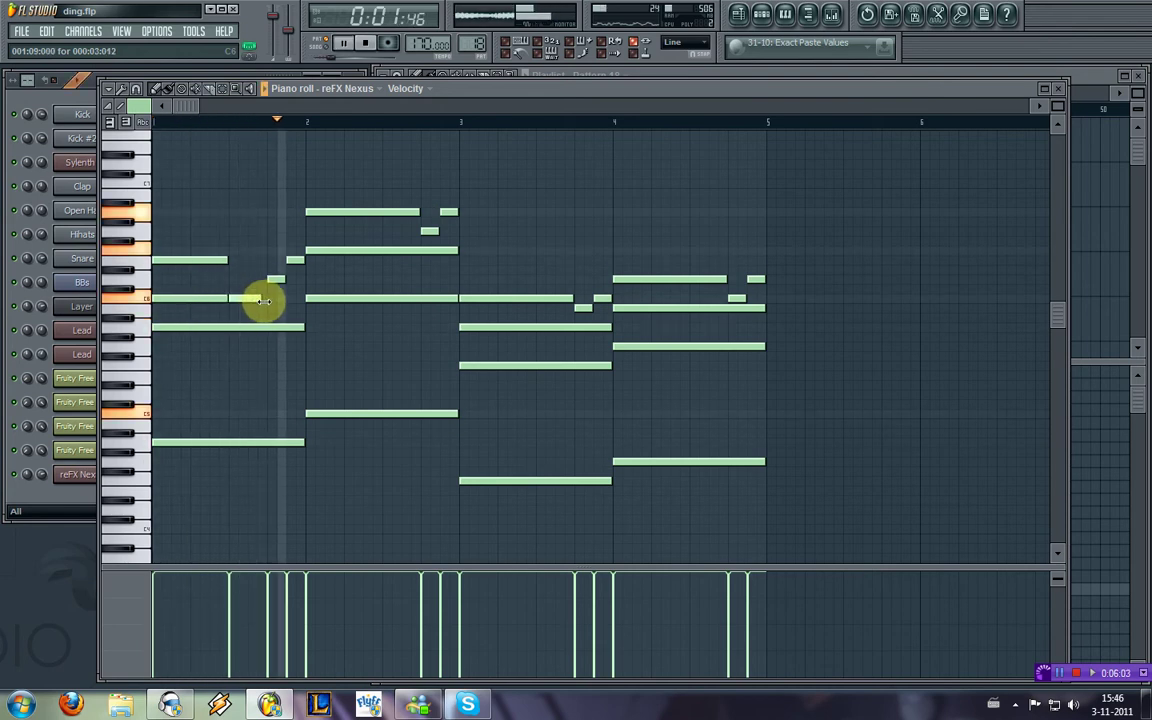
key(space)
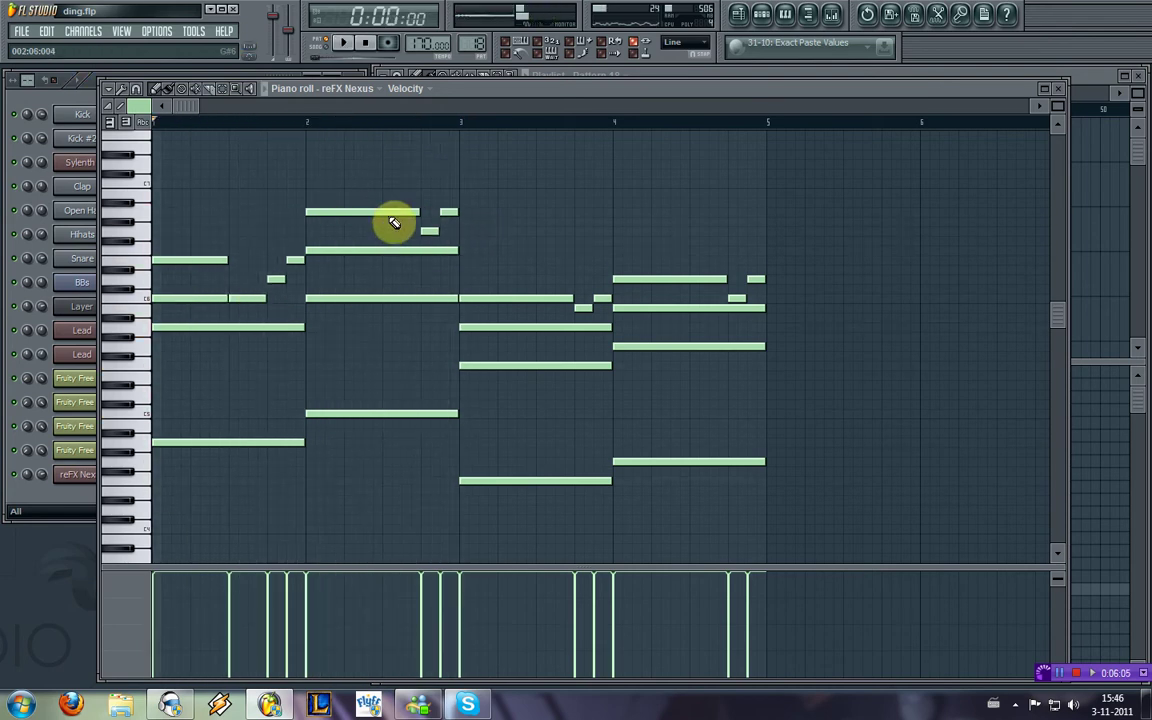
Step: In bar 2, shorten the long A6 note to half a bar and split F6 into half-bar and quarter-bar notes
drag(417, 212, 380, 234)
key(space)
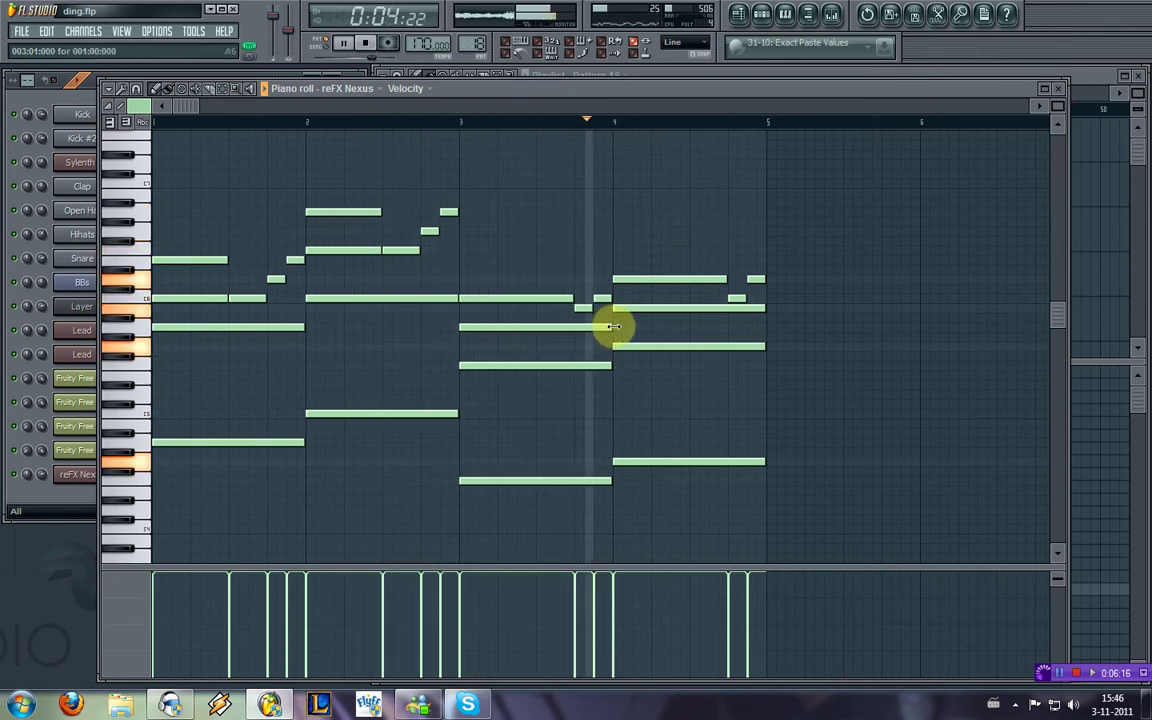
key(space)
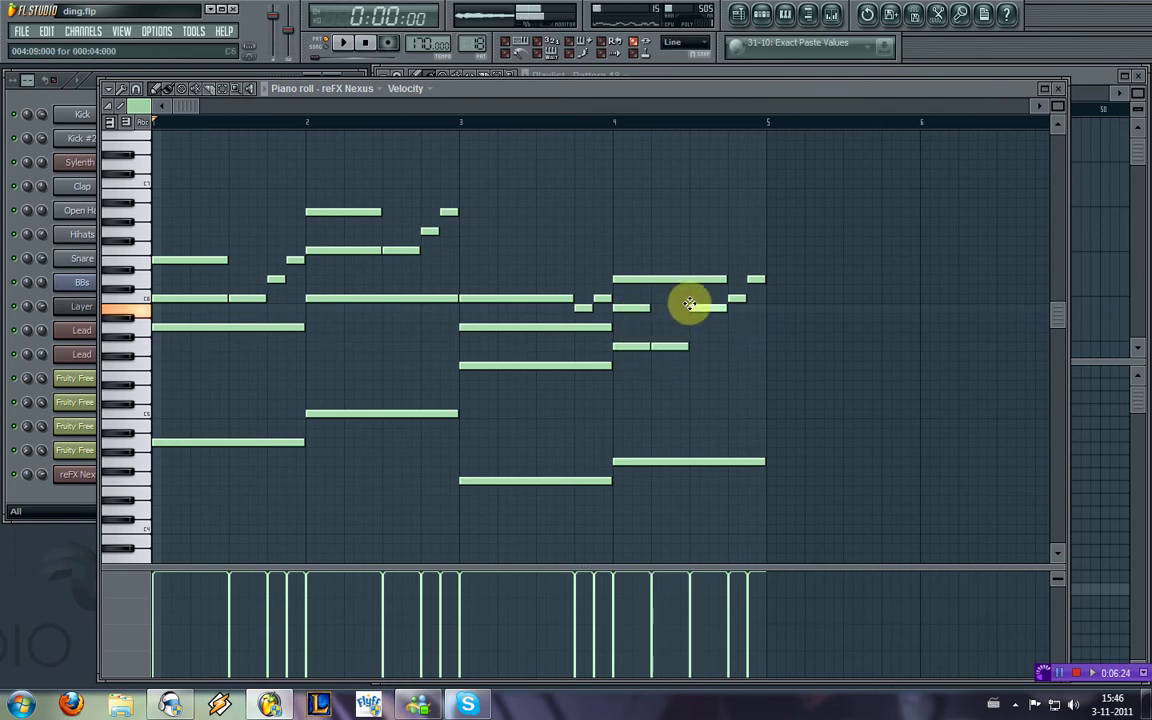
Step: In bar 4, split the B5 and G5 notes, delete the last D6 note, and extend C6 to the bar's end
mouse_move(676, 314)
mouse_down()
mouse_move(762, 359)
mouse_move(761, 383)
mouse_up()
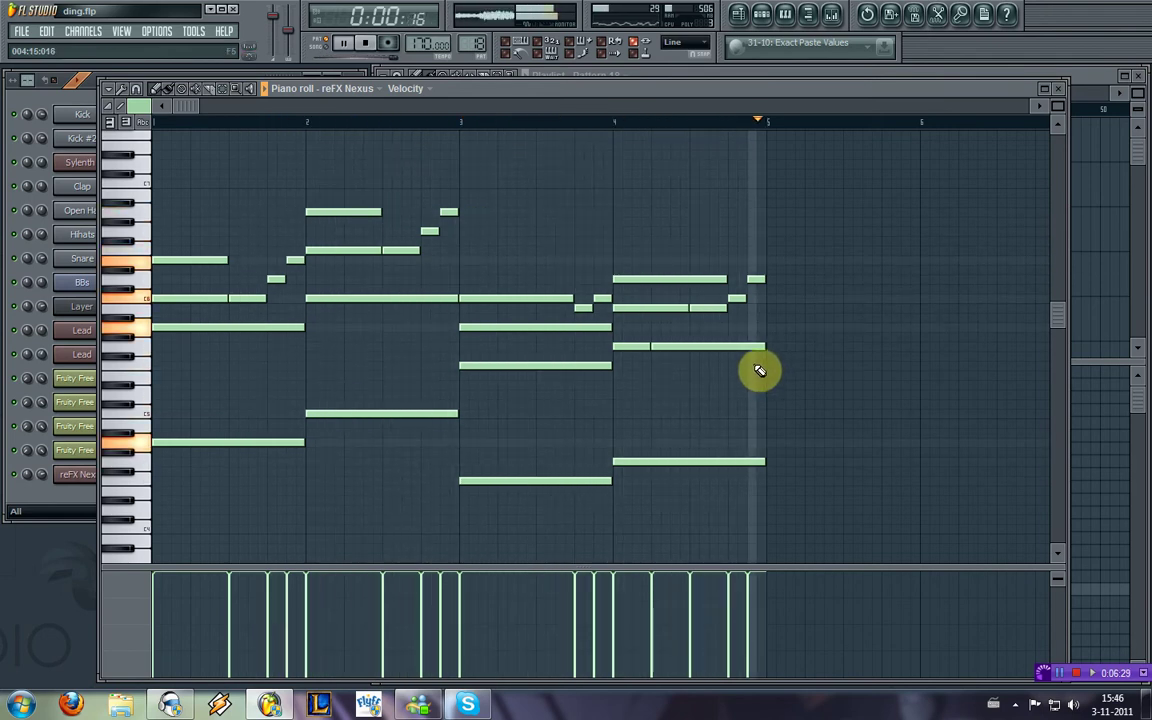
right_click(752, 280)
drag(746, 300, 766, 313)
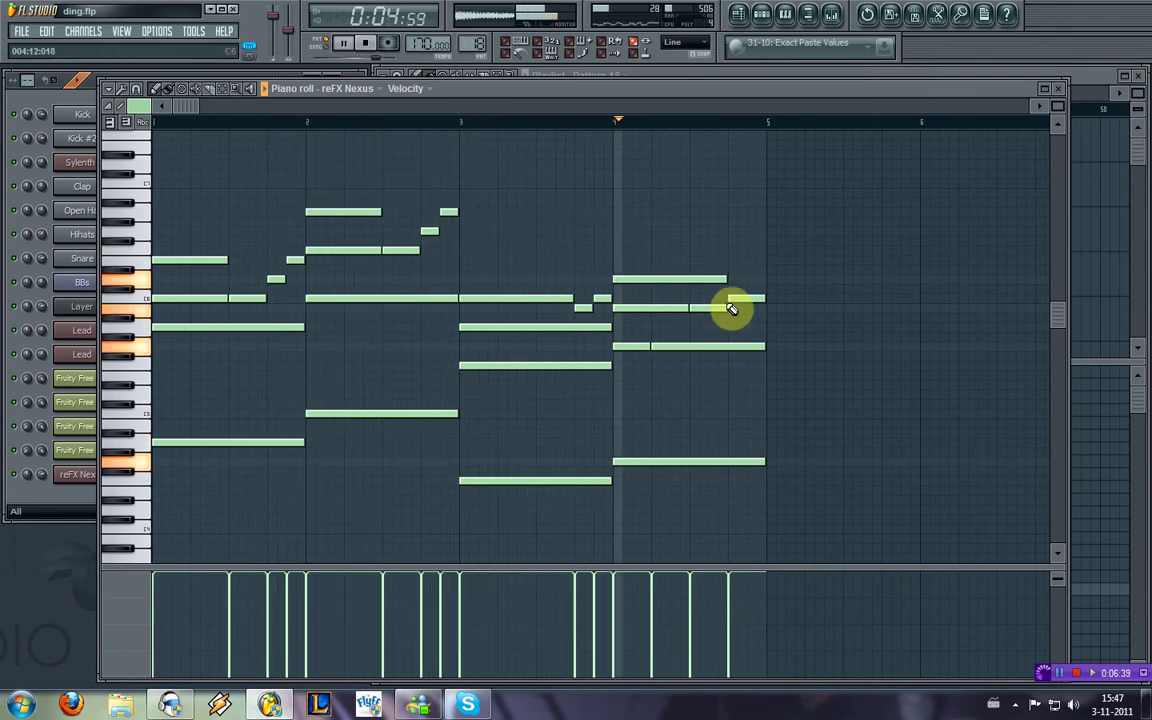
key(space)
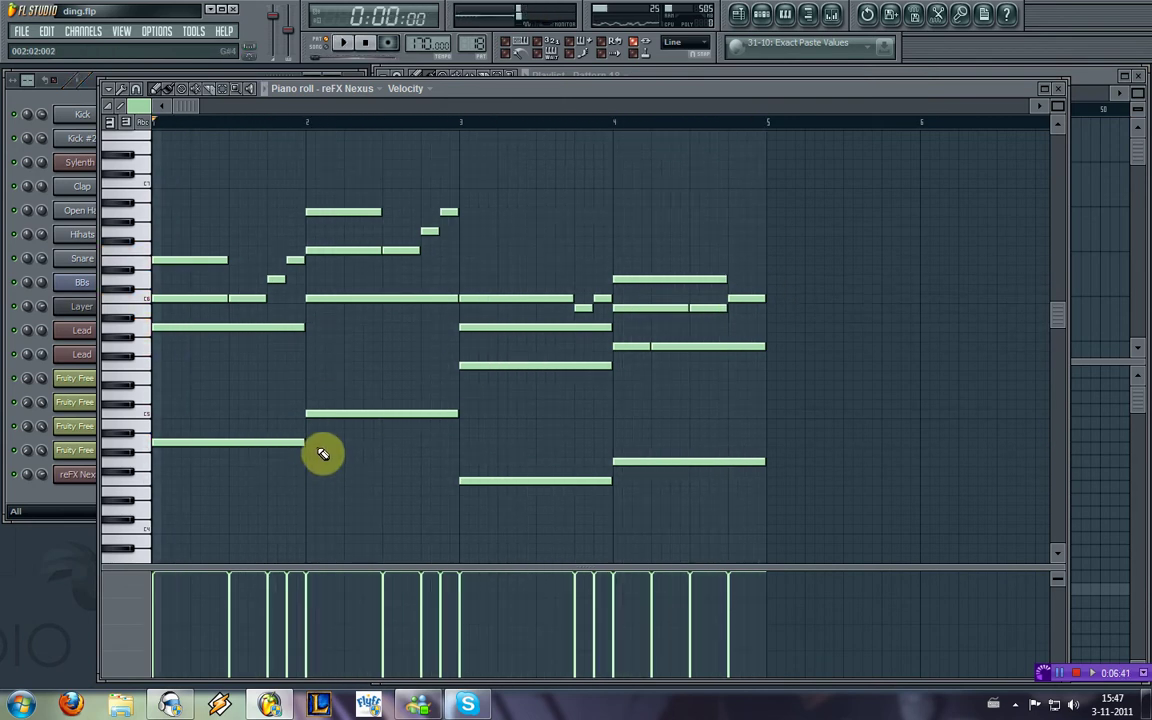
key(space)
key(space)
Step: Select the four lowest notes, split each into two half-bar notes, and play the pattern
drag(200, 383, 657, 537)
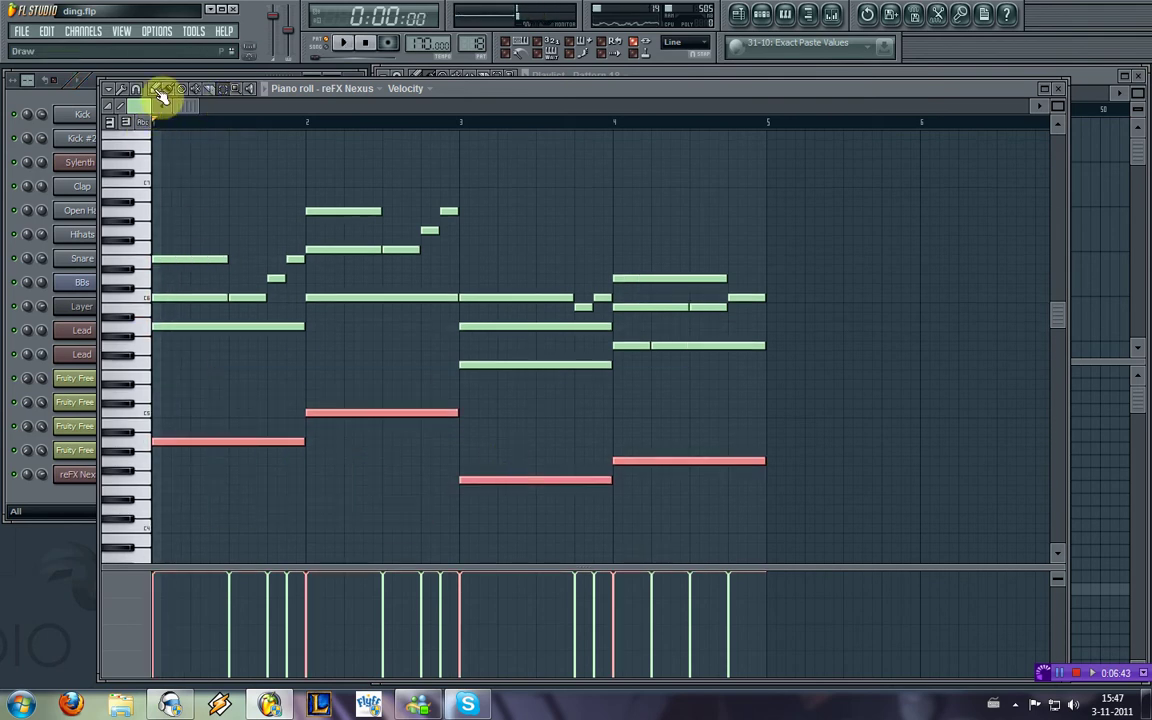
drag(239, 450, 290, 446)
key(space)
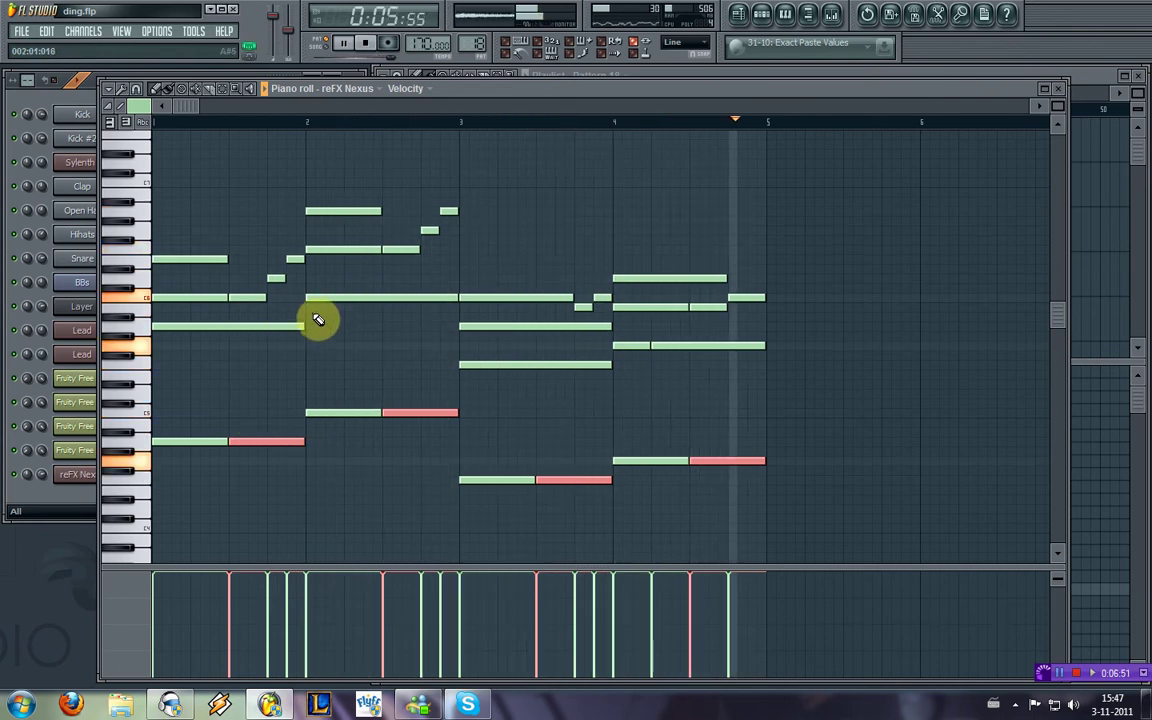
Step: Try all the notes one octave lower while playing the pattern, move them back up an octave, and deselect them
click(307, 367)
key(space)
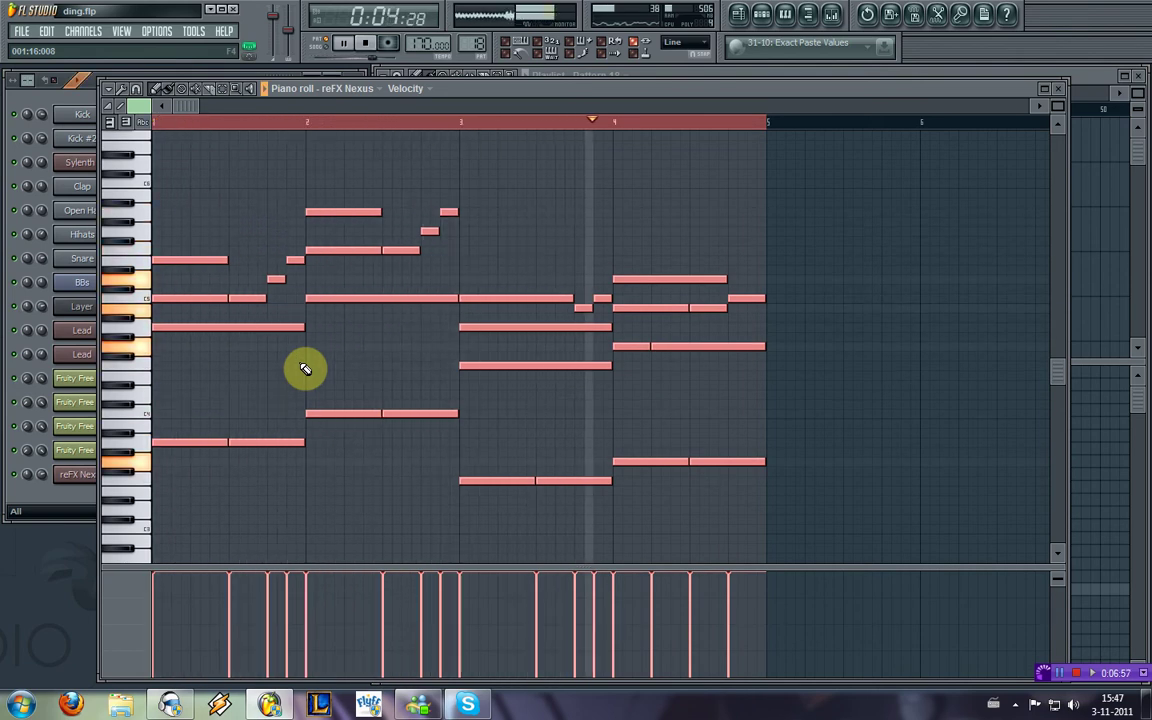
key(space)
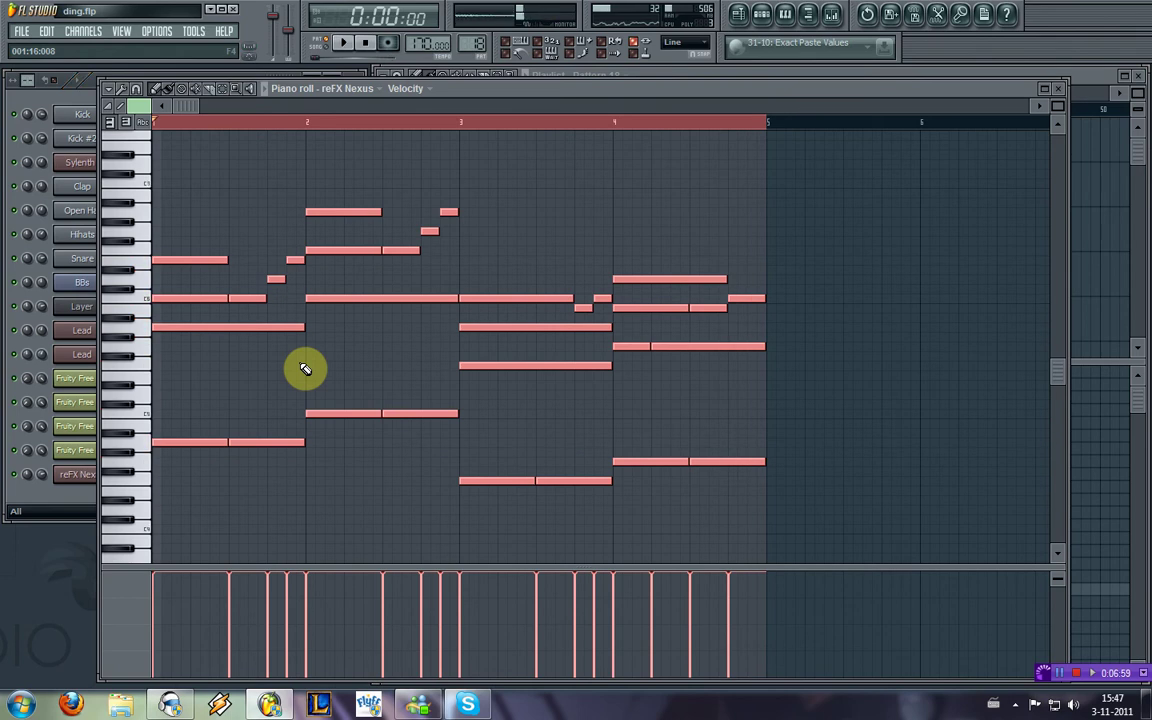
key(ctrl+Up)
key(space)
key(space)
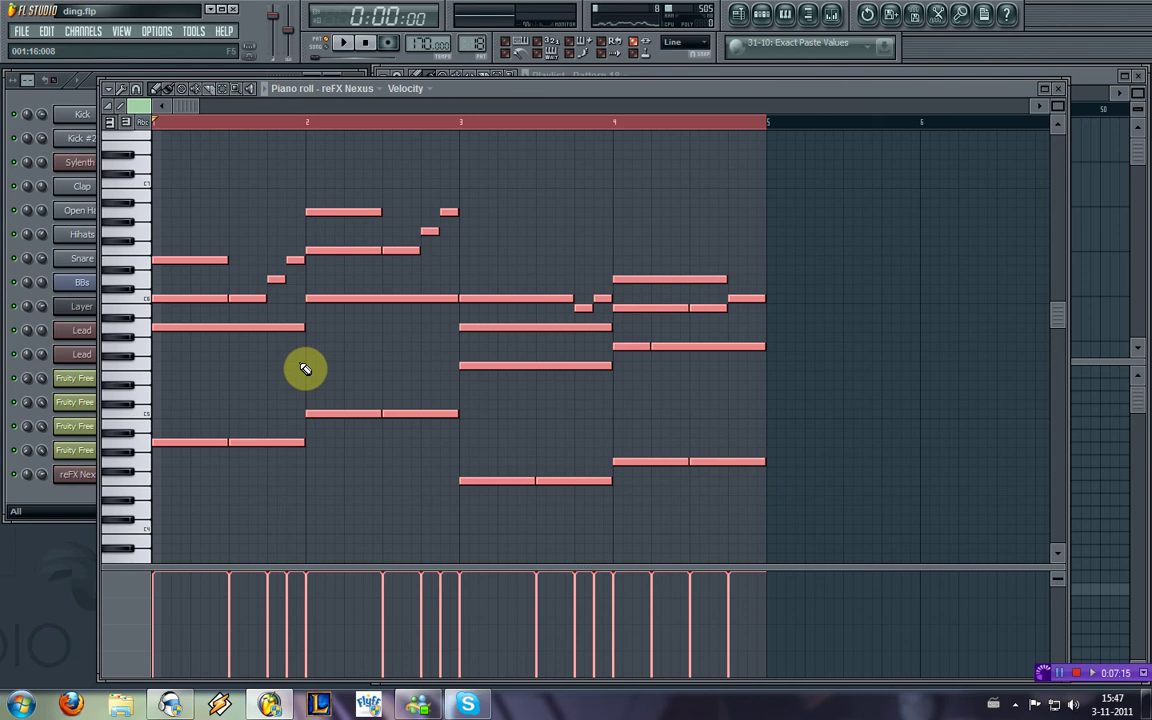
ctrl+click(229, 141)
scroll(230, 400, down, 1)
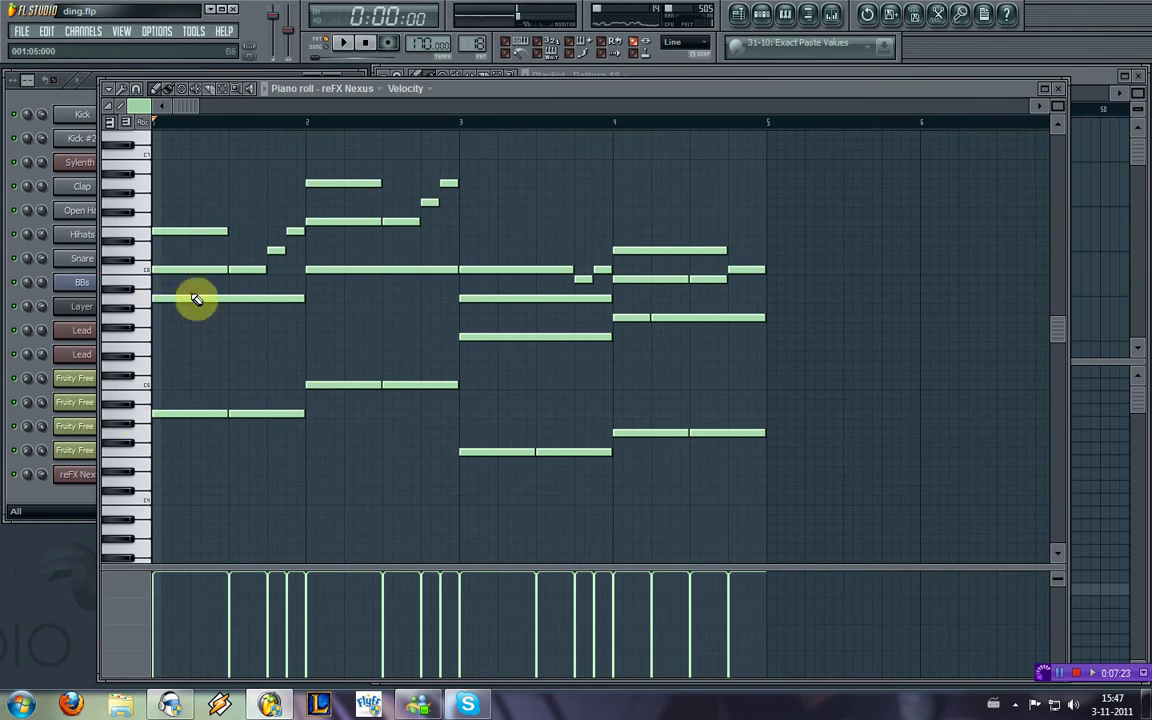
Step: Select the inner chord notes that start each bar, copy them two octaves lower, and play the pattern
drag(195, 298, 100, 472)
key(ctrl+z)
scroll(207, 460, down, 1)
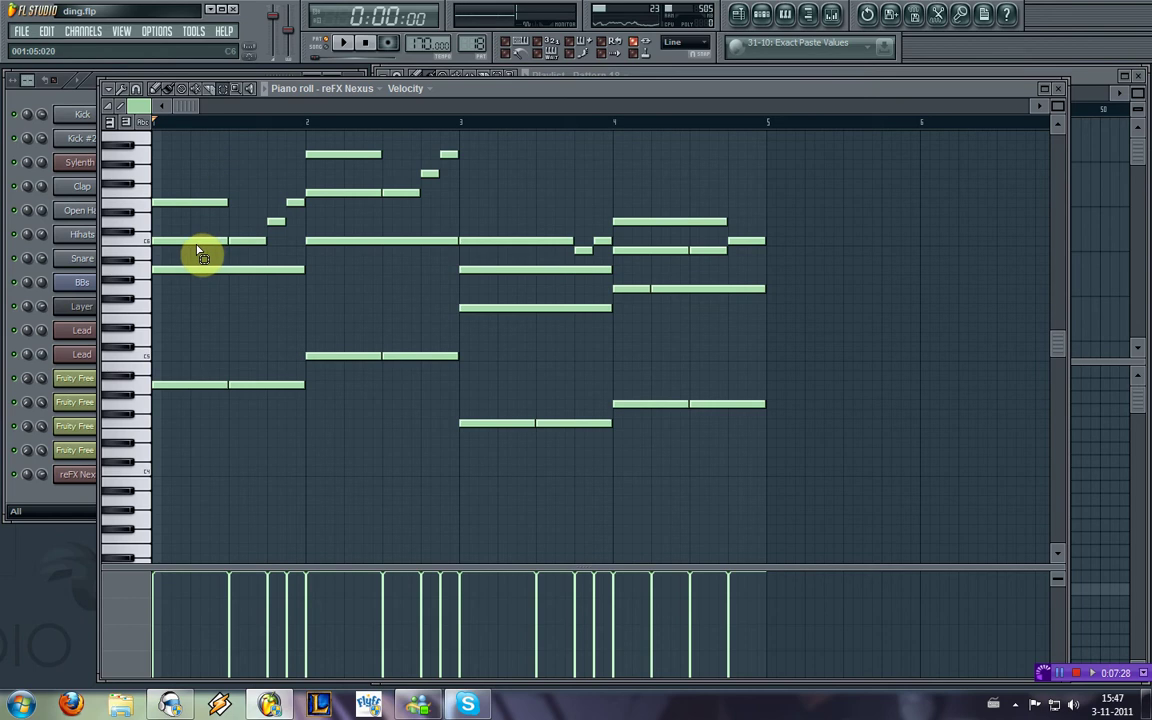
mouse_move(197, 252)
mouse_down()
mouse_move(368, 283)
mouse_move(494, 247)
mouse_move(632, 314)
mouse_move(632, 289)
mouse_up()
click(148, 88)
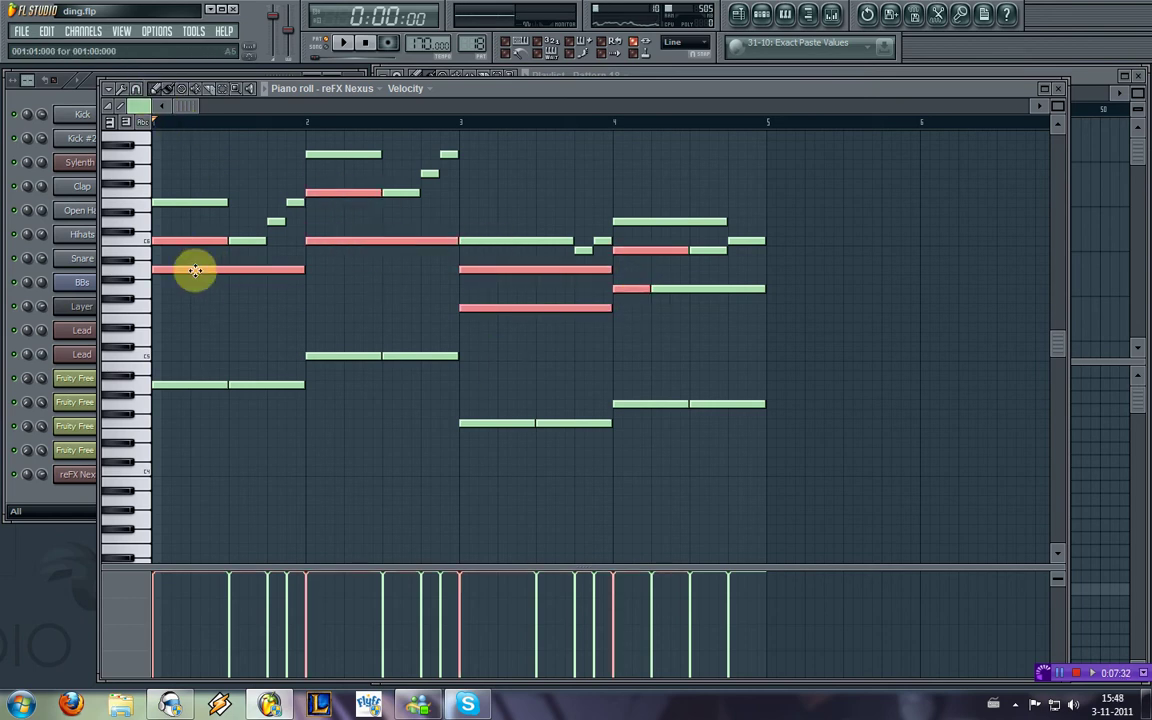
key(ctrl+Down)
key(space)
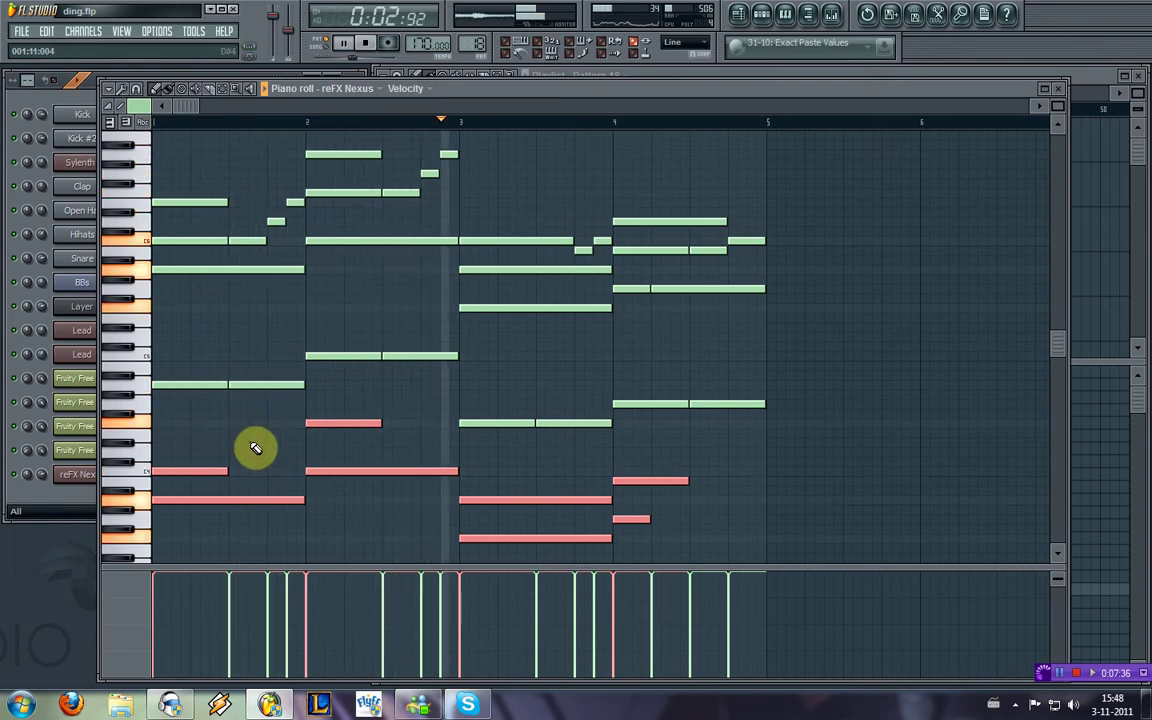
Step: Delete the upper note of each copied low pair and extend the remaining G3 in bar 4 to the bar's end
key(ctrl+d)
right_click(221, 471)
key(space)
key(space)
right_click(370, 422)
right_click(528, 500)
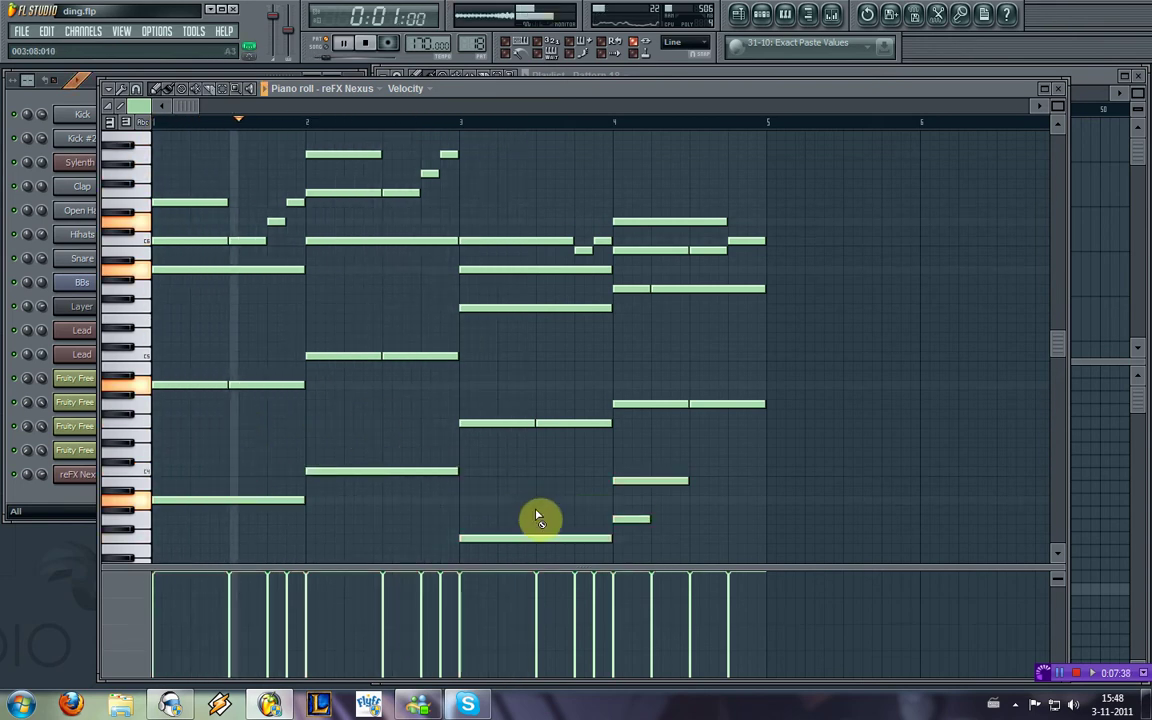
right_click(675, 480)
drag(645, 520, 764, 535)
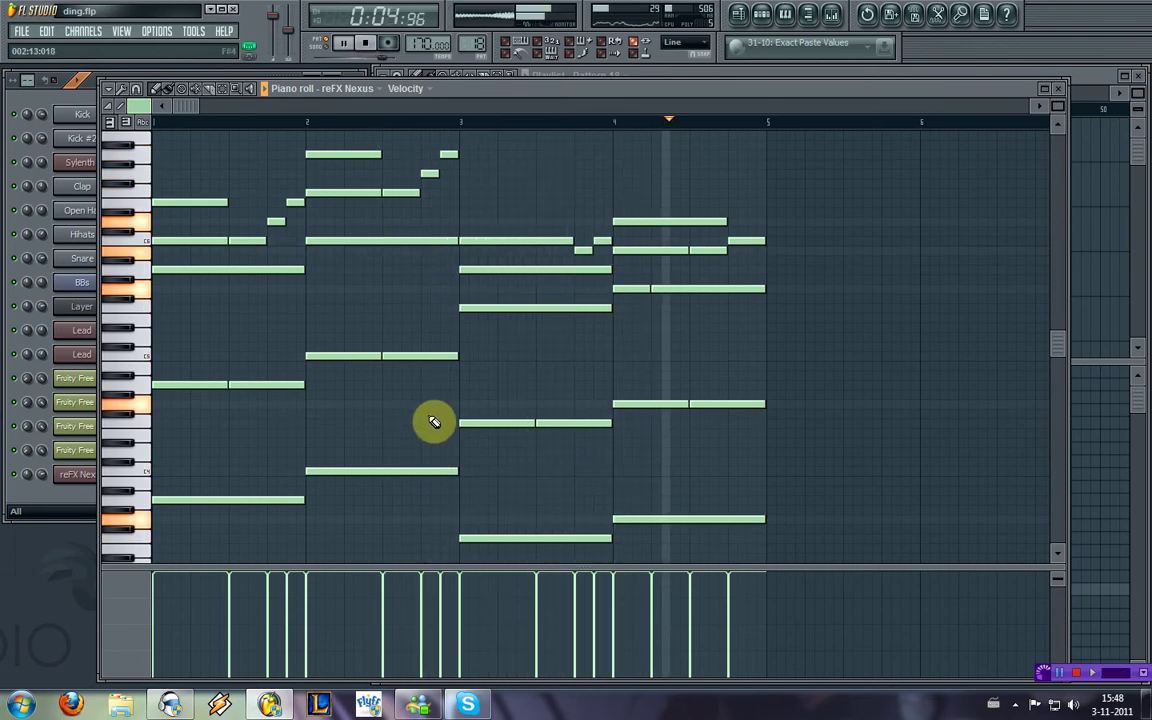
Step: Close the piano roll and rename Pattern 18 as Piano
click(1058, 88)
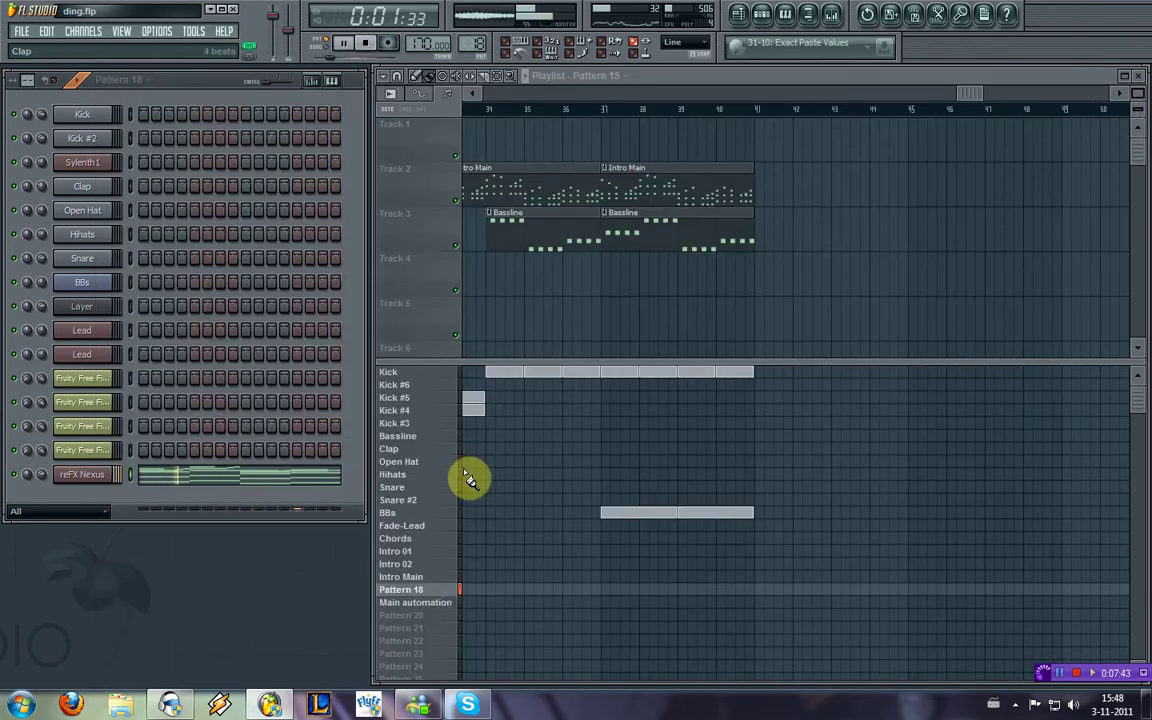
right_click(441, 594)
click(506, 497)
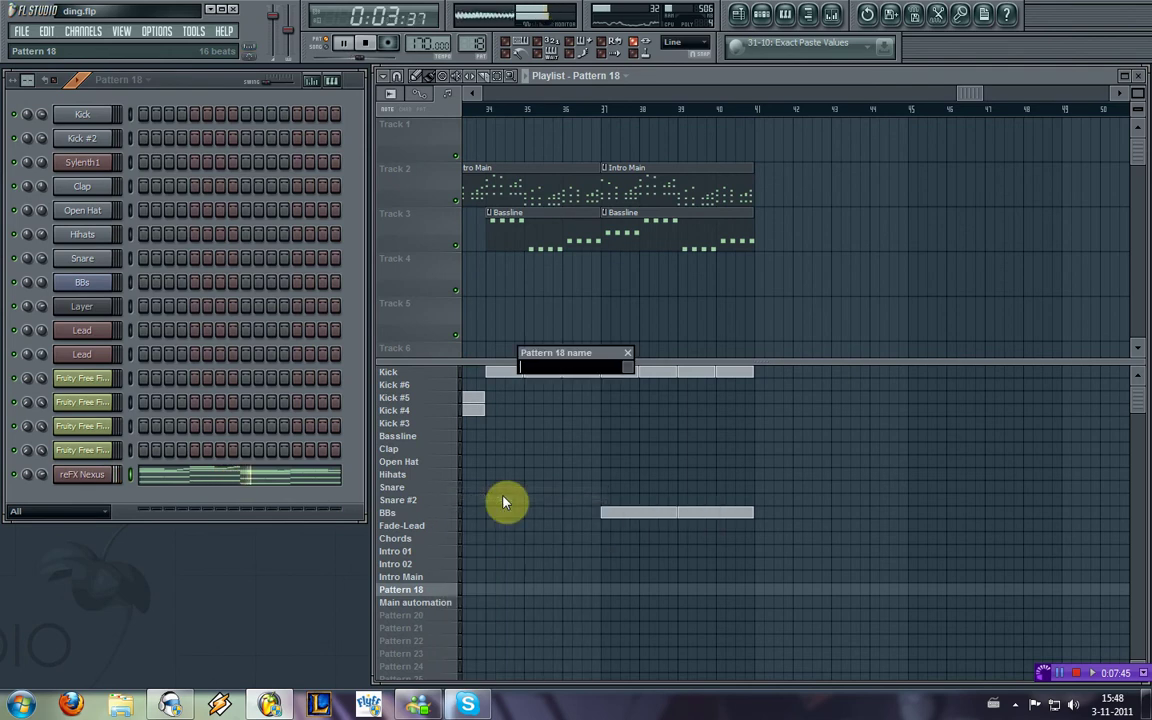
text(Piano)
key(Return)
Step: Select the Intro Main pattern and rename the reFX Nexus channel as Piano
click(413, 579)
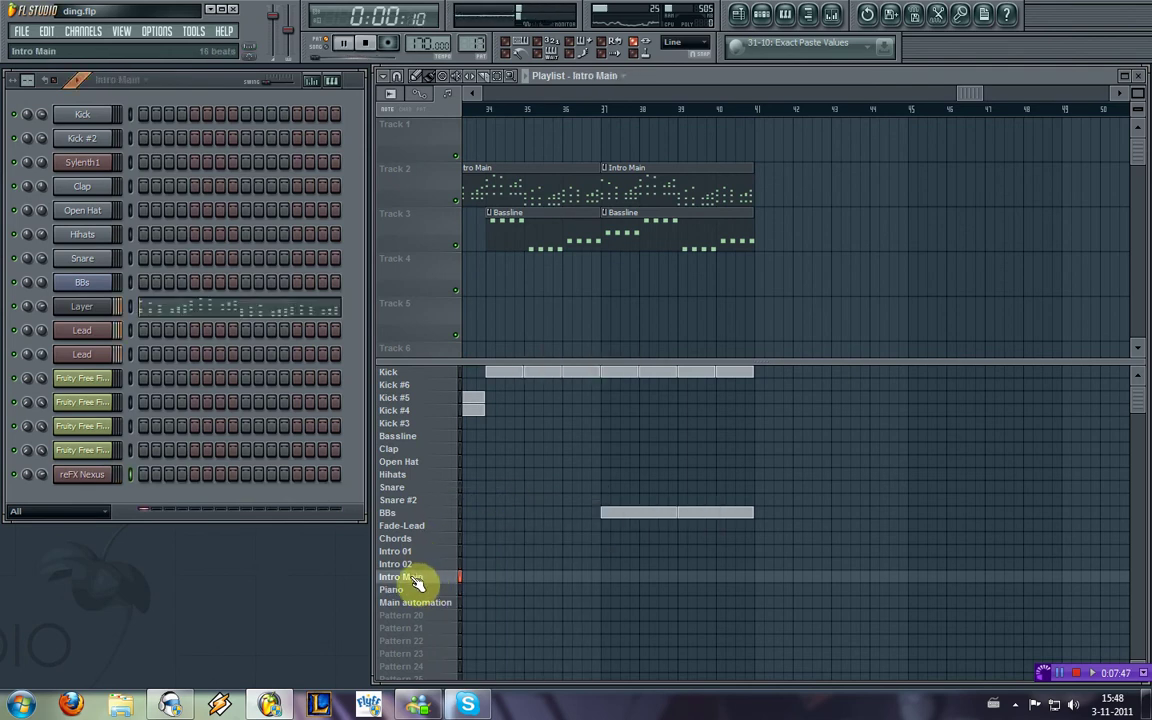
right_click(104, 472)
click(150, 505)
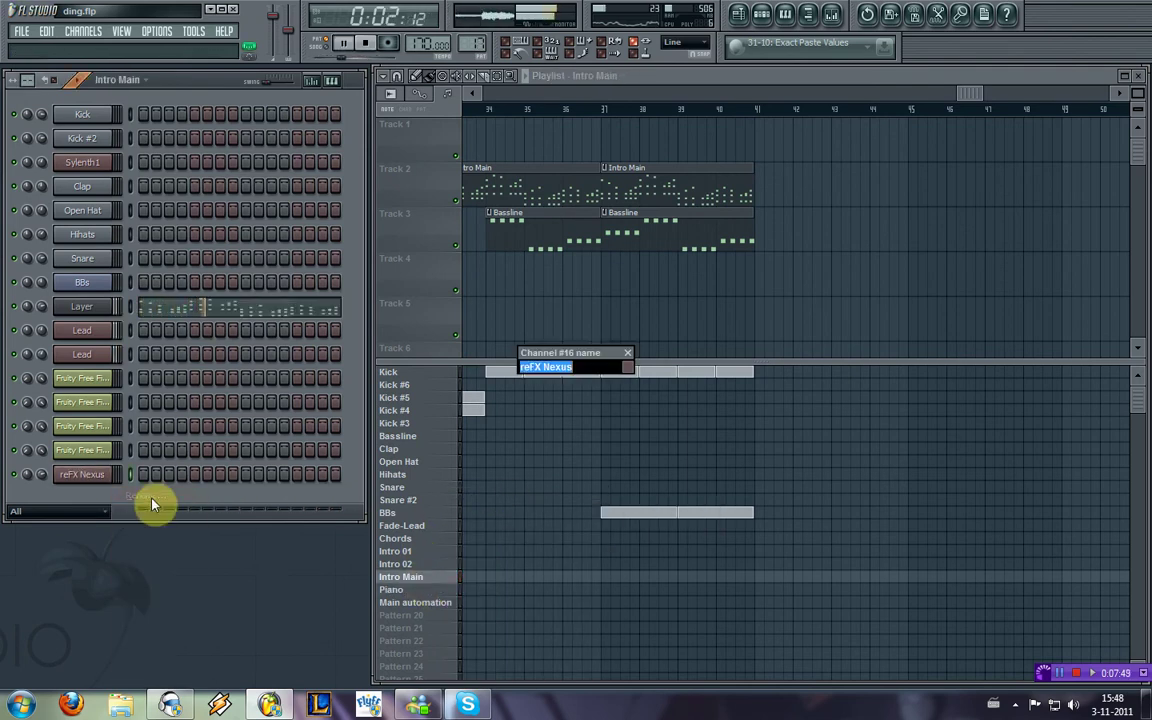
text(Piano)
key(Return)
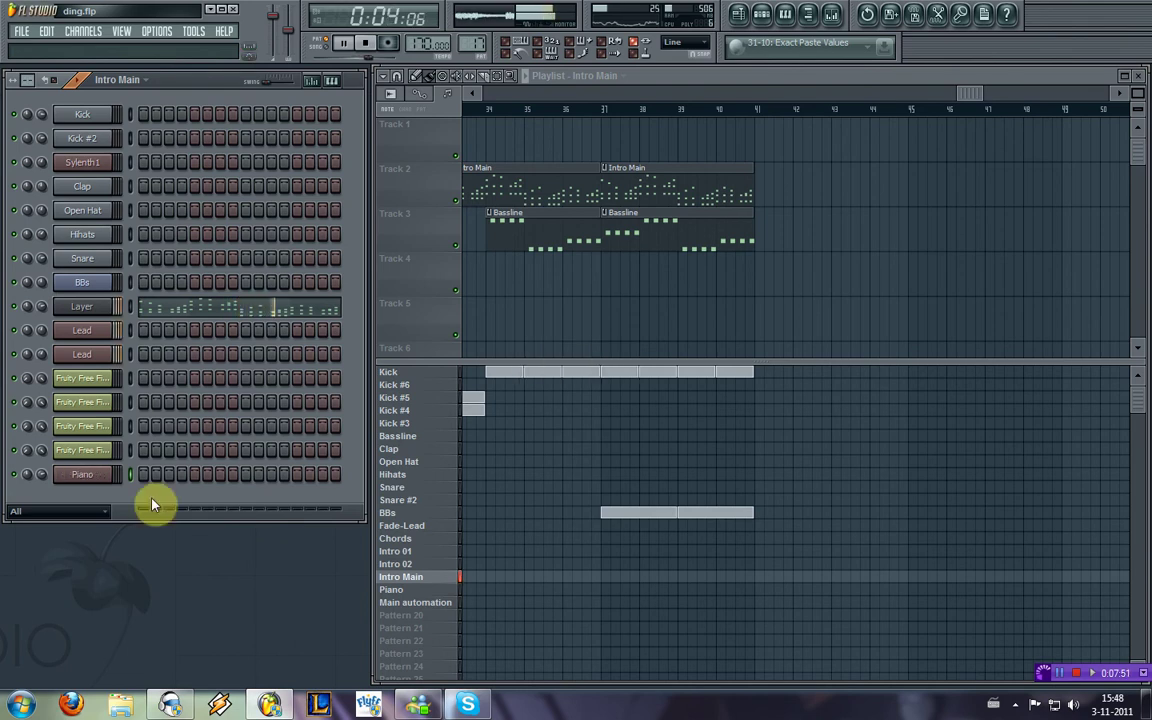
Step: Add a new Sylenth1 channel and load the preset 502: Init
click(100, 33)
mouse_move(90, 47)
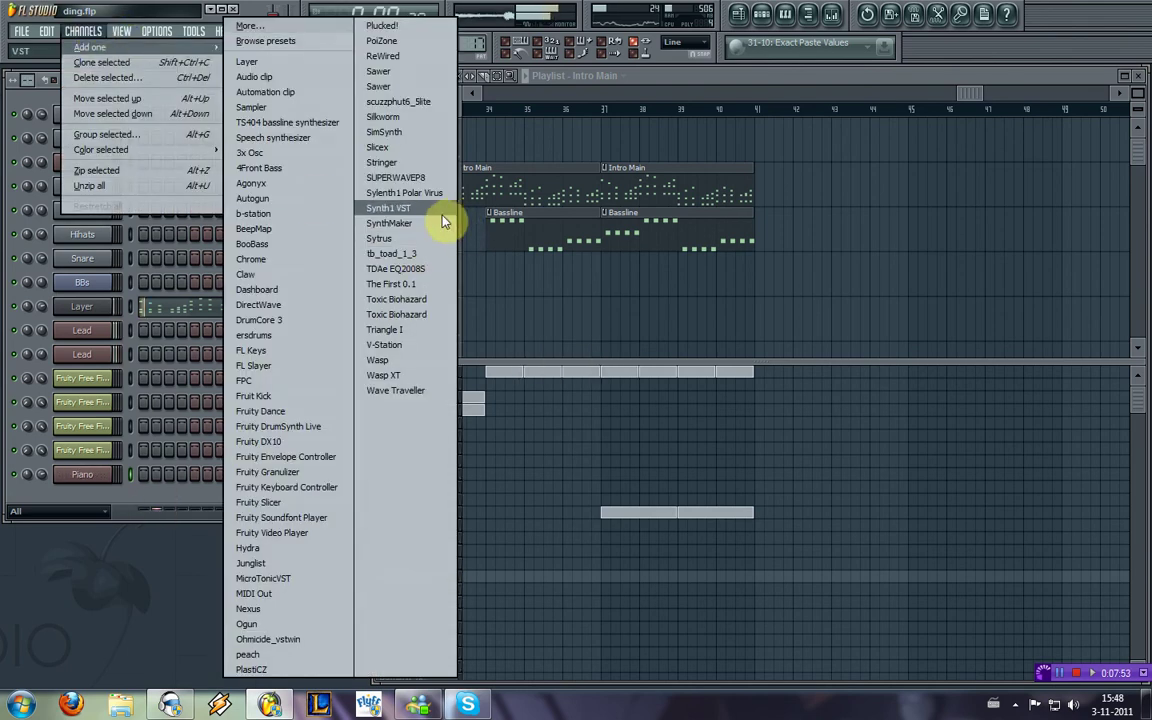
click(405, 192)
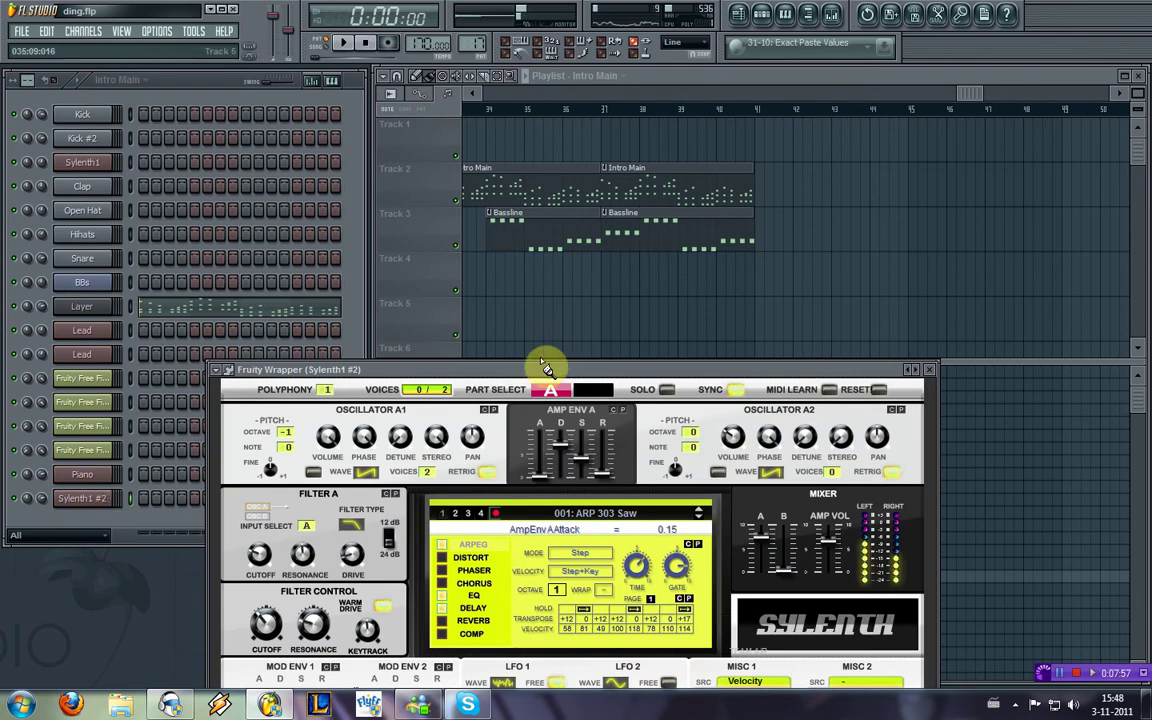
drag(545, 368, 517, 250)
click(567, 395)
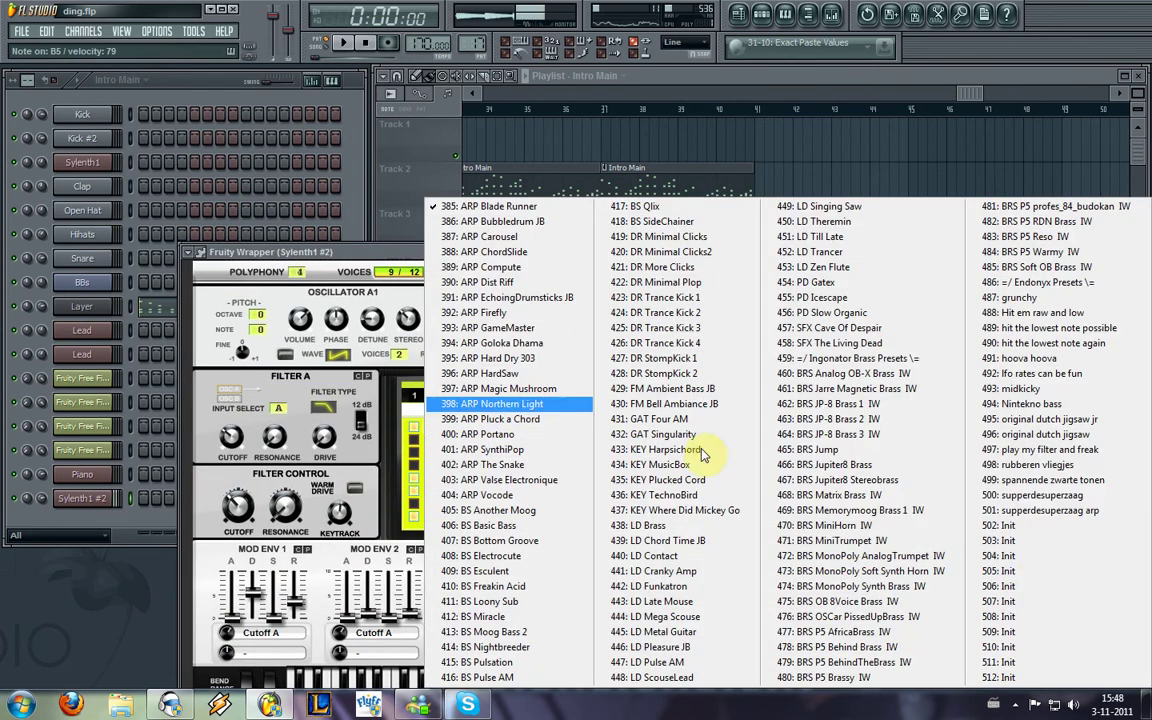
click(1028, 543)
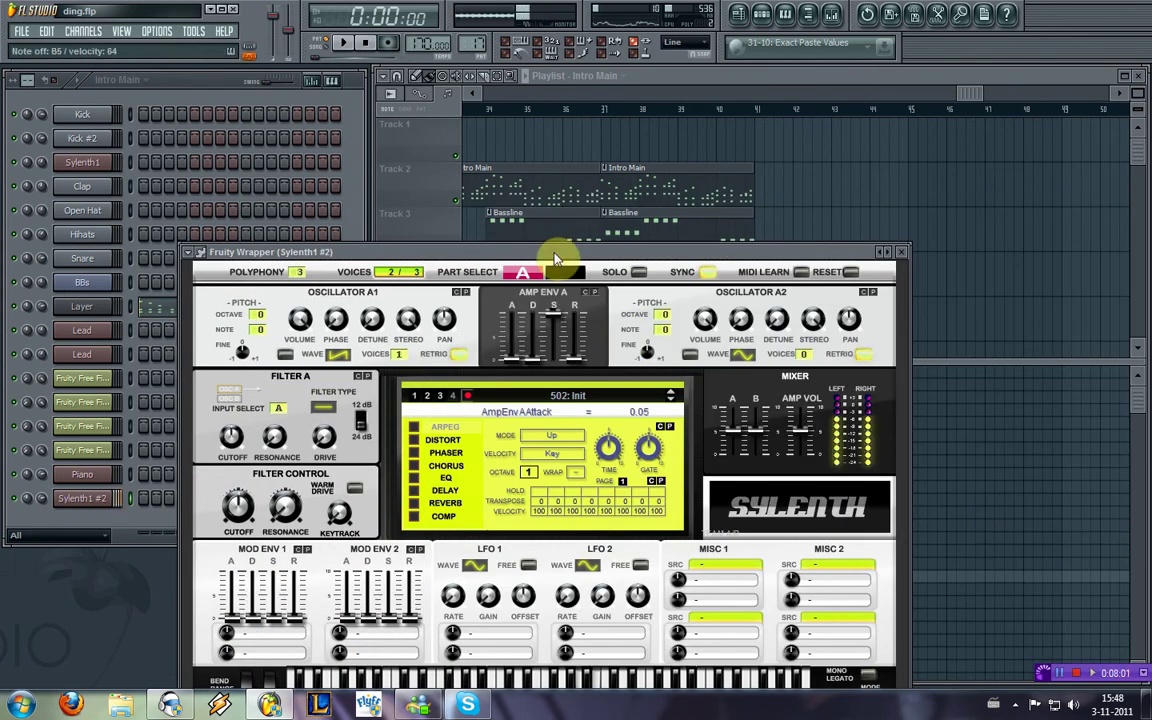
drag(555, 255, 625, 199)
Step: Check the Lead channel's Sylenth settings, and set oscillators A1 and A2 of Sylenth1 #2 to 8 voices with retrigger off
click(100, 330)
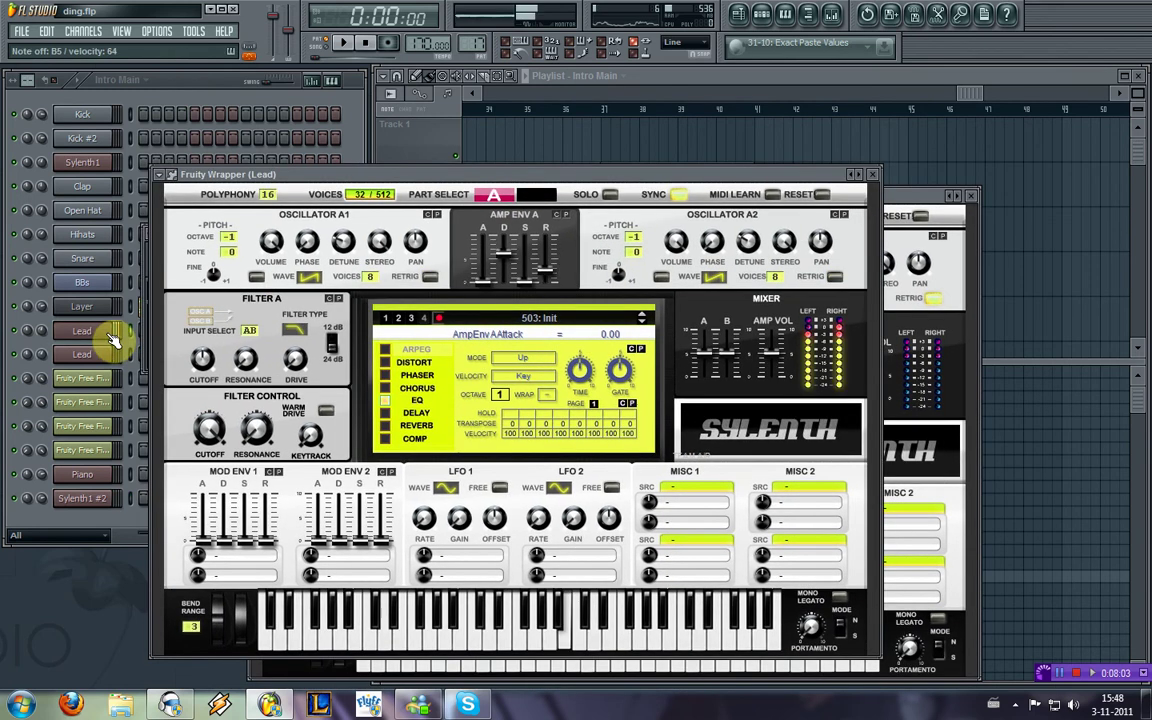
click(873, 174)
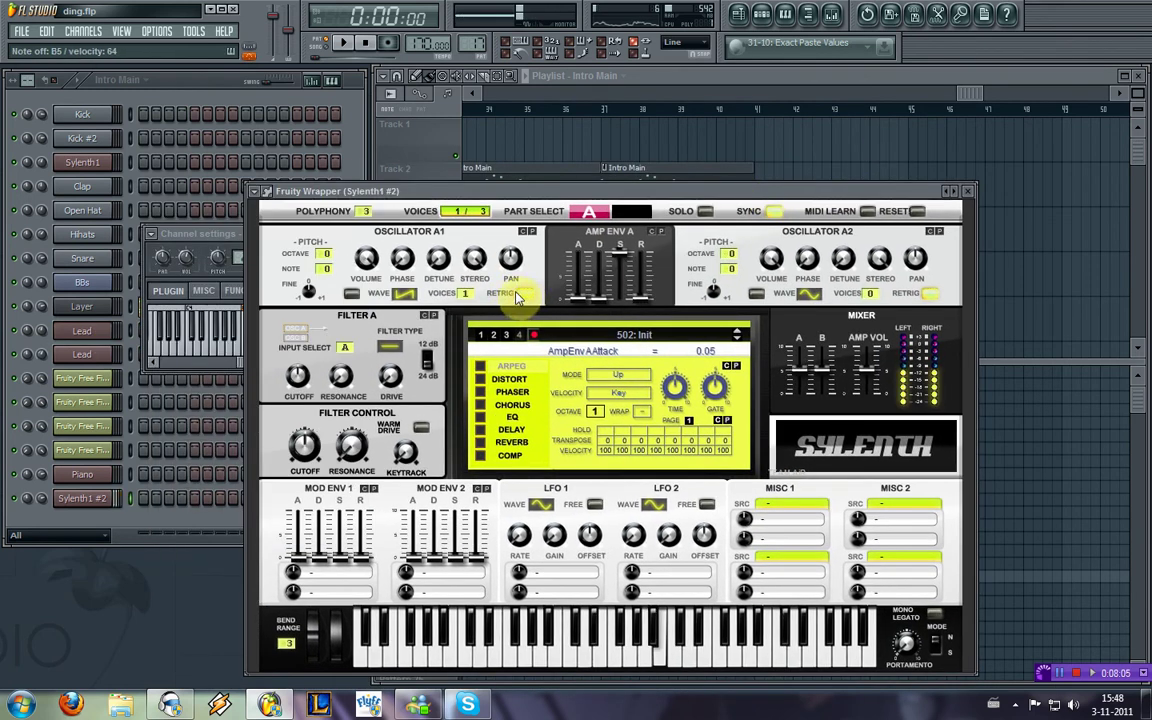
click(930, 293)
drag(871, 294, 877, 149)
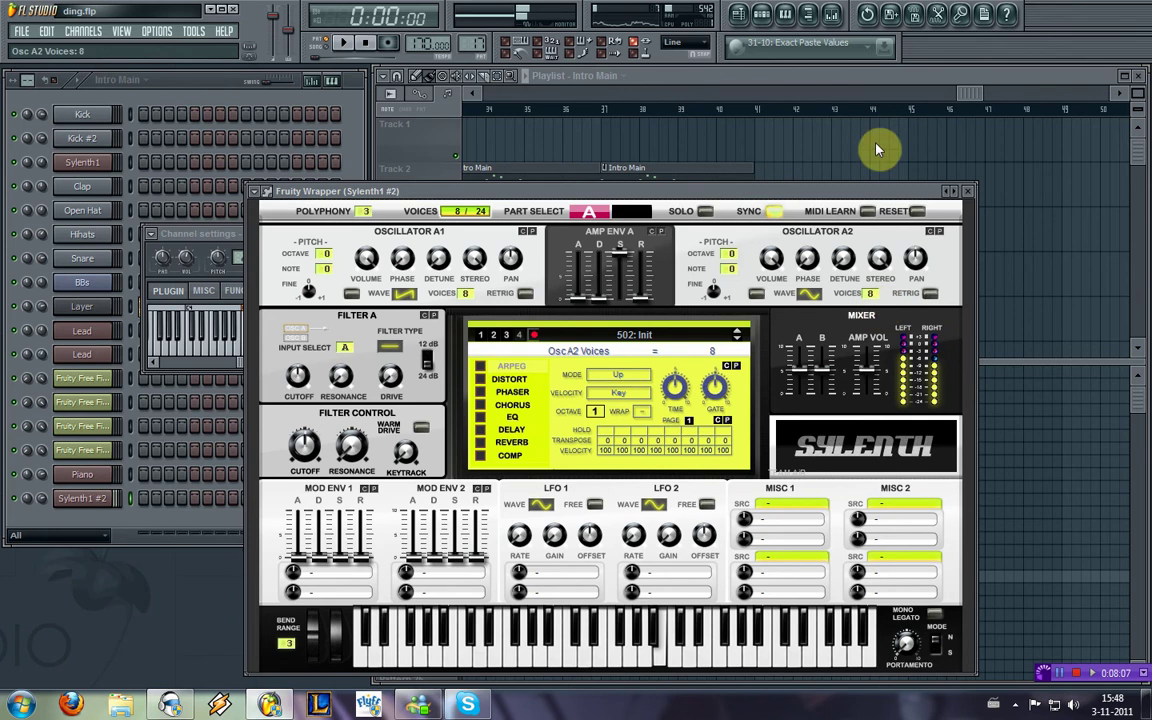
Step: Give oscillator A2 a saw wave, 3.38 detune and octave -1, detune A1 at octave +1, and set polyphony to 16
click(811, 296)
drag(843, 260, 849, 229)
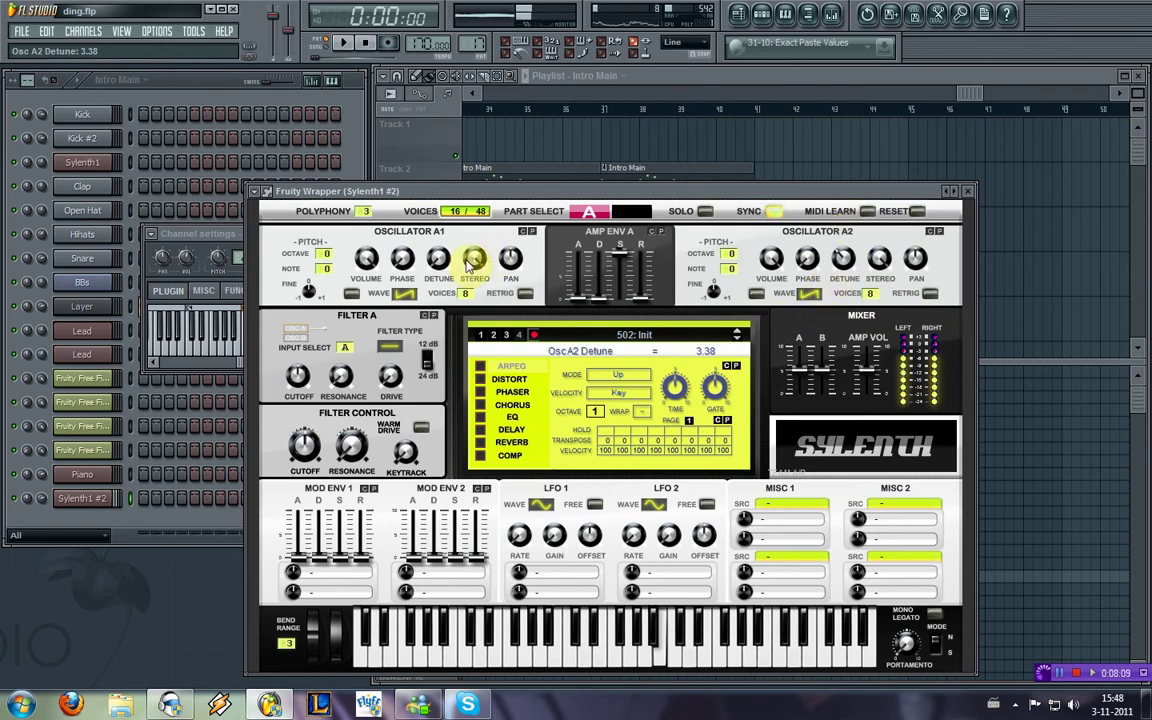
drag(455, 229, 554, 231)
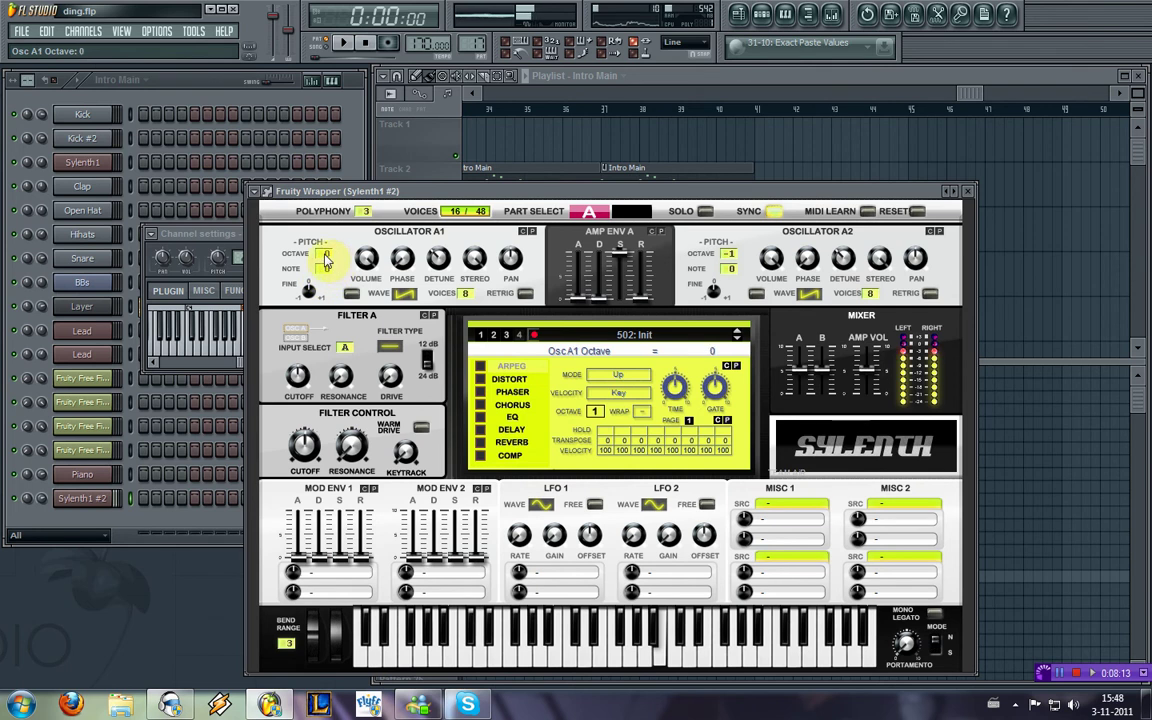
drag(363, 213, 372, 22)
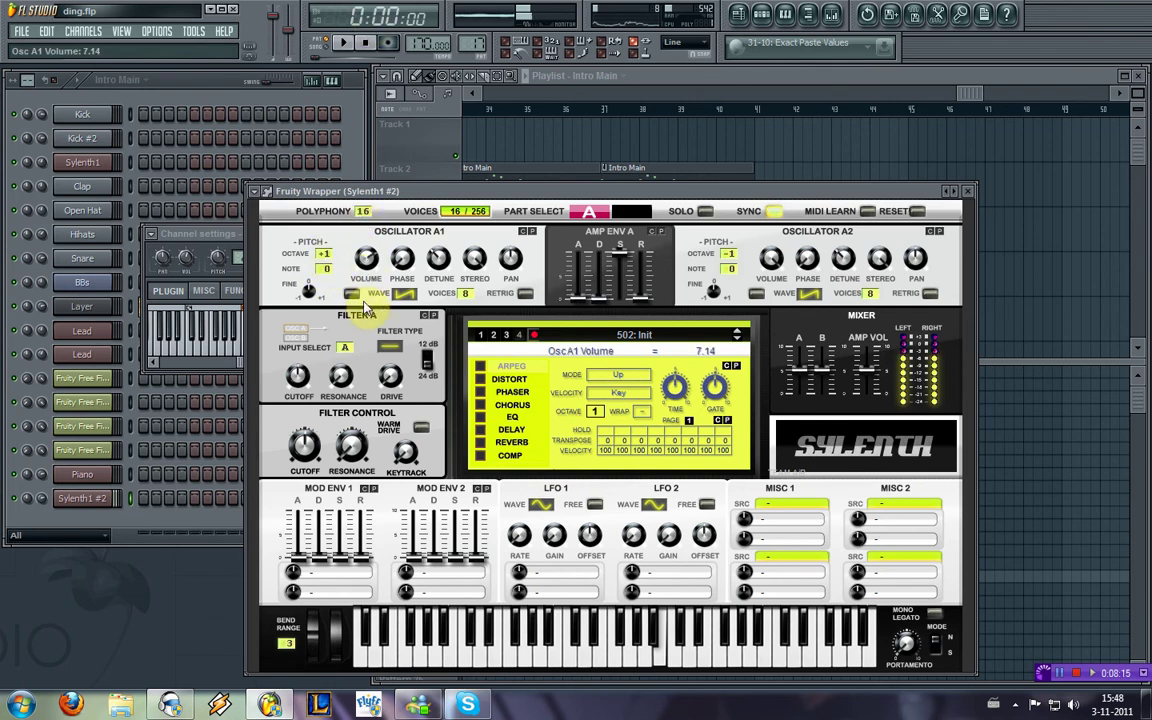
Step: Raise amp envelope A's release, set its attack to 0.00, and switch filter A to low-pass
drag(642, 298, 644, 240)
click(575, 302)
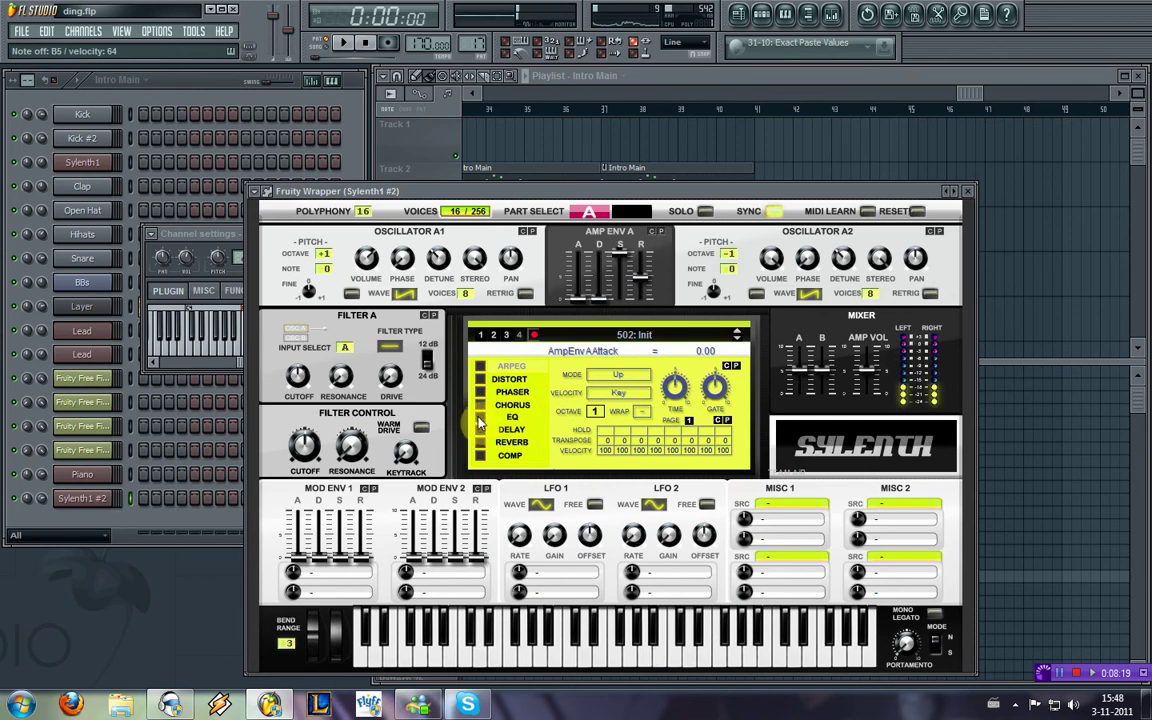
click(389, 346)
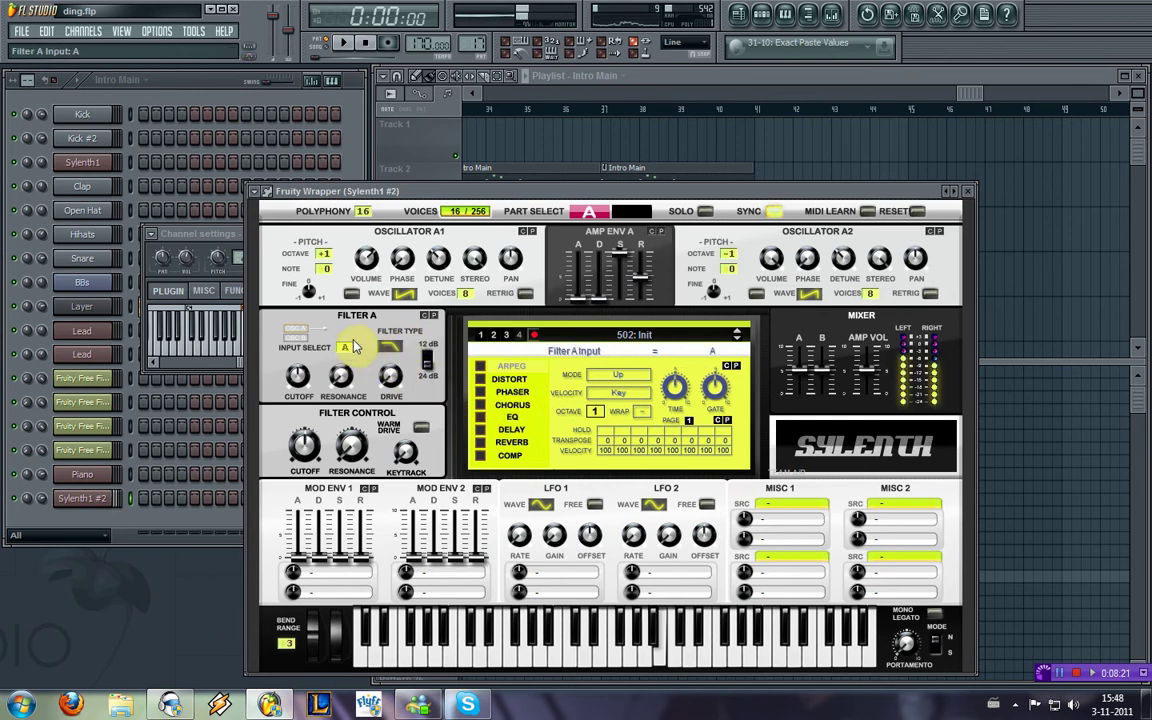
Step: Give both part B oscillators 8 detuned saw voices without retrigger, with B1 at octave -1, low-pass filter input BA, and EQ on
click(576, 209)
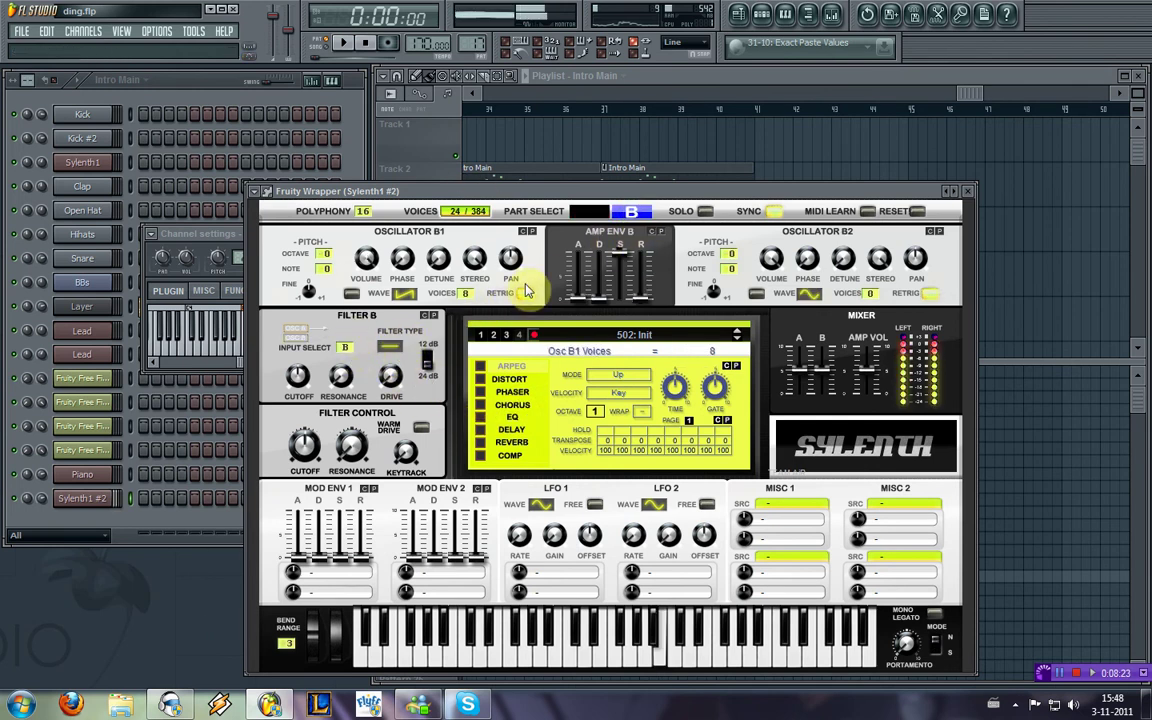
click(526, 294)
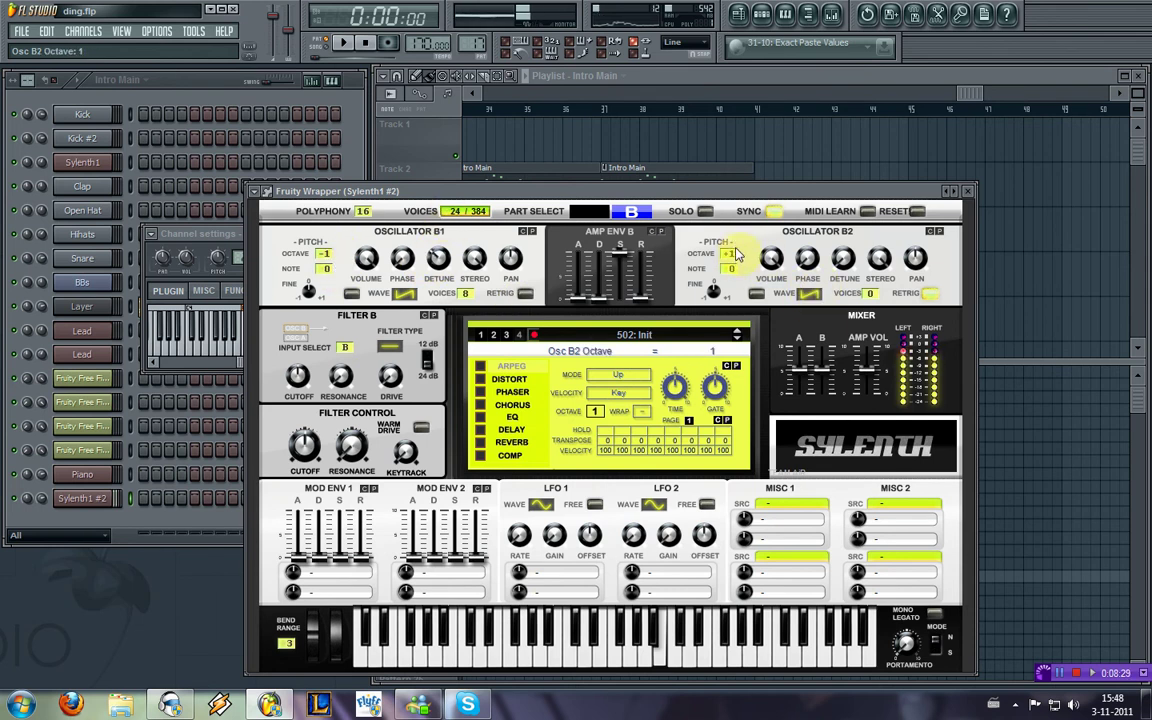
right_click(868, 296)
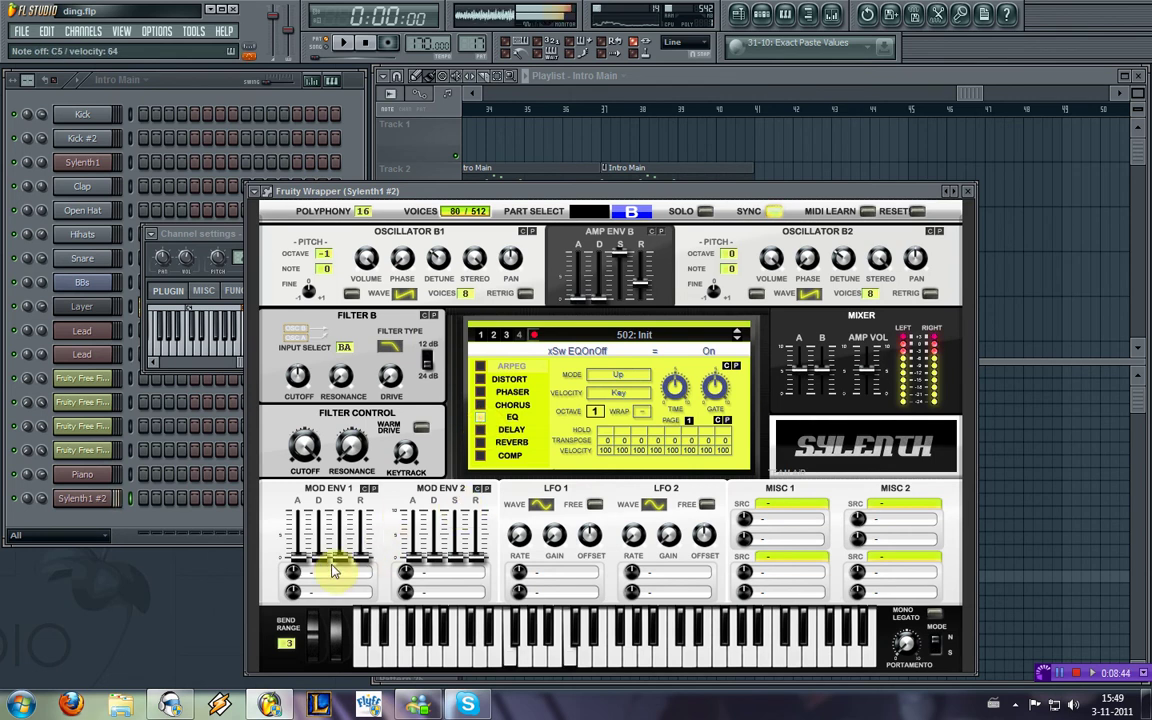
Step: Compare with the first Lead channel's settings and route the Sylenth1 #2 channel to mixer track 9
click(214, 245)
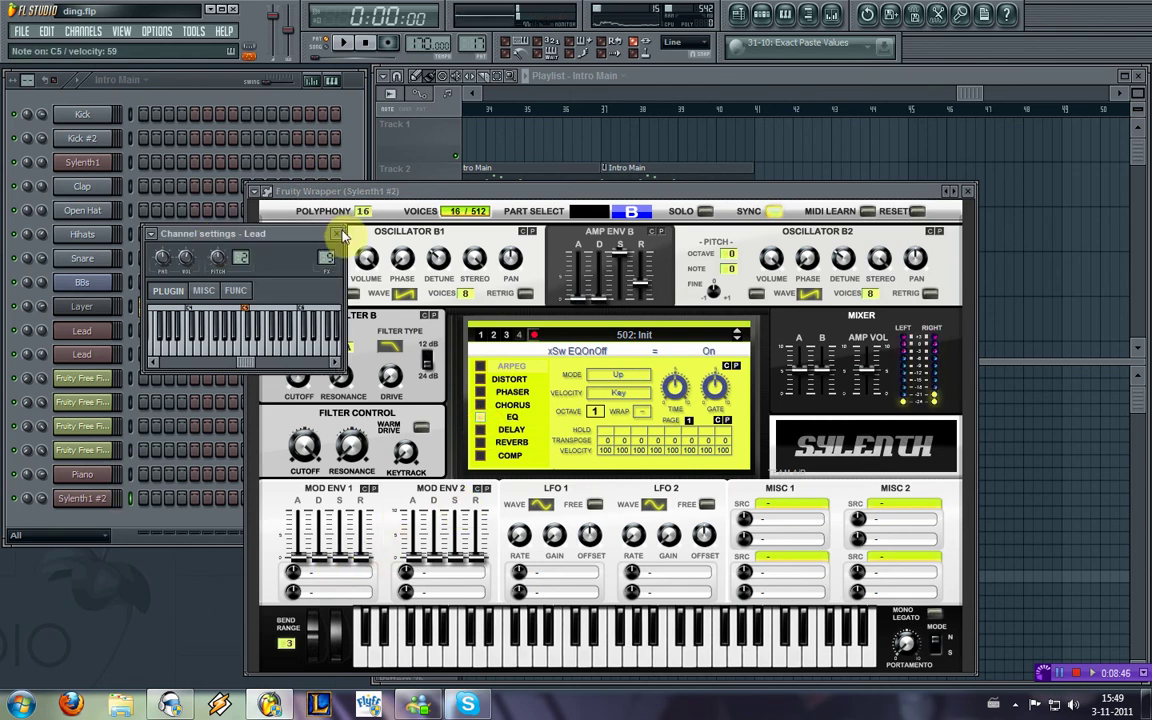
click(104, 503)
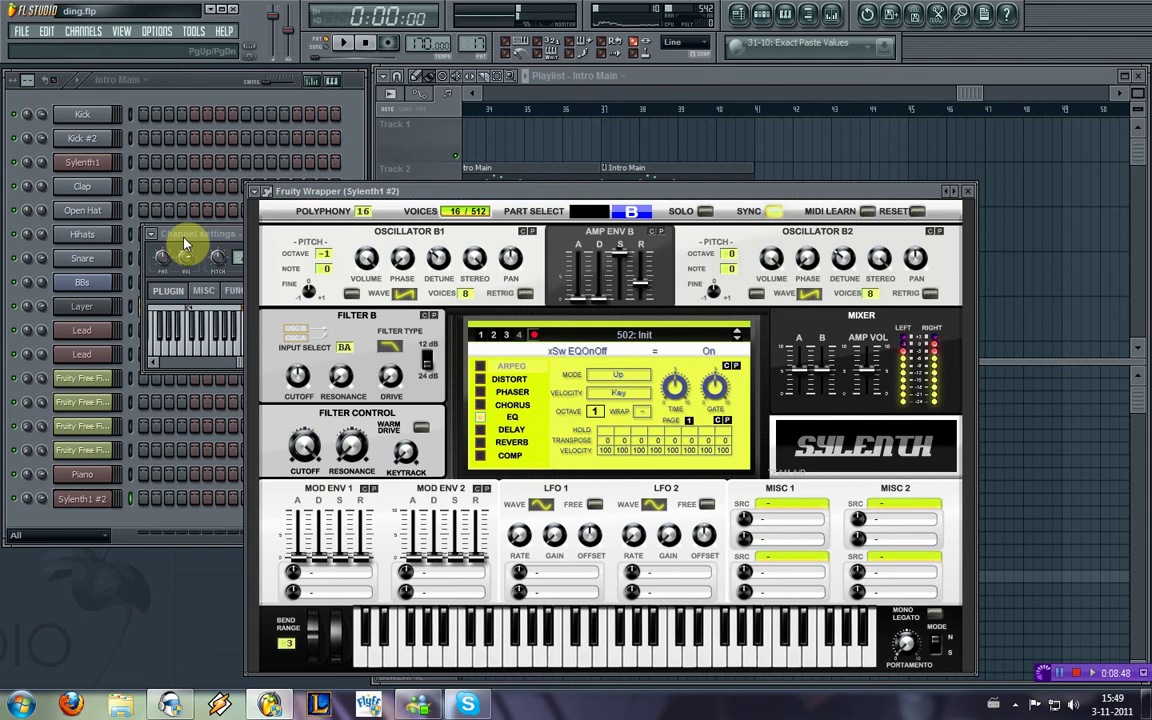
click(86, 331)
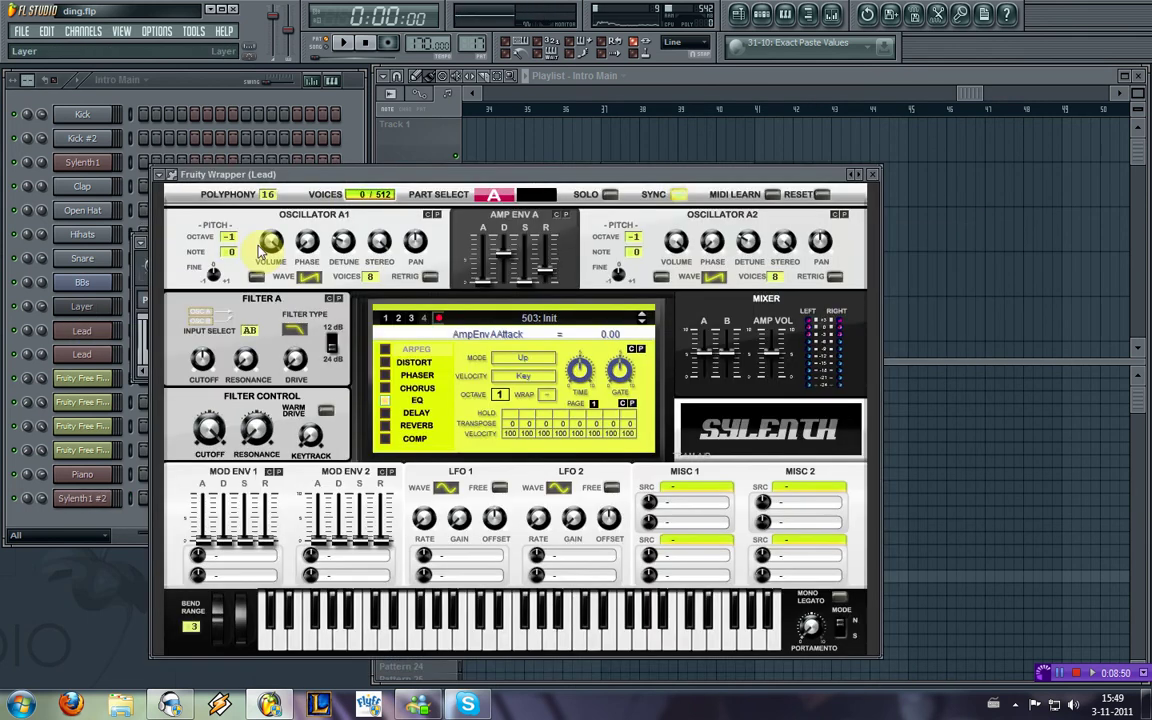
click(872, 175)
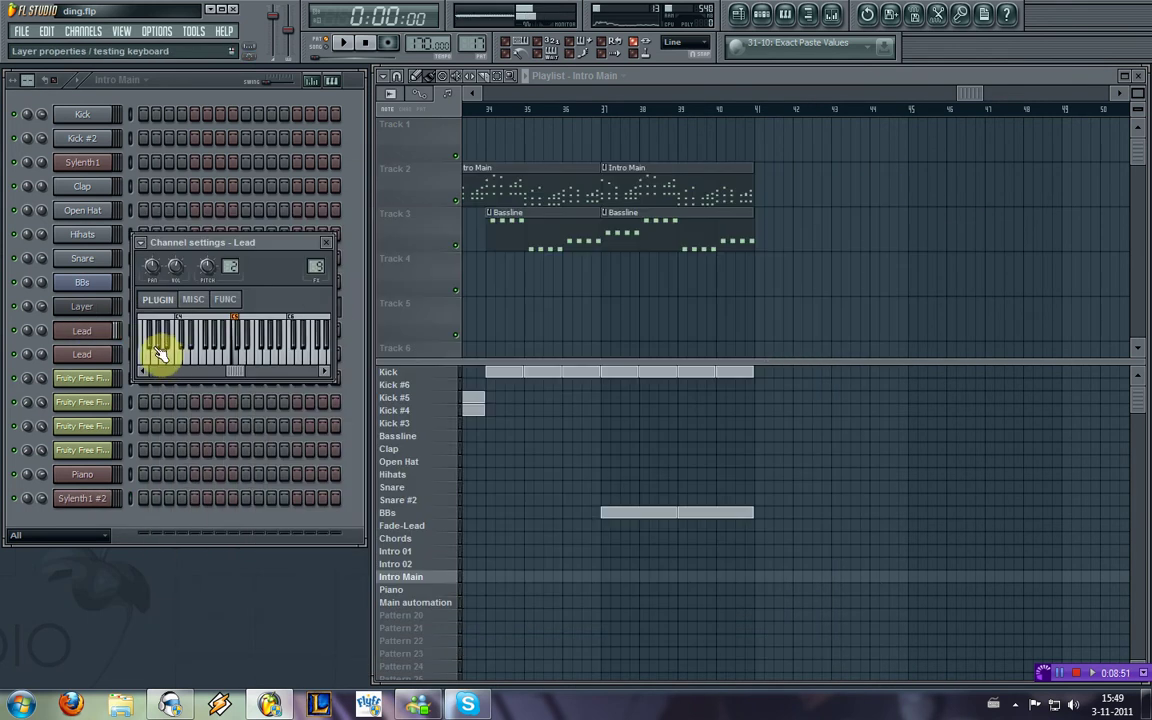
click(193, 299)
click(108, 502)
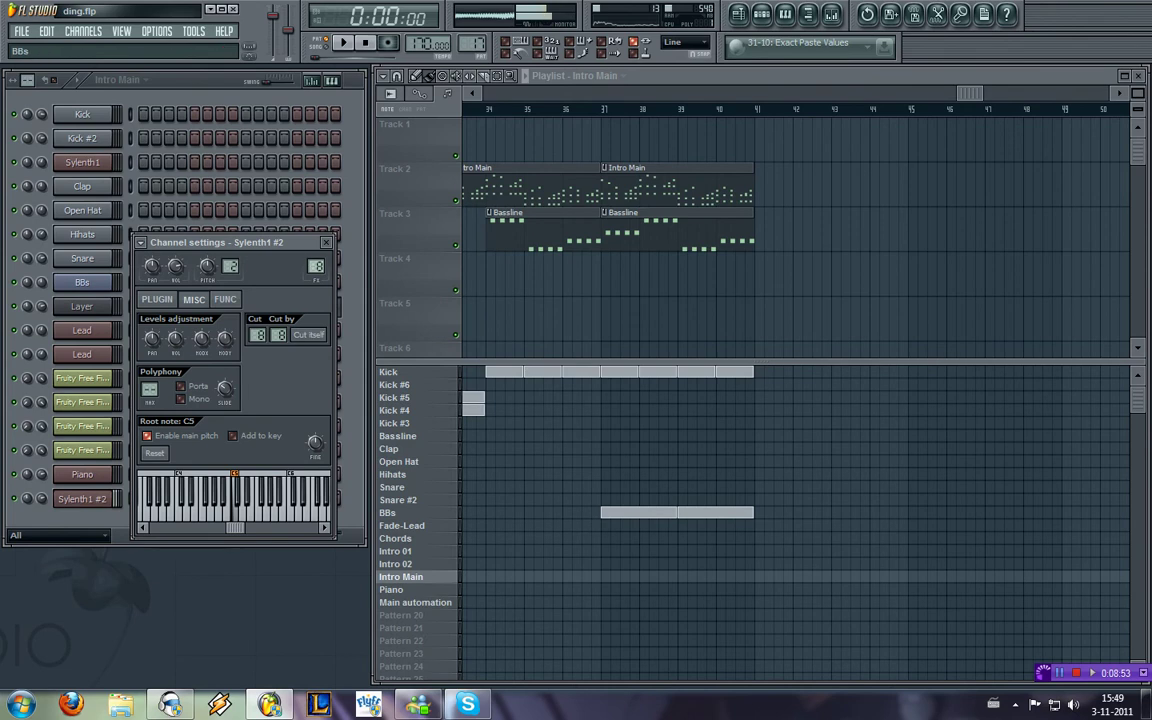
click(317, 268)
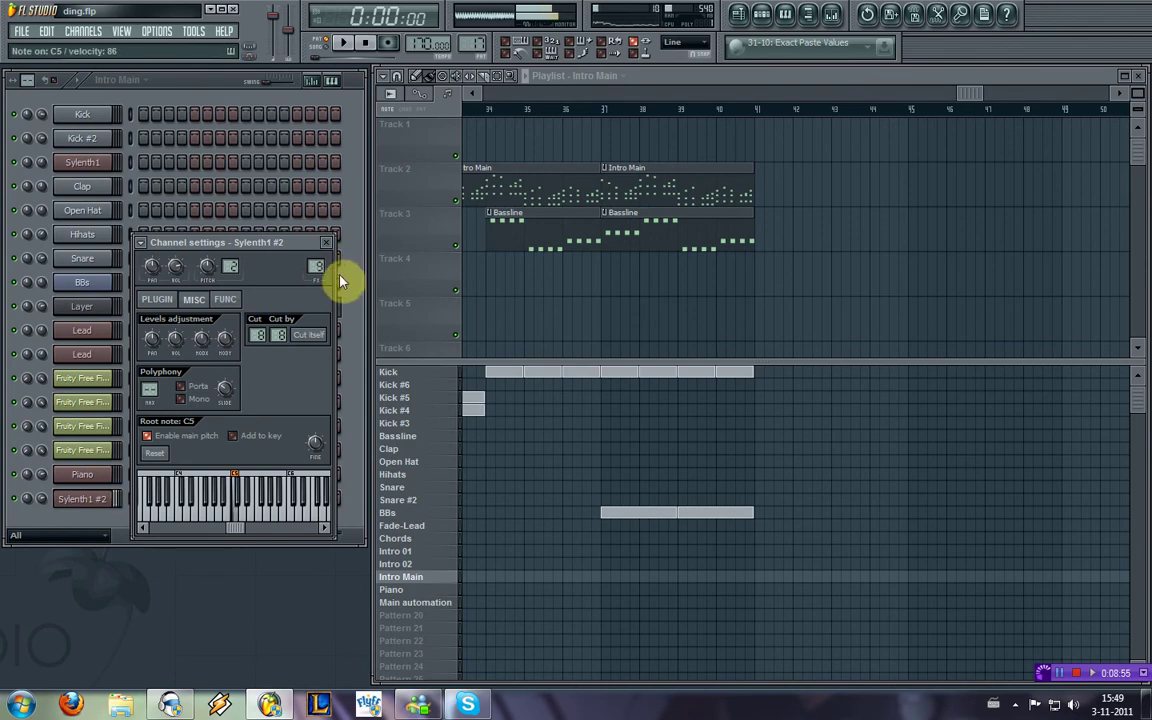
click(327, 243)
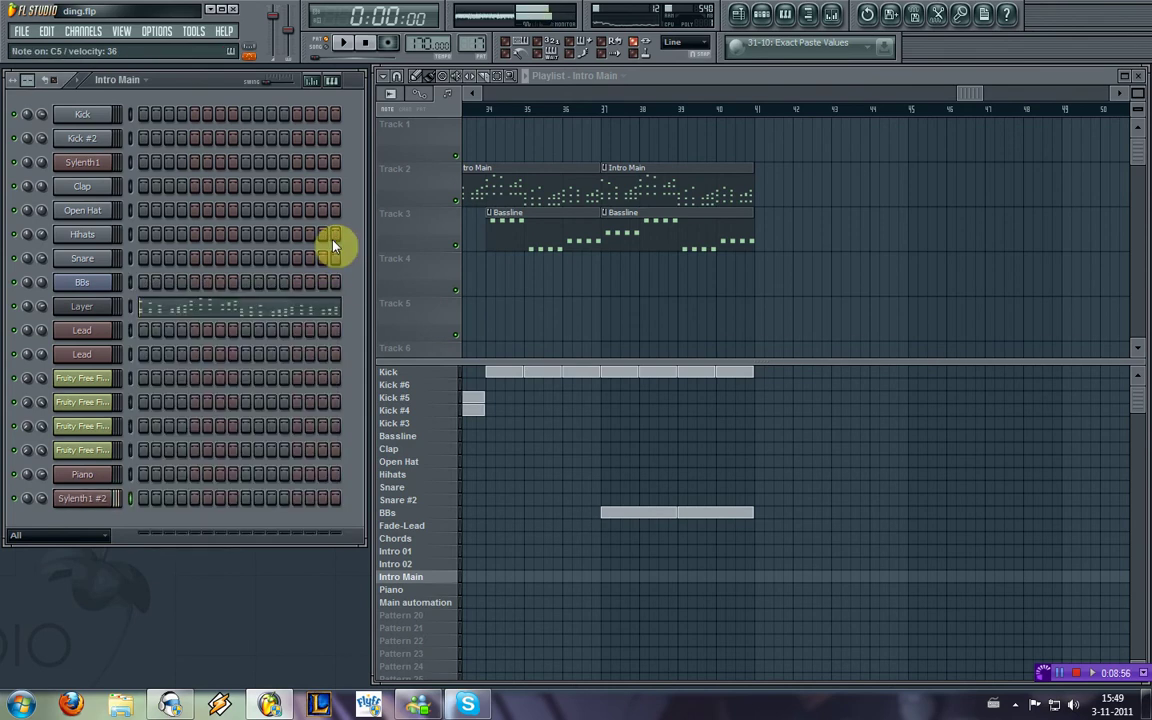
Step: Look at the effects on mixer track 9 and reopen the Sylenth1 #2 plugin interface
click(836, 16)
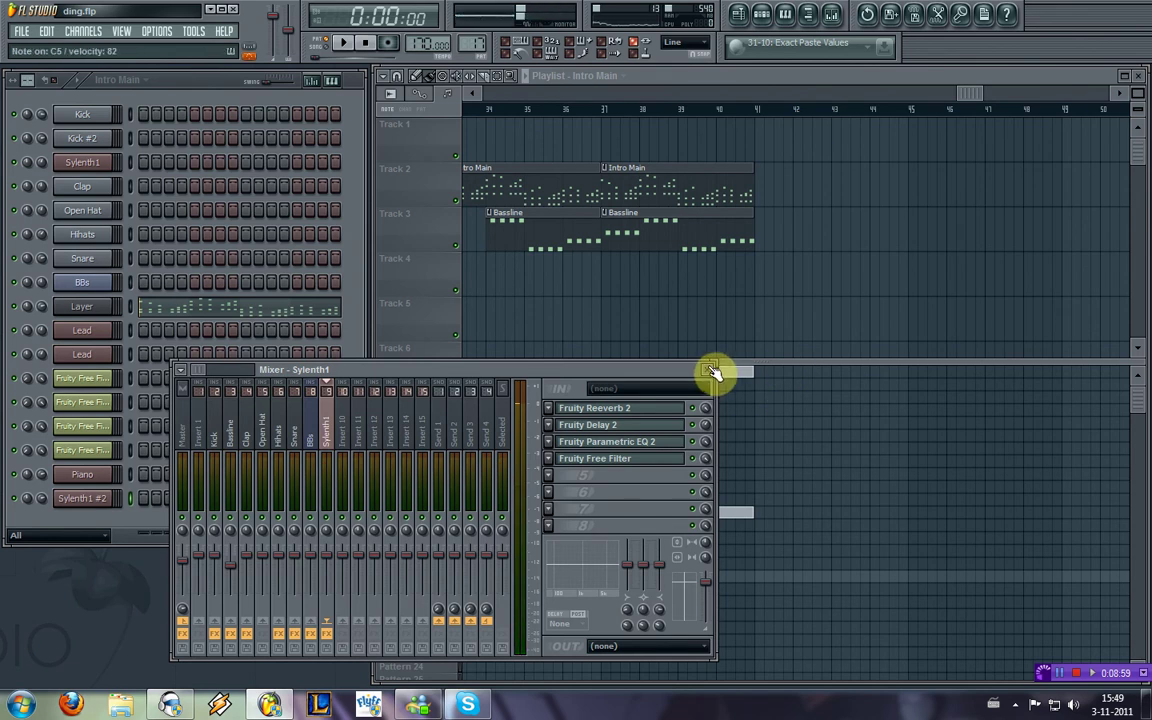
click(708, 369)
click(90, 501)
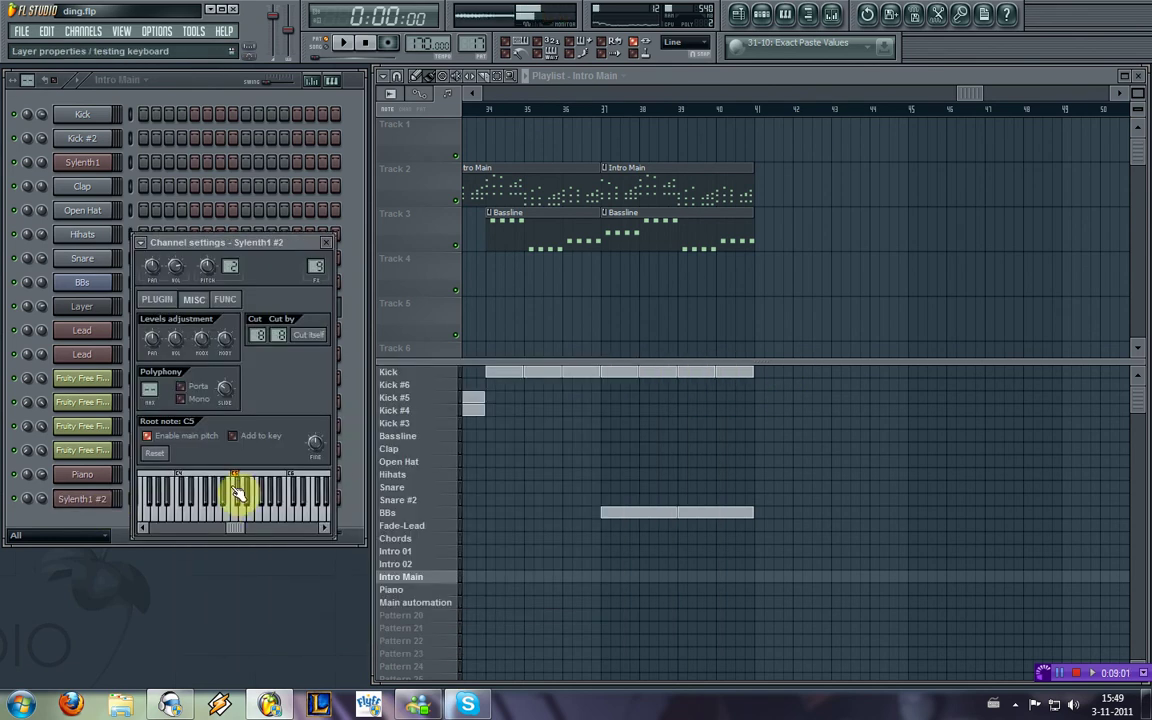
click(170, 301)
click(207, 241)
click(327, 243)
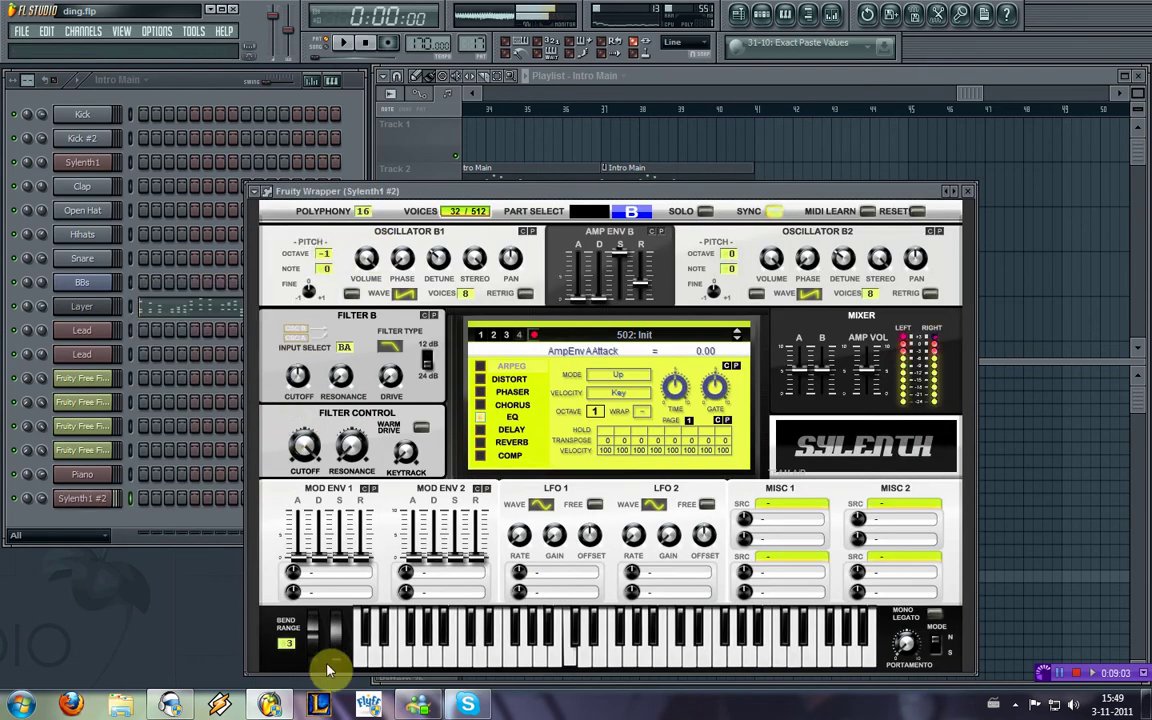
Step: Route mod envelope 1 to Cutoff AB, raise its decay and sustain, and set the filter control cutoff to 21341.28 Hz
drag(315, 607, 318, 614)
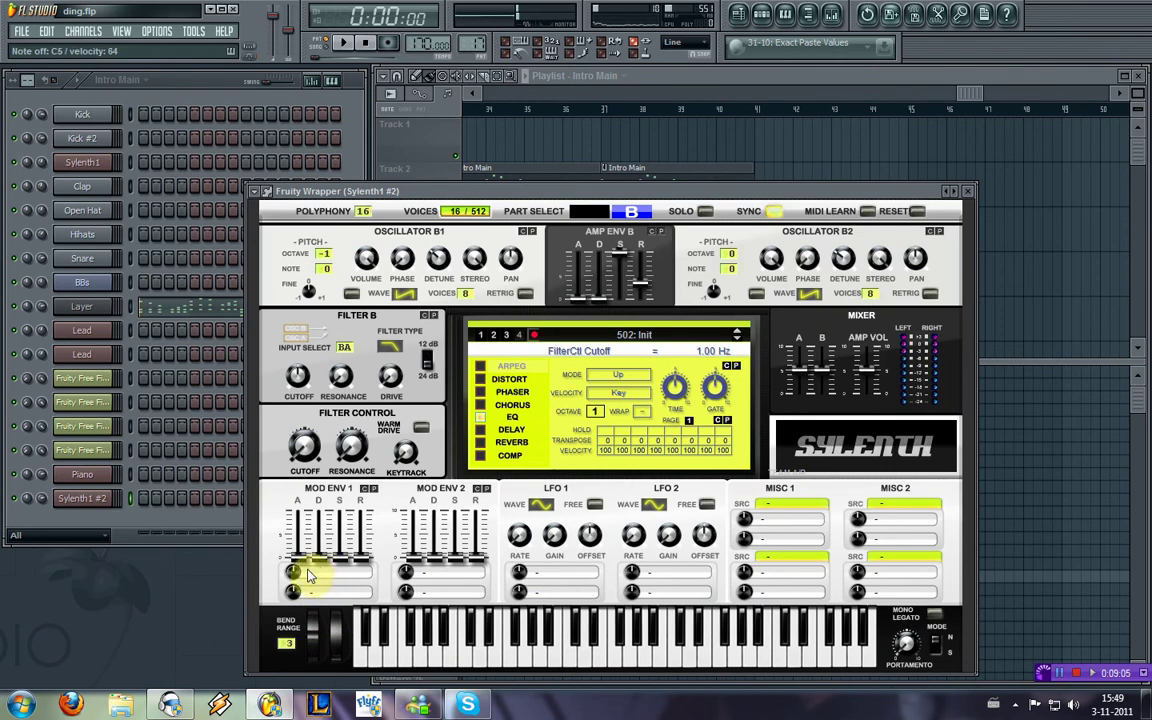
click(330, 577)
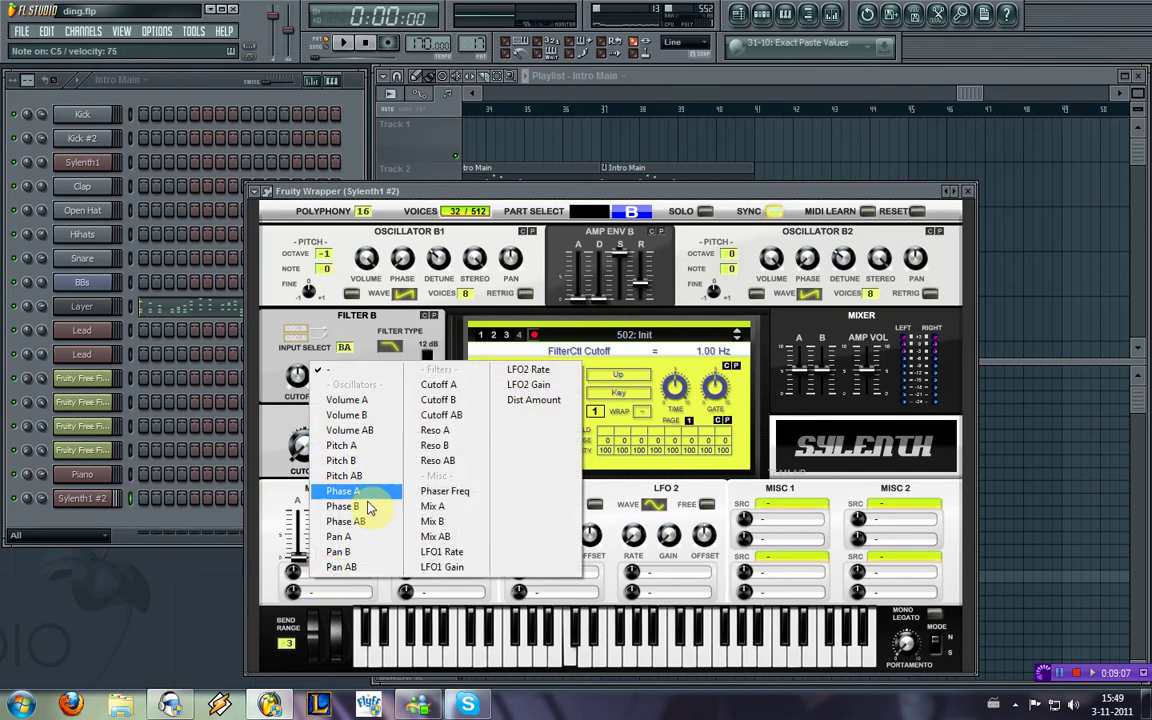
click(450, 415)
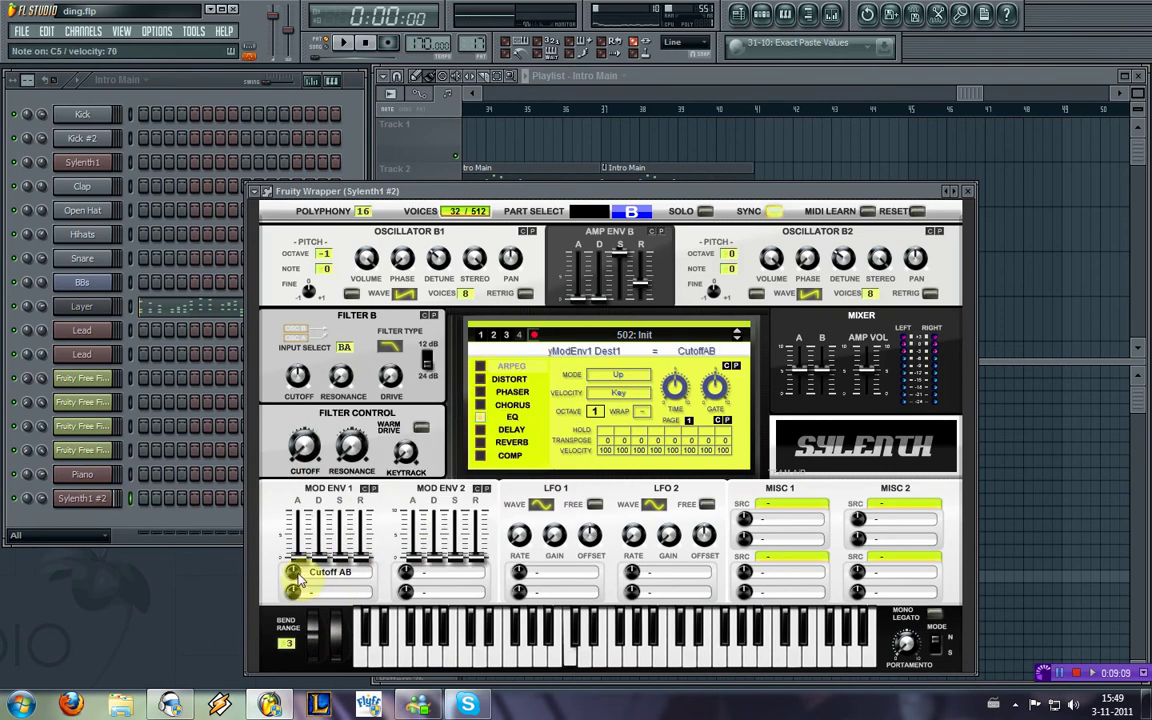
drag(318, 553, 338, 515)
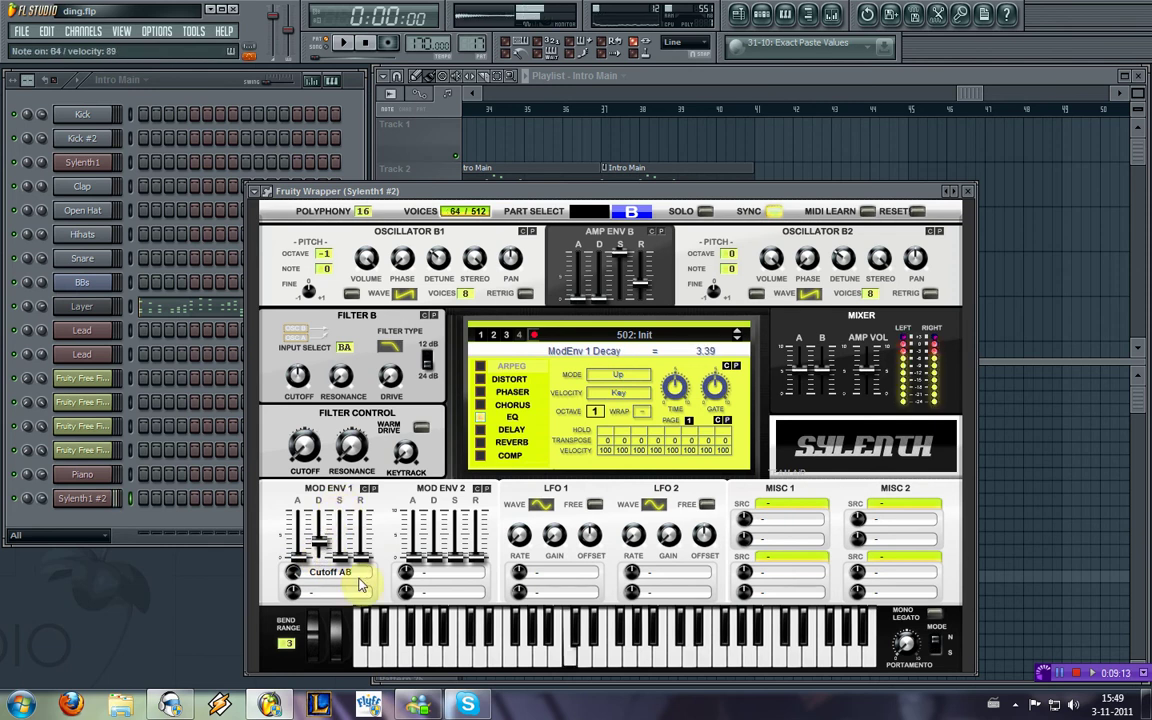
mouse_move(350, 573)
mouse_down()
mouse_move(322, 541)
mouse_move(355, 550)
mouse_up()
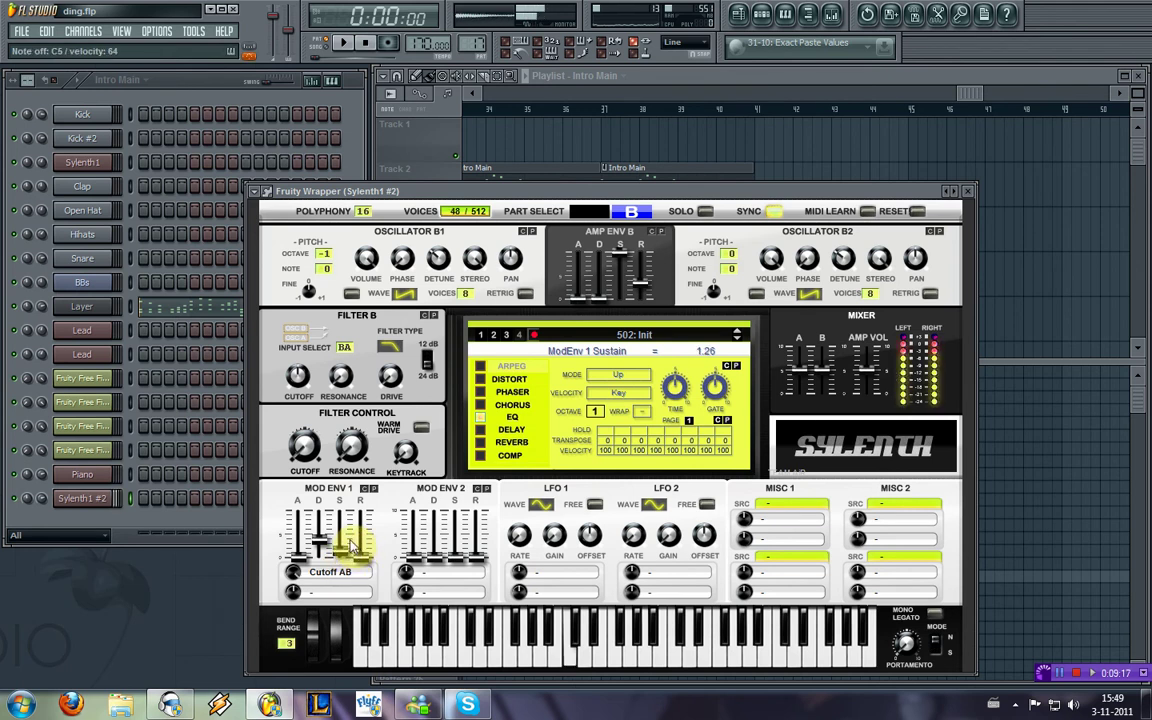
drag(304, 457, 160, 38)
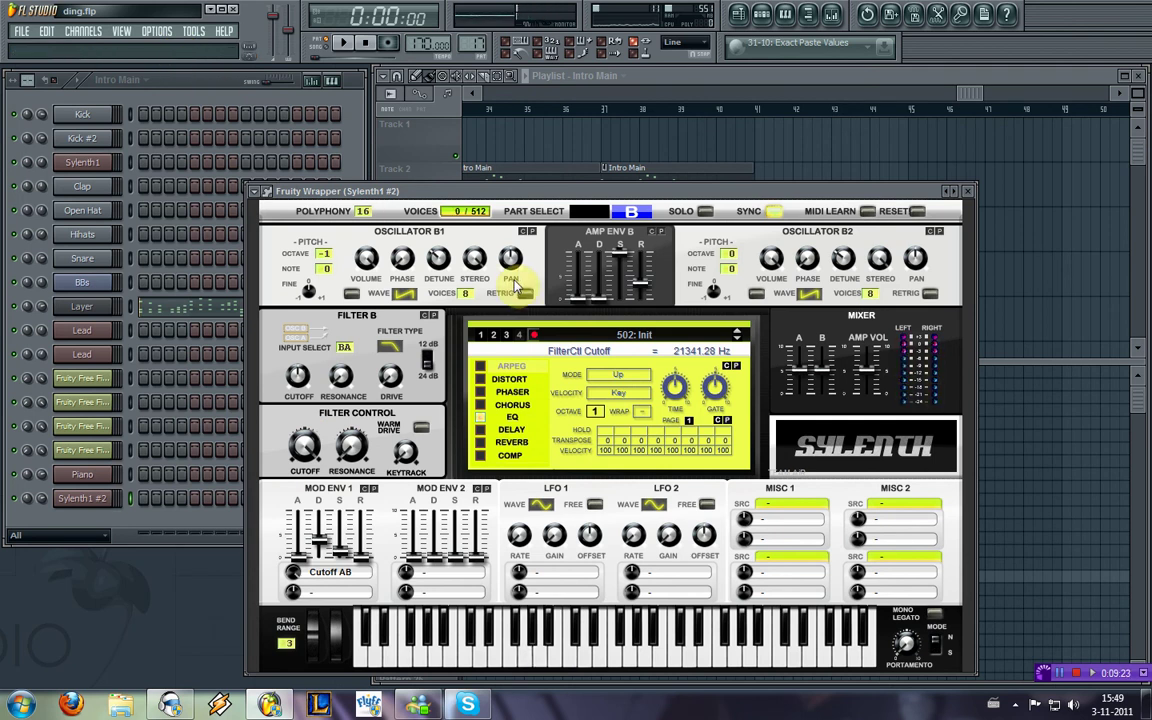
Step: Set amp envelope B's release to 3.72 and audition parts A and B, leaving solo off
click(589, 211)
click(631, 211)
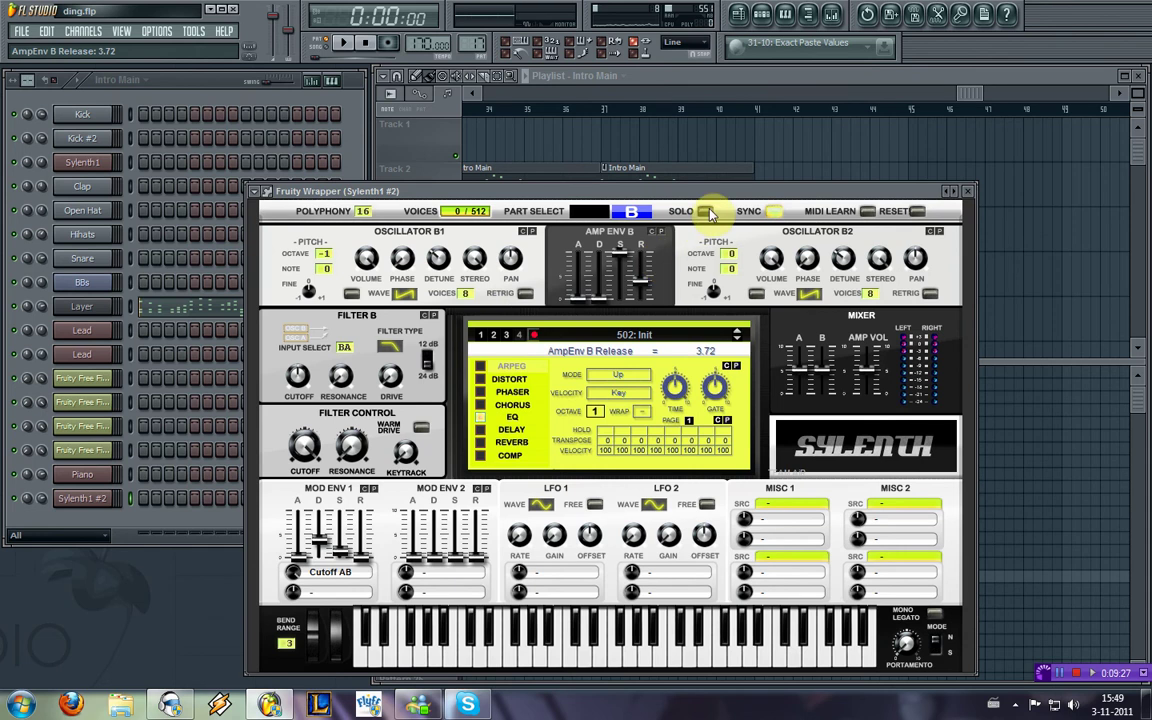
click(708, 211)
click(640, 212)
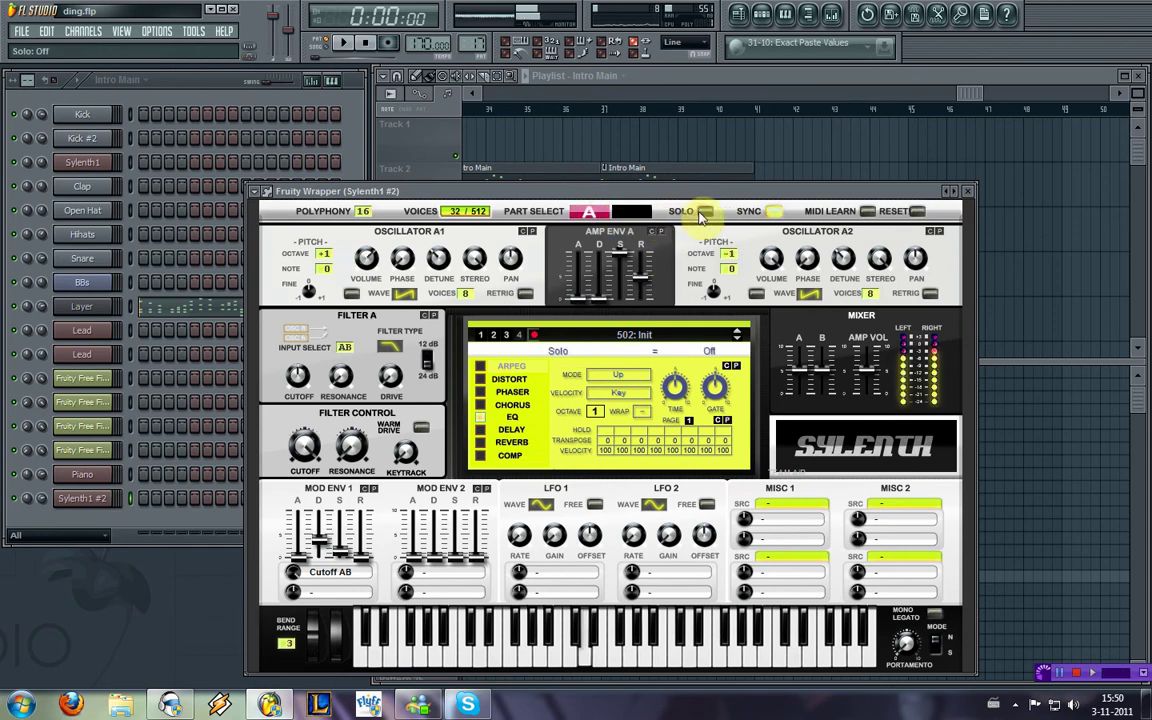
click(631, 212)
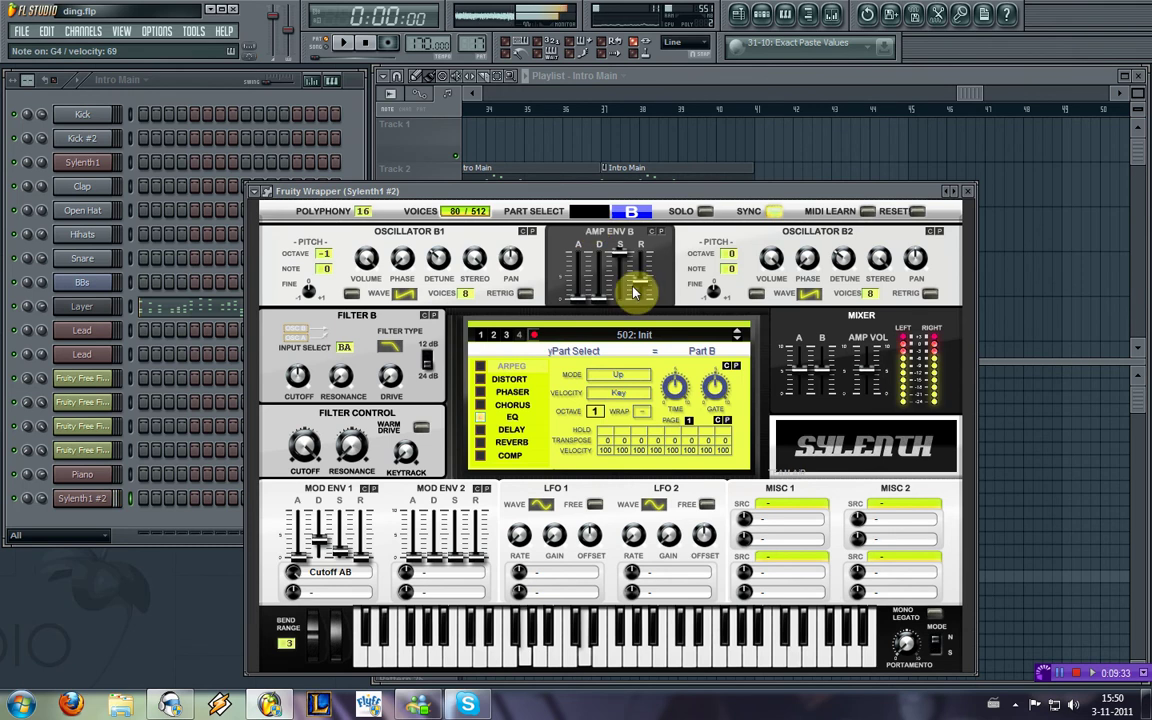
Step: Turn Sync off, display part A, and close the Sylenth1 #2 plugin interface
click(773, 211)
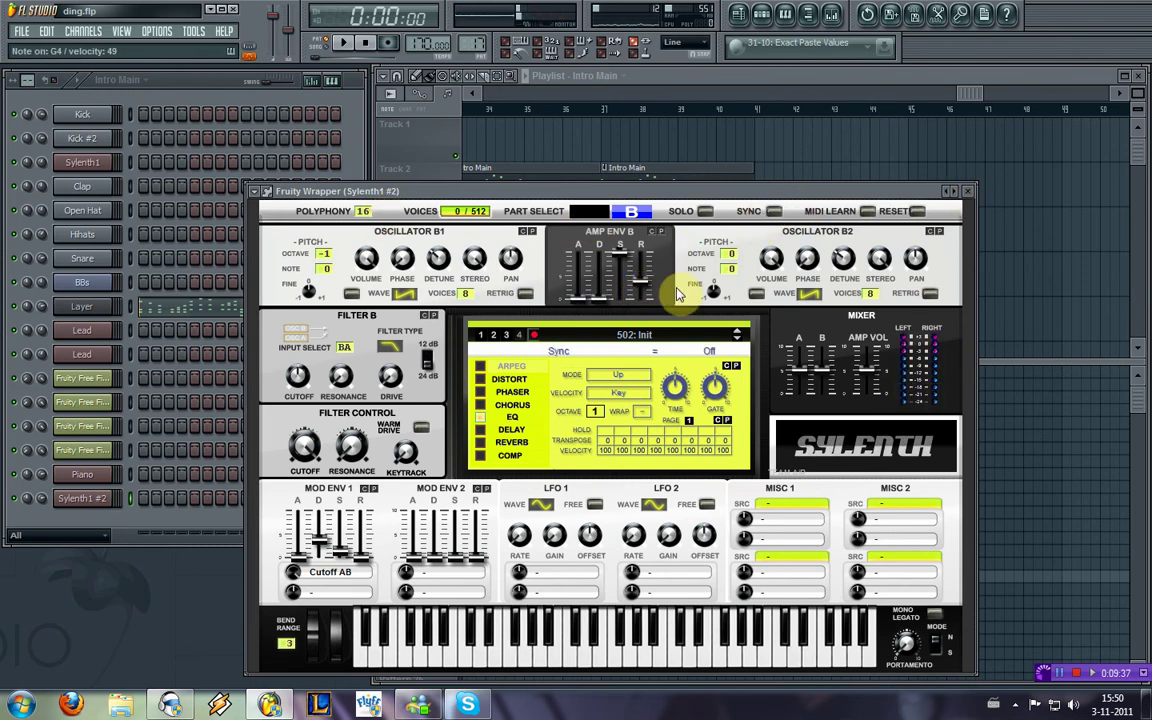
click(588, 211)
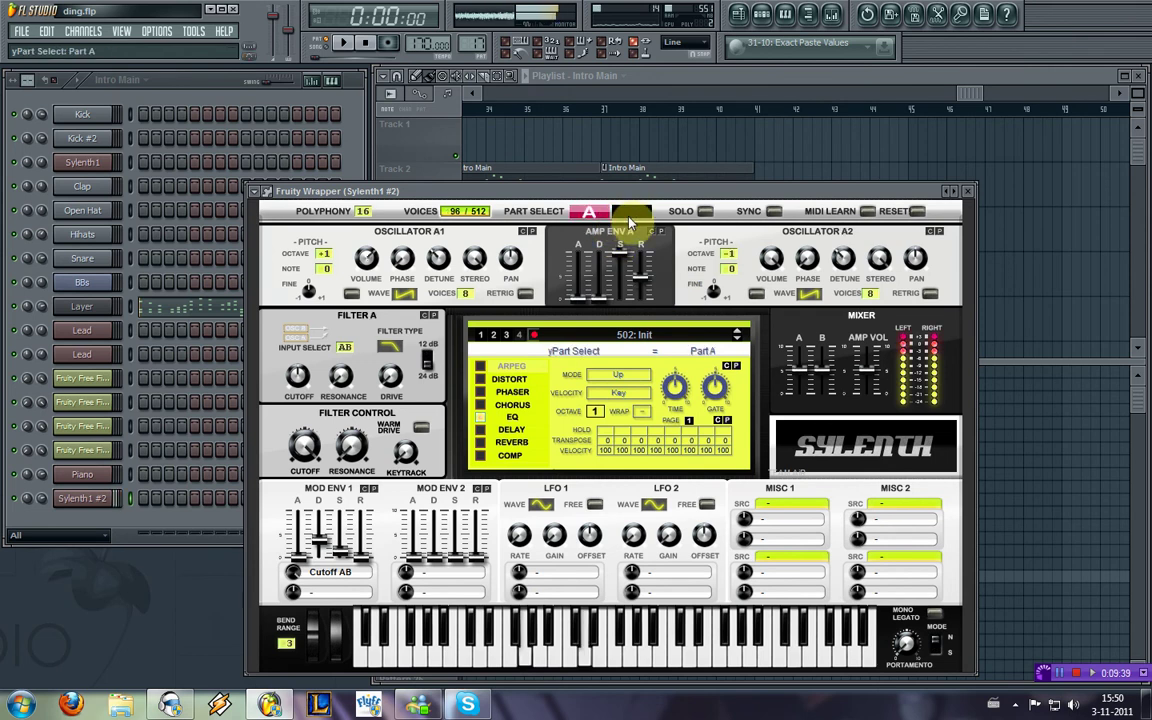
click(967, 191)
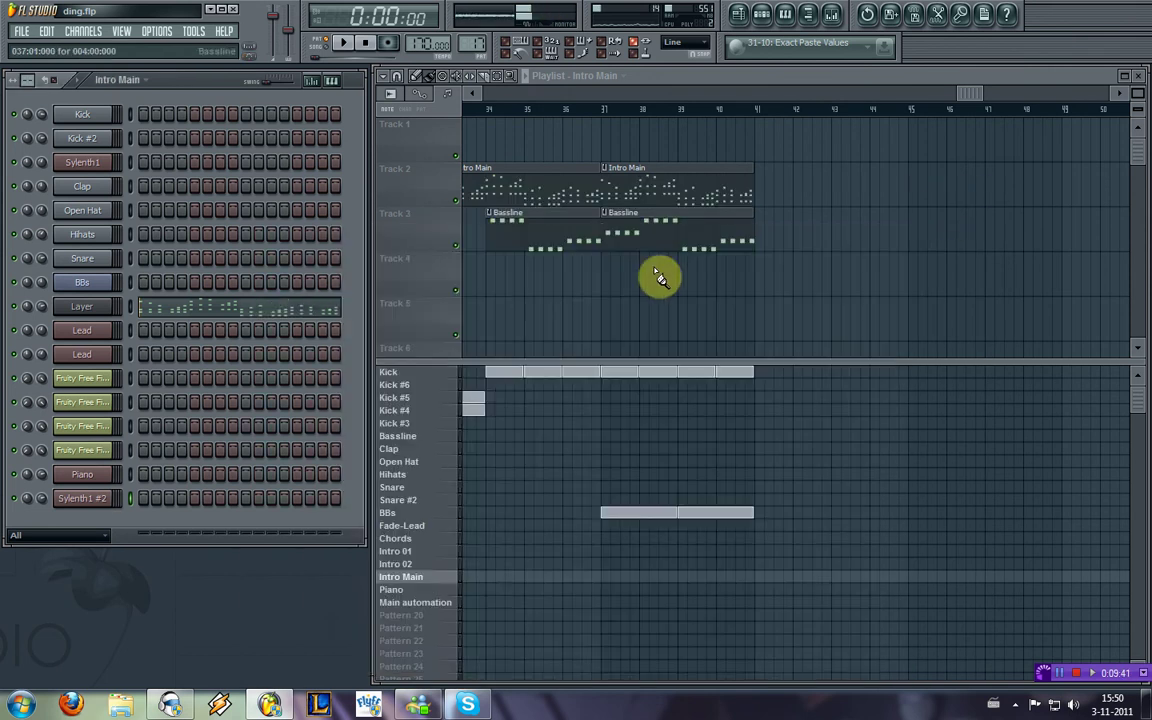
Step: Open the Sylenth1 #2 channel's piano roll and place four two-step off-beat A4 notes in bar 1
right_click(82, 497)
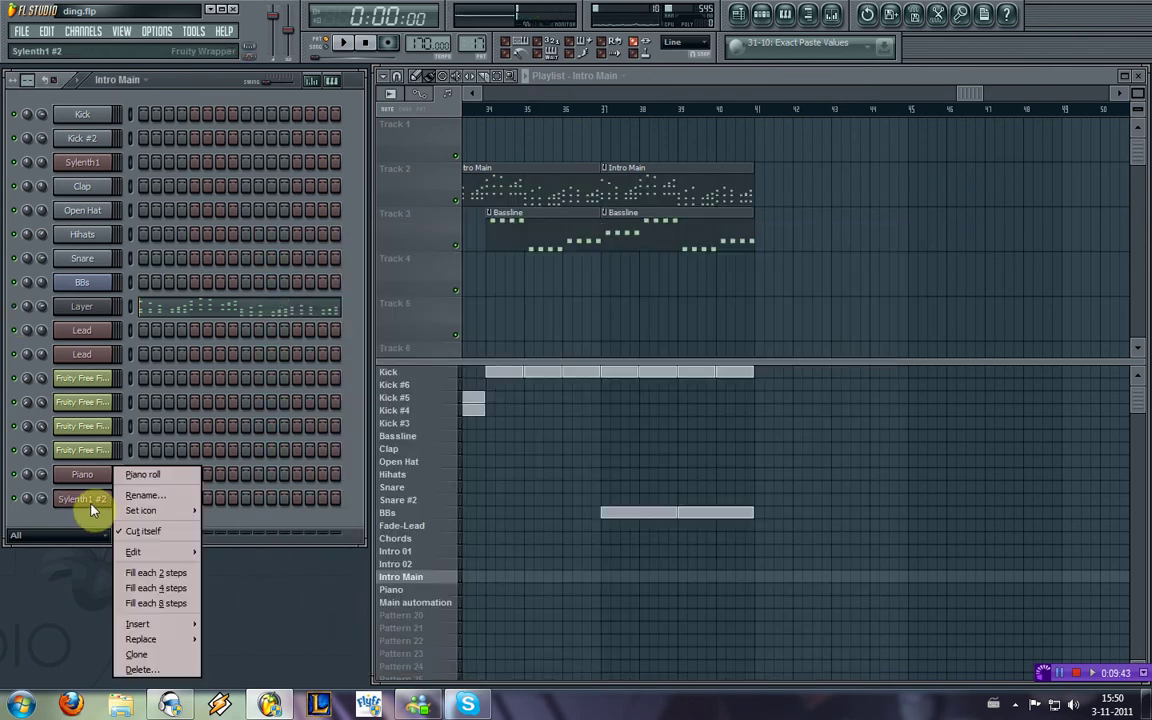
click(140, 474)
drag(182, 262, 167, 257)
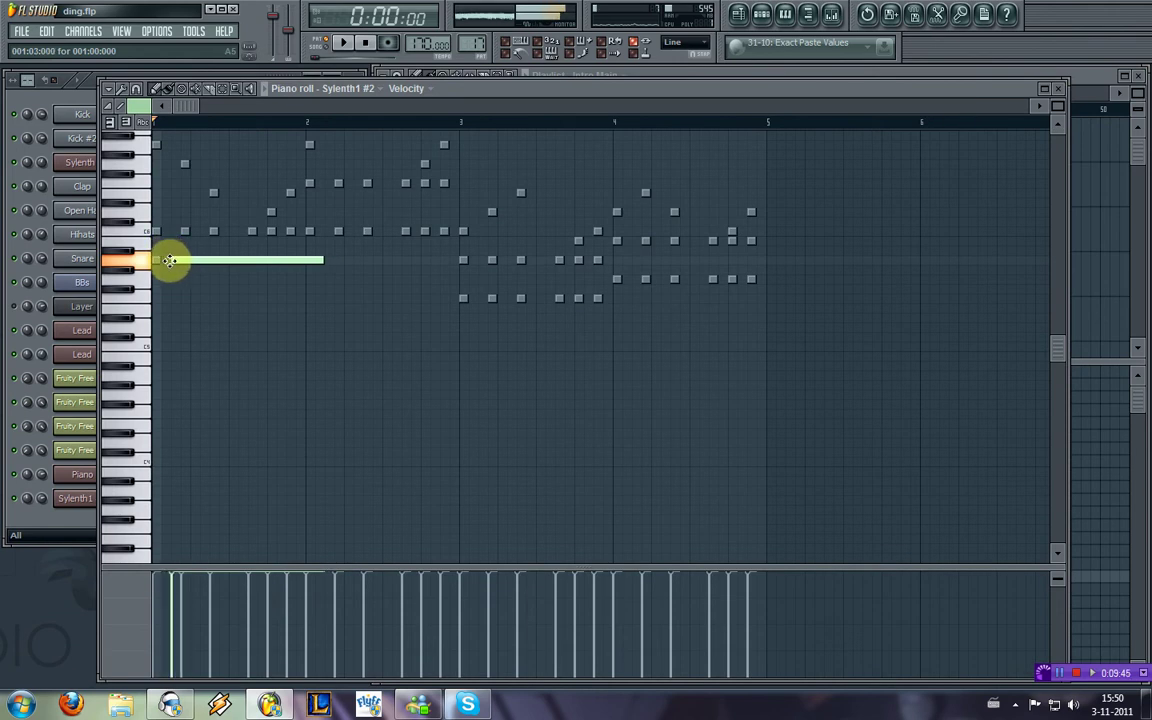
drag(333, 265, 178, 380)
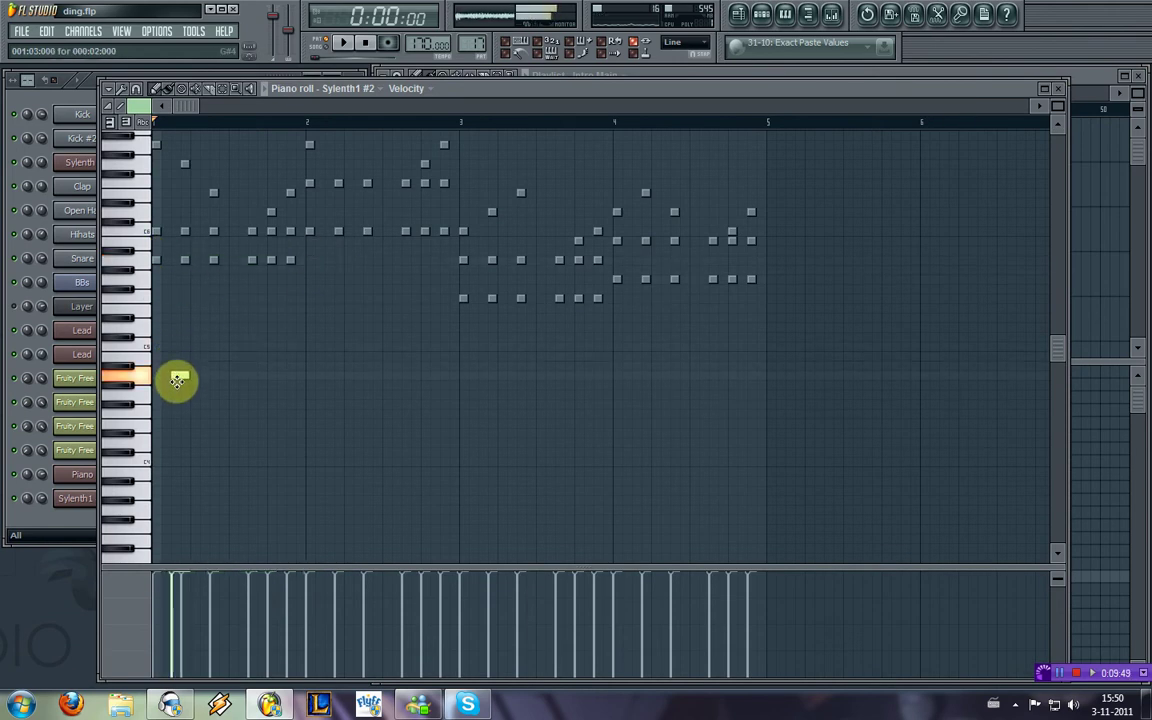
click(211, 375)
click(250, 375)
click(289, 375)
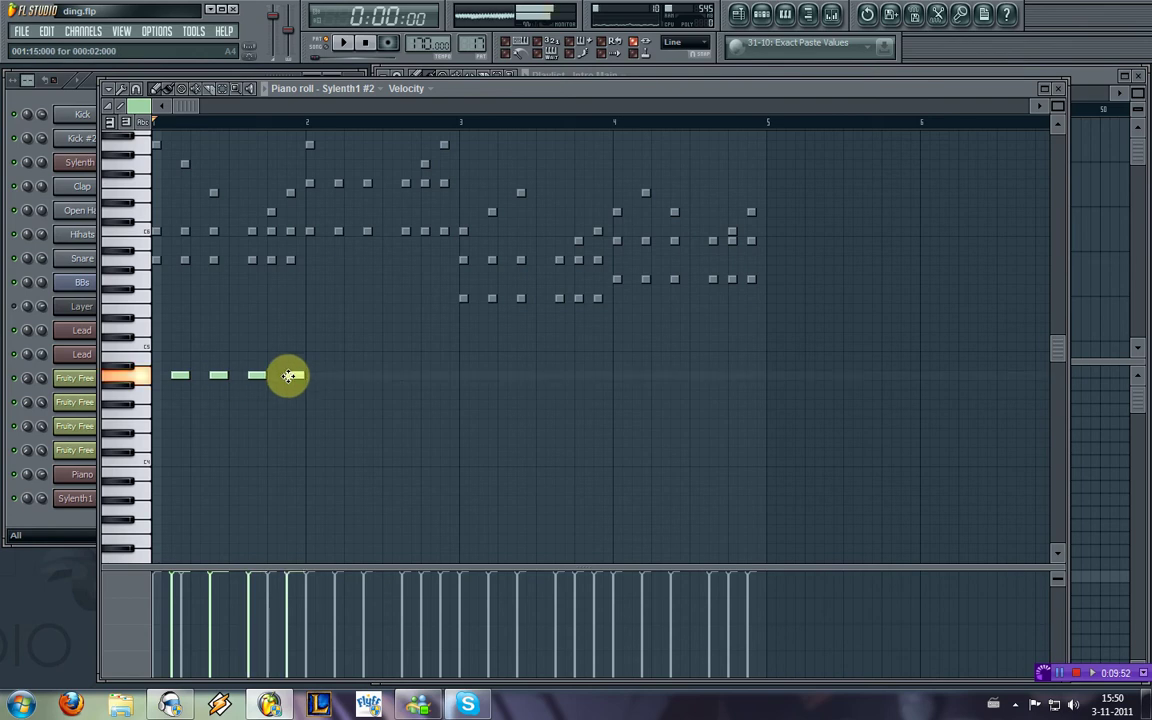
Step: Place four off-beat C5 notes in bar 2, auditioning the pattern while adding them
click(322, 346)
key(space)
click(357, 342)
drag(357, 342, 363, 347)
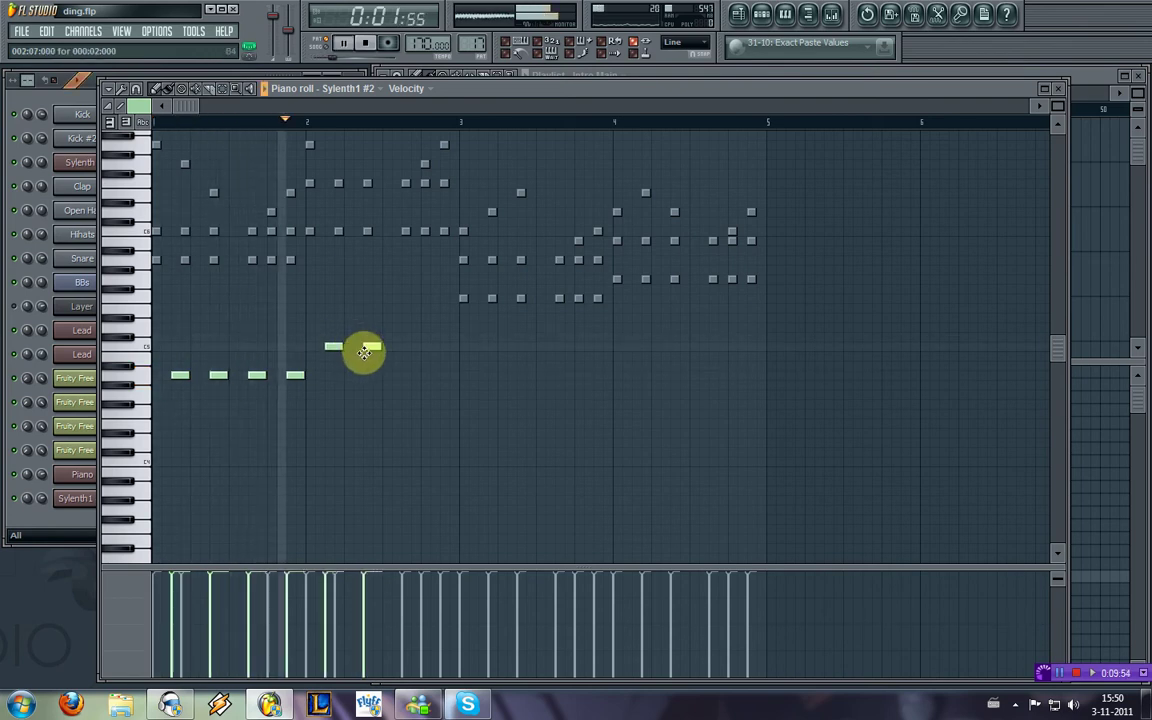
key(space)
click(402, 347)
click(442, 348)
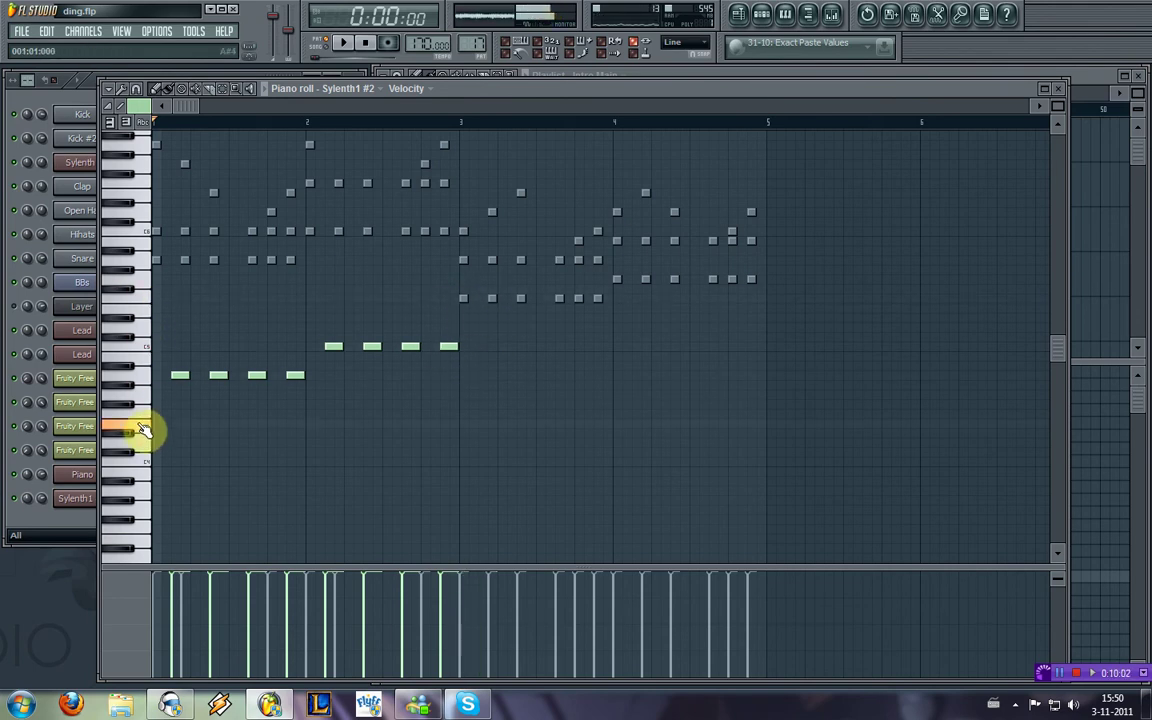
Step: Place four off-beat F4 notes in bar 3 and start pattern playback
click(482, 413)
click(527, 414)
click(566, 413)
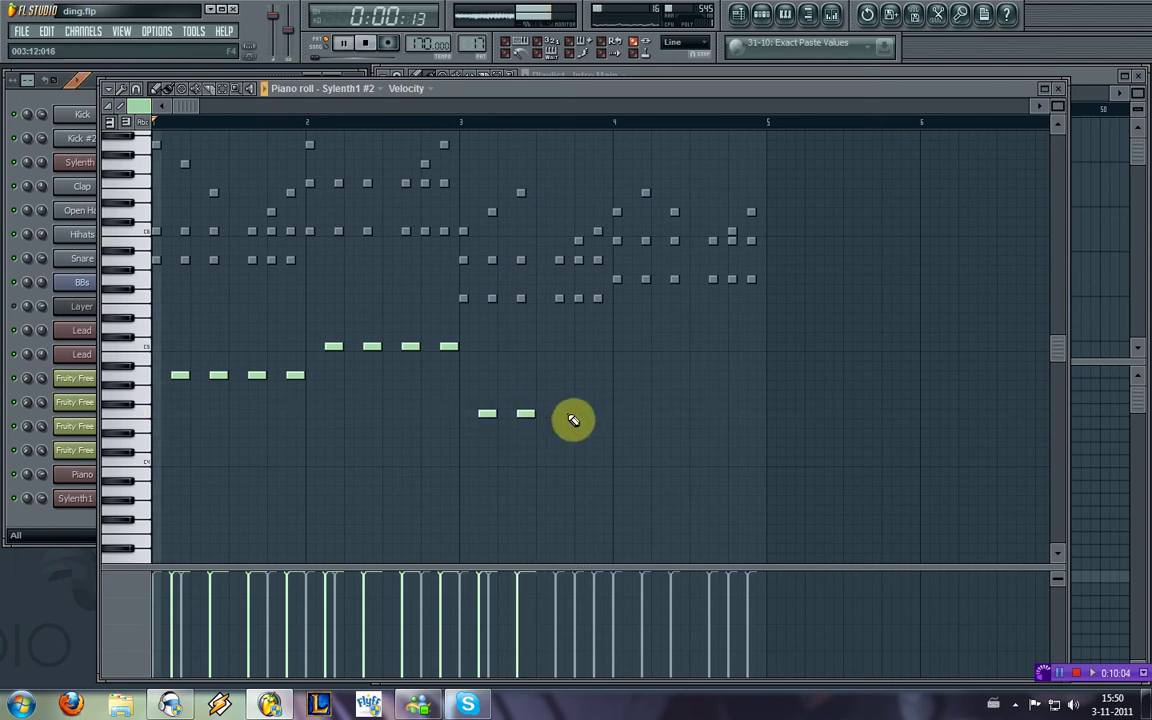
key(space)
click(597, 414)
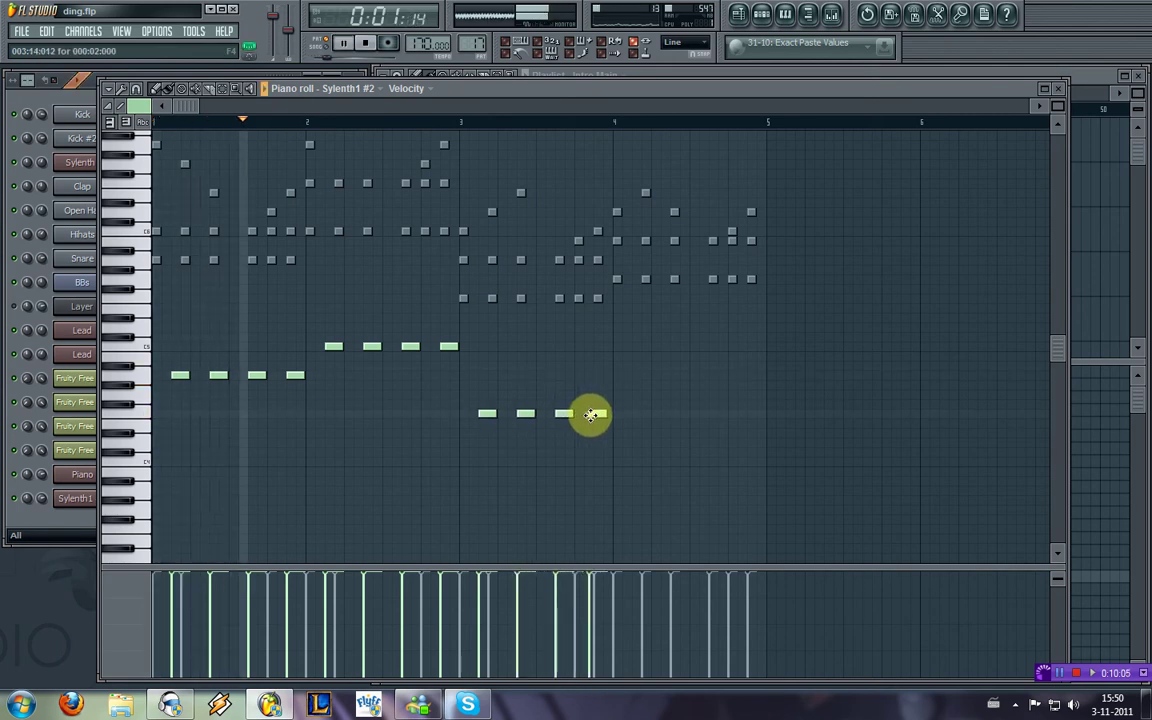
Step: Place four off-beat G4 notes in bar 4 and stop playback
click(636, 394)
click(671, 396)
click(719, 394)
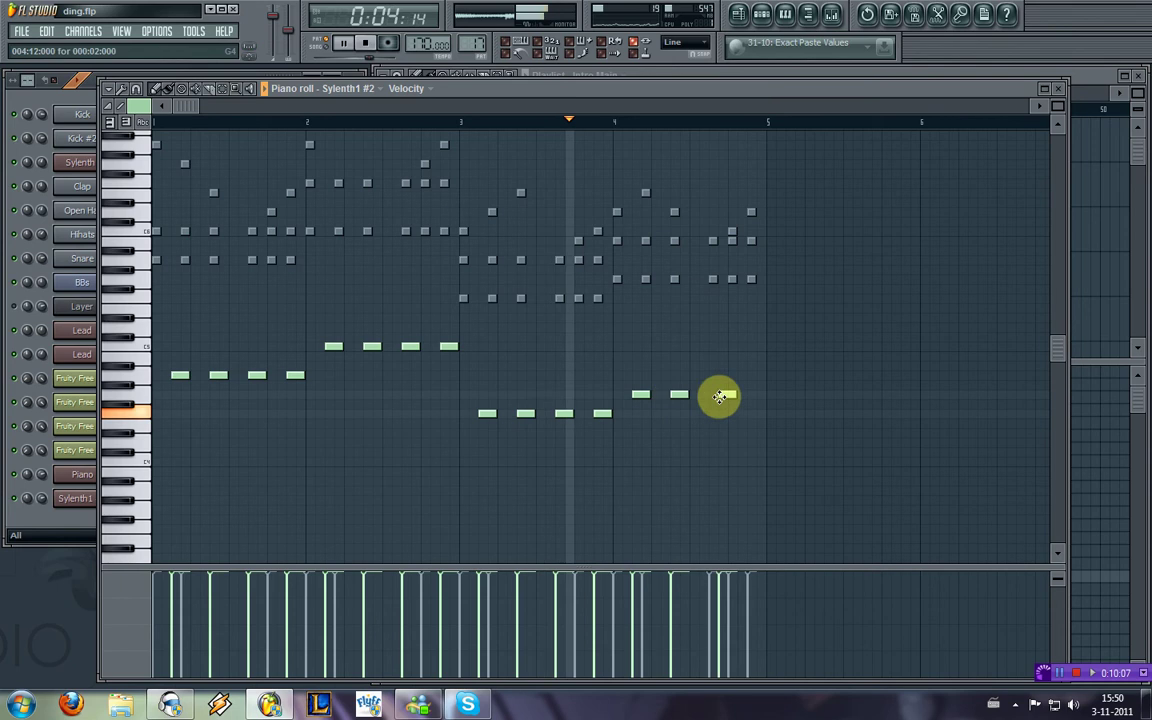
click(750, 395)
key(space)
Step: Add the melody notes A5, G5 and E5 in the first half of bar 1, checking them by playback
scroll(175, 316, up, 3)
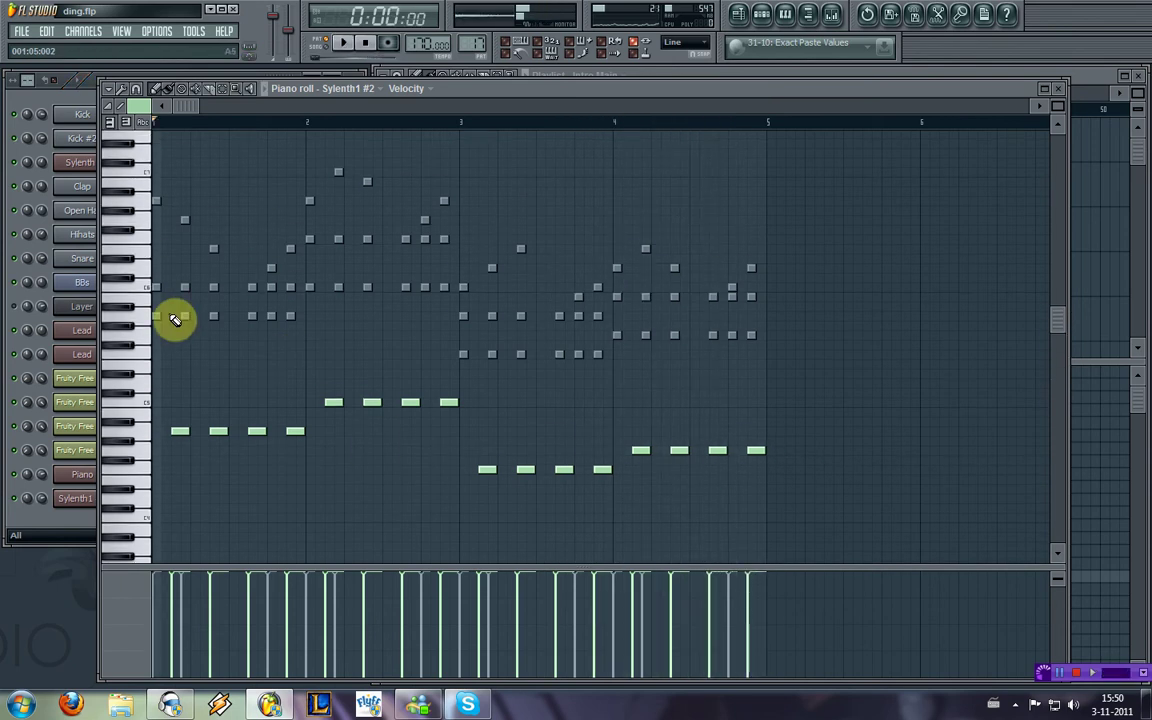
click(160, 203)
drag(170, 207, 154, 319)
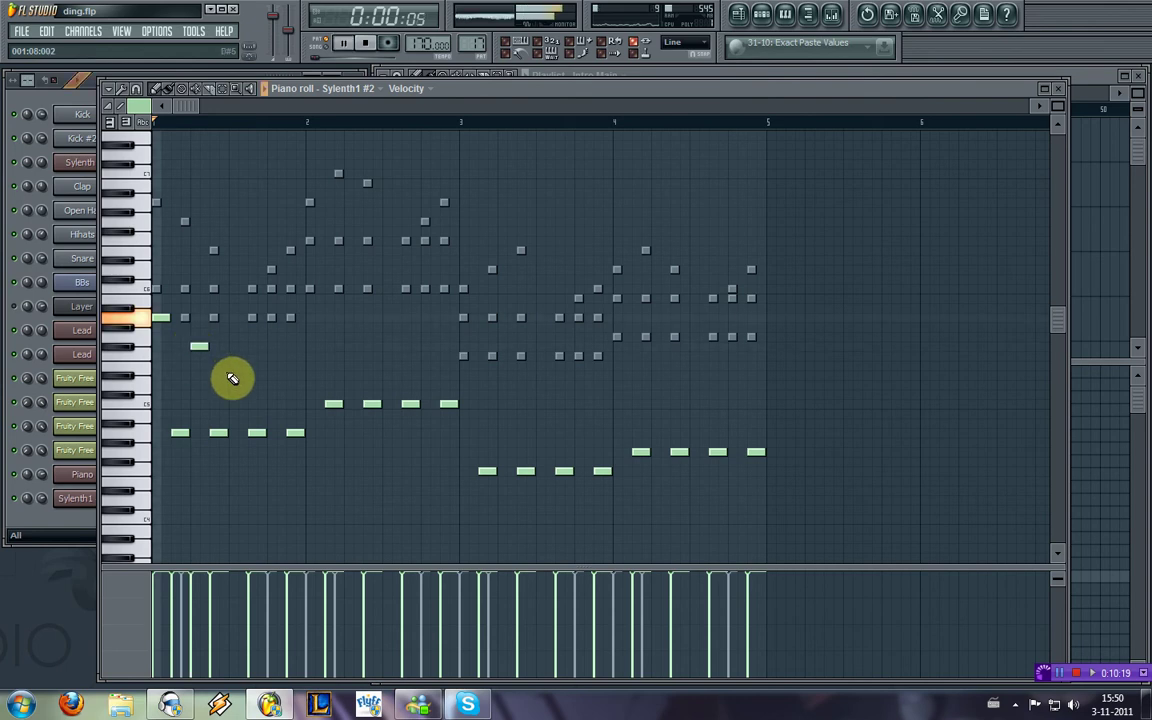
key(space)
click(197, 349)
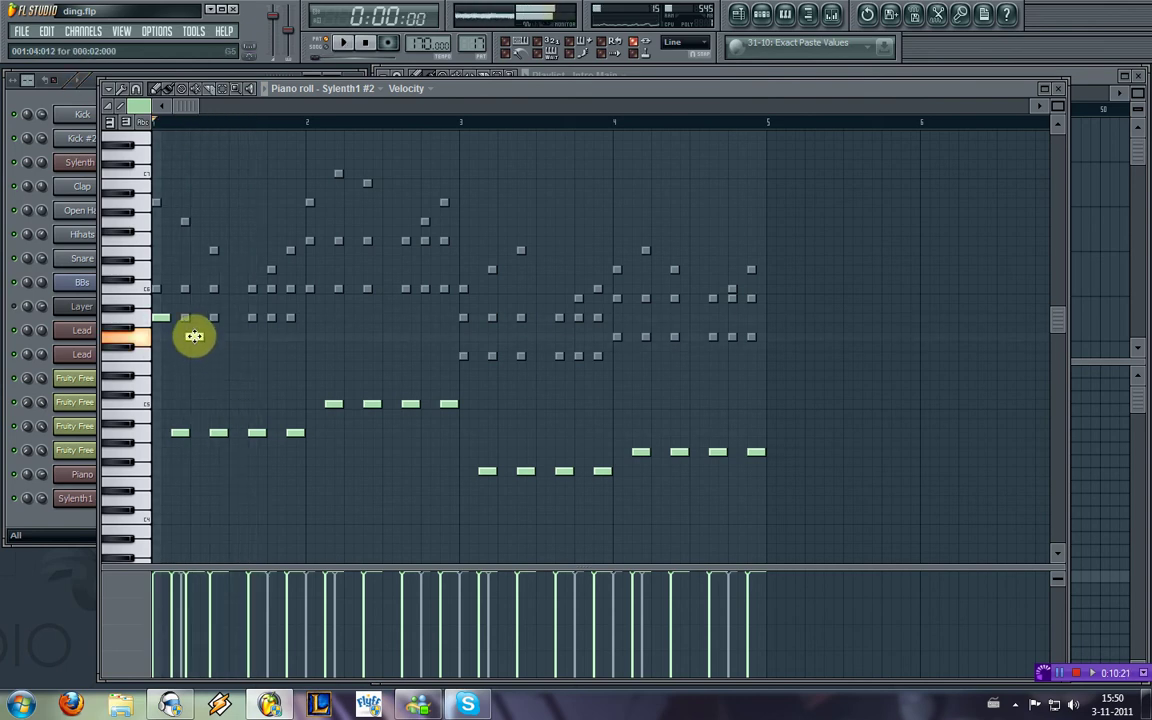
key(space)
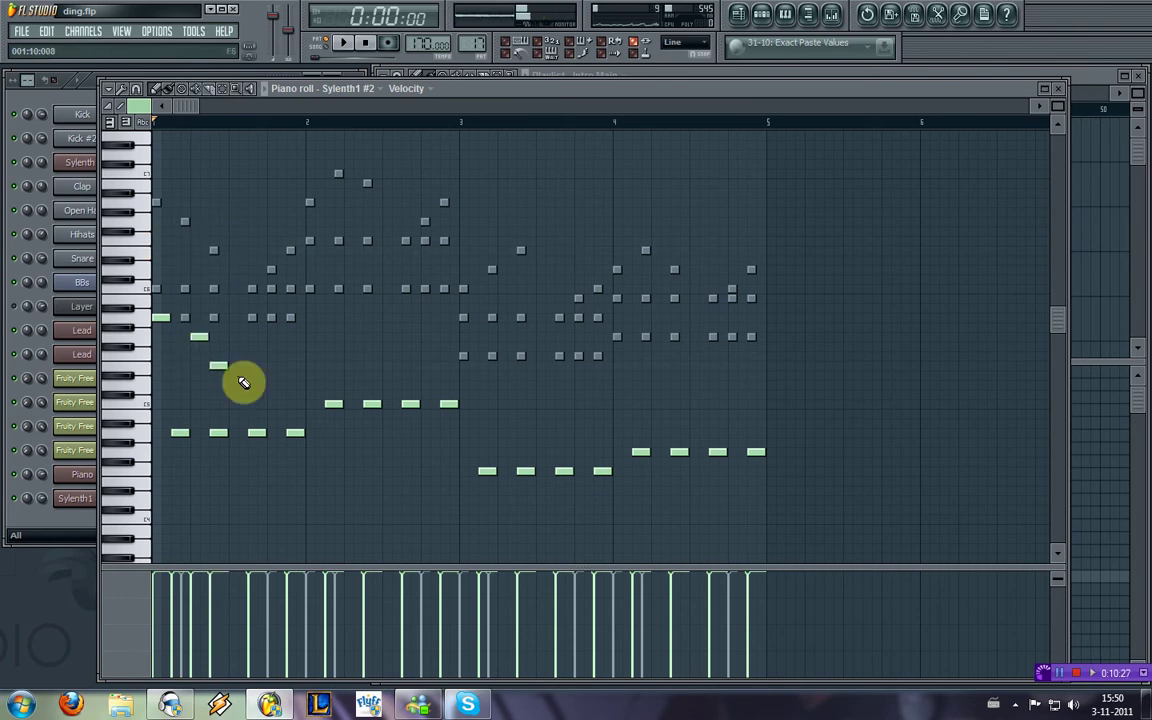
Step: Delete the second A4 note in bar 1, beneath the E5 melody note, and play back the pattern
key(space)
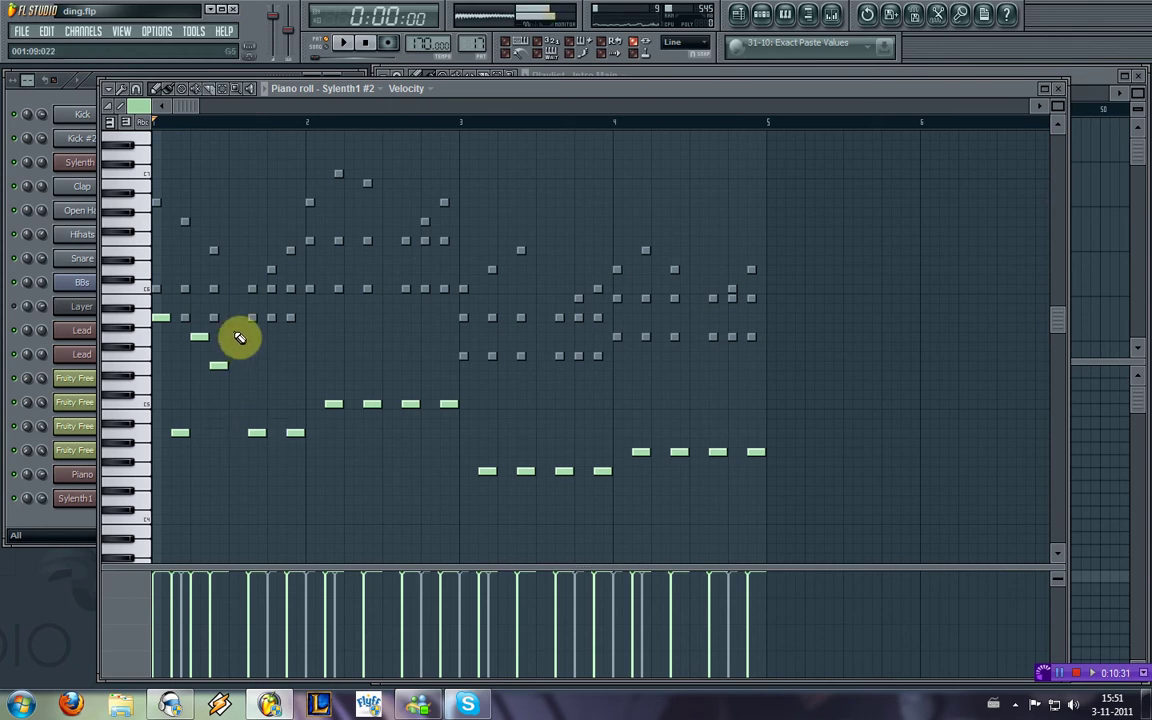
key(space)
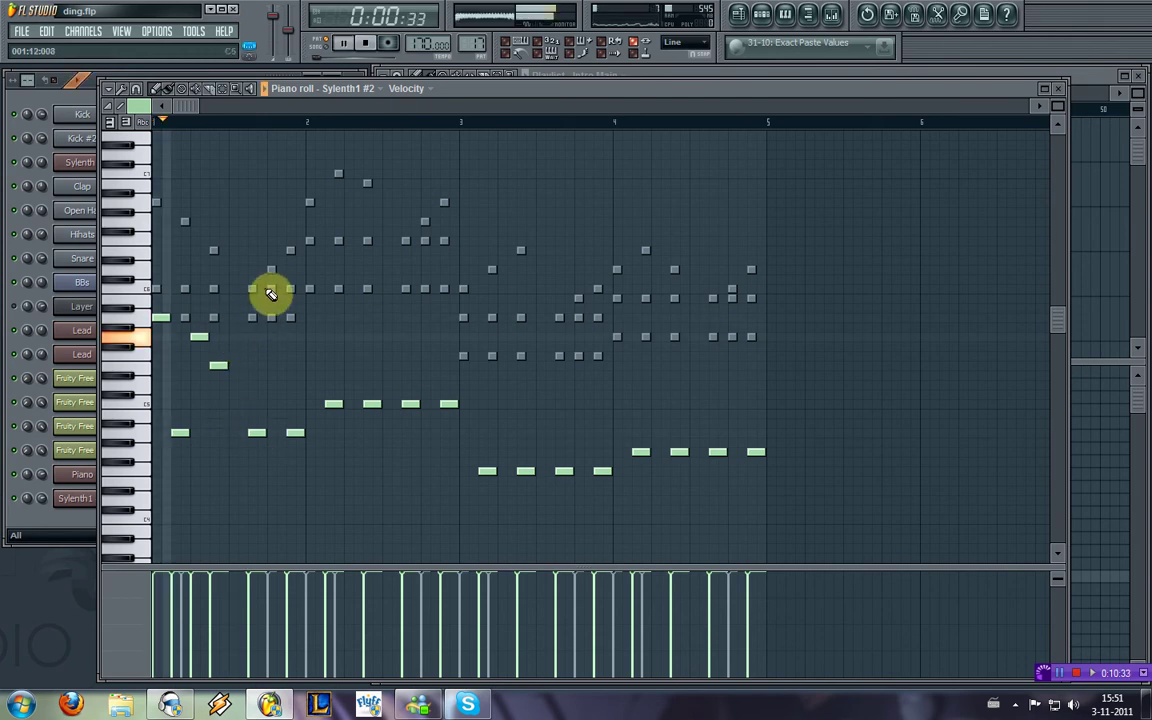
key(space)
key(space)
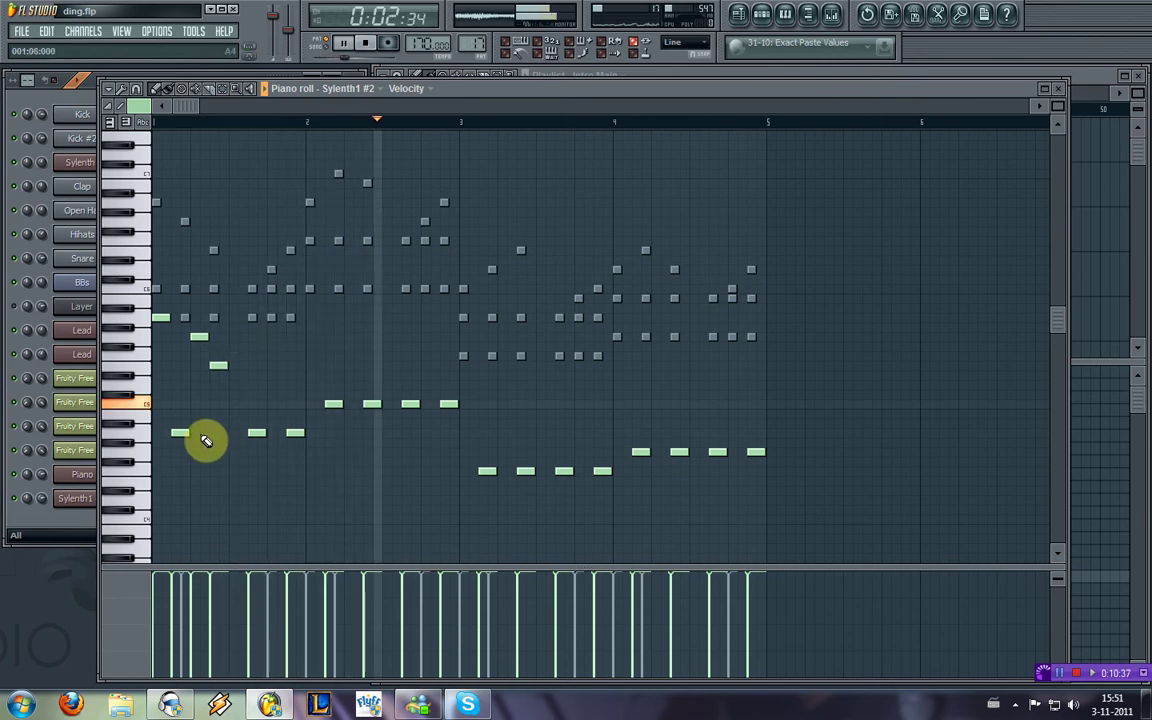
key(space)
Step: Transpose all notes up one octave and add A6, C7 and B6 melody notes in bar 2
key(ctrl+a)
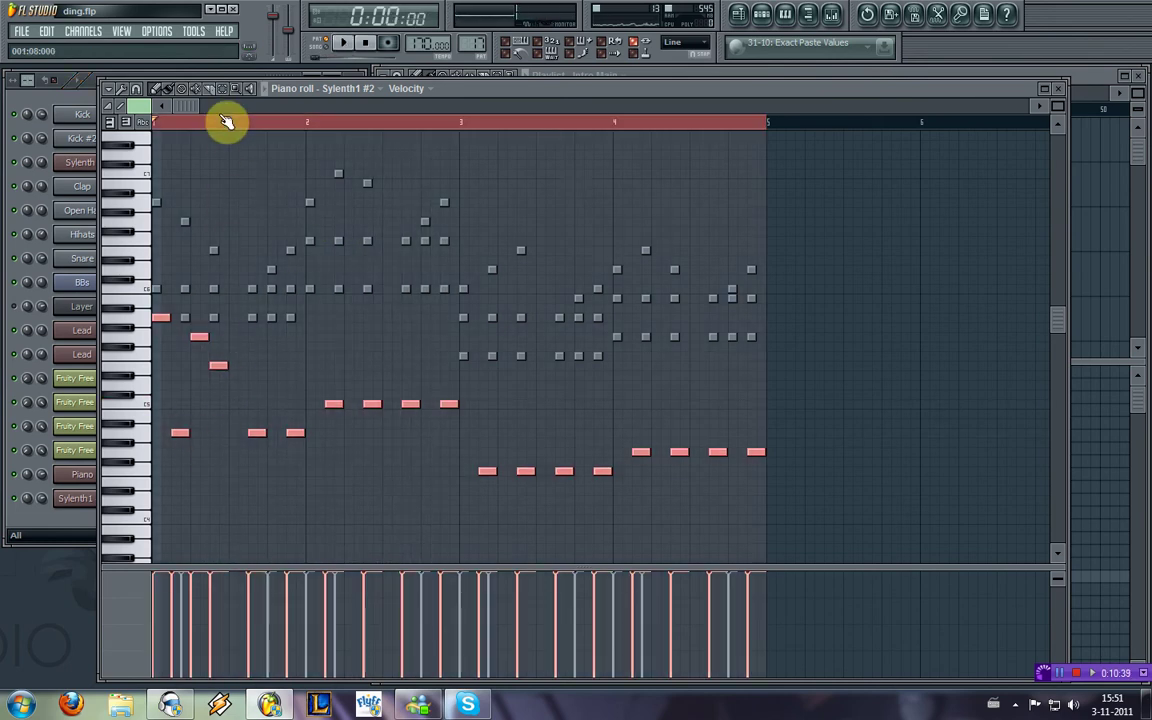
key(ctrl+Up)
key(ctrl+d)
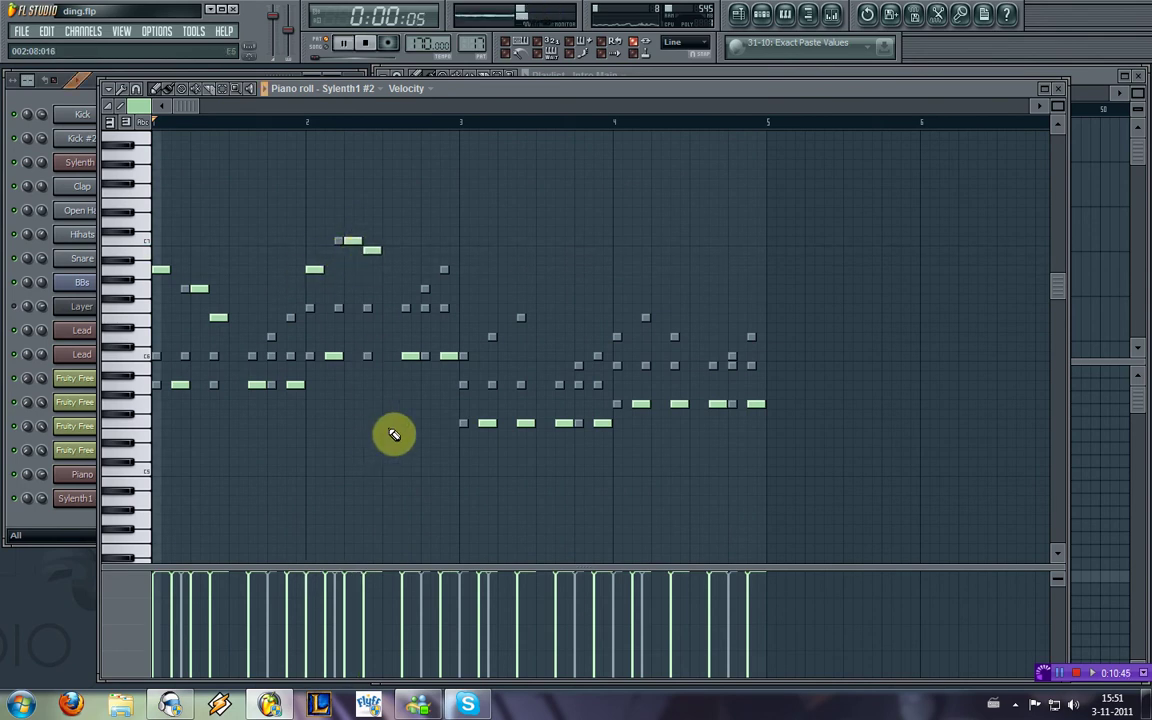
Step: Add melody notes C6, D6, E6 in bar 3 and D6, E6, D6 in bar 4, removing each bar's second off-beat note
click(466, 355)
click(505, 336)
click(517, 318)
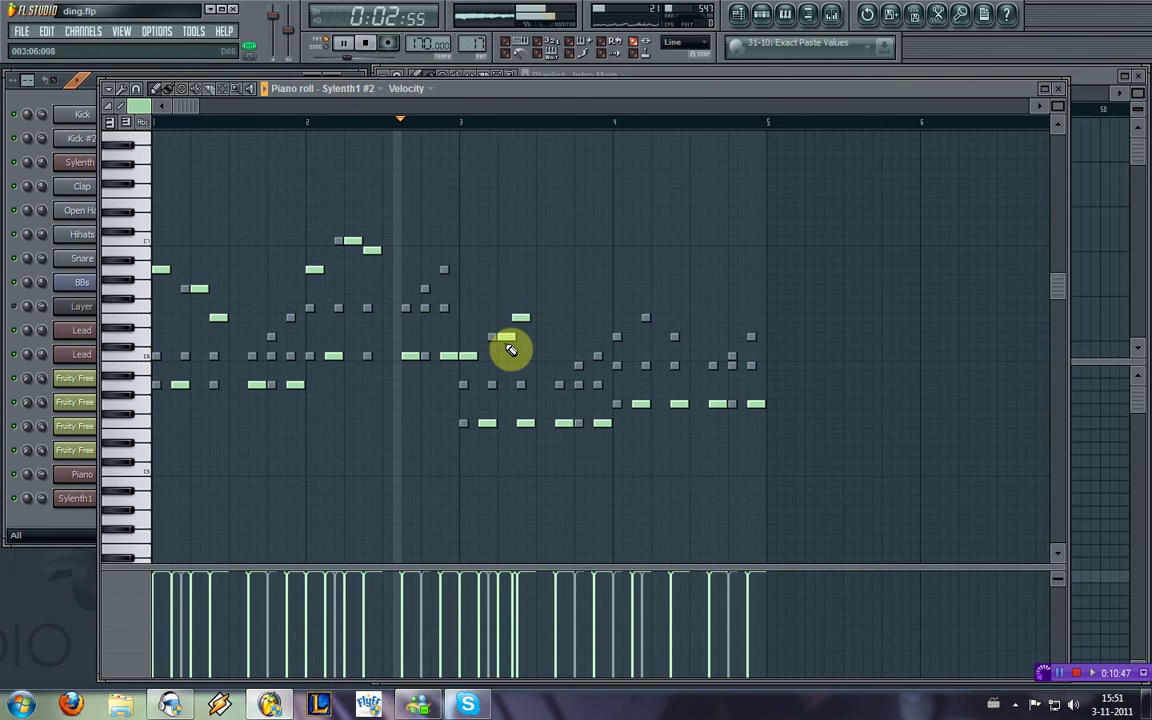
right_click(525, 422)
key(space)
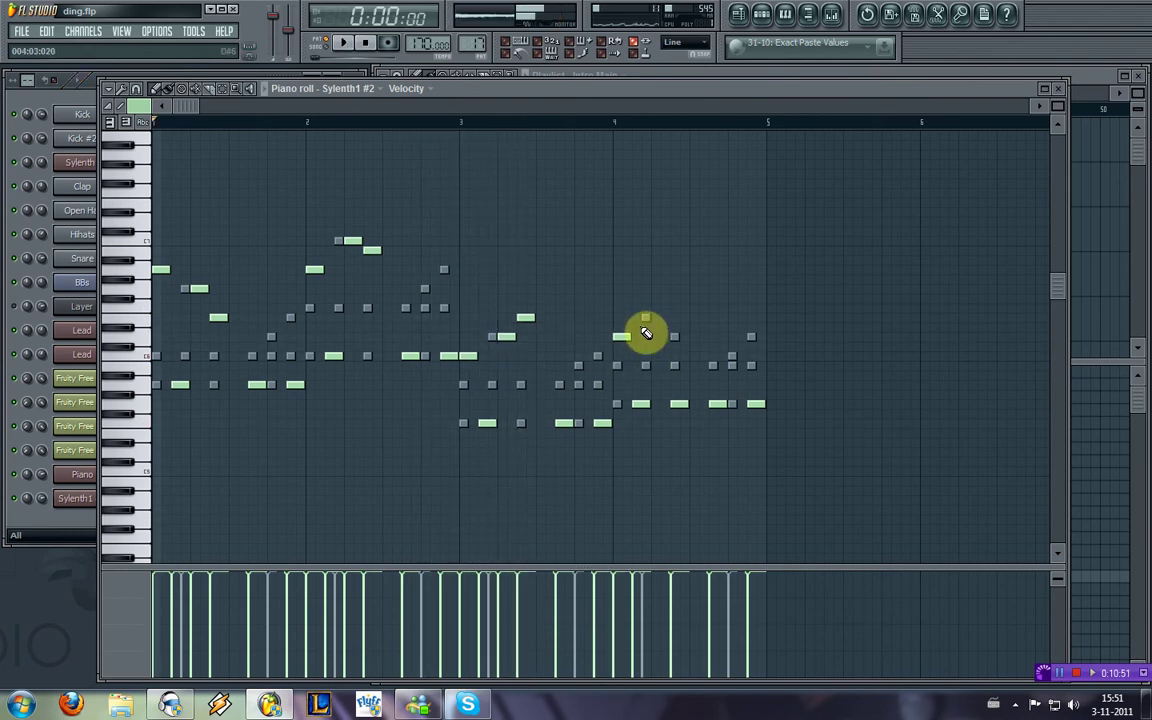
right_click(679, 405)
Step: Add D6 and E6 melody notes at the end of bar 1, delete its last A5 note, and audition the result
click(295, 317)
key(space)
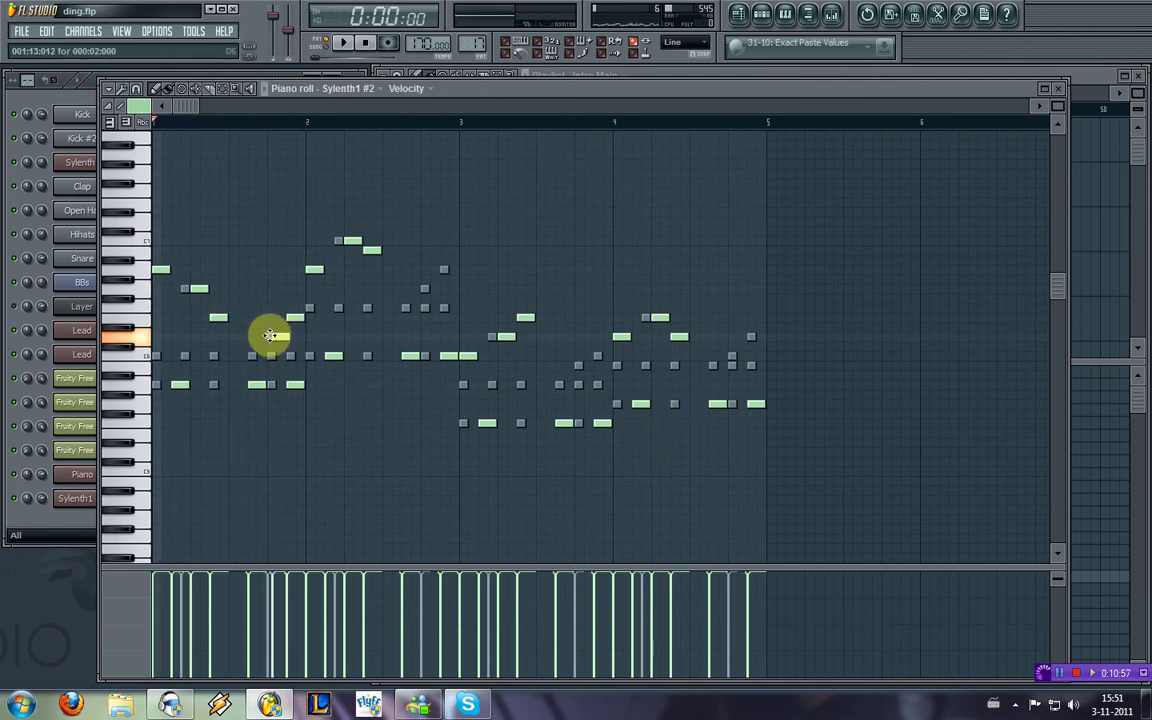
right_click(293, 380)
key(space)
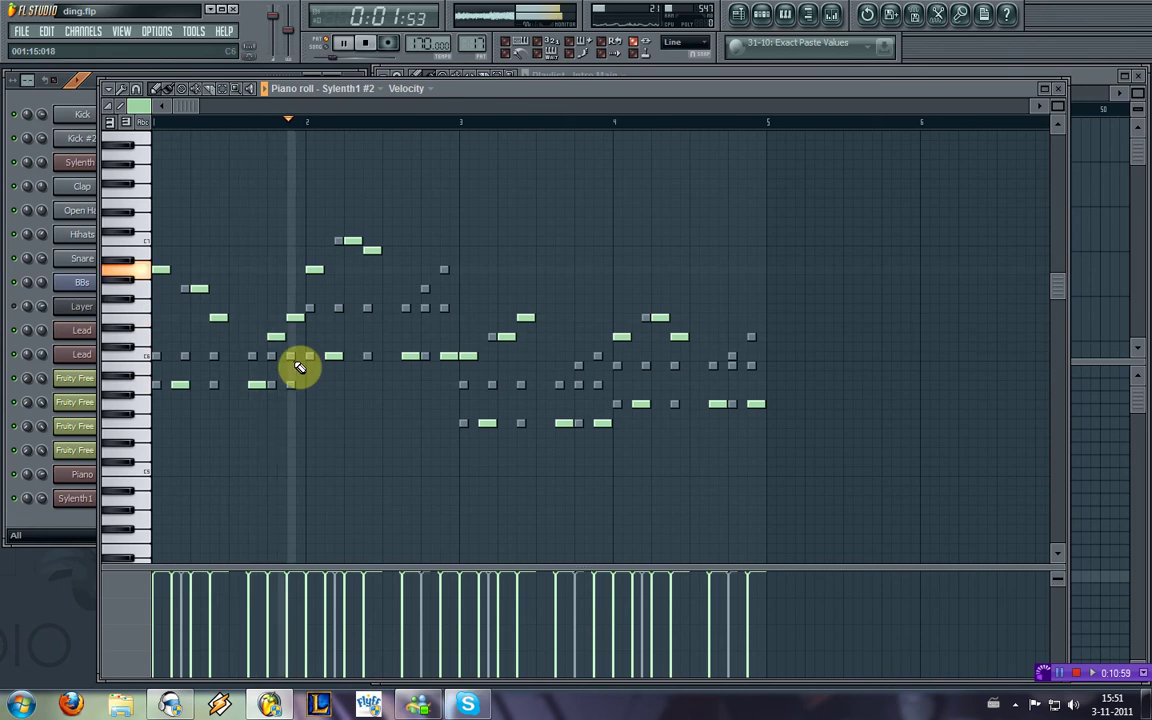
key(space)
Step: Replace the closing off-beat notes with G6 and F6 in bar 2, B5 and C6 in bar 3, and C6 and B5 in bar 4
click(424, 290)
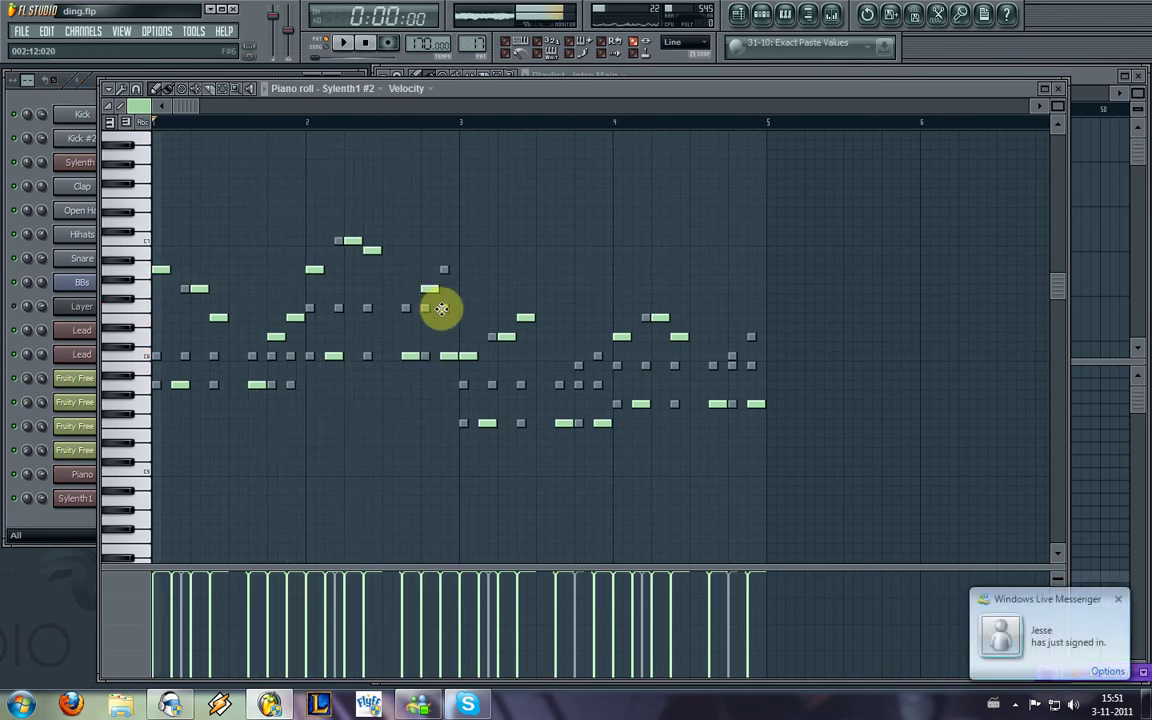
click(579, 367)
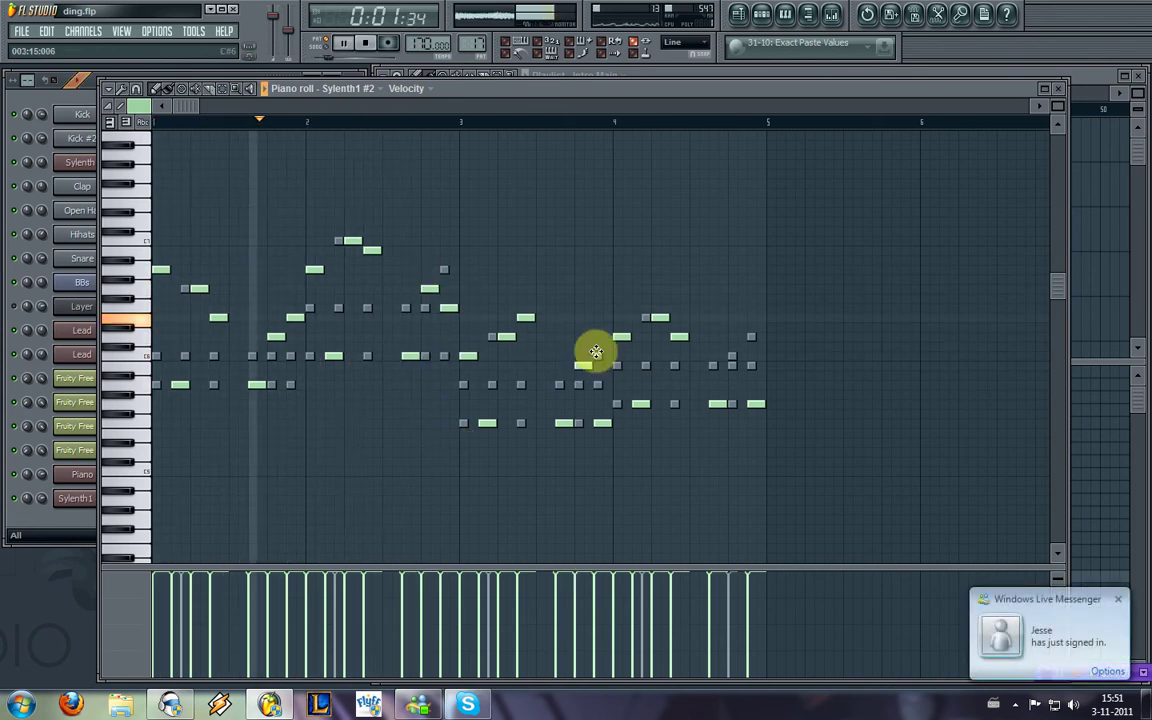
click(597, 356)
right_click(601, 423)
click(727, 356)
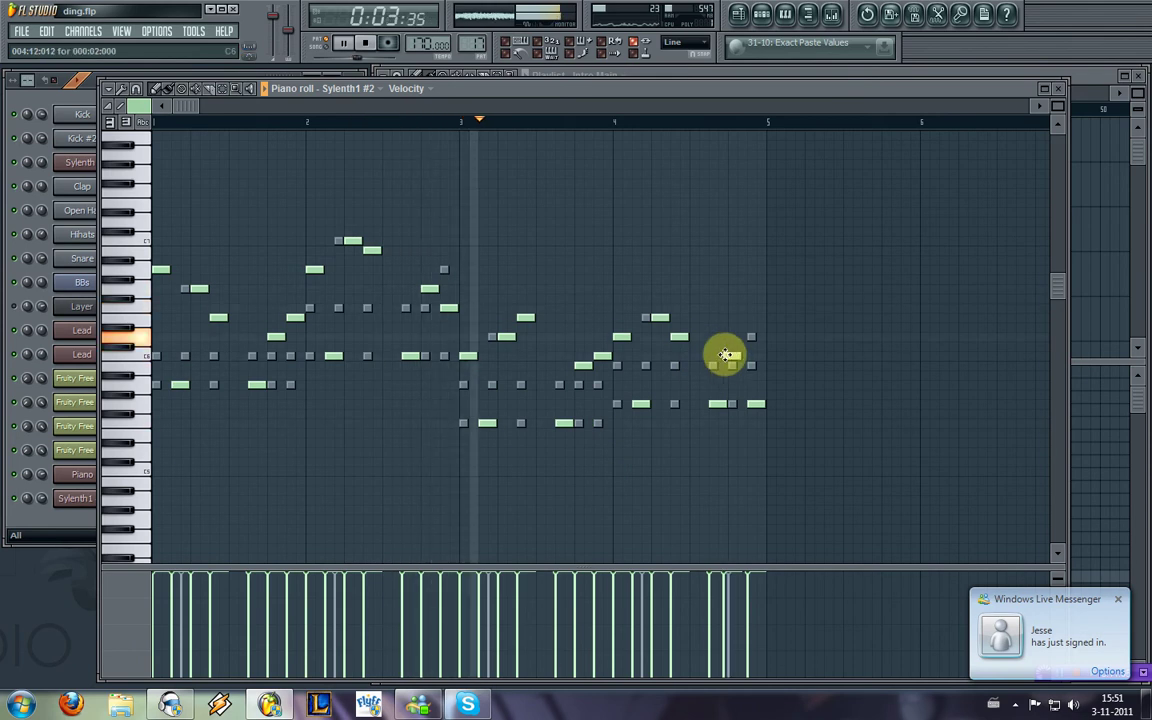
click(745, 364)
right_click(756, 403)
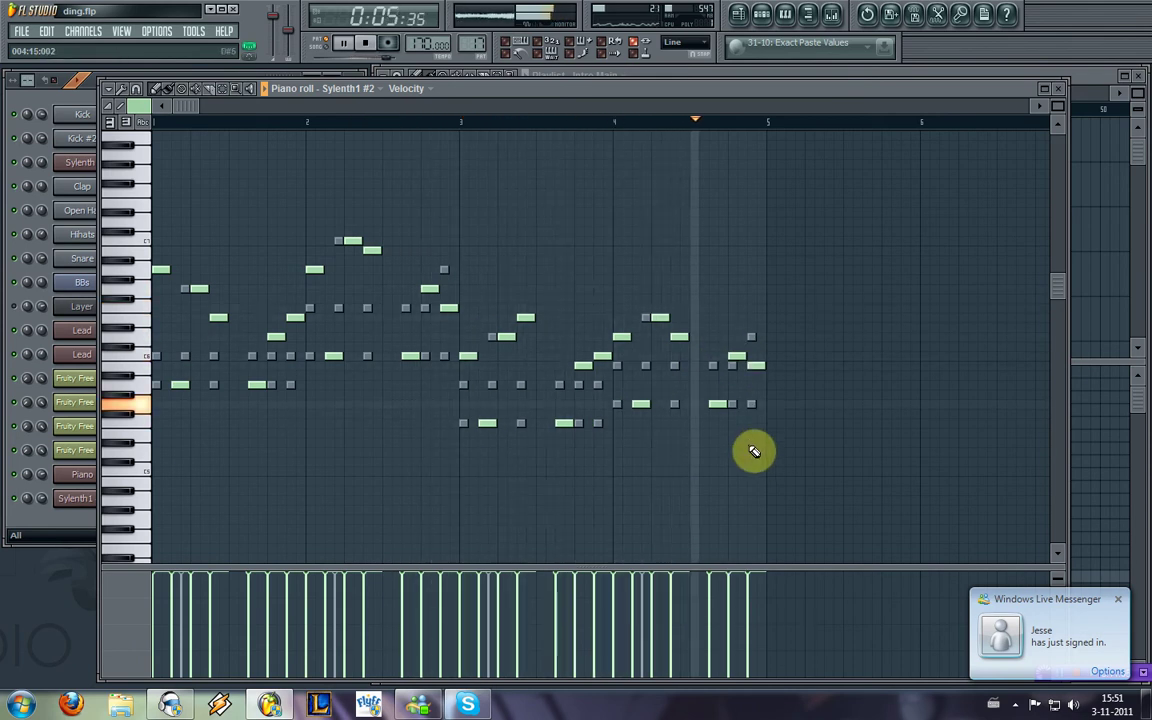
Step: Audition the pattern, raising the last note of bar 2 to A6 and the last note of bar 4 to D6
key(space)
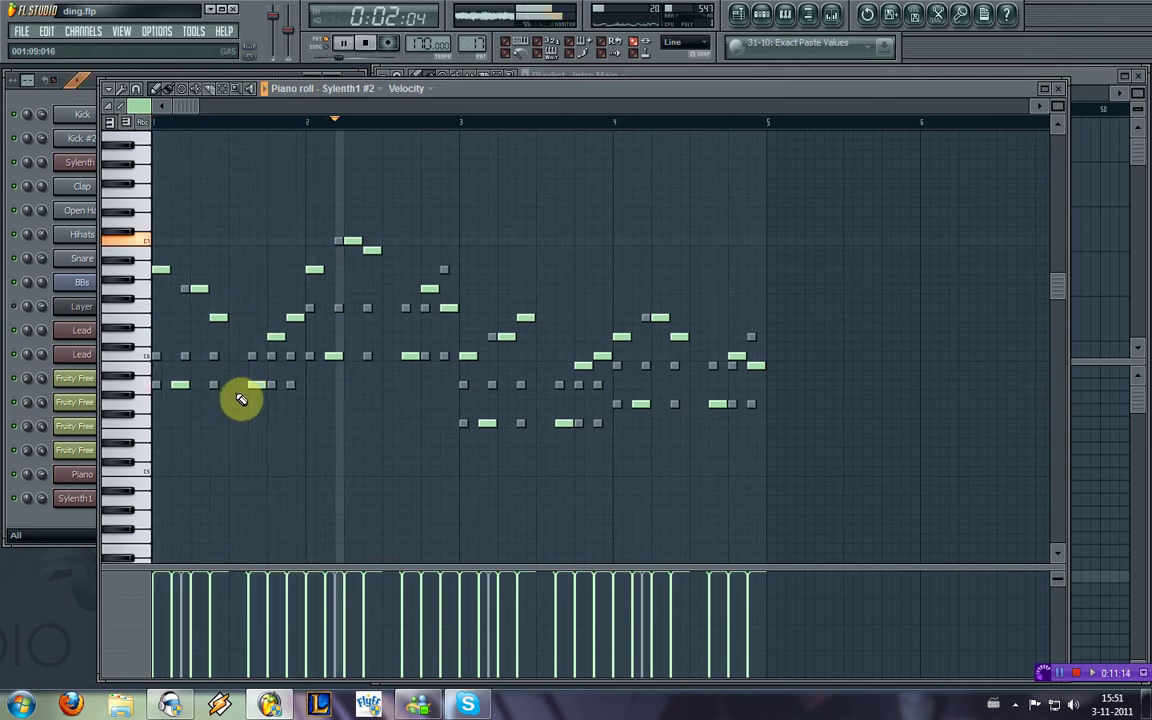
key(space)
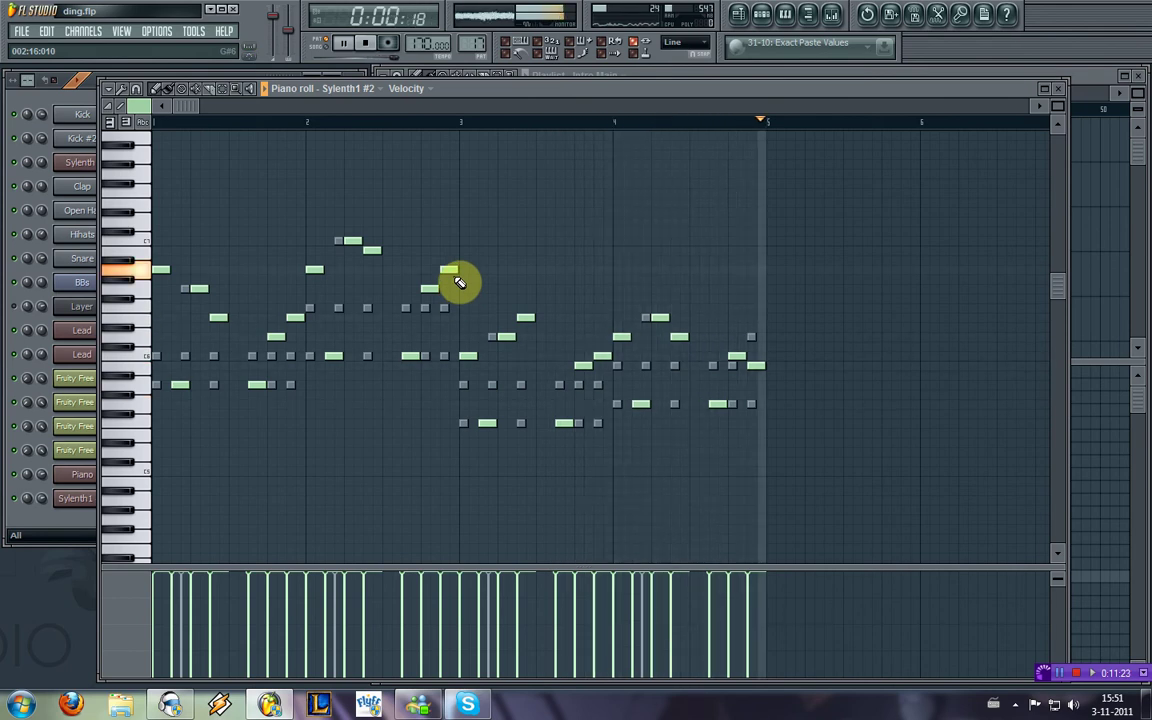
drag(753, 364, 753, 336)
key(space)
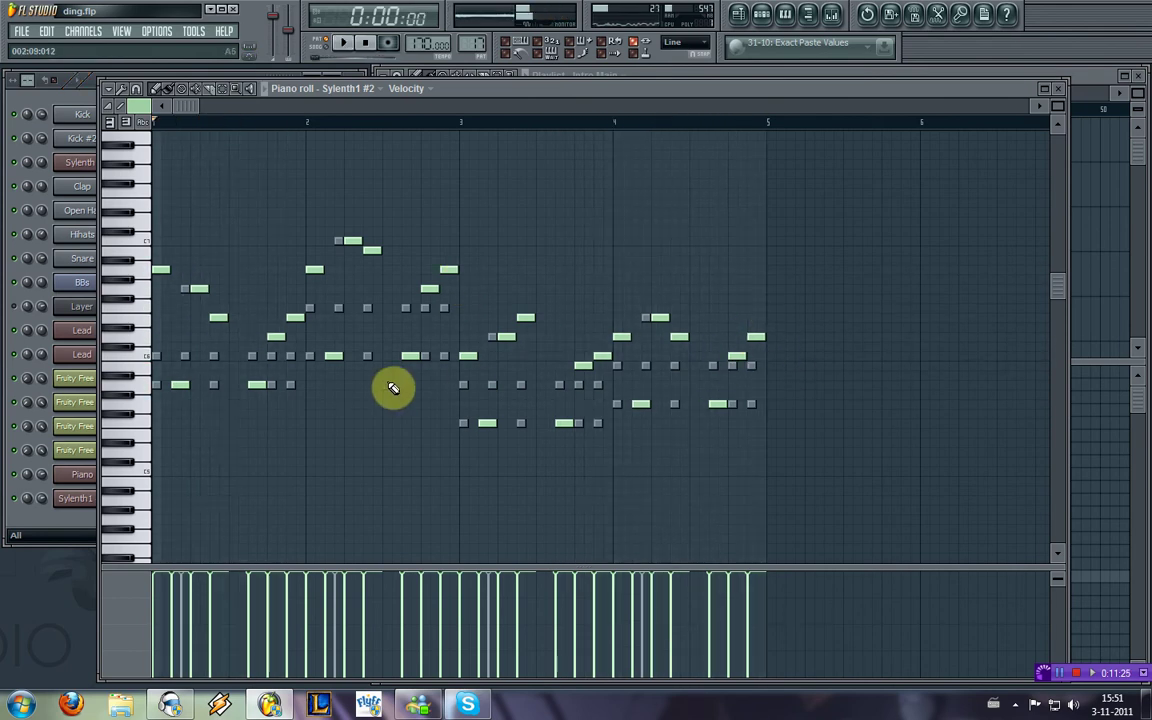
Step: Transpose all Sylenth1 #2 notes down one octave, play the pattern, and deselect the notes
key(ctrl+a)
key(ctrl+Down)
key(space)
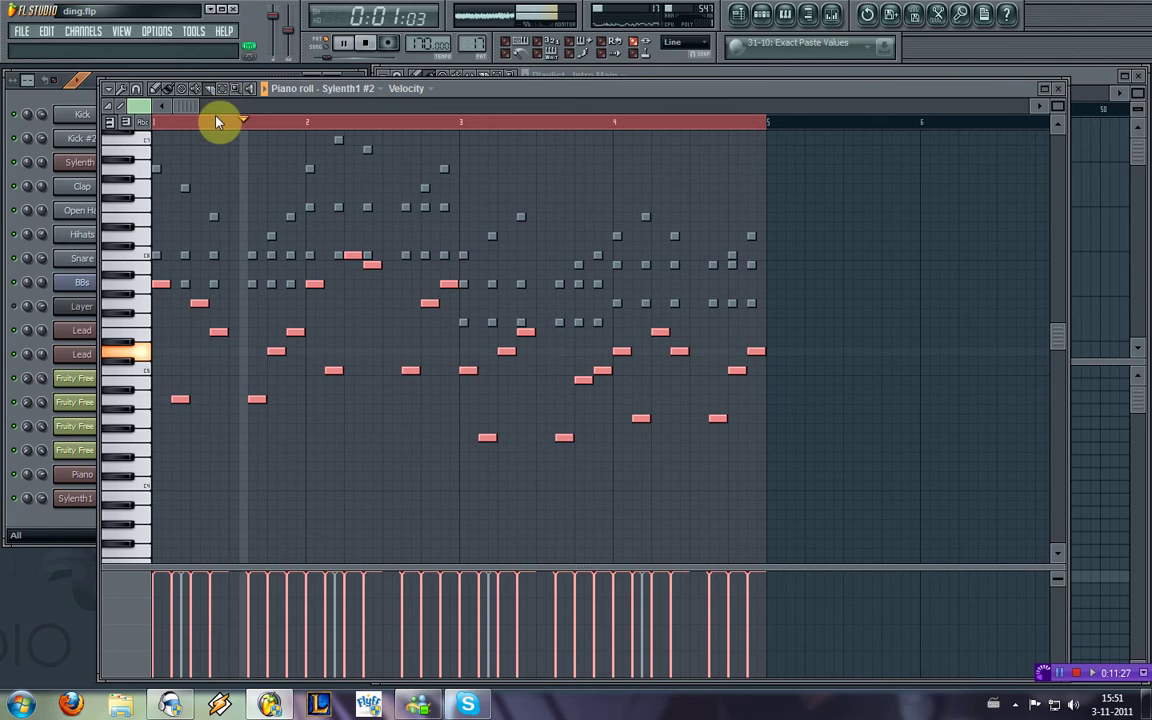
key(ctrl+d)
key(ctrl+d)
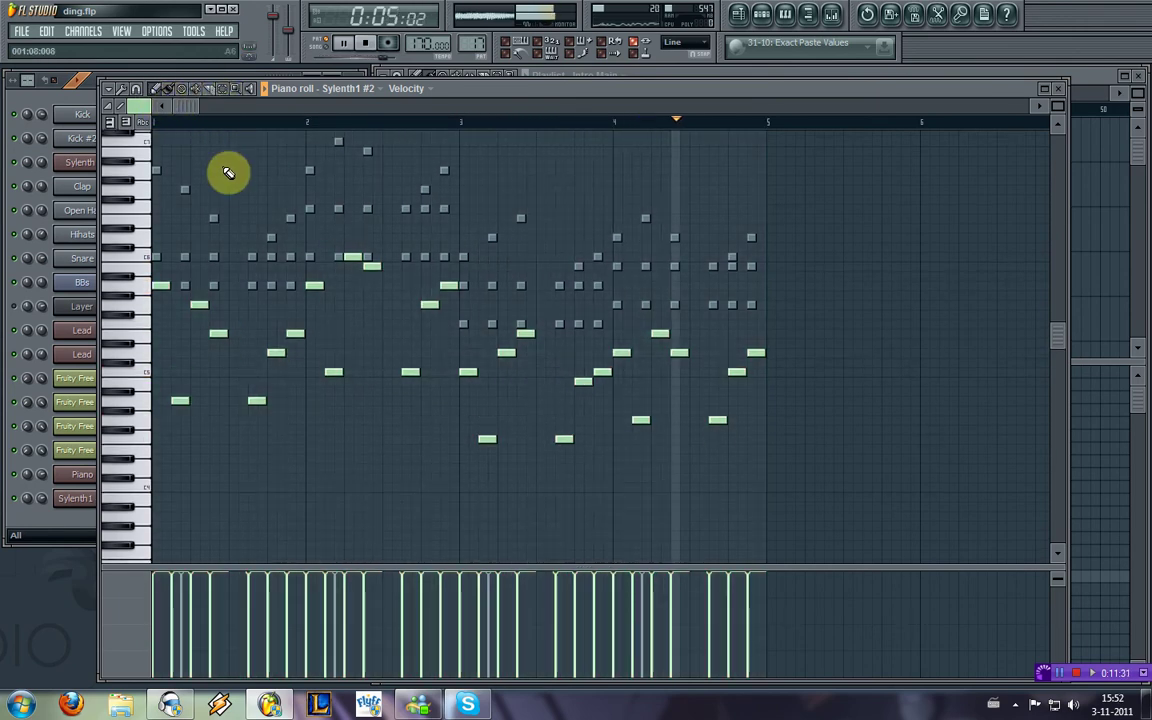
Step: Shorten all notes in the pattern slightly, deselect them, and stop playback
key(ctrl+a)
drag(378, 267, 373, 267)
key(ctrl+d)
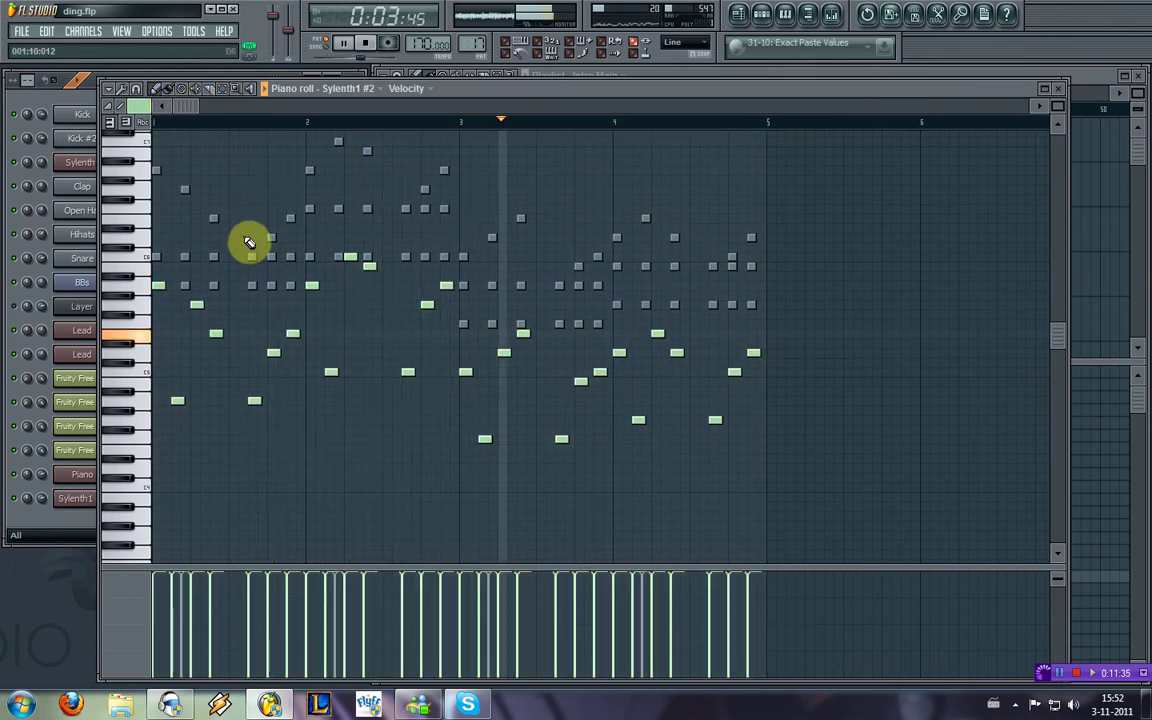
key(space)
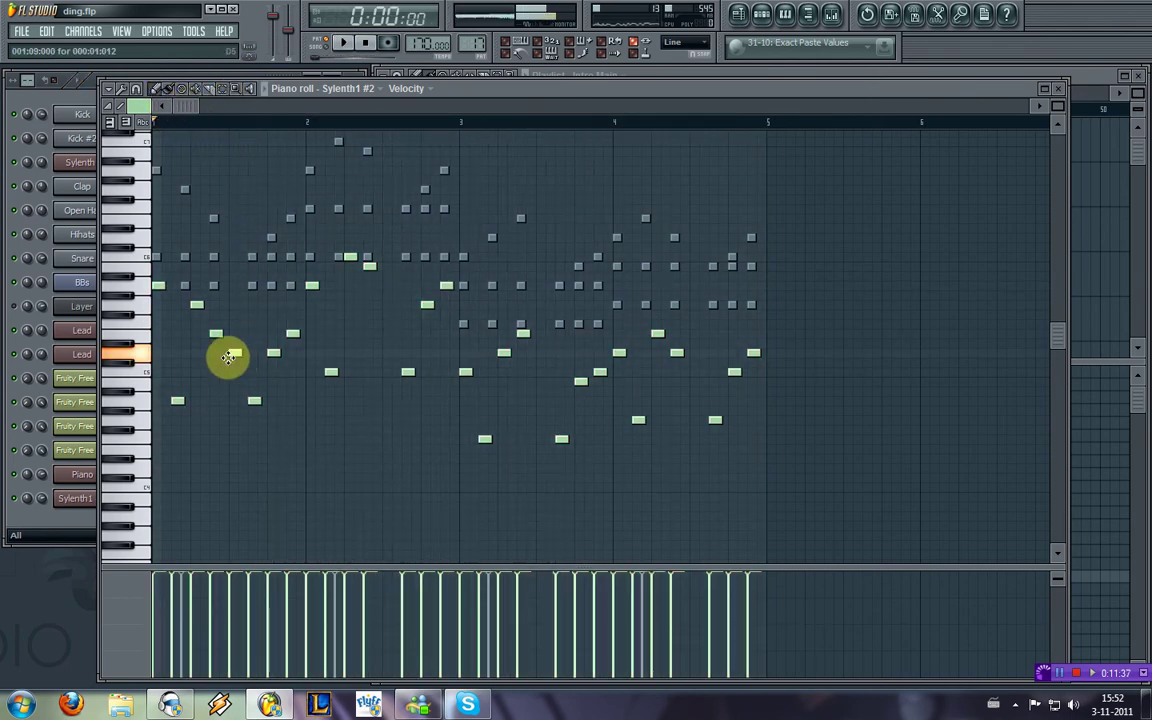
Step: Try an extra A5 note at step 9 of bar 1 and audition it
drag(229, 357, 231, 287)
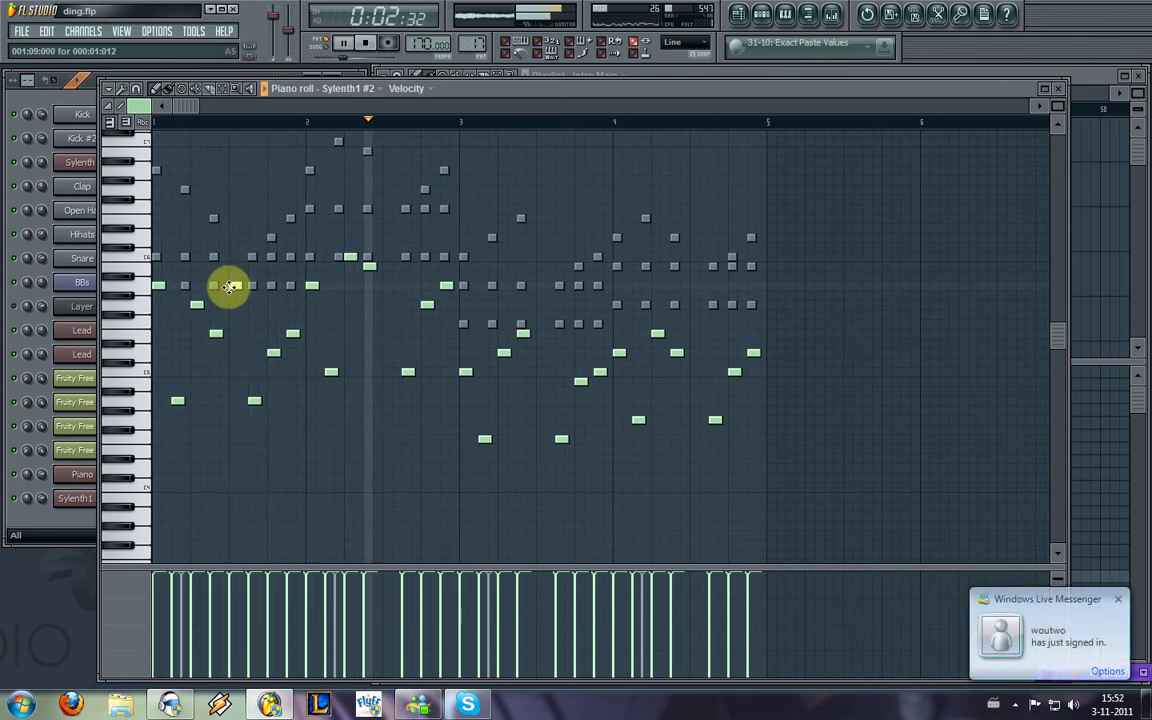
key(space)
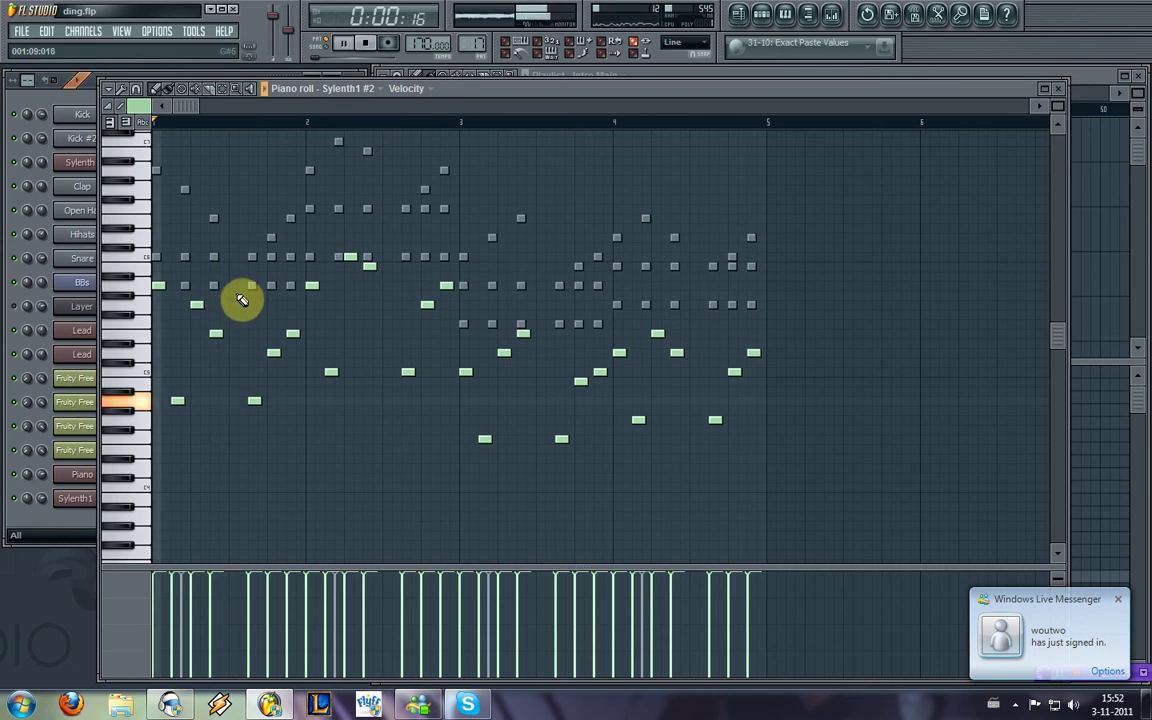
key(space)
Step: Move bar 1's second A4 note to step 9, add an E5 note at step 11, and play it back
click(238, 402)
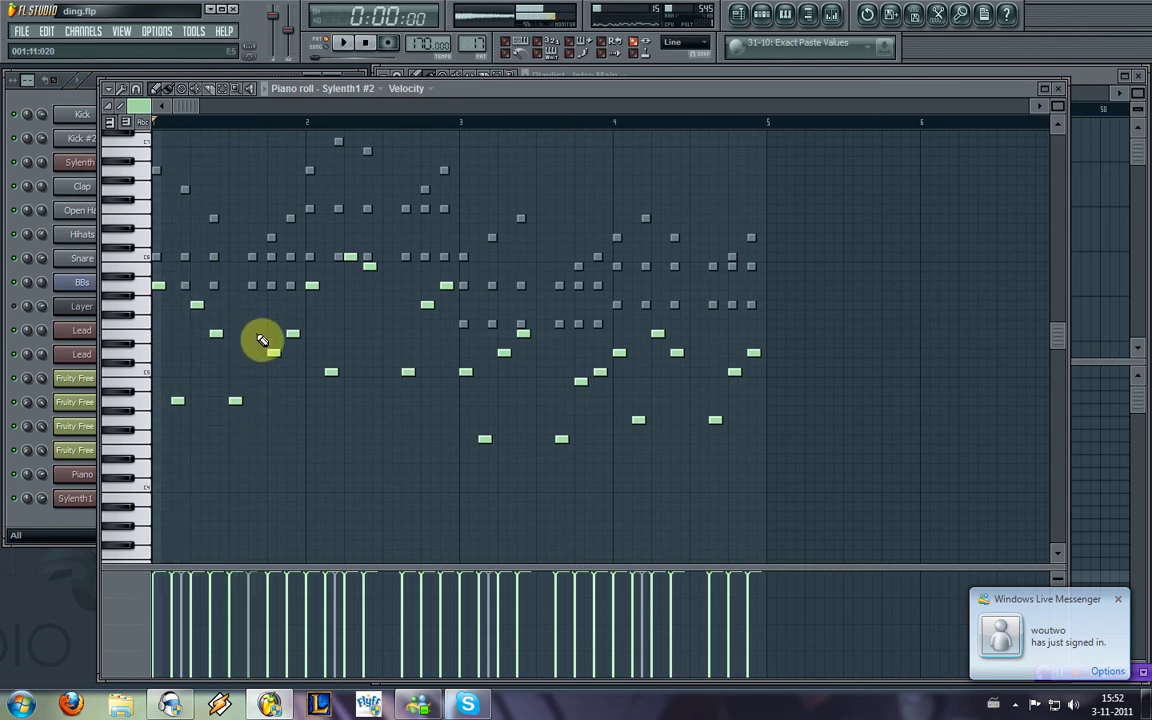
key(space)
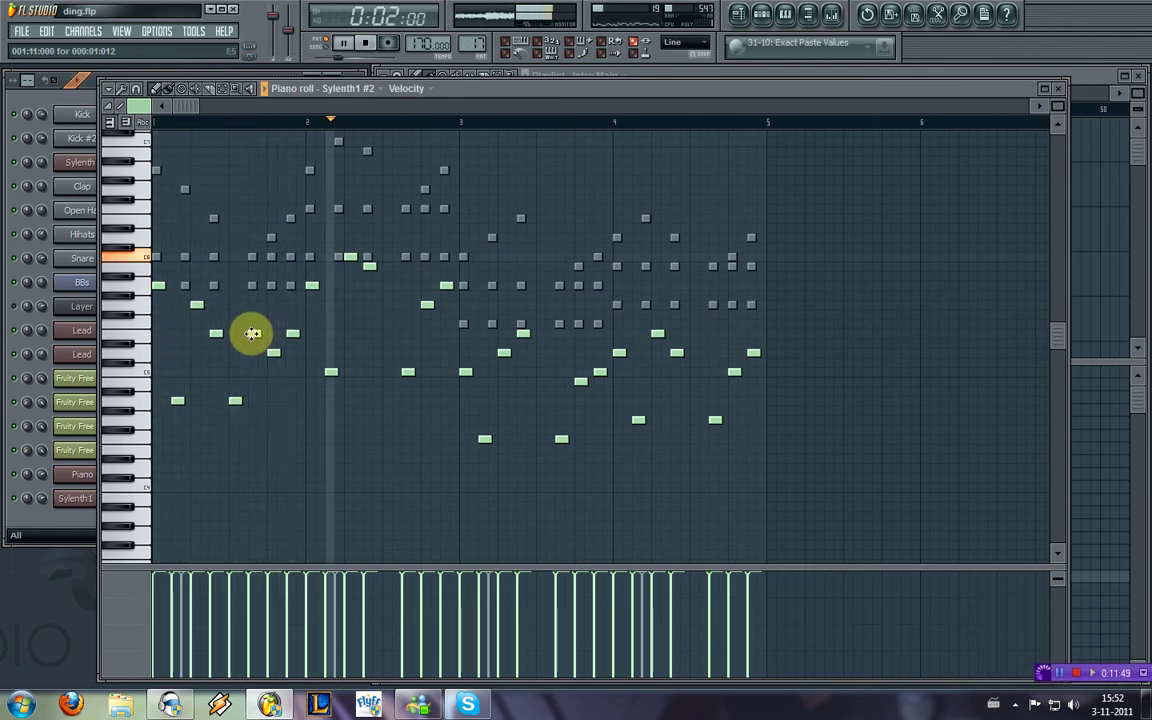
key(space)
Step: Move the second C5 in bar 2, second F4 in bar 3 and second G4 in bar 4 two steps earlier
click(390, 373)
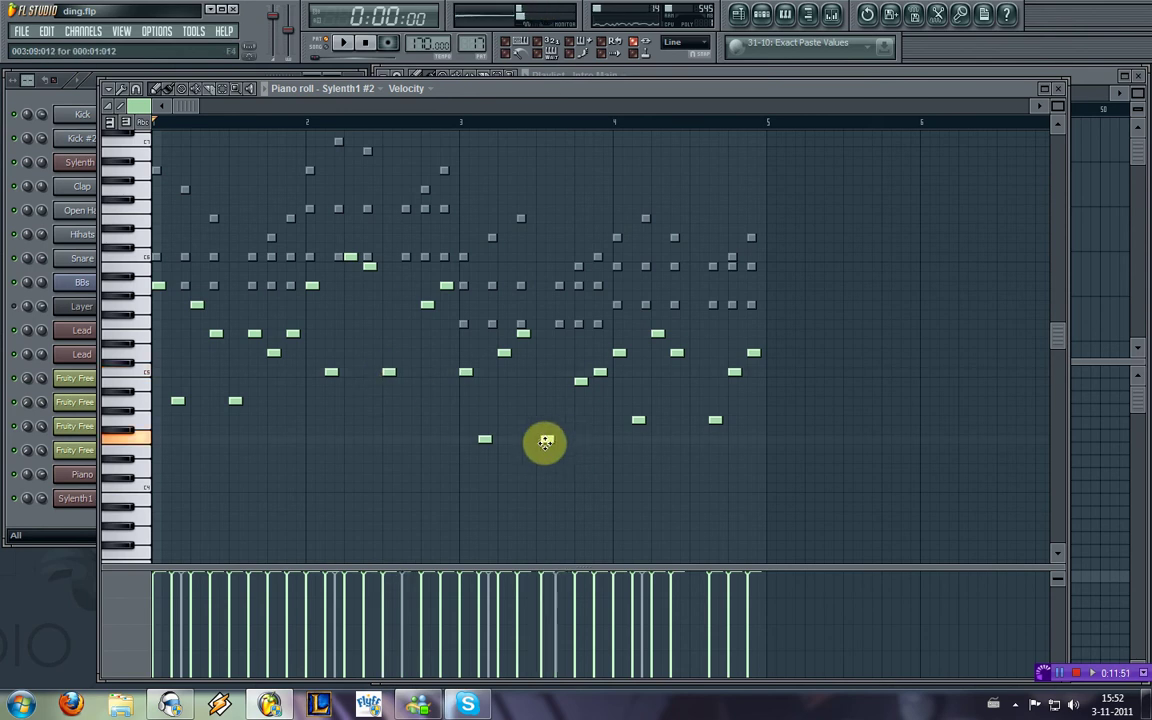
drag(718, 431, 697, 430)
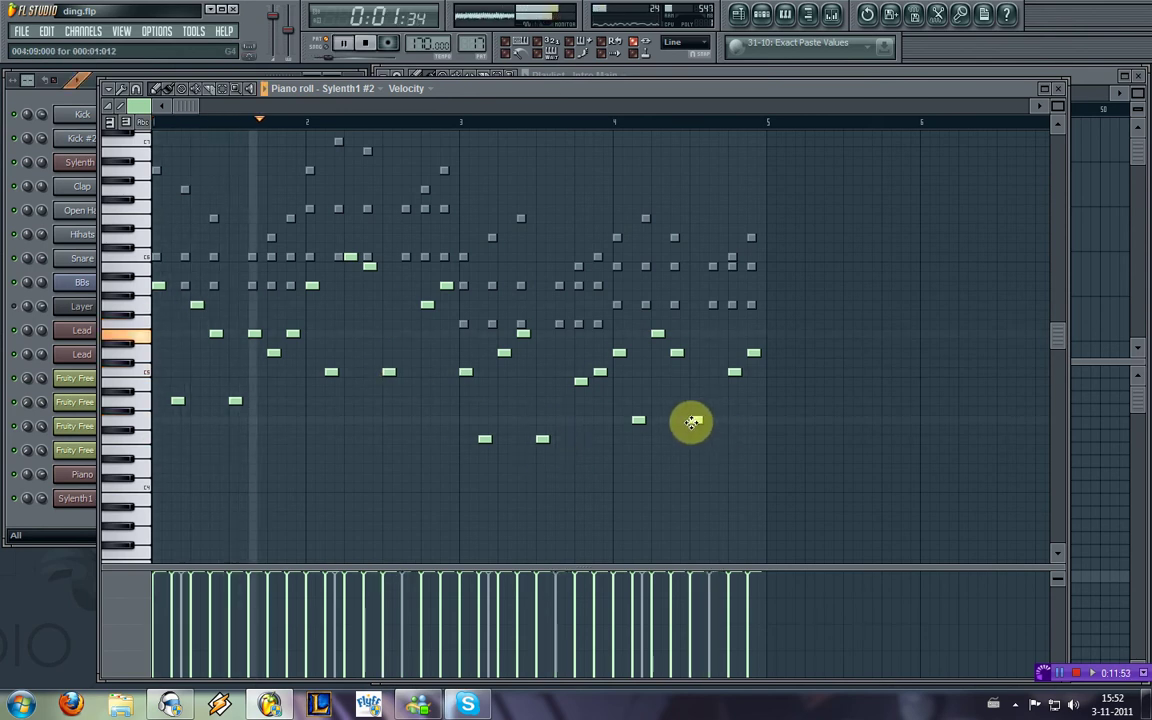
key(space)
Step: Add melody notes at step 11, using F5 in bar 2, C5 in bar 3 and B4 in bar 4, auditioning between edits
click(408, 247)
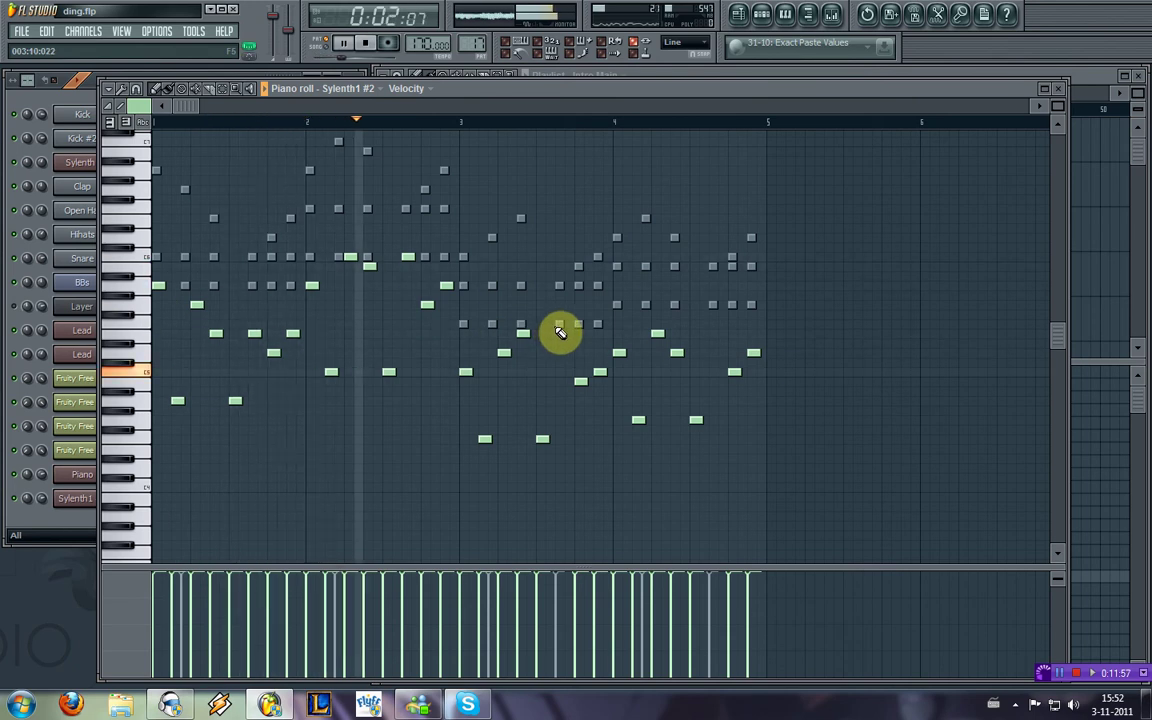
key(space)
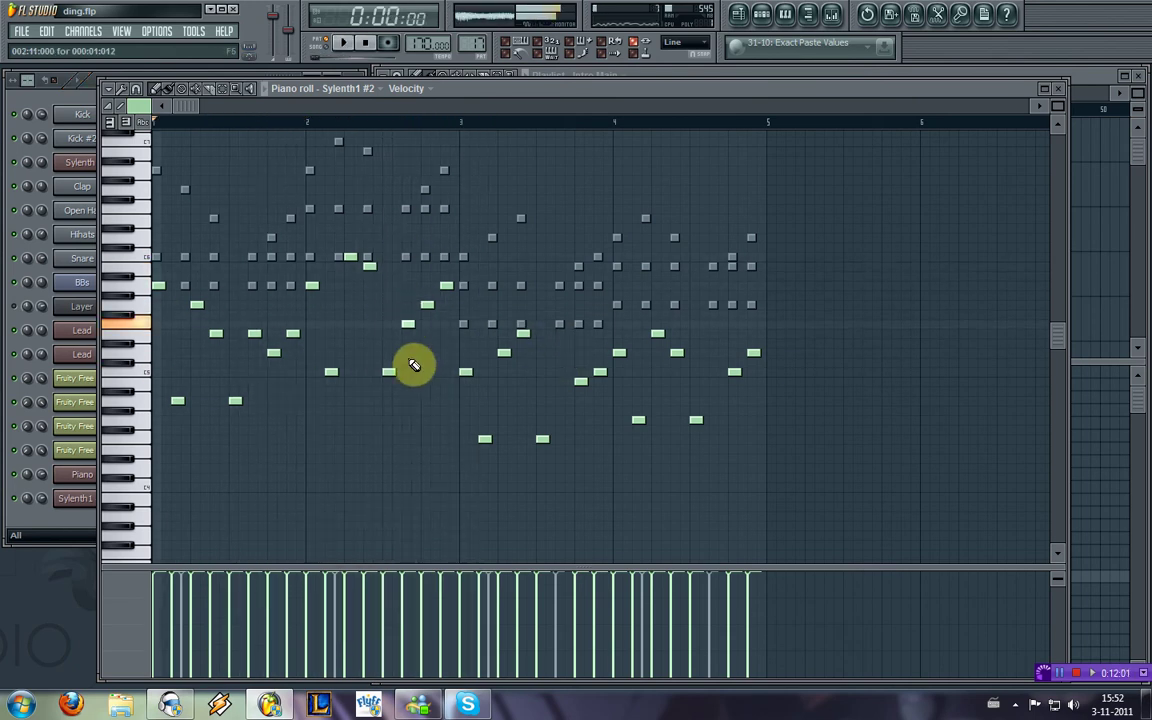
key(space)
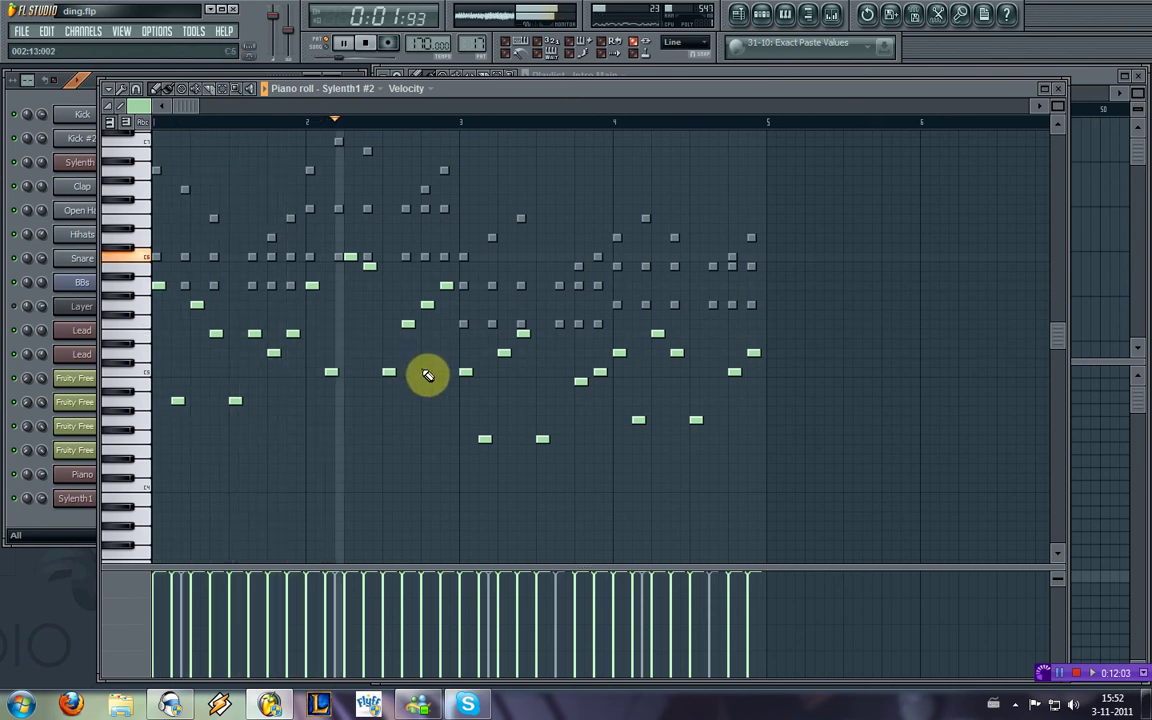
click(555, 371)
key(space)
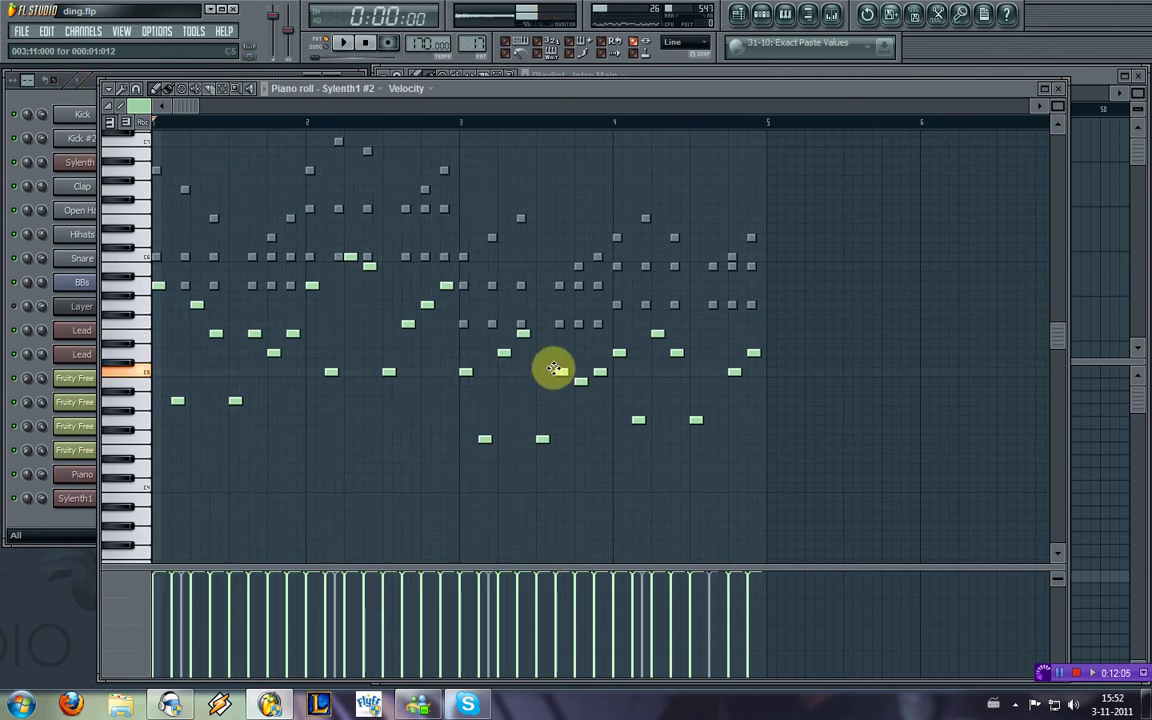
click(714, 381)
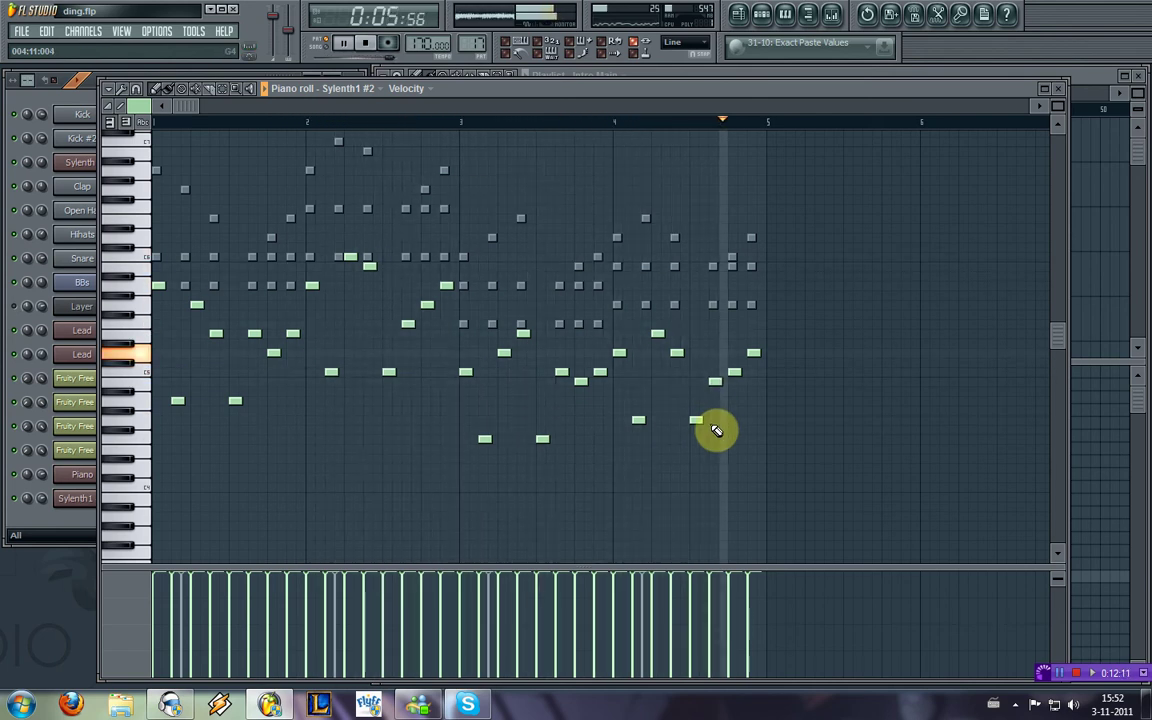
key(space)
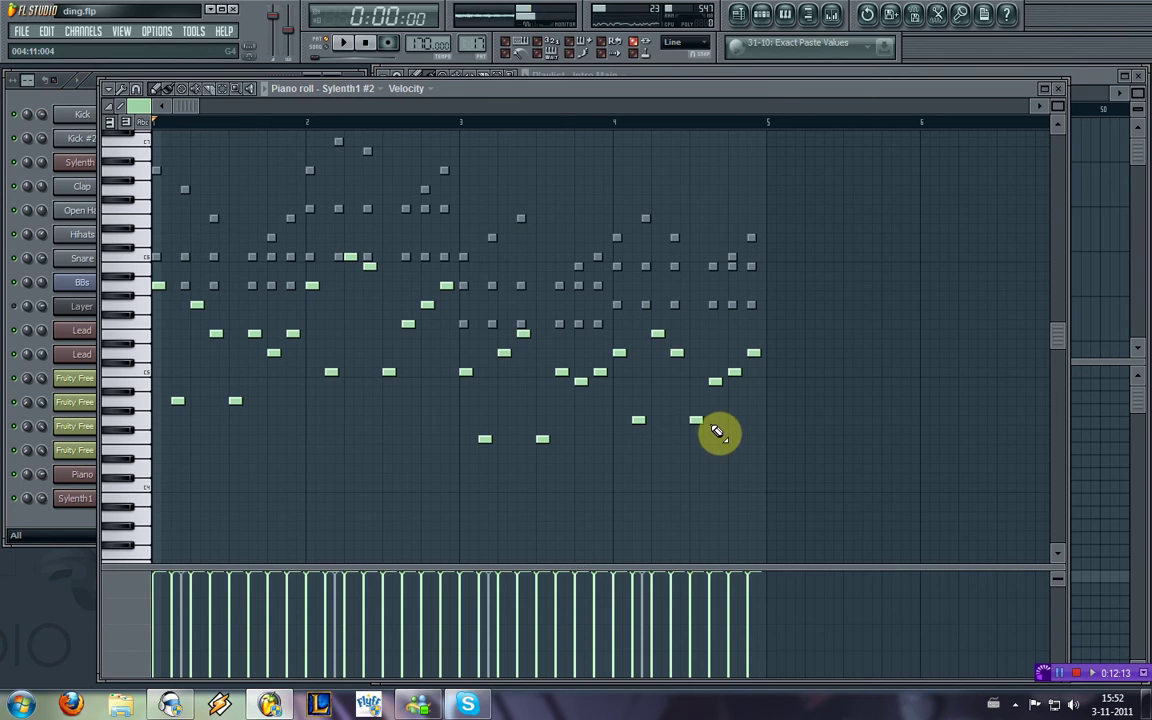
Step: Transpose all notes up one octave and set the Sylenth1 #2 channel volume to 84% during playback
key(space)
click(217, 125)
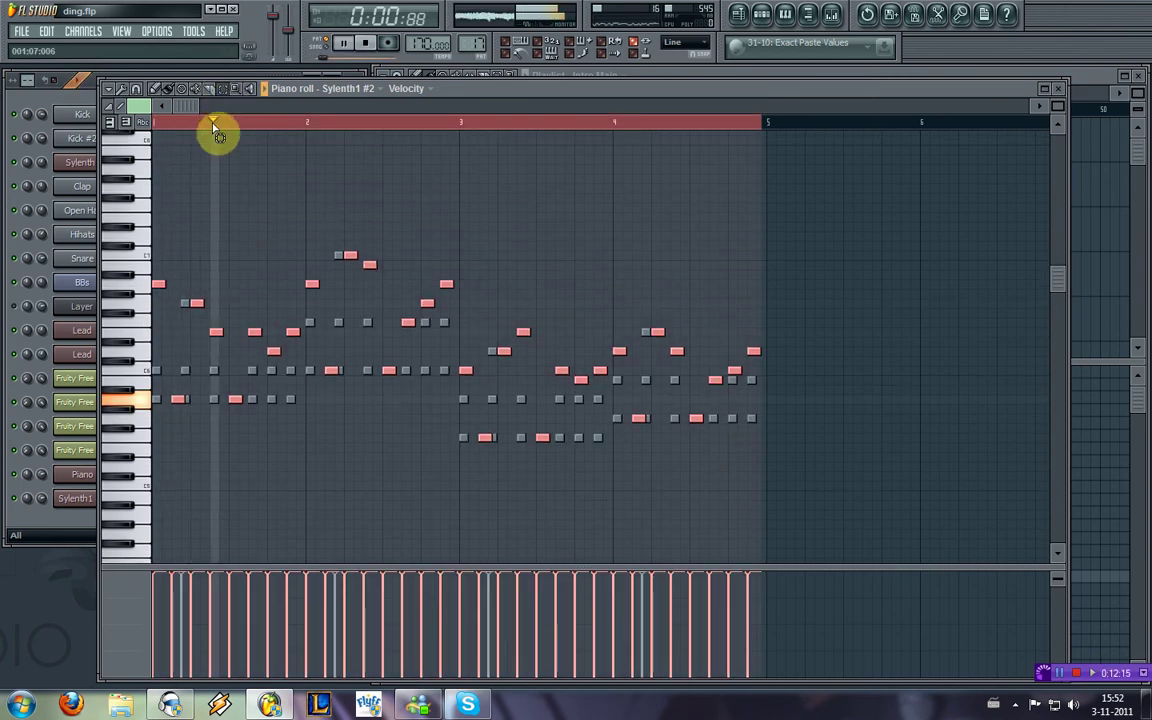
ctrl+click(212, 125)
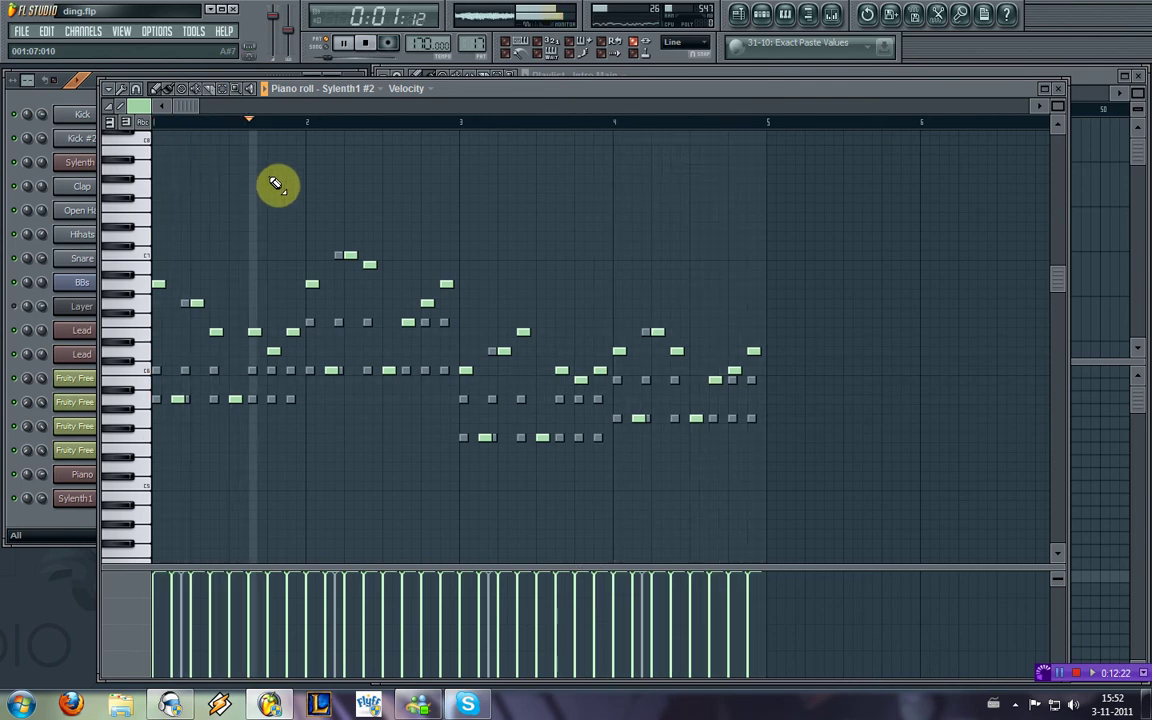
click(1058, 88)
key(space)
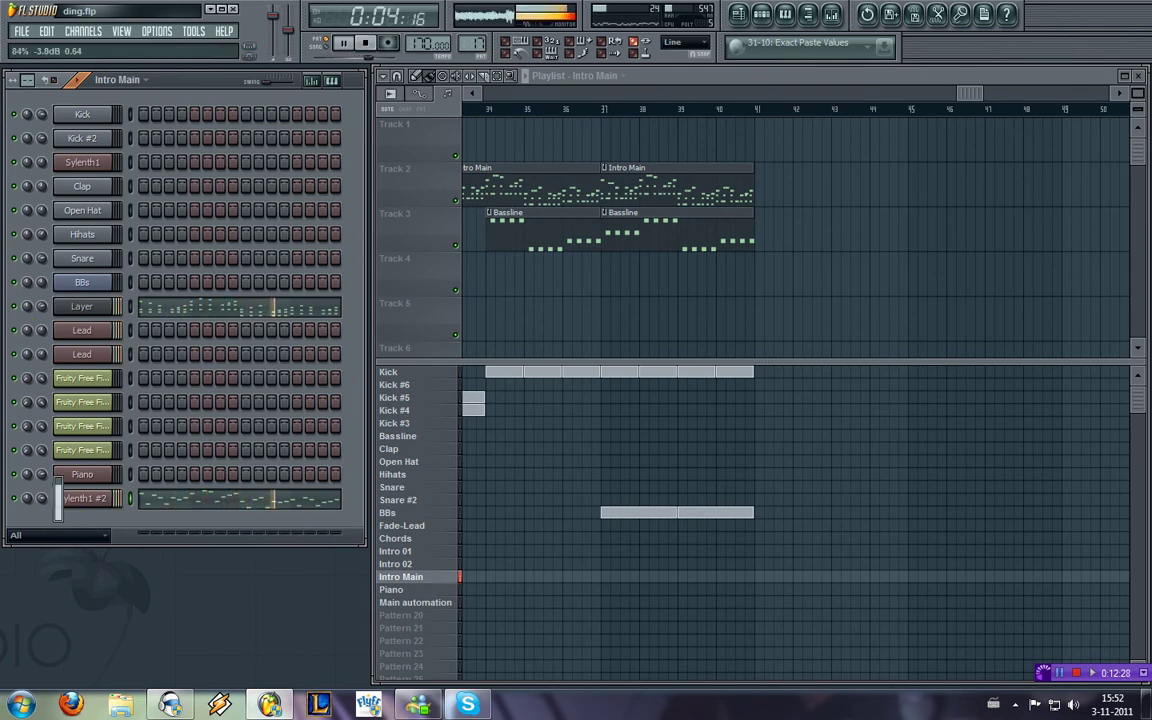
Step: Reopen the Sylenth1 #2 notes, transpose them all down one octave, and deselect them
click(207, 498)
key(ctrl+a)
key(ctrl+Down)
key(ctrl+d)
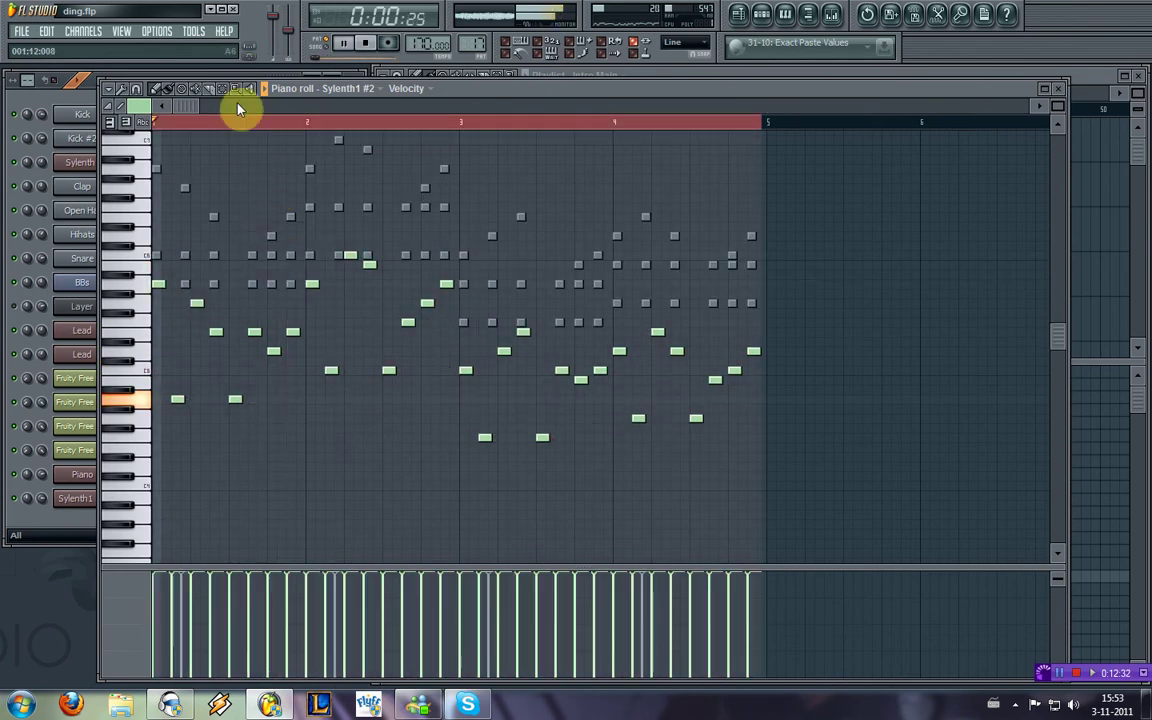
key(ctrl+d)
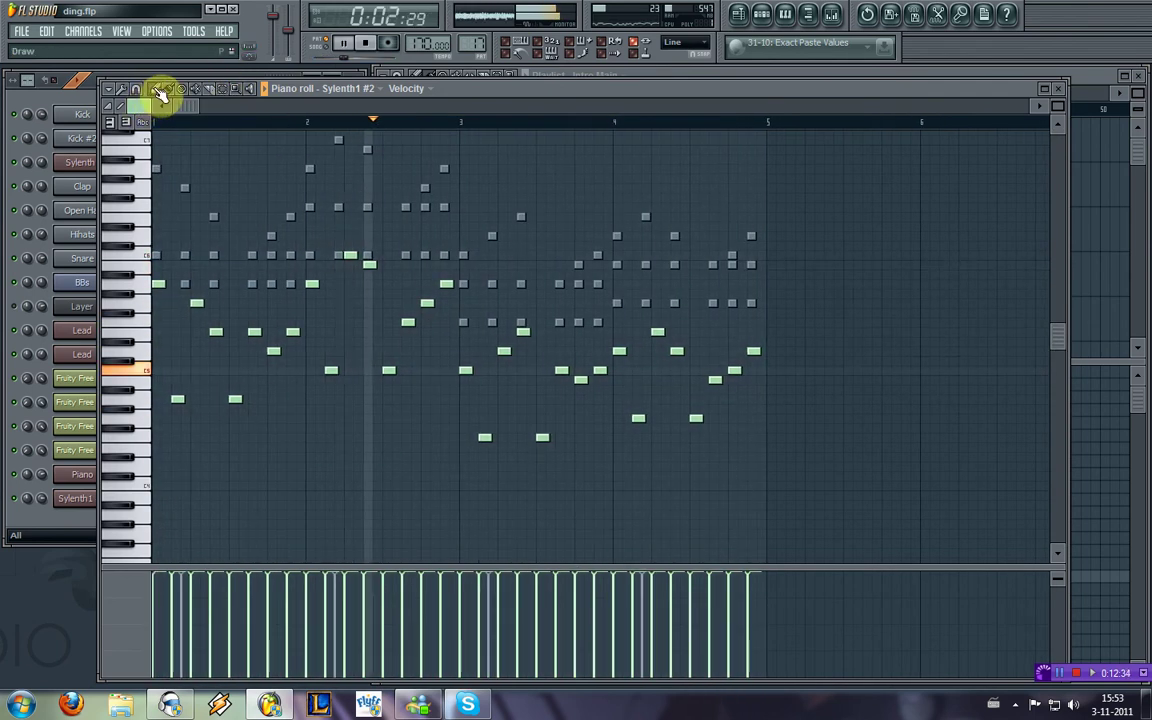
Step: Add four A3 bass notes on the beats of bar 1, at steps 1, 5, 9 and 13, and play them
scroll(165, 390, down, 2)
key(space)
click(170, 466)
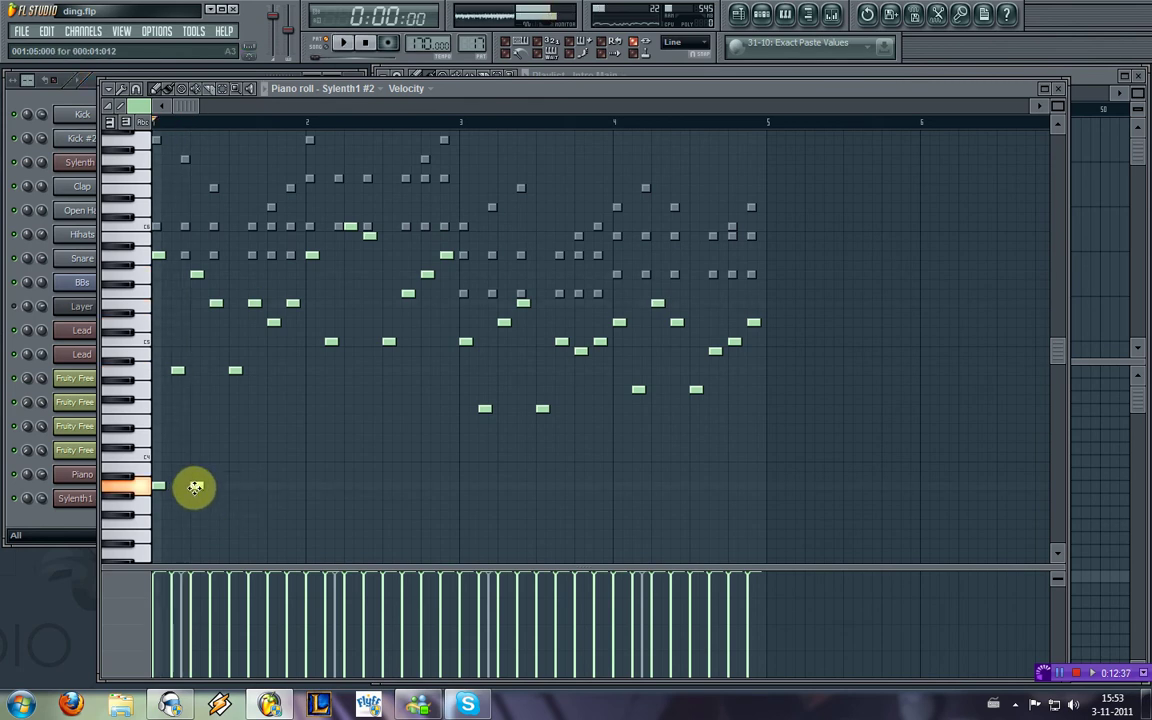
click(266, 486)
key(space)
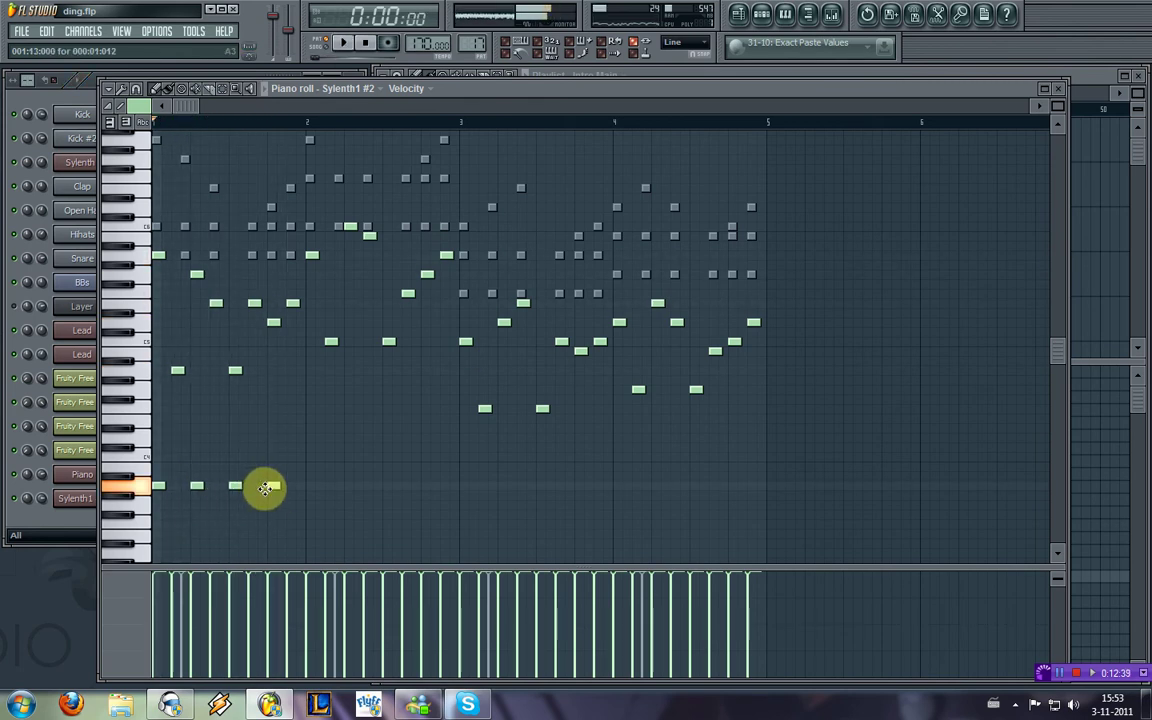
scroll(313, 493, down, 3)
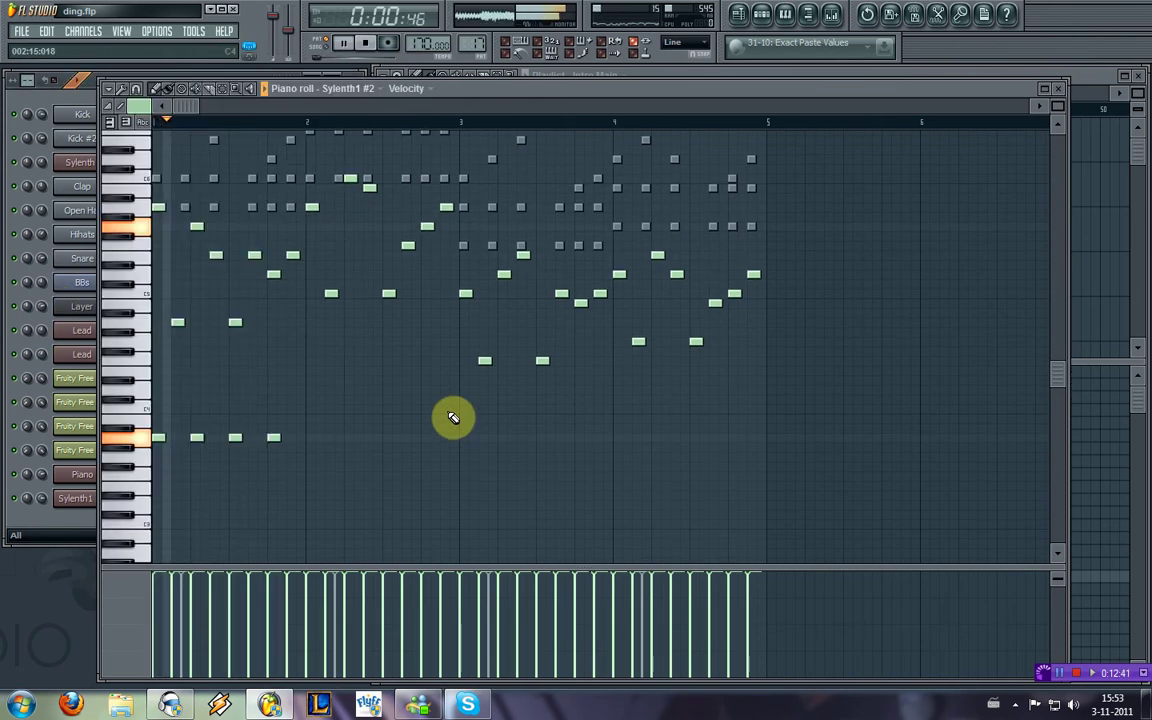
Step: Audition the pattern with the Layer channel's mute toggled
key(space)
click(20, 328)
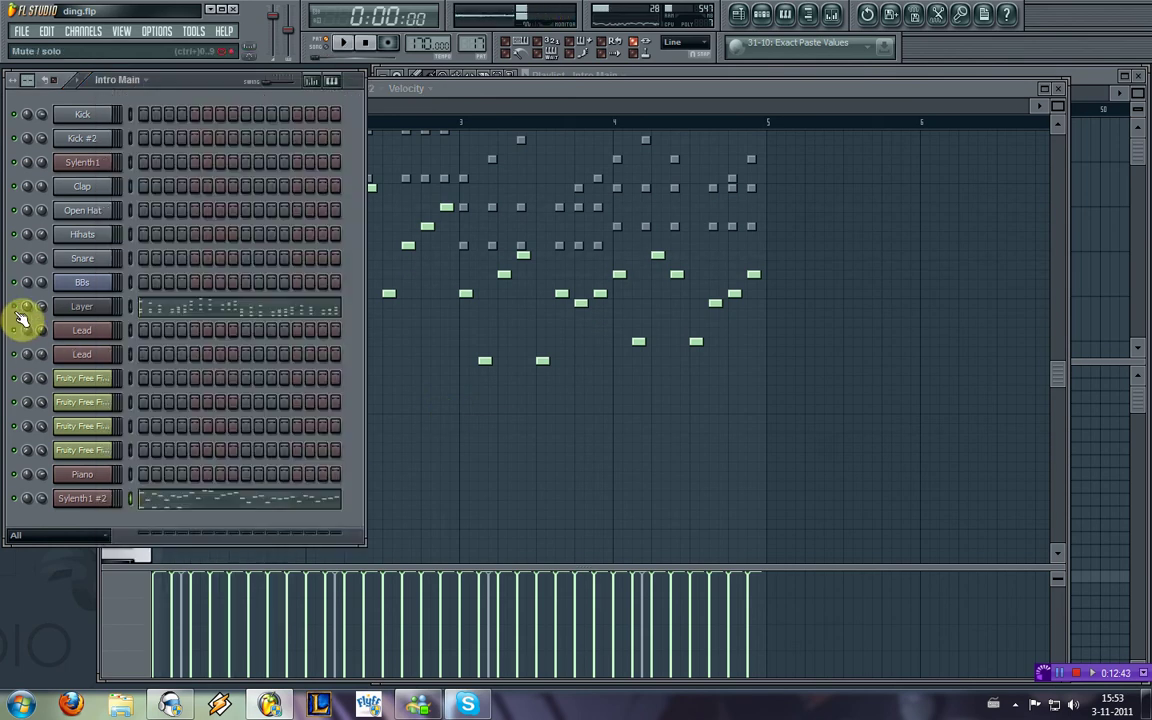
key(space)
right_click(472, 425)
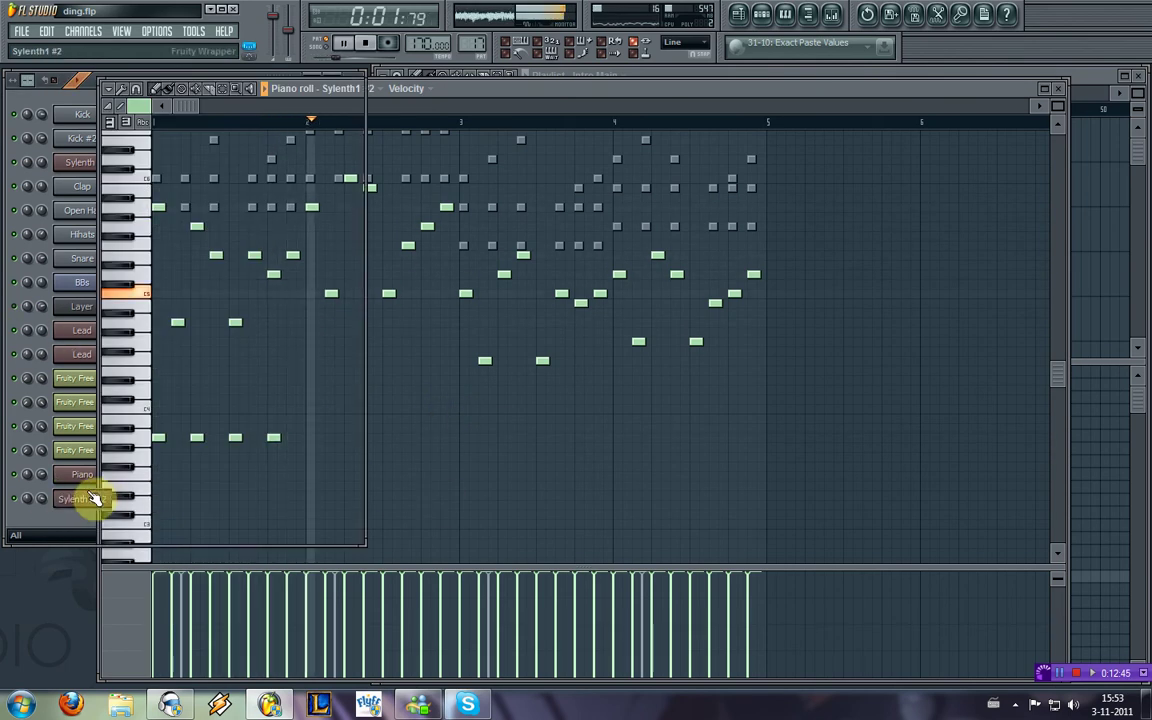
Step: Tweak Sylenth1 #2's filter control cutoff and link this last-tweaked parameter to a controller
click(82, 498)
click(645, 212)
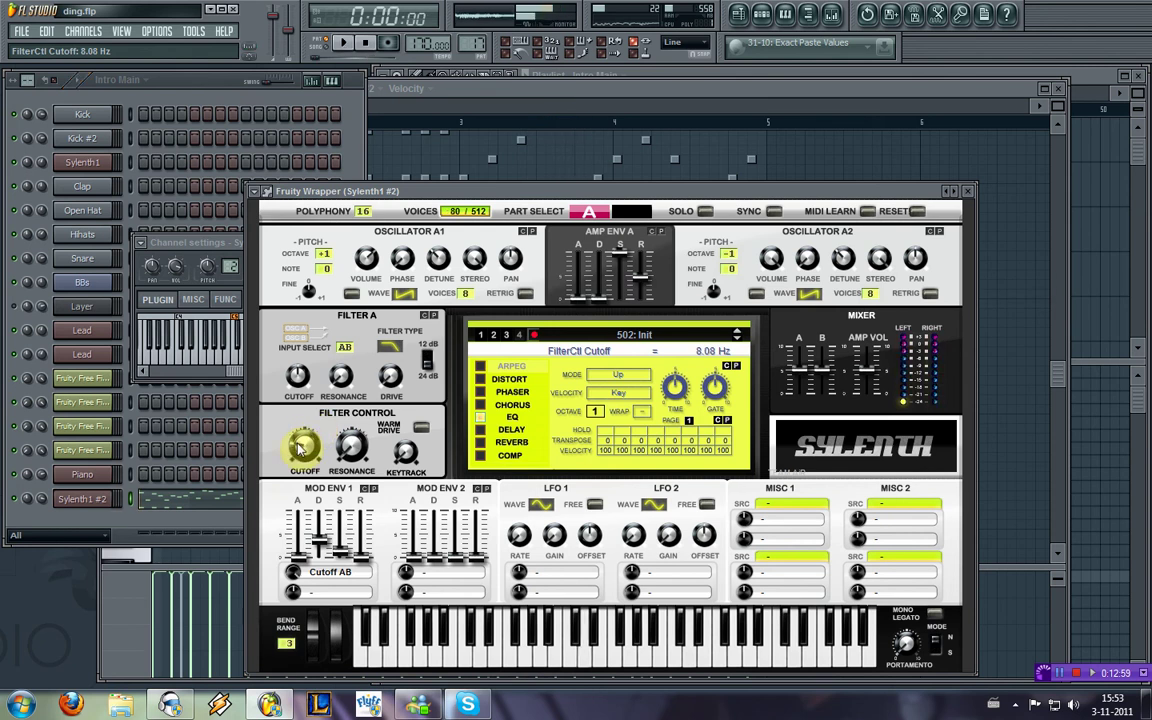
click(193, 31)
mouse_move(295, 191)
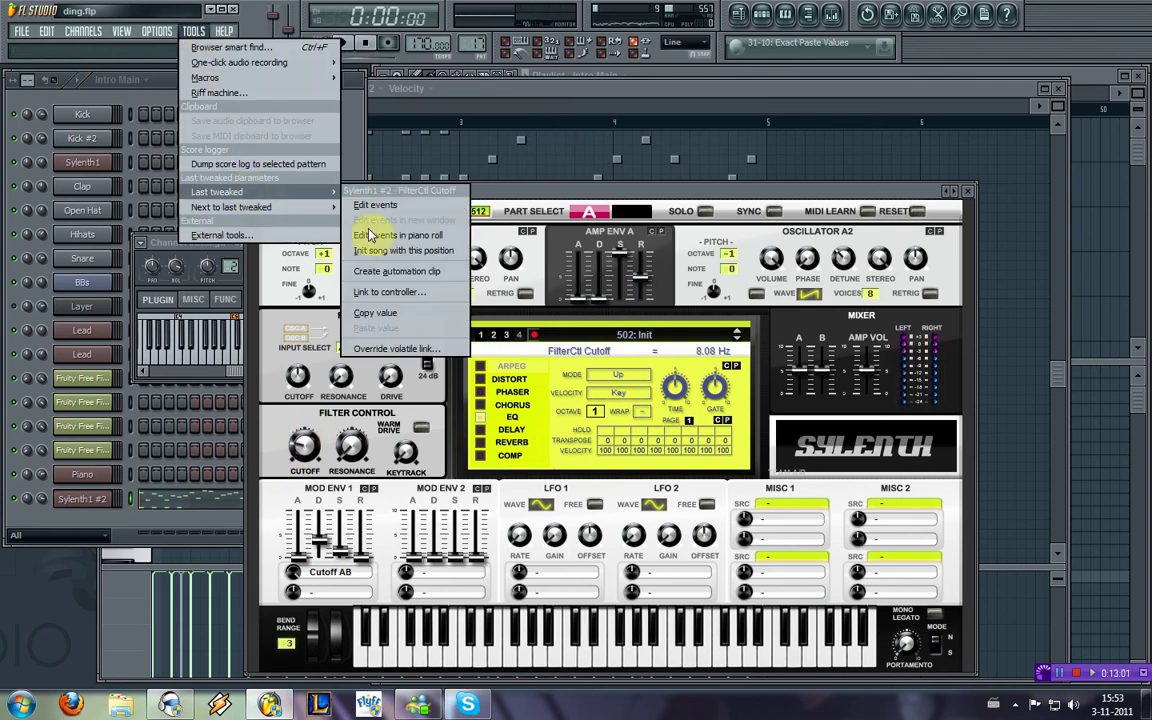
click(385, 296)
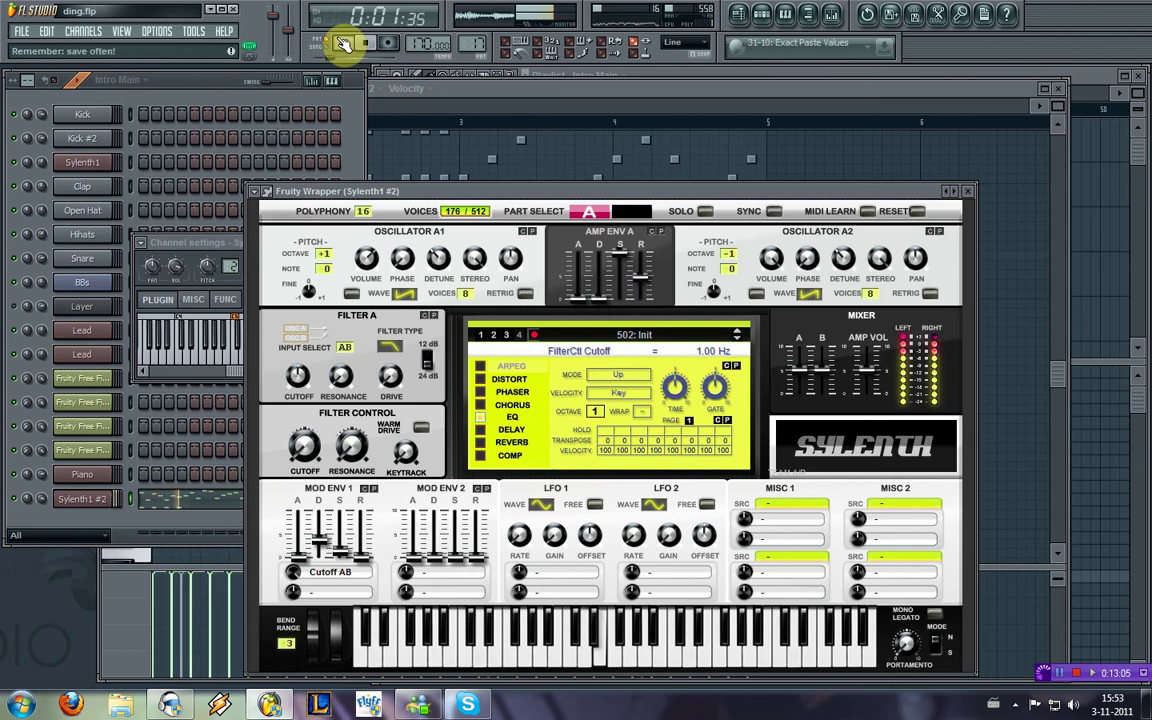
click(967, 191)
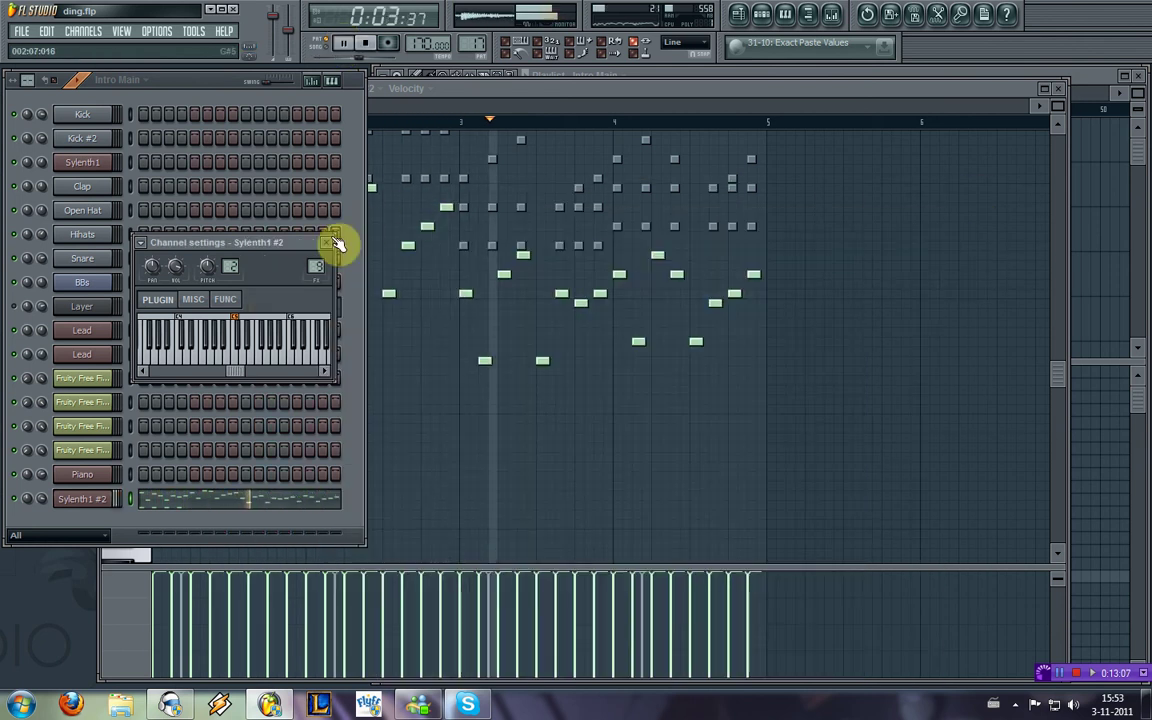
click(334, 241)
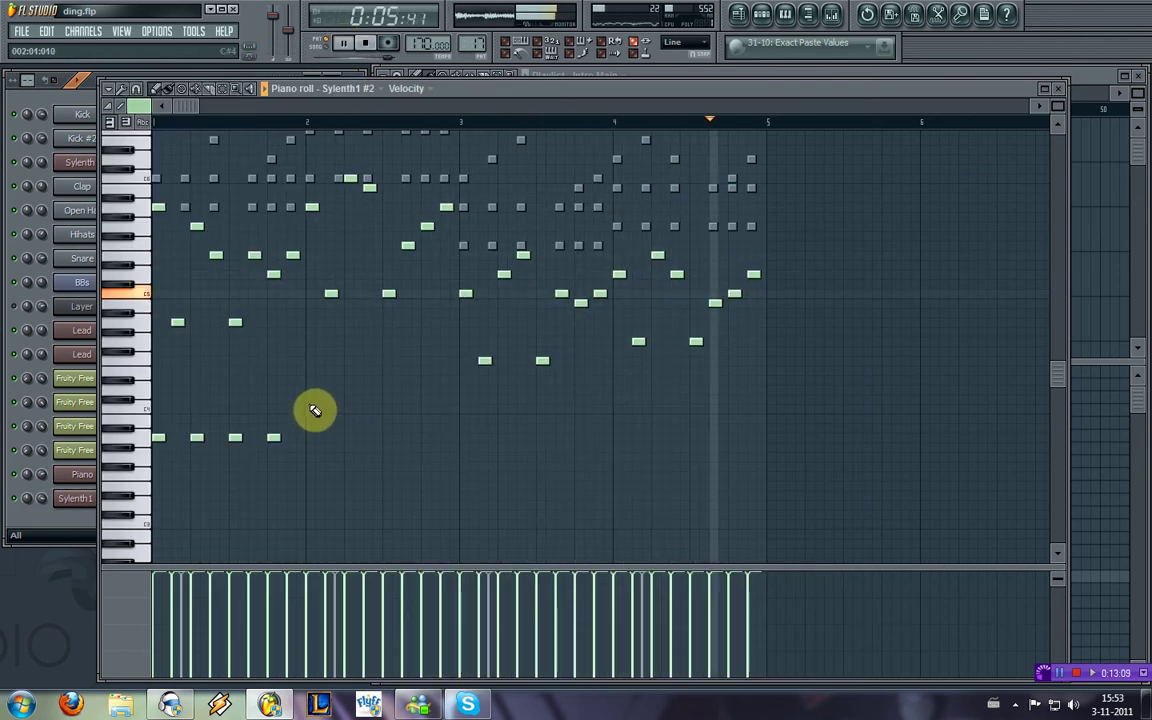
Step: Add four C4 bass notes to Sylenth1 #2 on the beats of bar 2, at steps 1, 5, 9 and 13
click(350, 410)
click(389, 410)
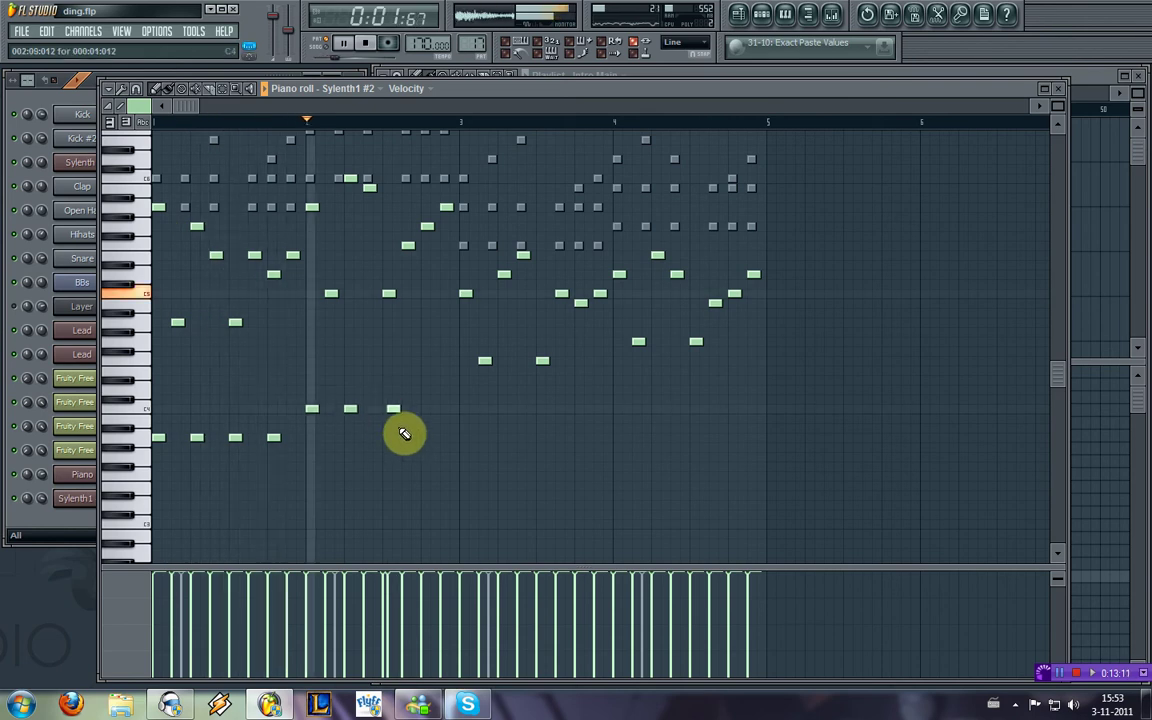
key(space)
click(414, 410)
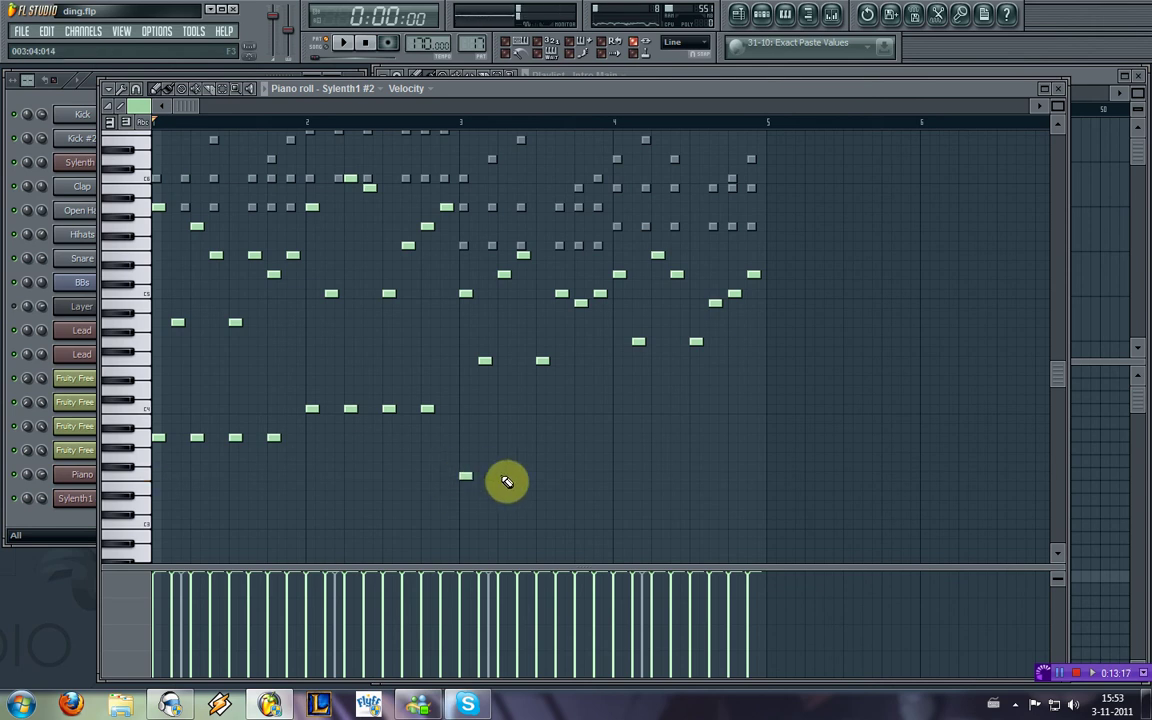
Step: Put bar 1's third A3 note back on step 9 and place F3 bass notes on all four beats of bar 3
key(space)
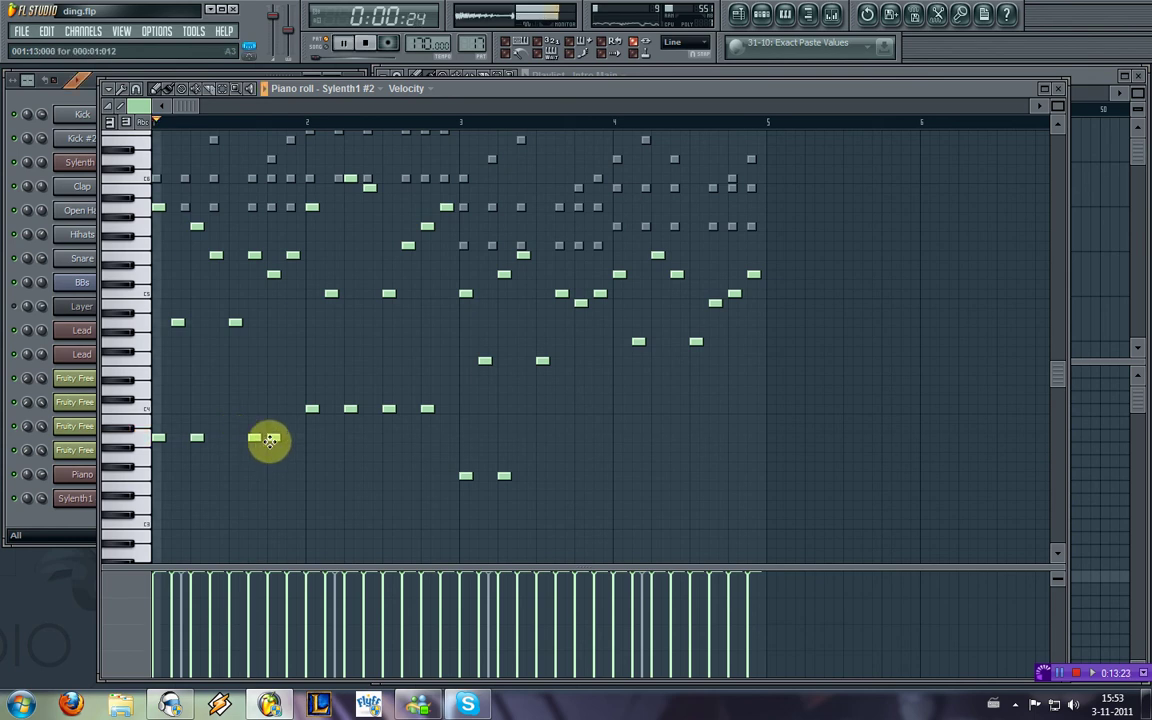
key(space)
drag(253, 440, 238, 441)
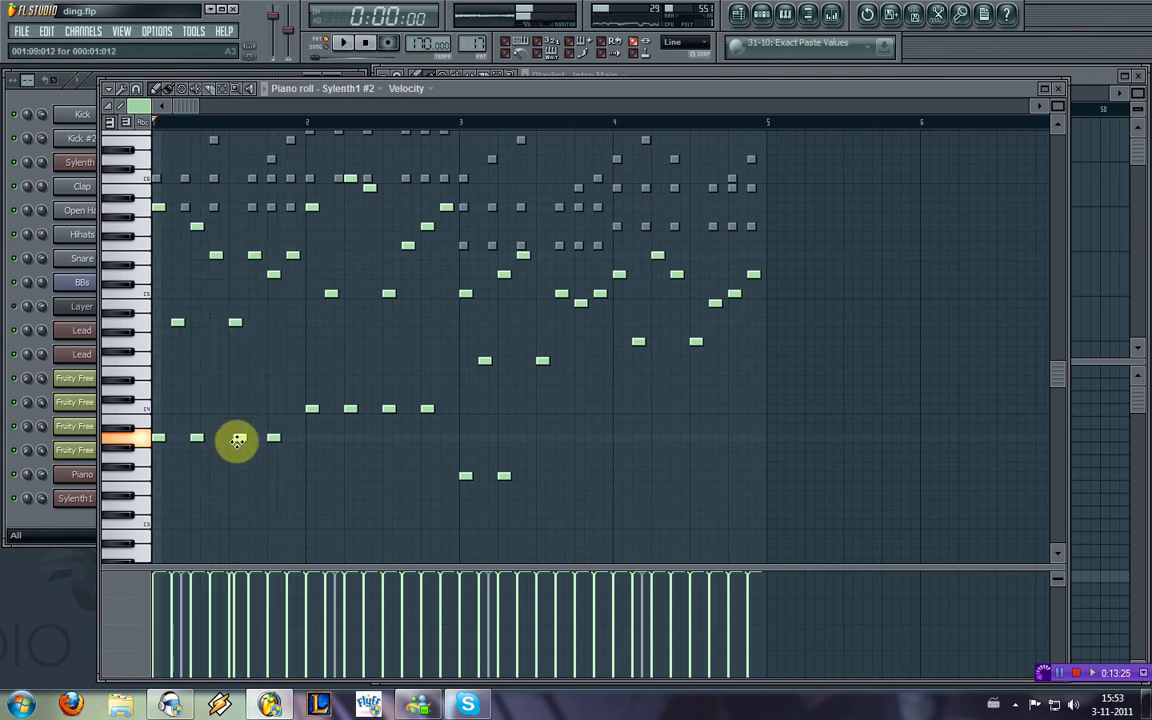
click(503, 475)
click(542, 475)
click(581, 475)
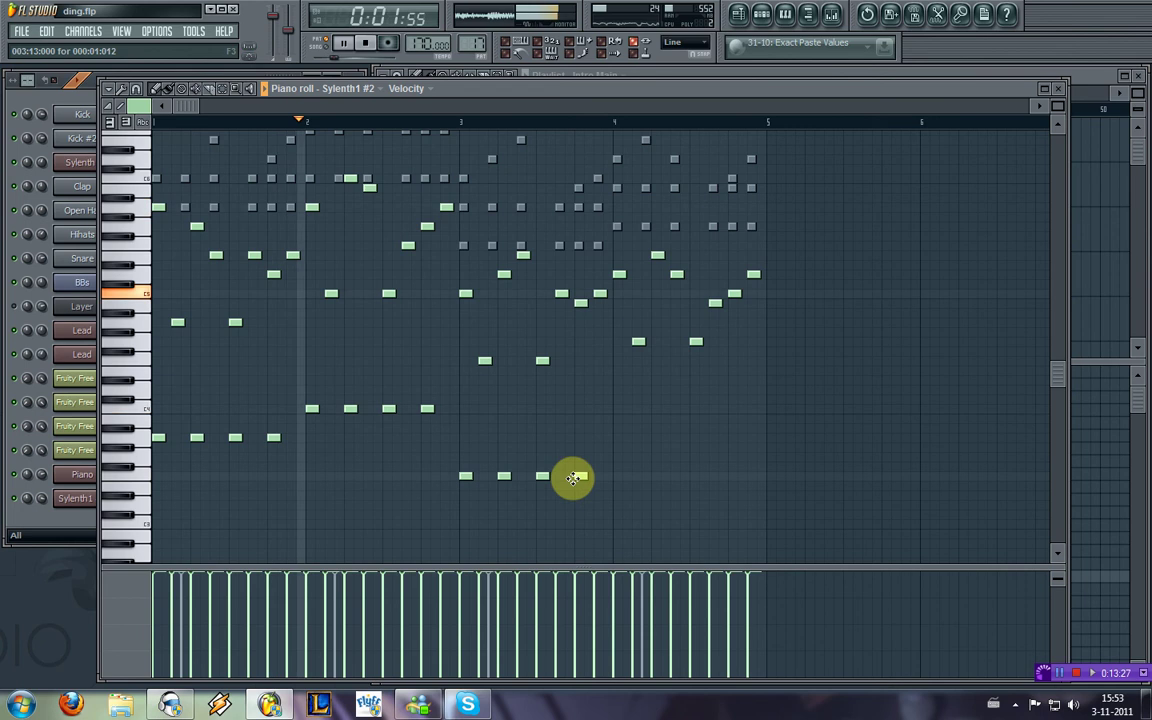
Step: Add four G3 bass notes on the beats of bar 4, aligning the last one to step 13, and close the note editor
click(619, 457)
drag(643, 459, 652, 463)
click(691, 458)
click(722, 457)
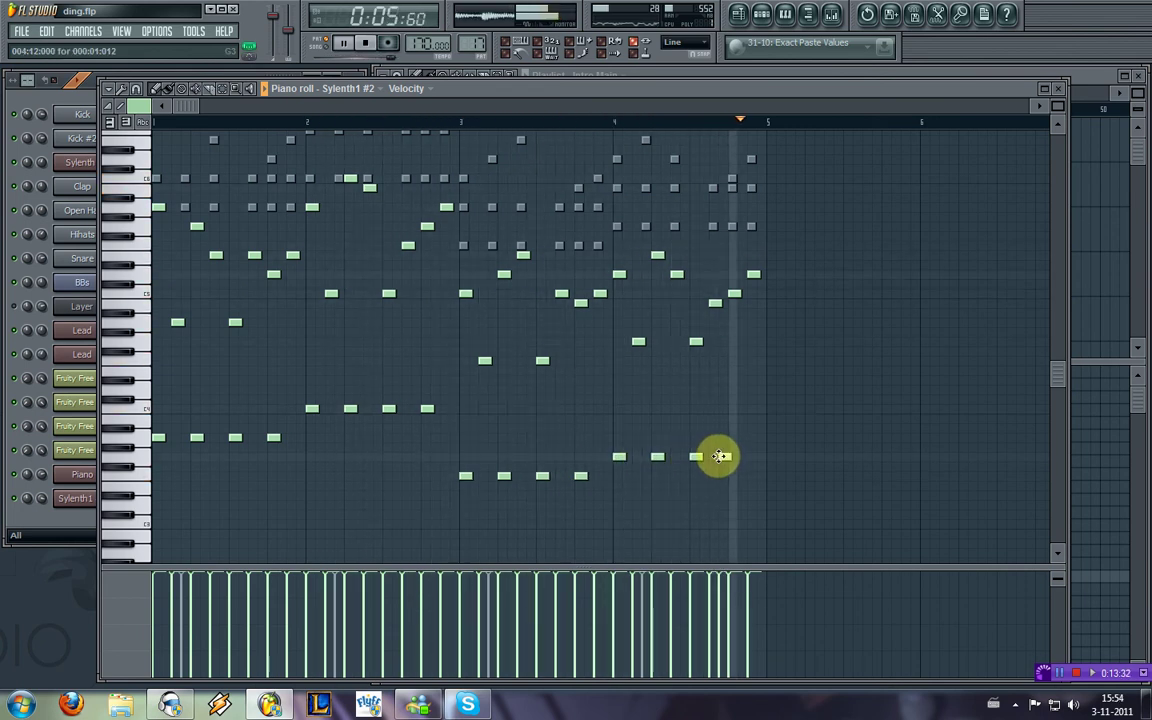
click(730, 459)
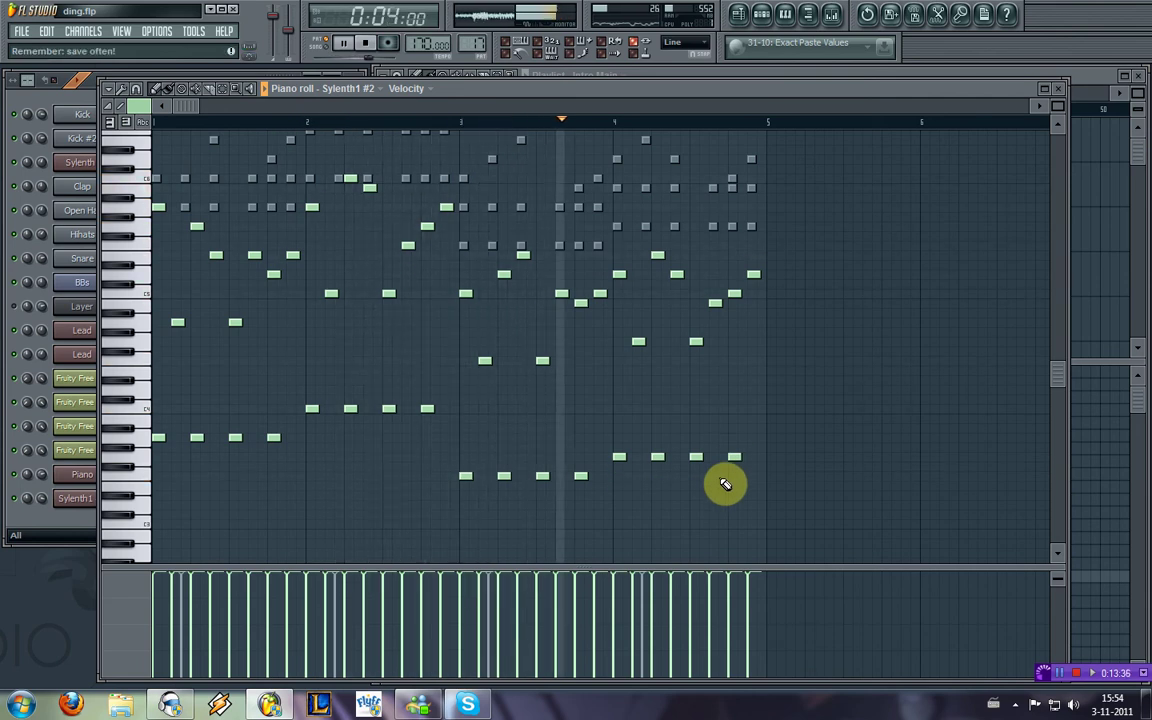
click(1066, 84)
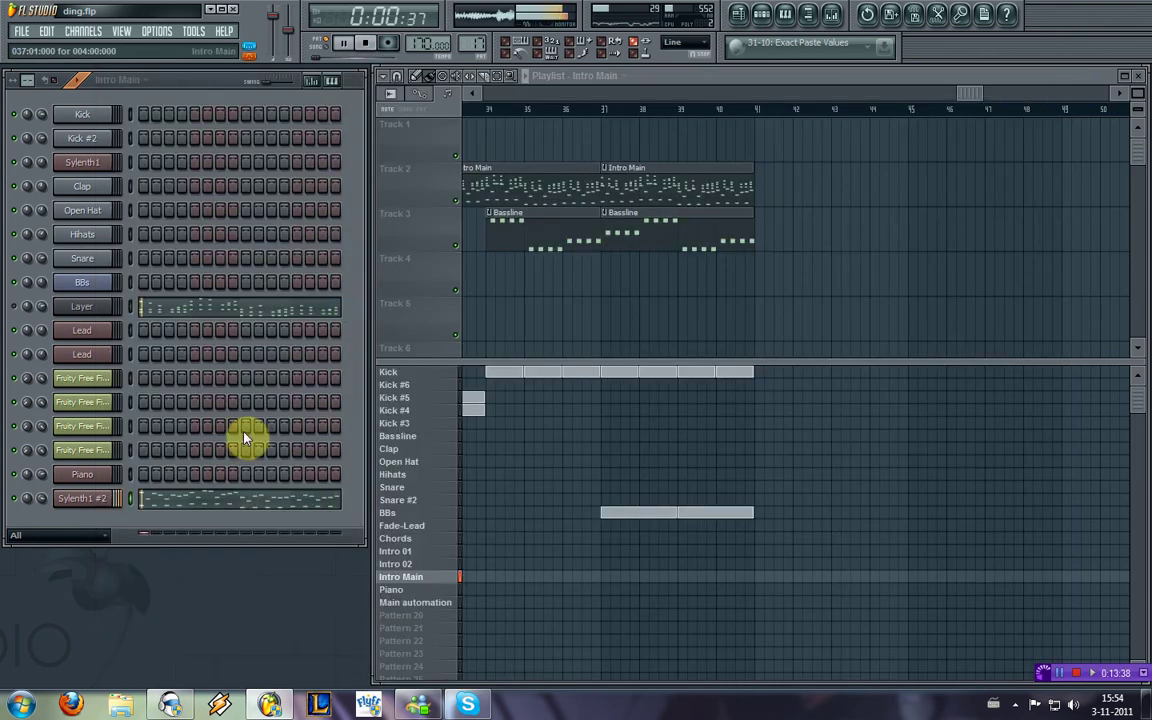
Step: Check the Sylenth1 #2 synth settings and channel volume while Intro Main plays
click(85, 498)
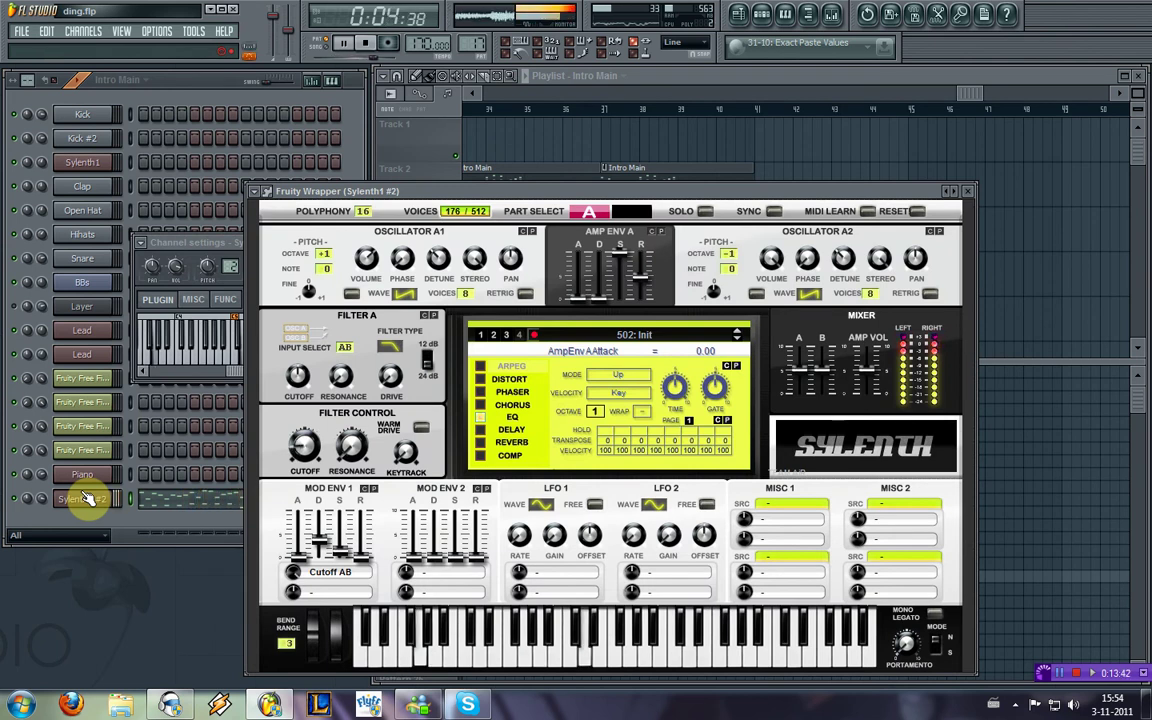
click(190, 245)
click(330, 243)
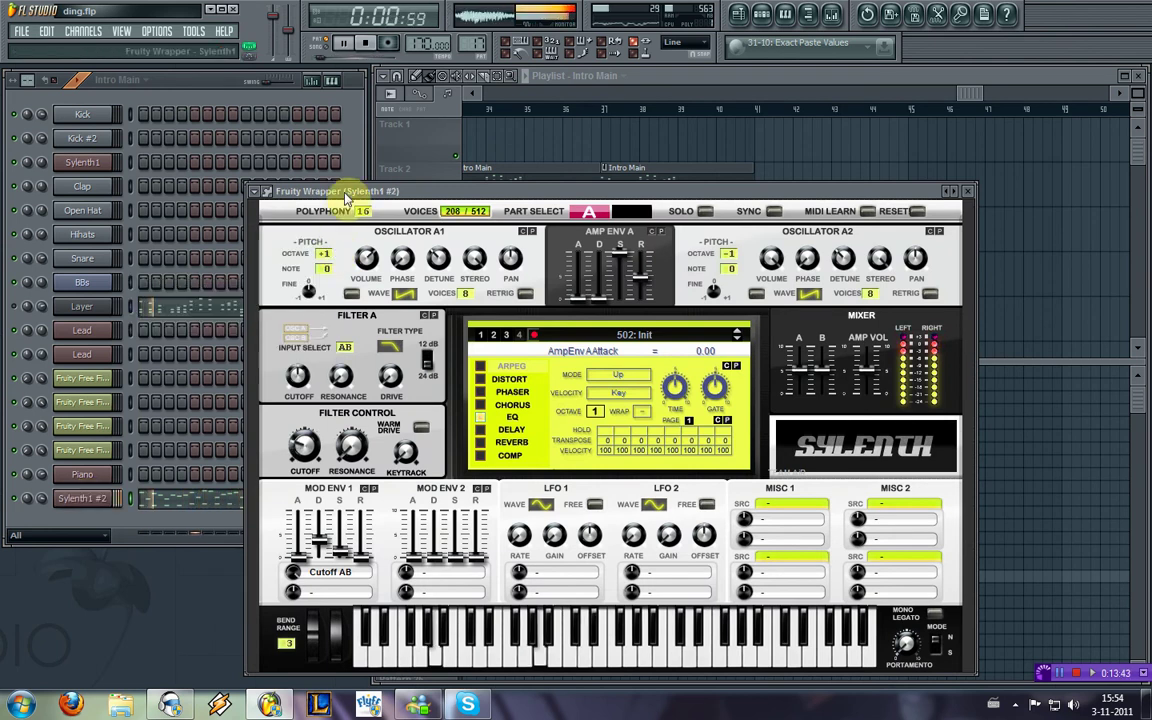
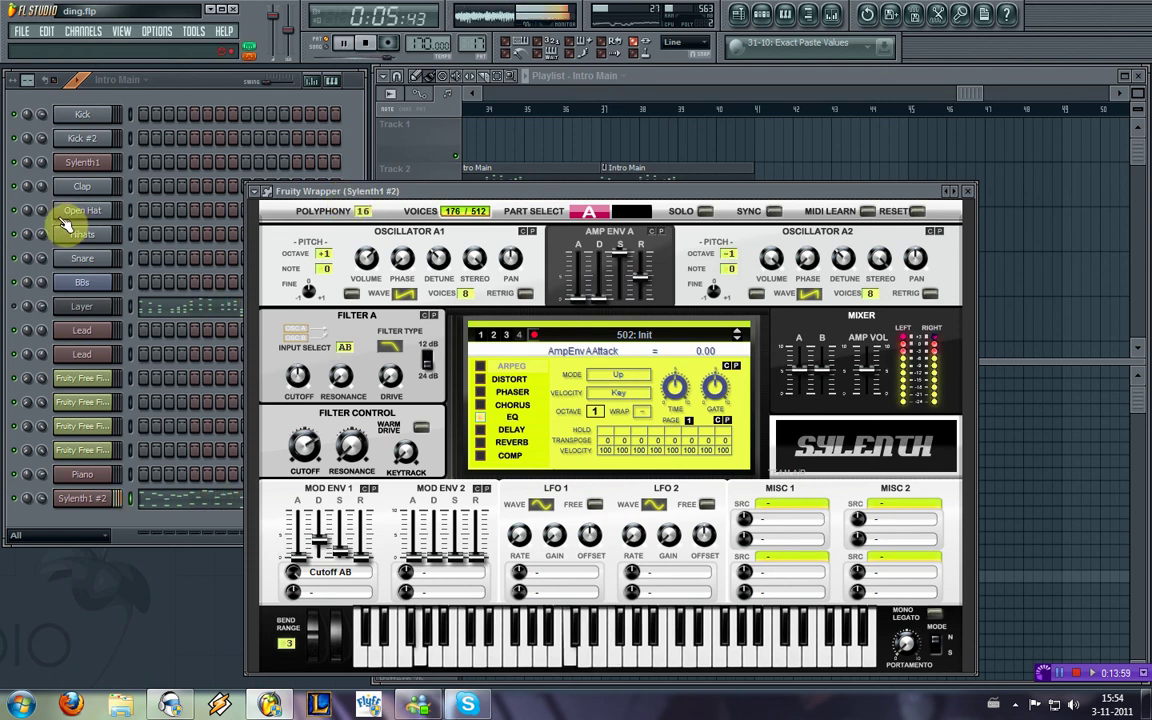
click(42, 499)
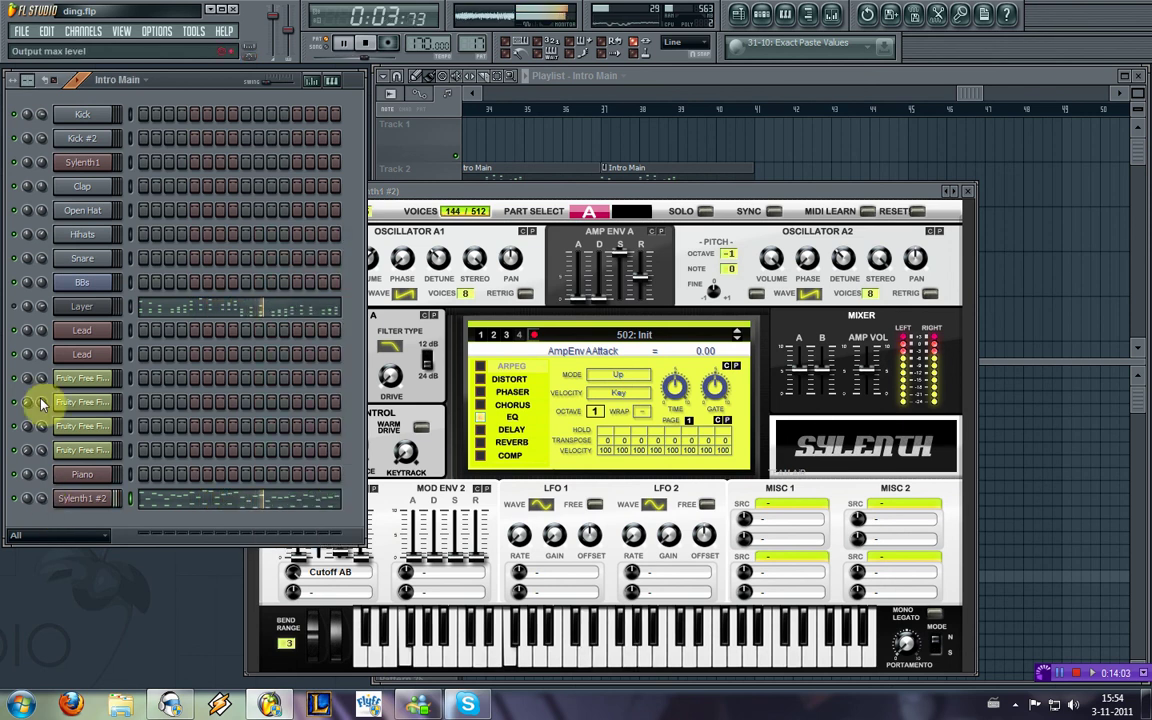
click(967, 190)
Step: Fill the Kick channel on every fourth step in the Intro Main pattern
right_click(96, 117)
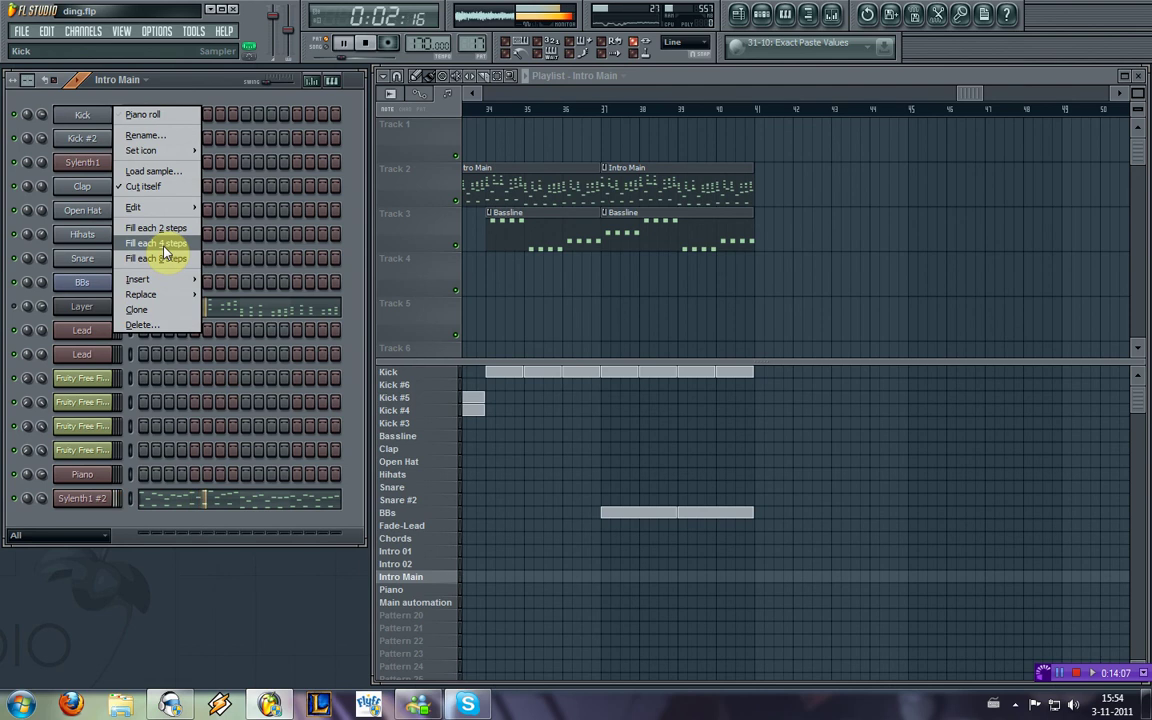
click(164, 252)
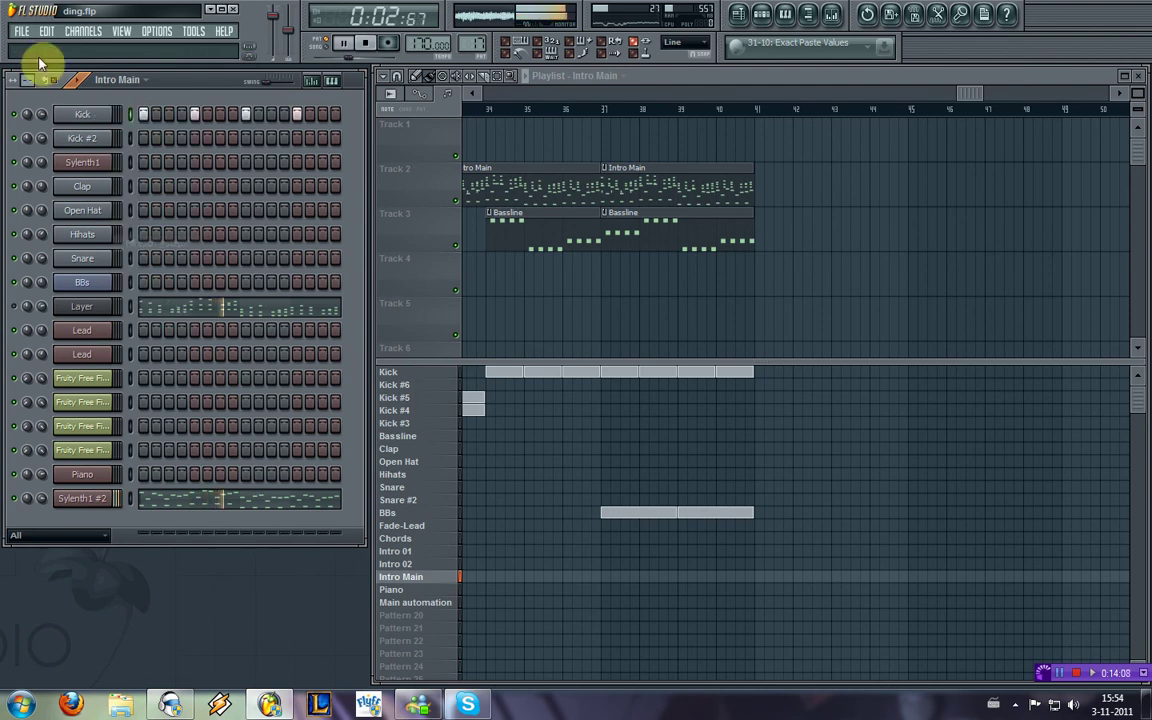
Step: Copy the Sylenth1 notes from the Bassline pattern into the Sylenth1 channel of Intro Main
click(400, 437)
click(270, 166)
click(1061, 92)
key(space)
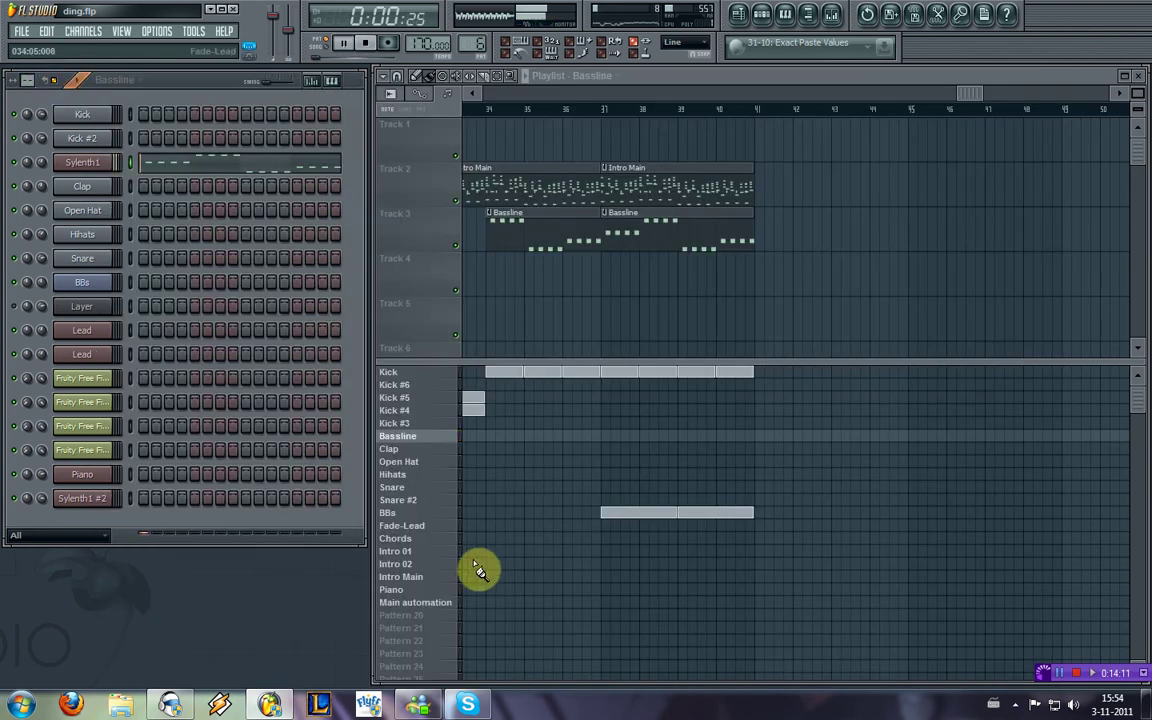
click(415, 579)
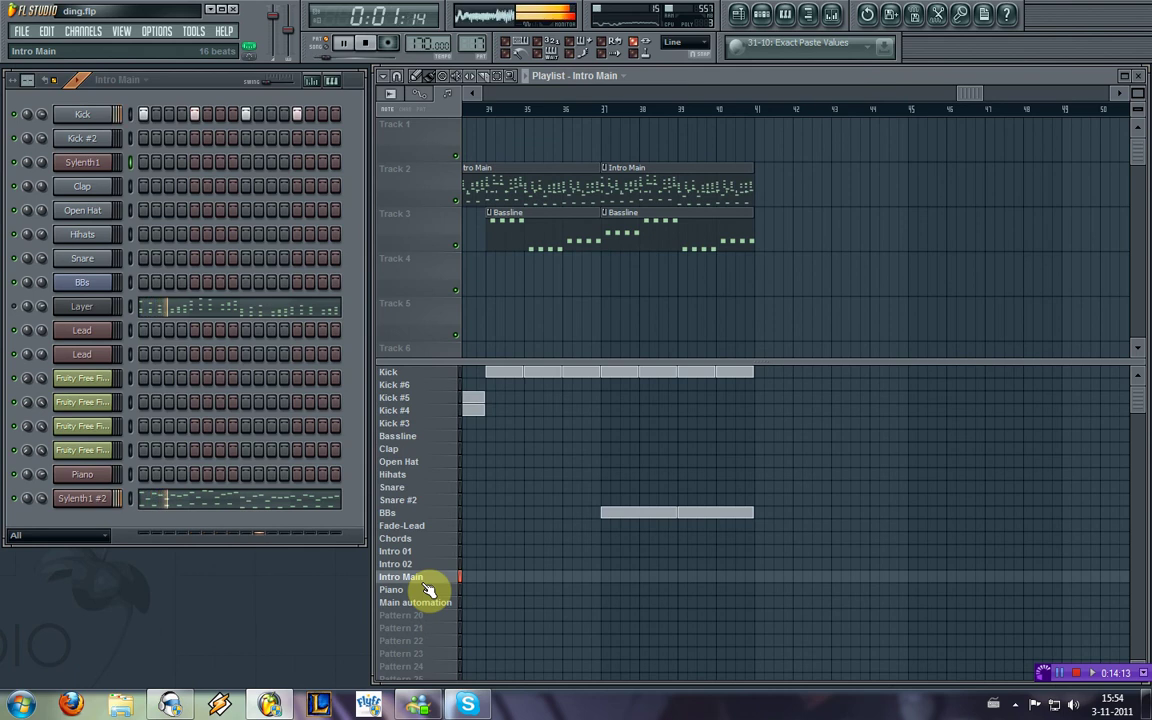
right_click(100, 160)
click(140, 168)
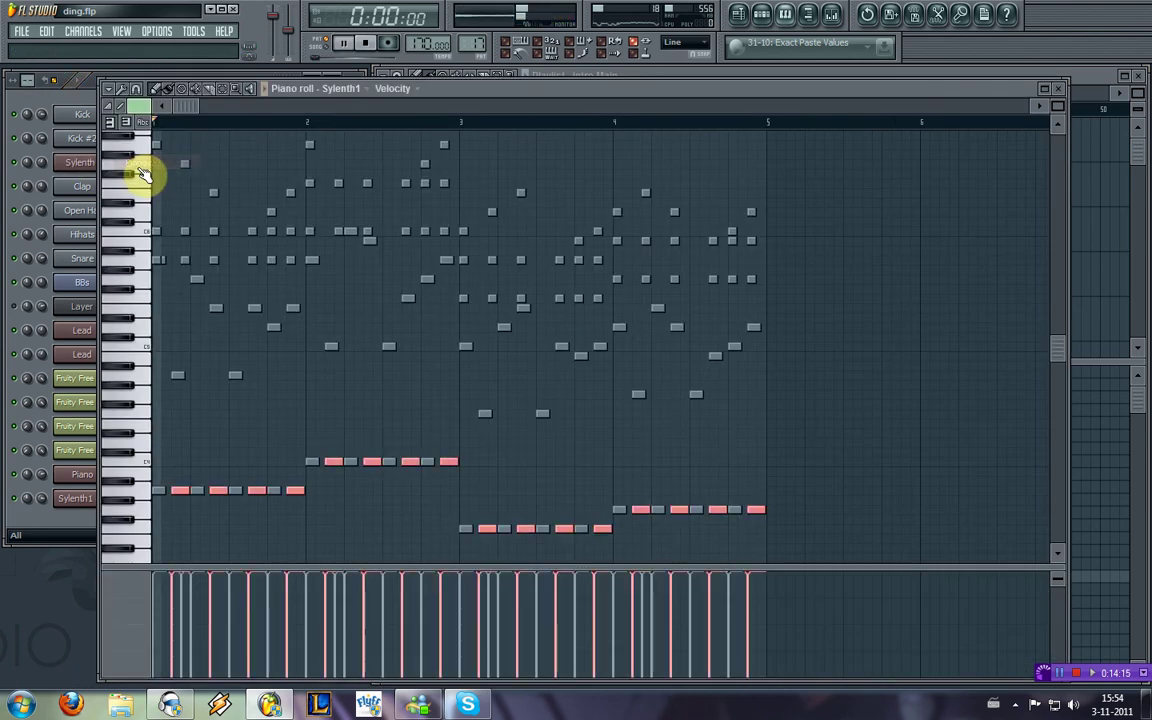
click(1059, 89)
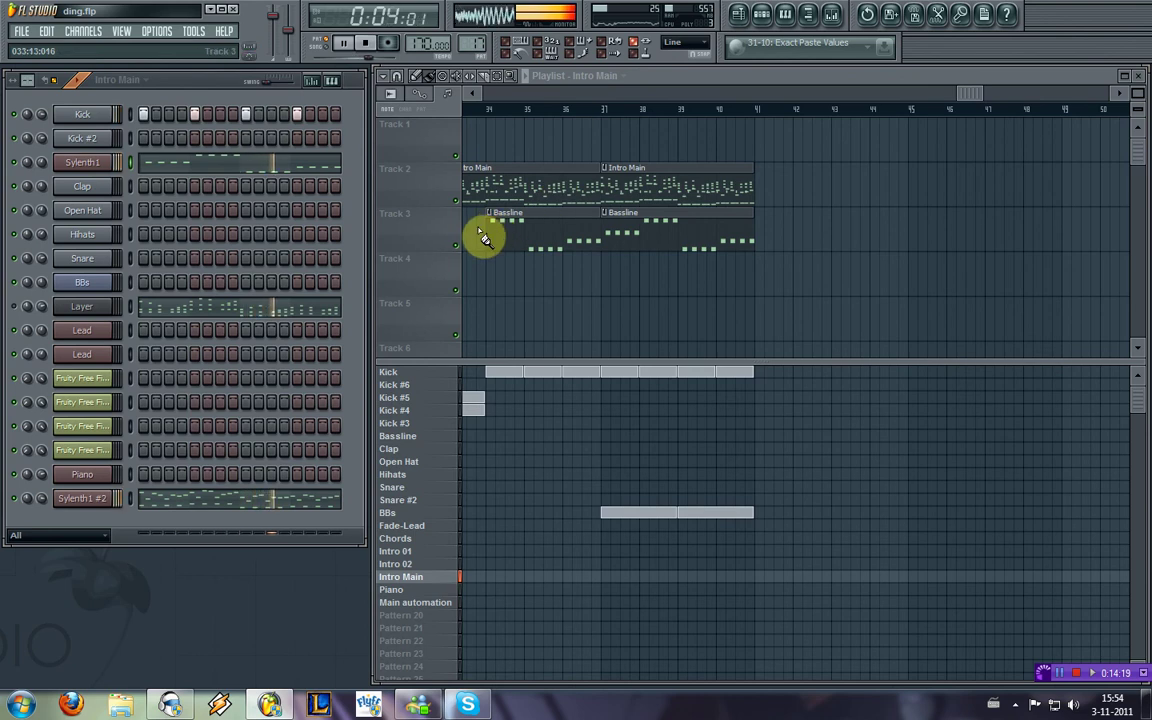
Step: Transpose all Sylenth1 #2 notes in Intro Main up one octave and deselect them
click(149, 496)
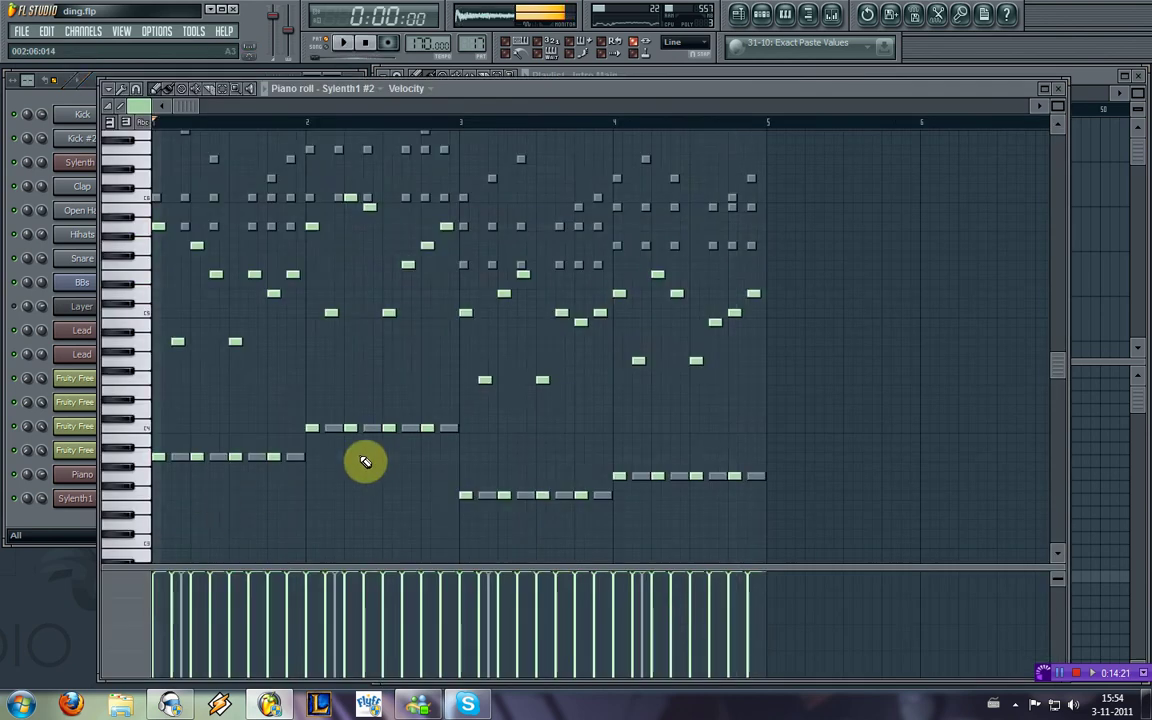
key(ctrl+a)
key(ctrl+d)
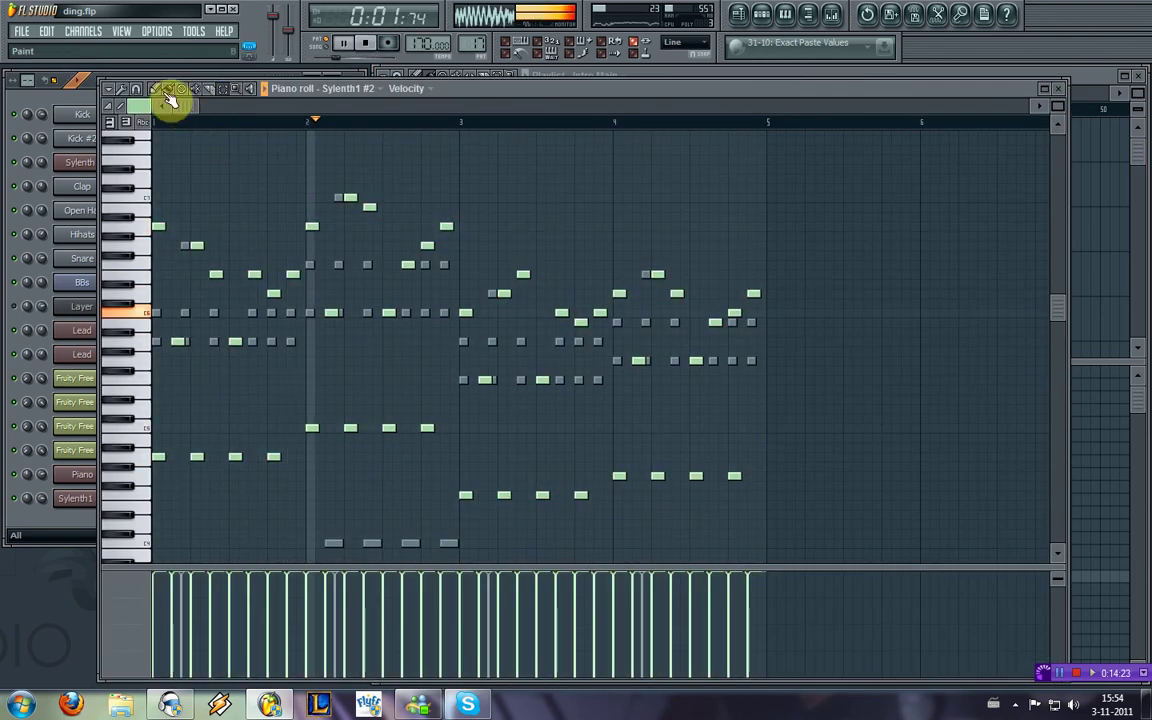
click(1058, 89)
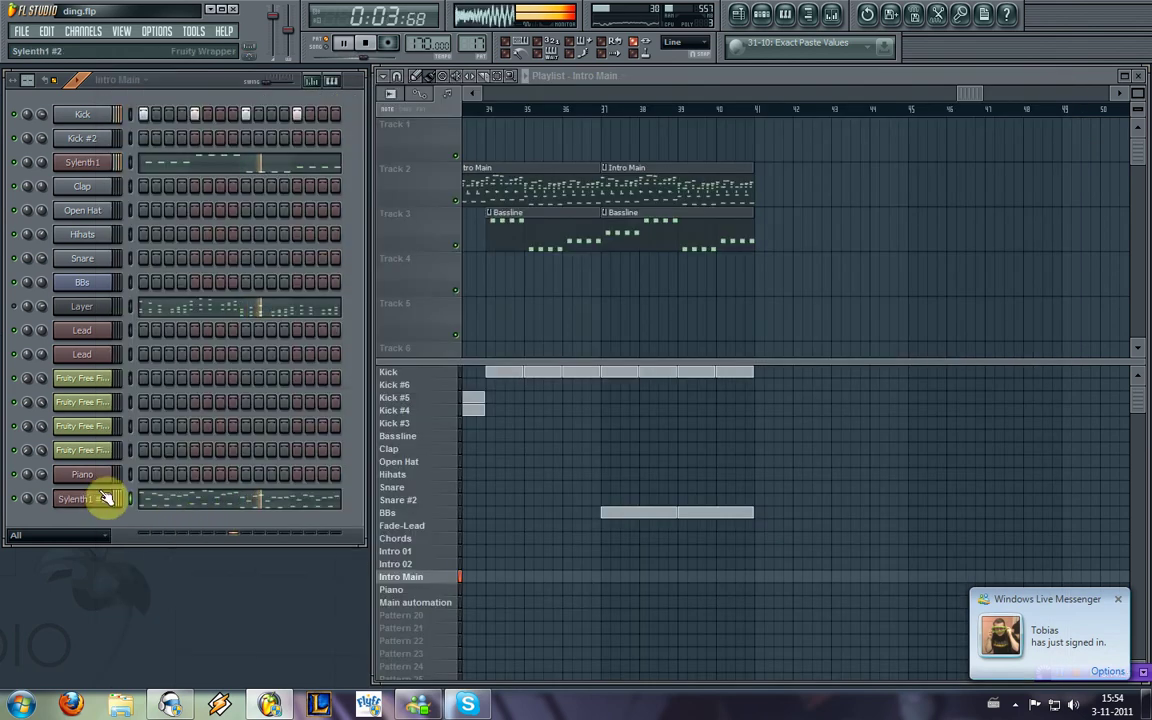
Step: Set the octave of Sylenth1 #2's oscillator A1 to 0 and check part B before returning to part A
click(102, 498)
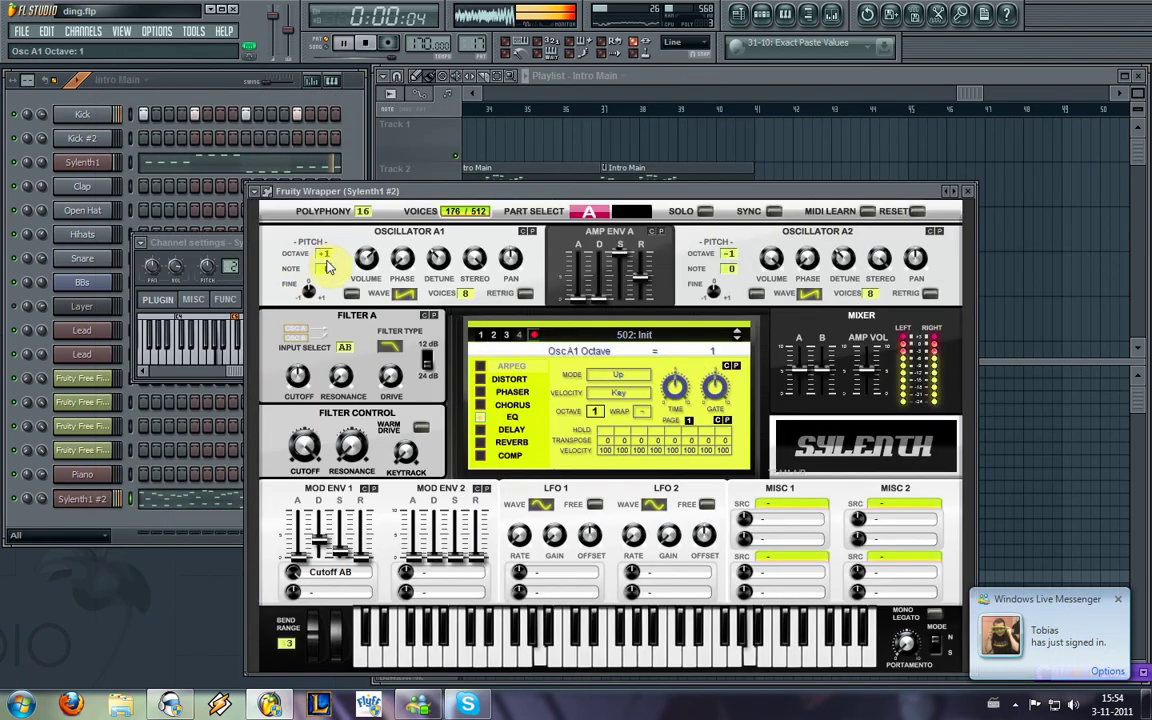
click(220, 247)
click(335, 244)
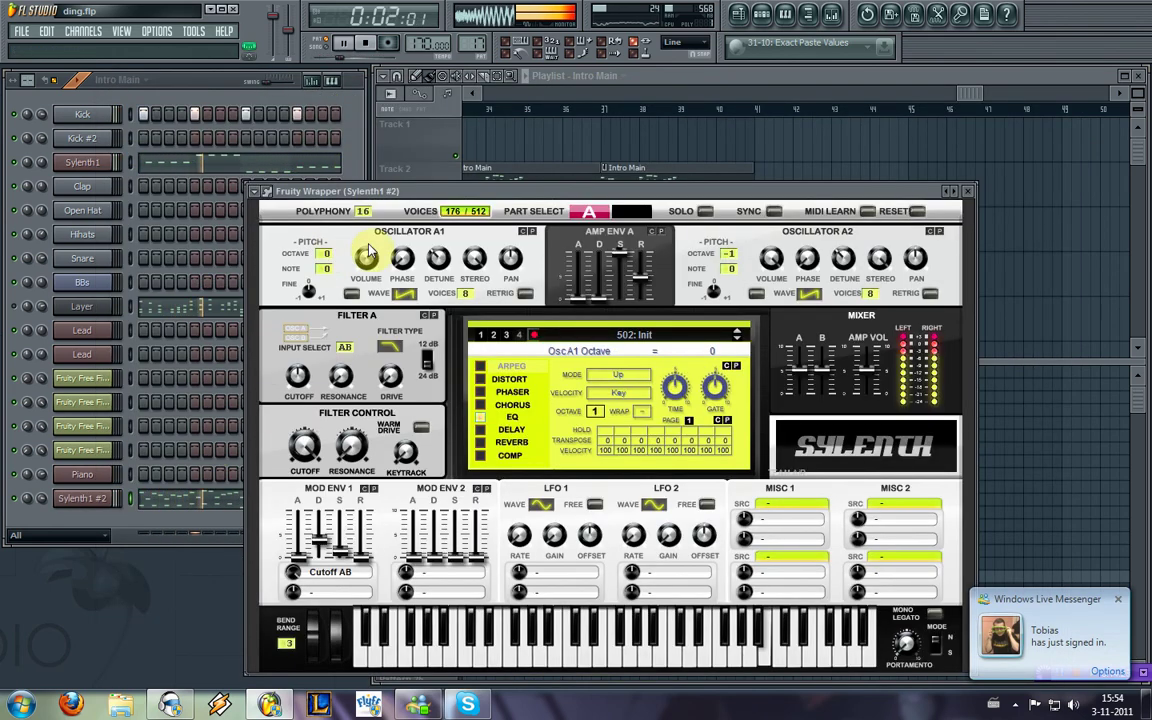
click(624, 212)
click(595, 211)
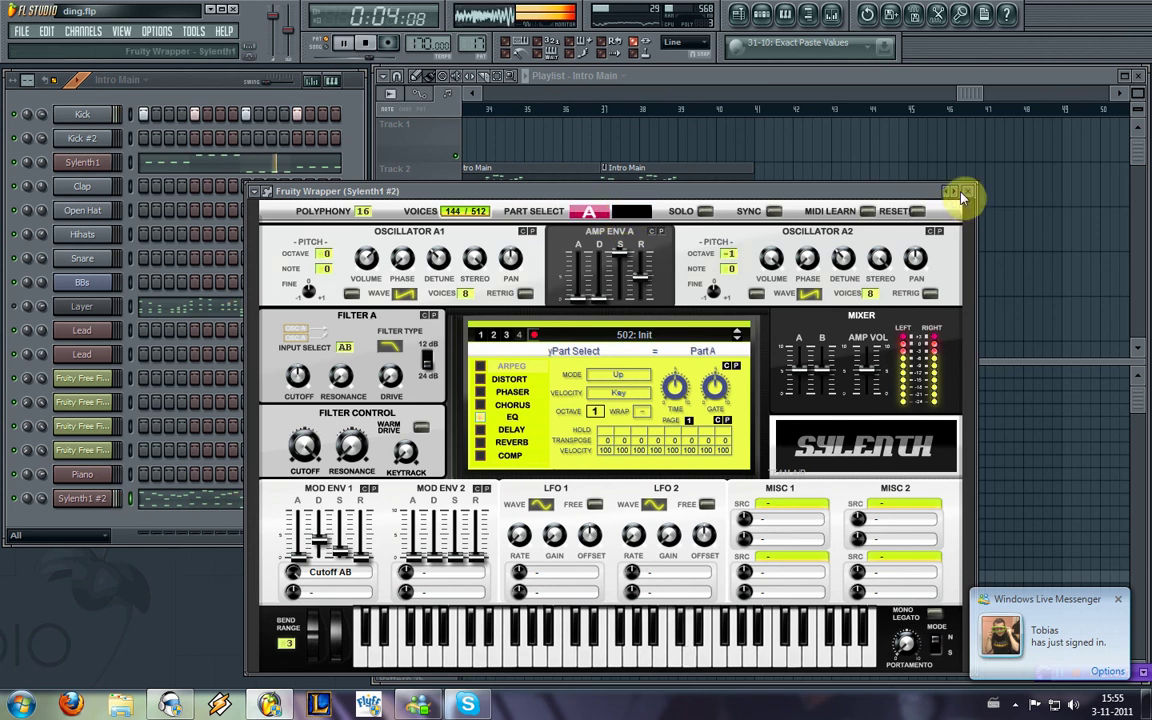
click(967, 191)
Step: Set the amp envelope release in Sylenth1 #2 to 2.57 for part B and 2.53 for part A
click(104, 498)
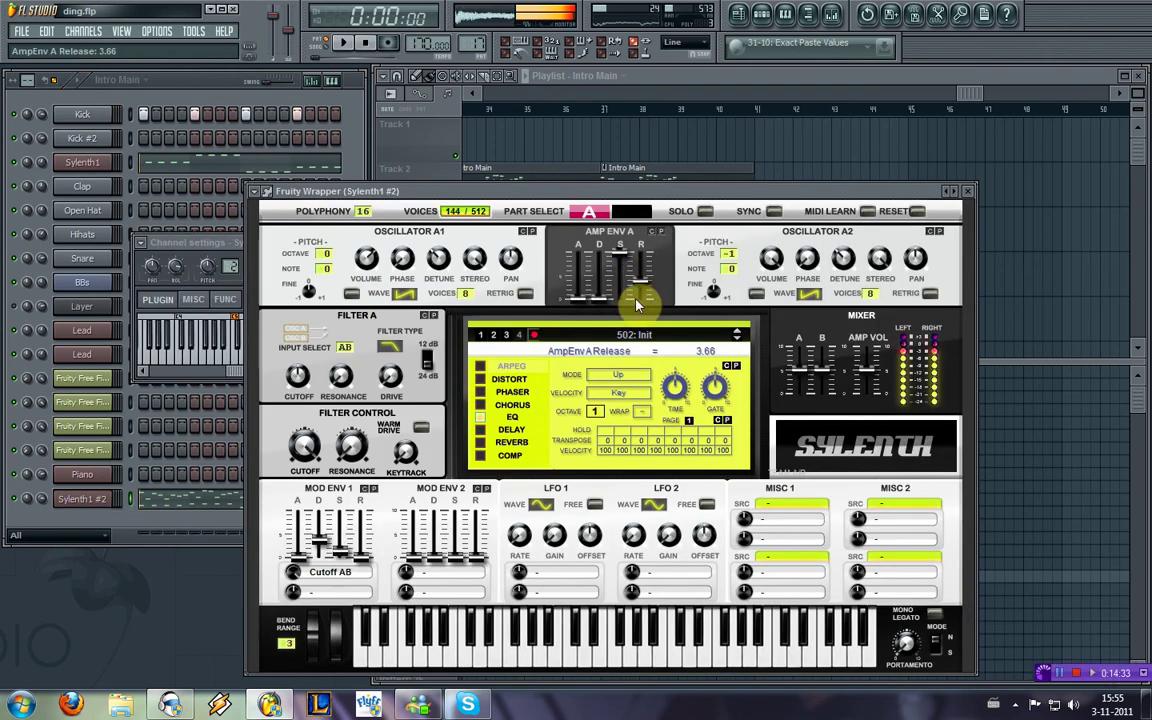
click(590, 211)
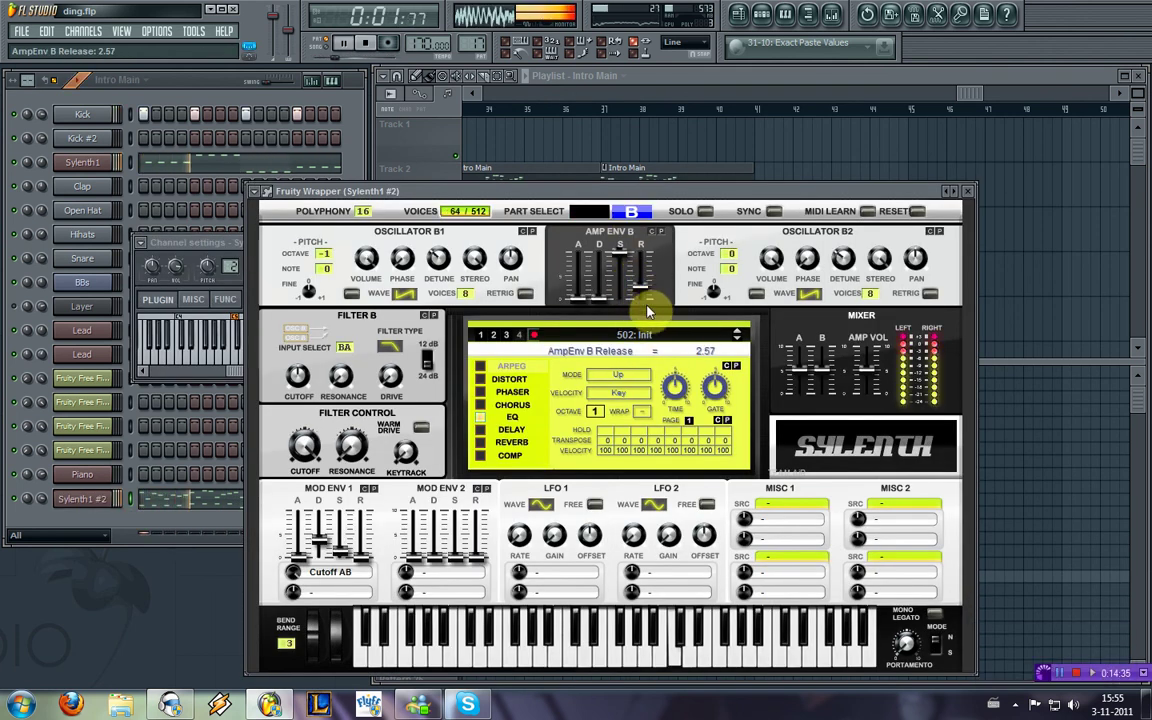
click(591, 212)
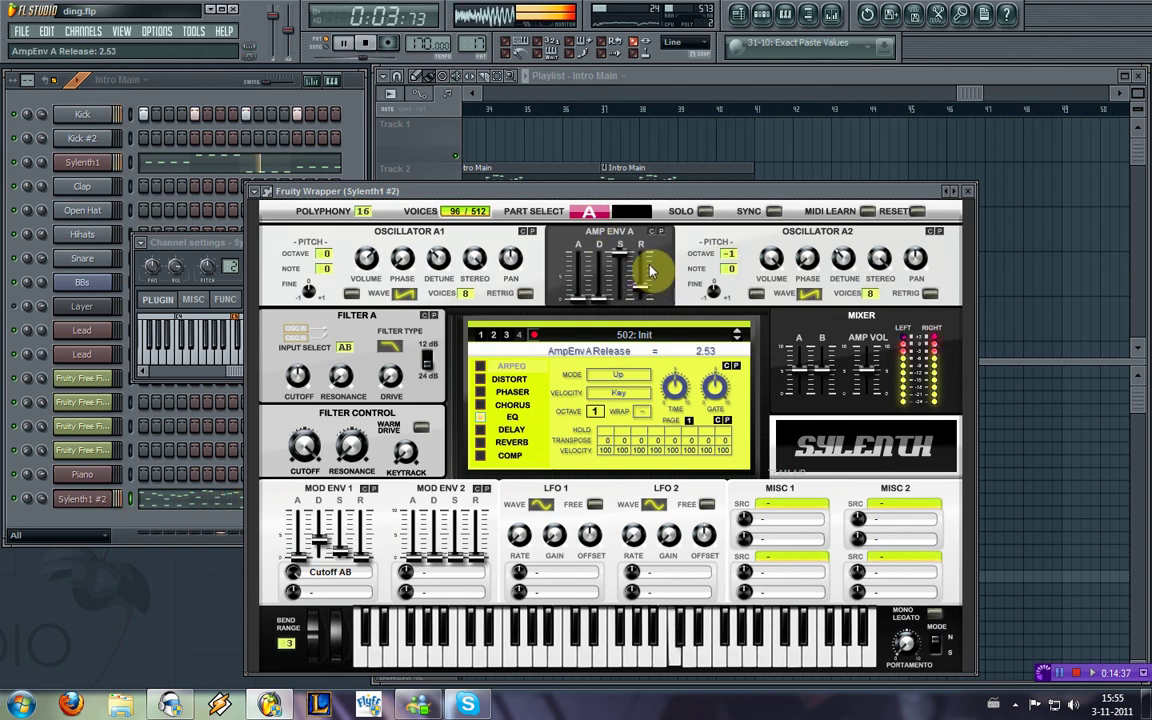
click(967, 190)
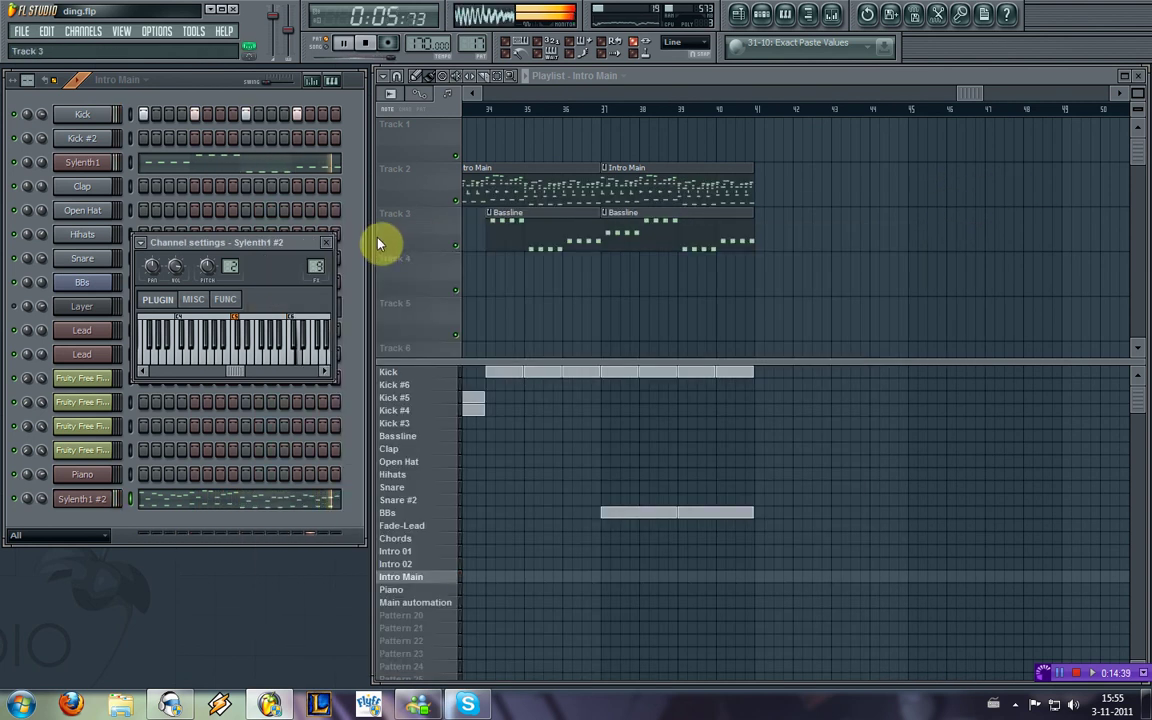
click(331, 244)
Step: Inspect the effect chains of the Sylenth1 and BBs tracks in the mixer during playback
click(832, 16)
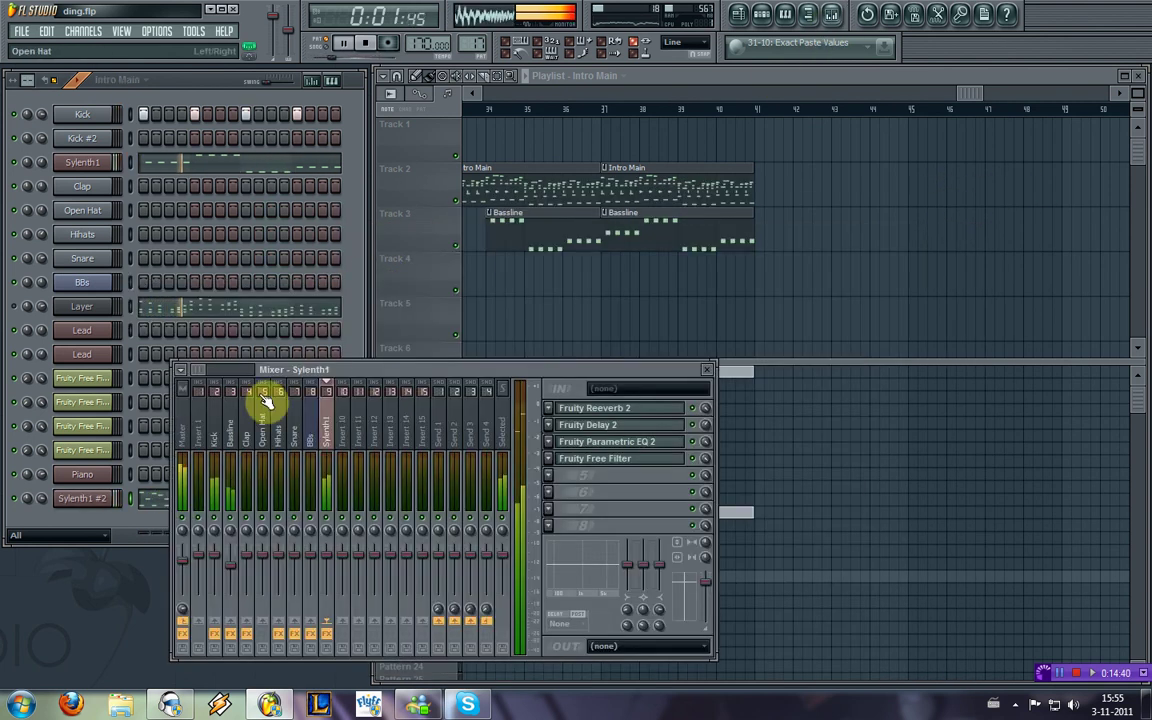
click(192, 428)
click(338, 425)
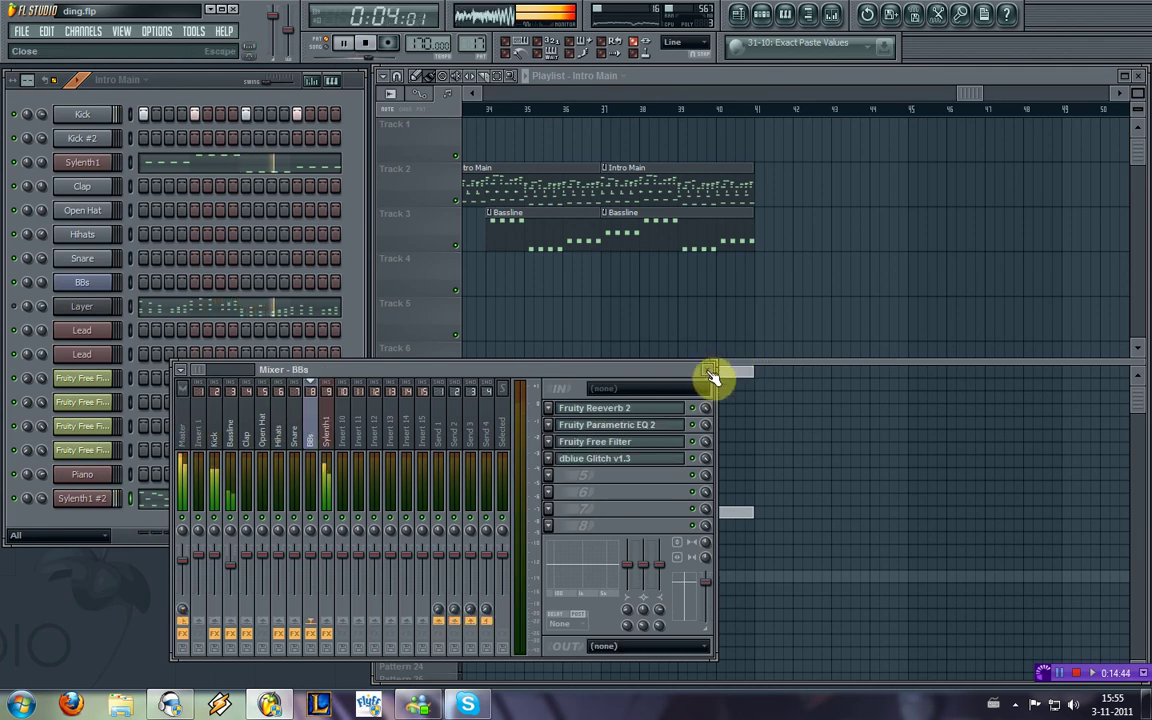
Step: Fine-tune the Sylenth1 #2 channel volume while the Intro Main pattern plays
click(707, 369)
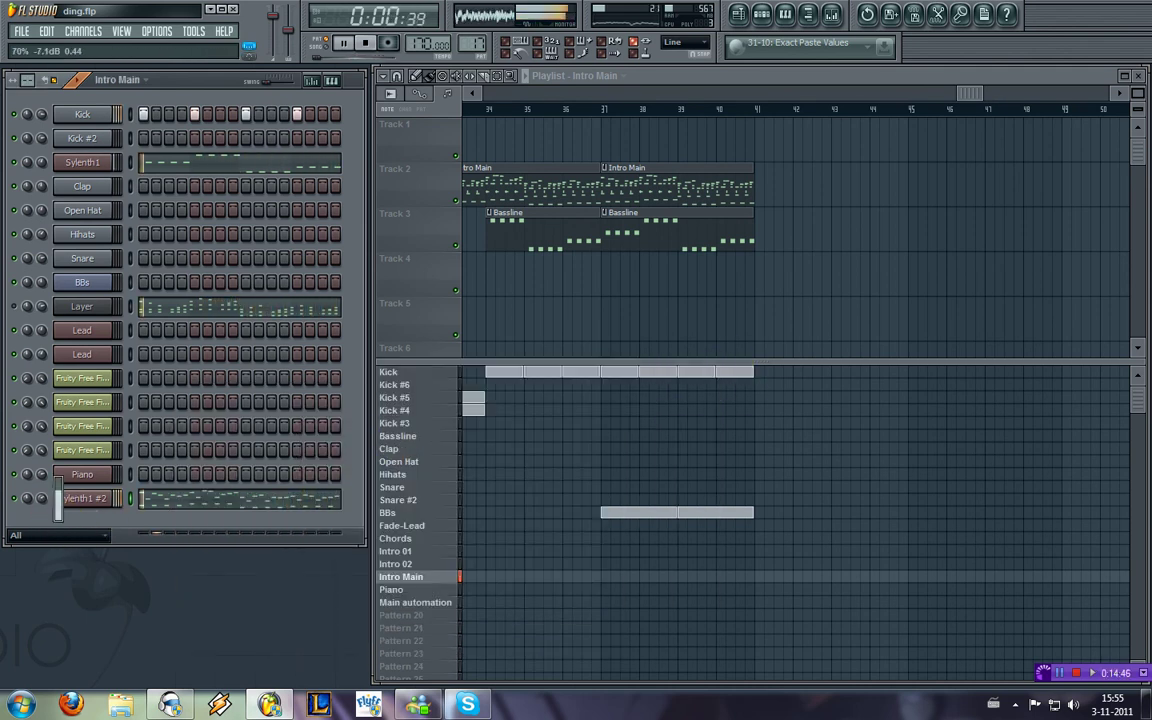
drag(44, 500, 46, 501)
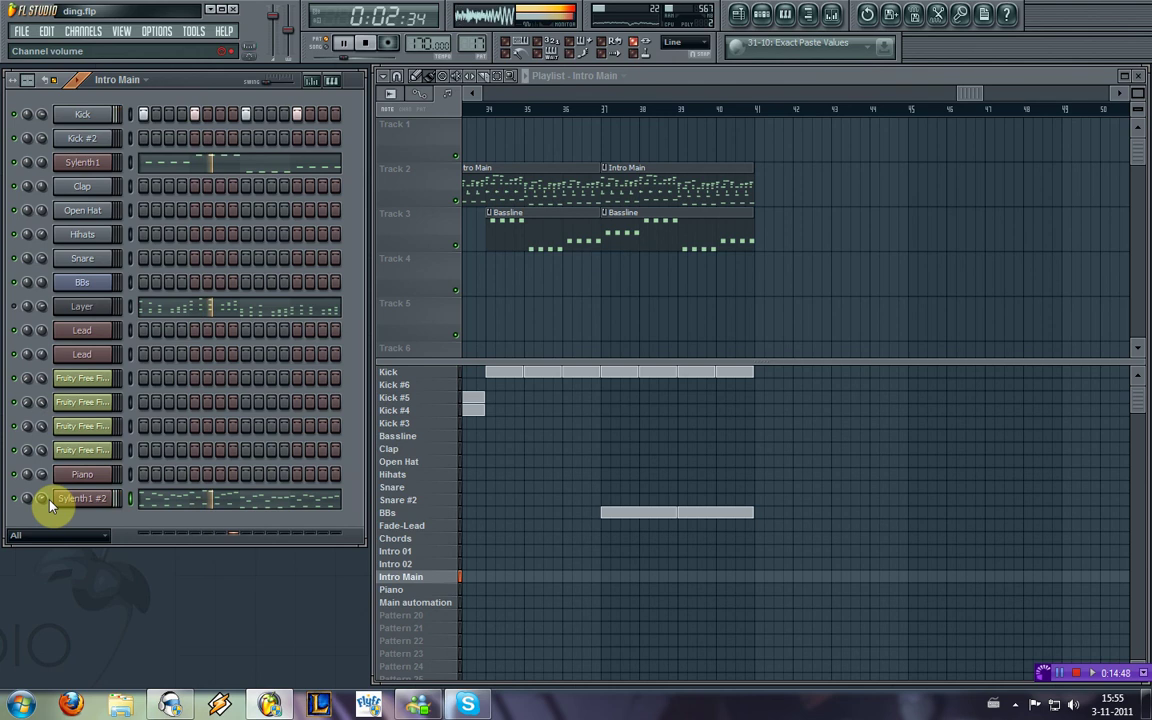
key(space)
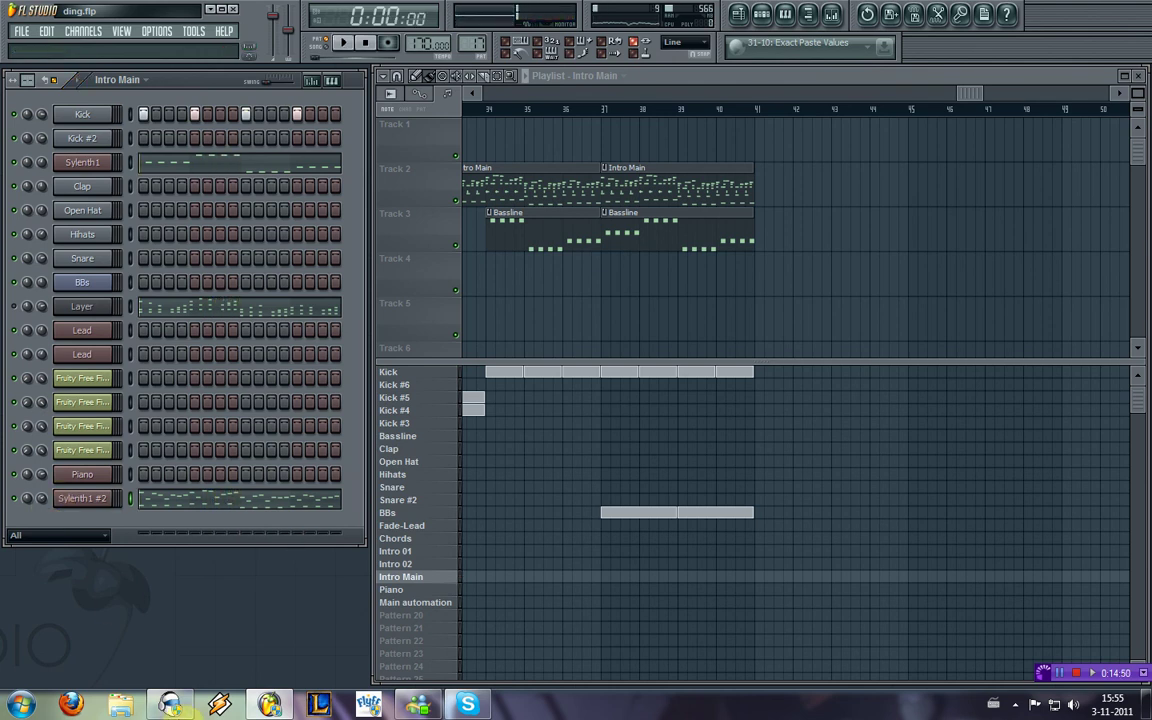
click(170, 704)
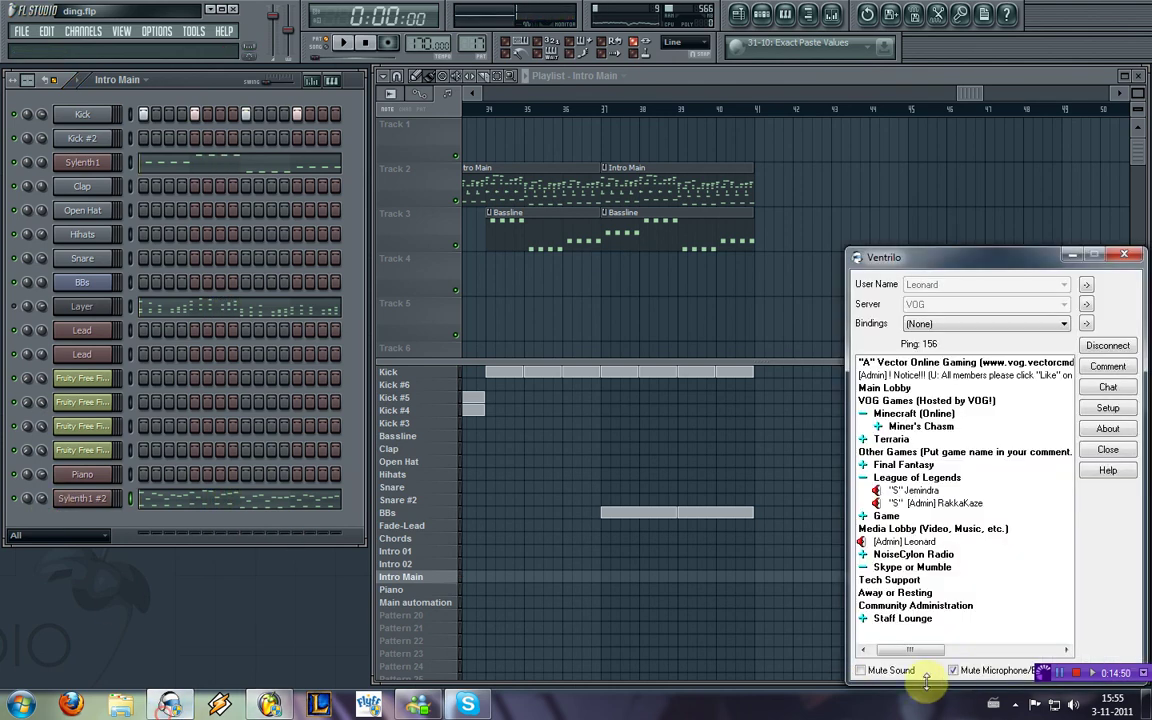
click(90, 576)
key(space)
drag(44, 500, 44, 500)
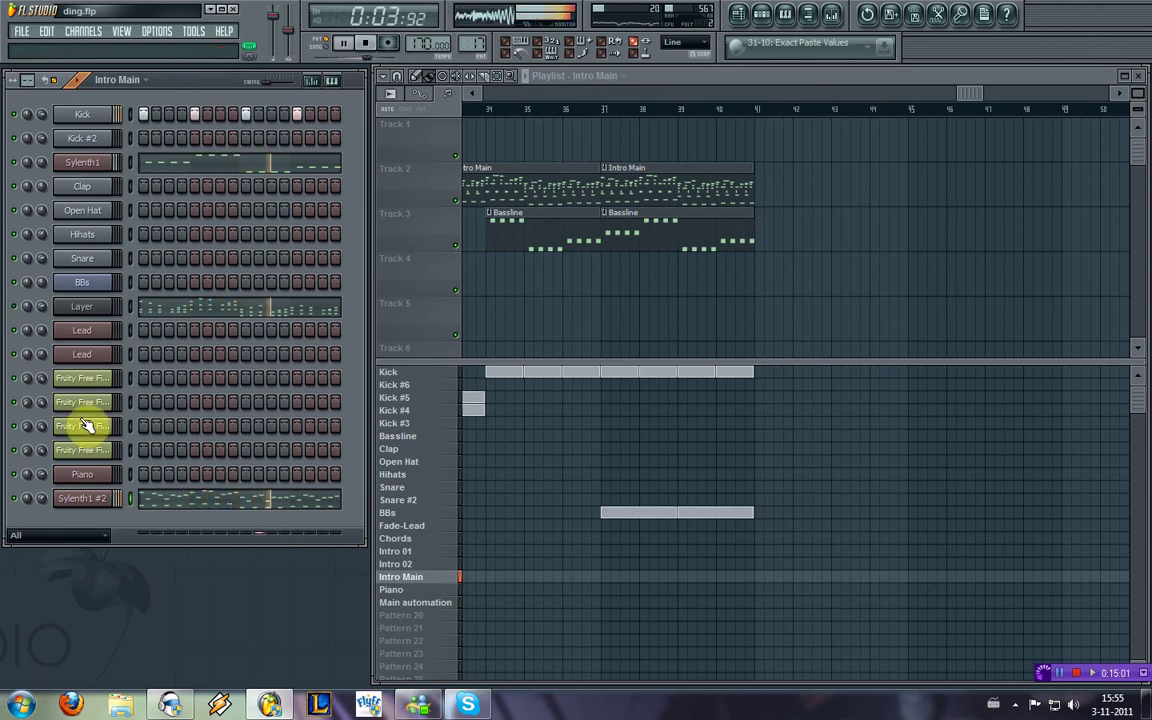
Step: Check the Sylenth1 #2 synth settings during playback and close its plugin window
click(82, 498)
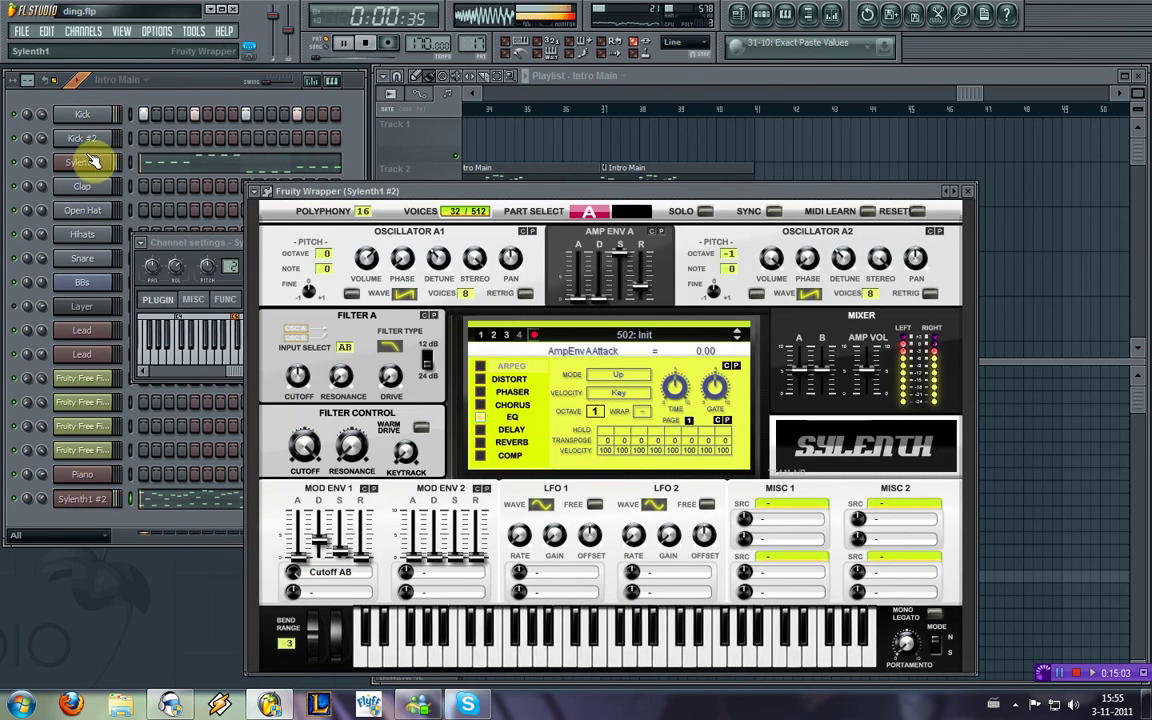
click(222, 252)
click(328, 245)
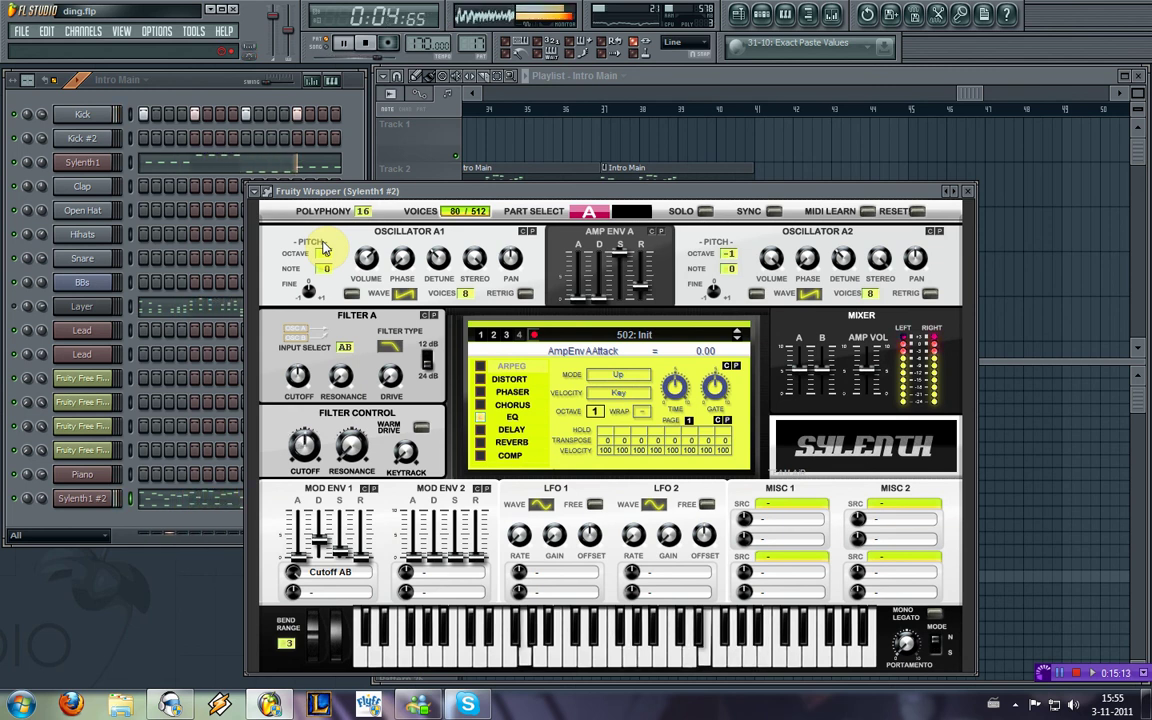
click(966, 191)
Step: Cut all Sylenth1 #2 notes out of Intro Main and select the empty Pattern 20
click(298, 496)
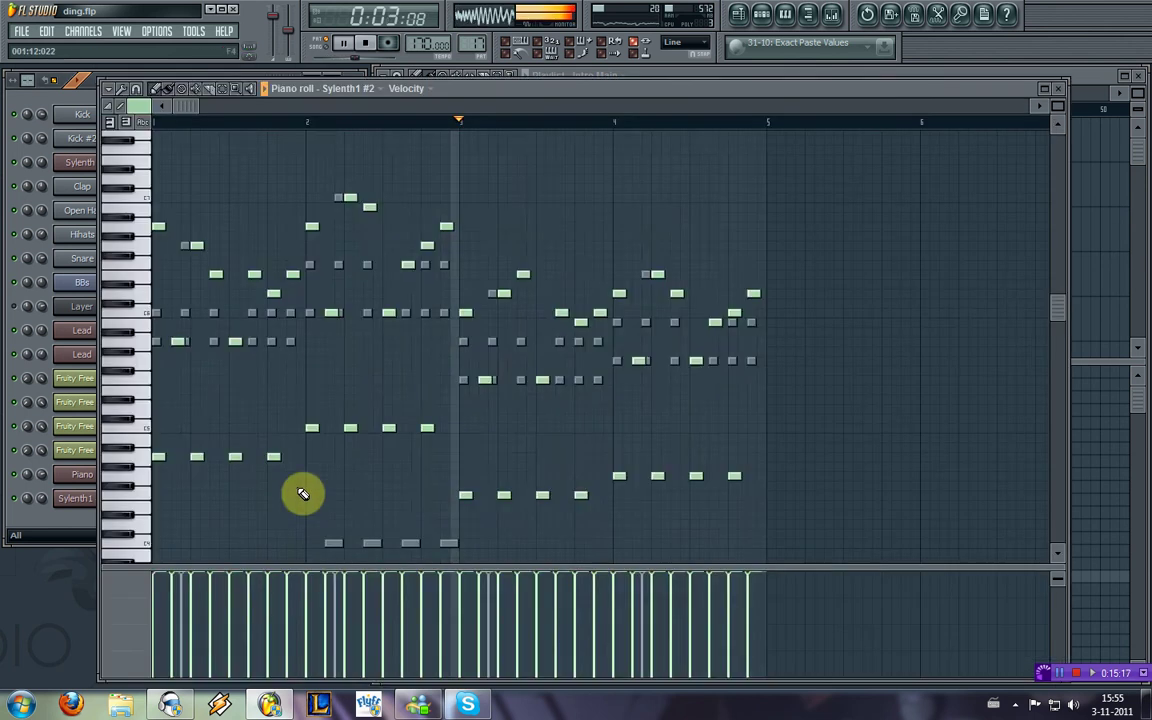
click(1050, 95)
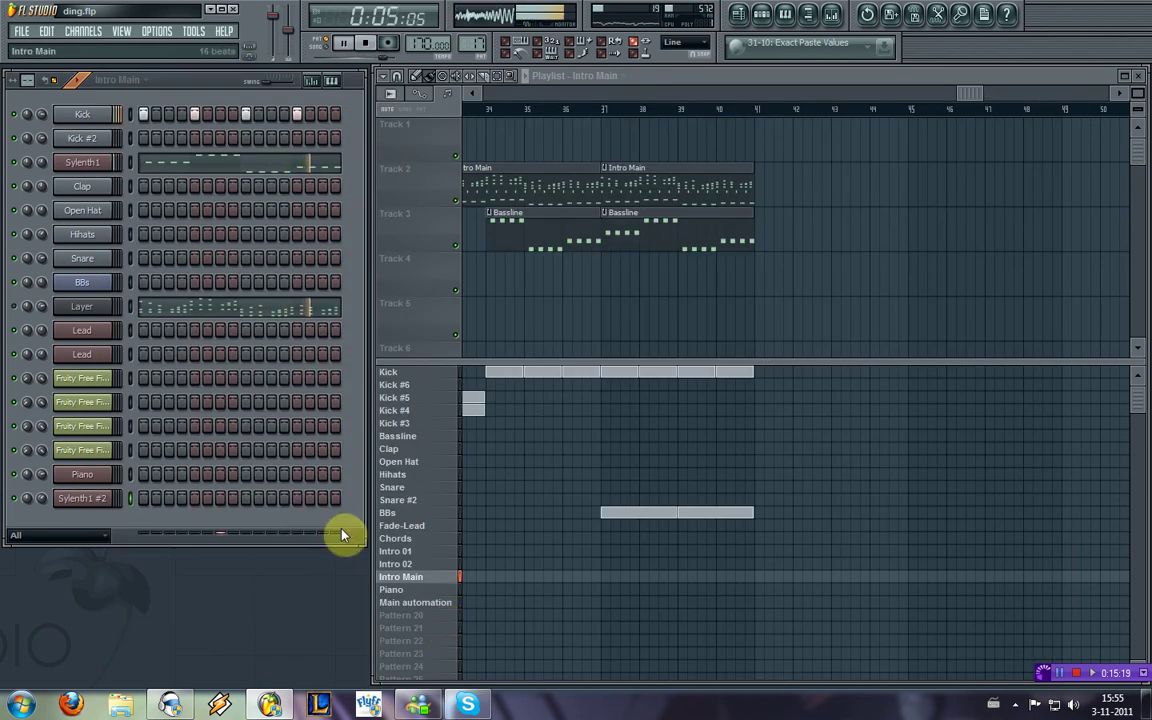
click(432, 616)
right_click(100, 498)
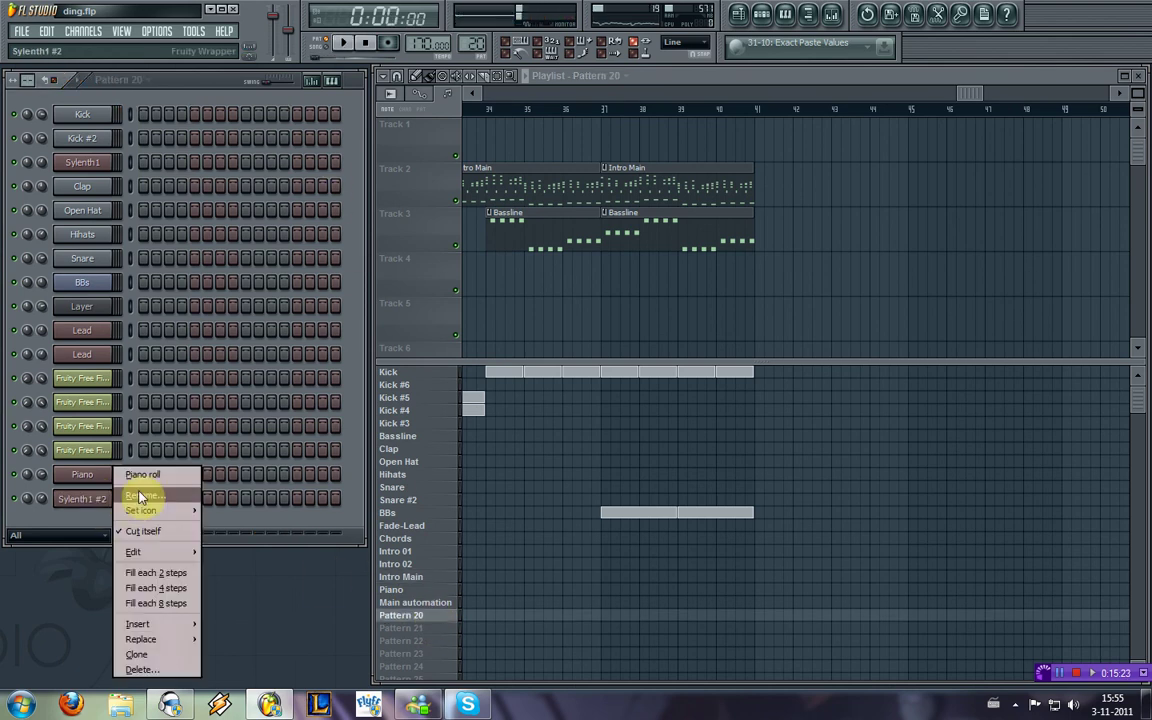
click(140, 496)
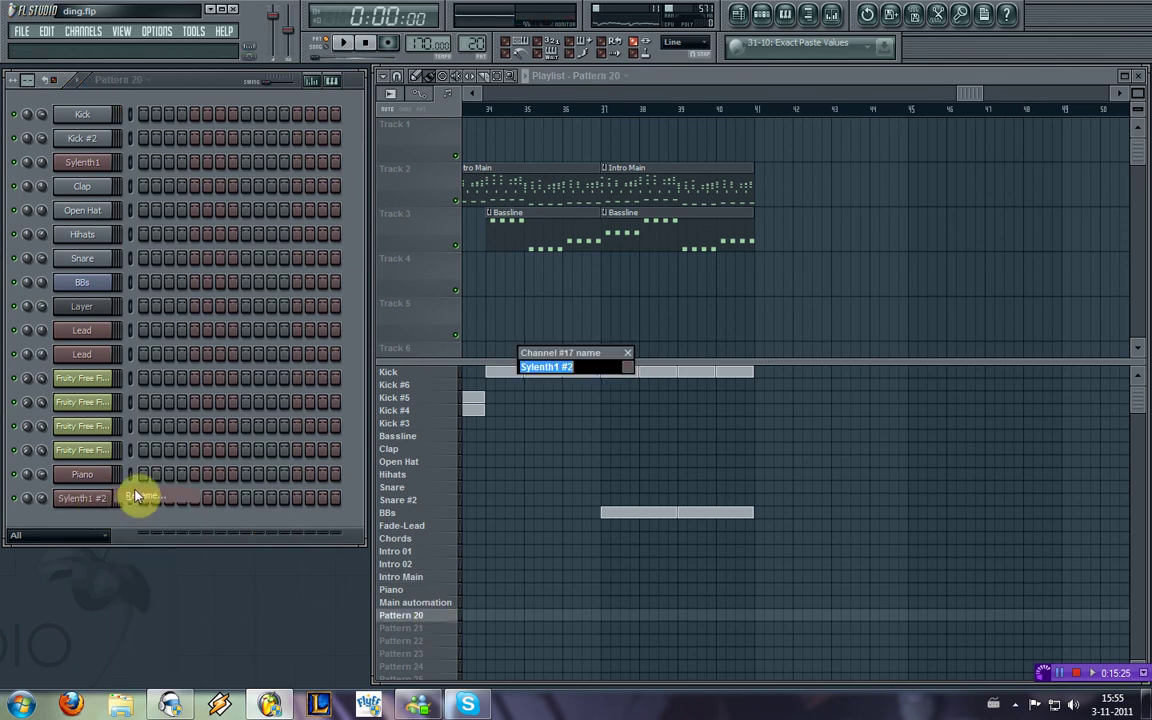
click(628, 353)
Step: Paste the cut lead notes into the Sylenth1 #2 piano roll of Pattern 20 and play them back
right_click(108, 500)
click(145, 475)
key(ctrl+v)
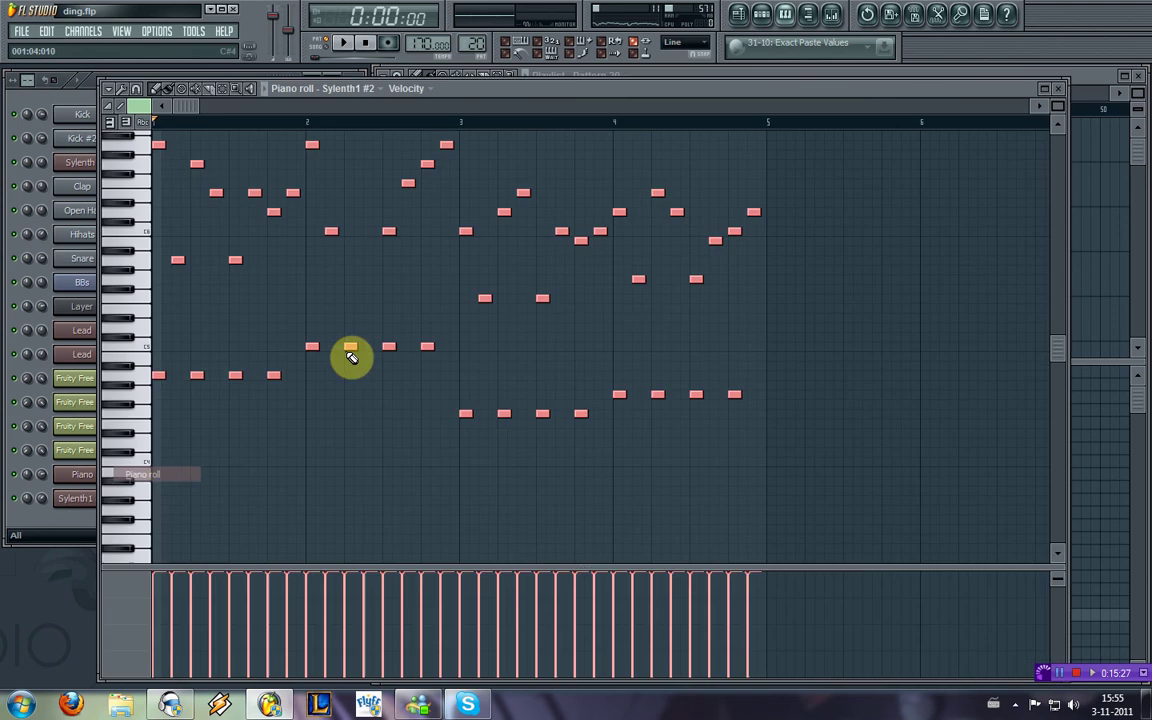
key(space)
click(1058, 89)
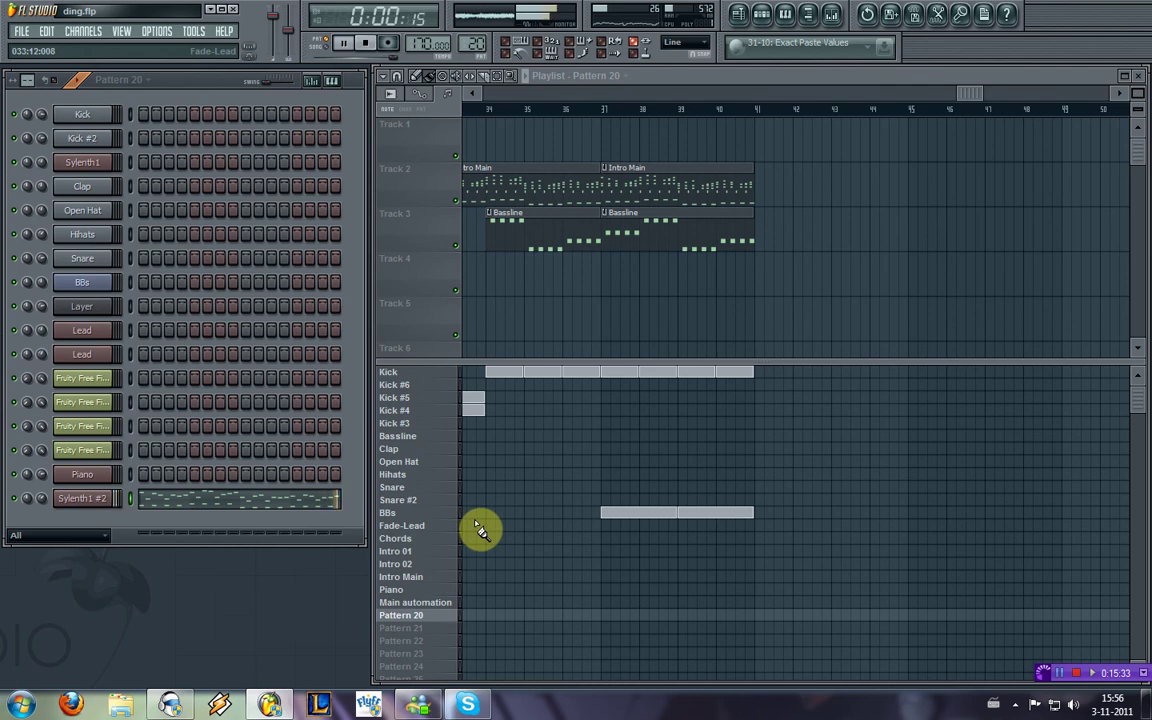
Step: Copy all notes of the Piano channel from the Piano pattern
click(425, 592)
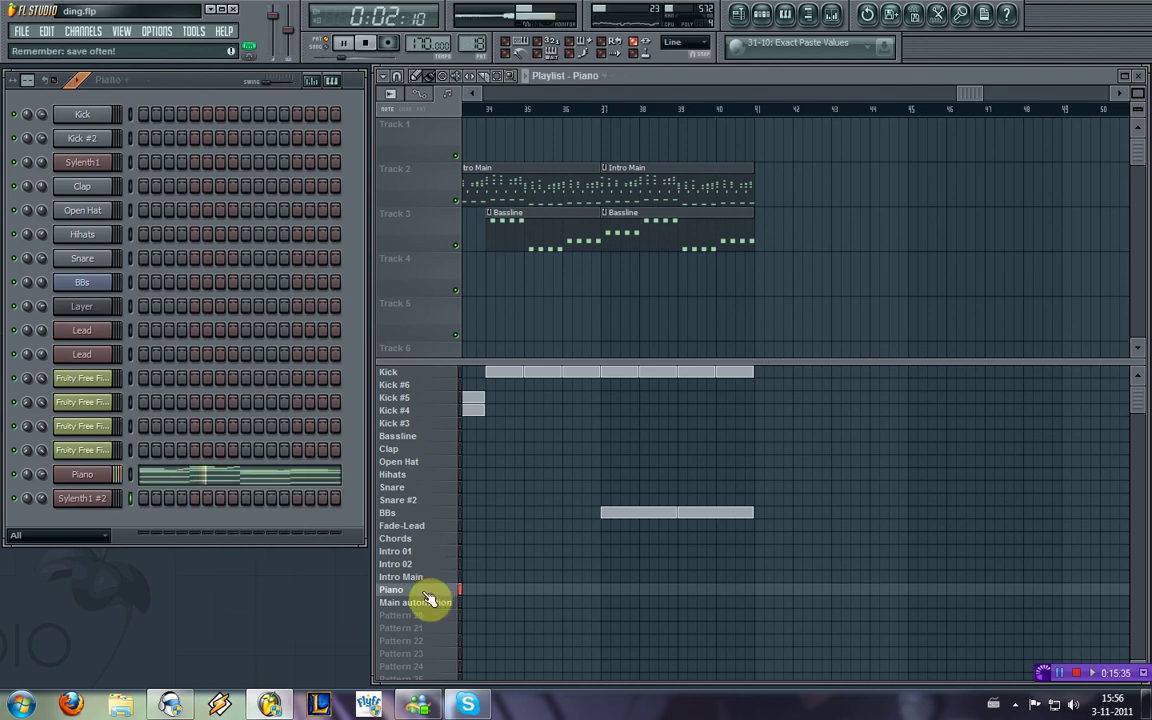
click(250, 476)
key(ctrl+a)
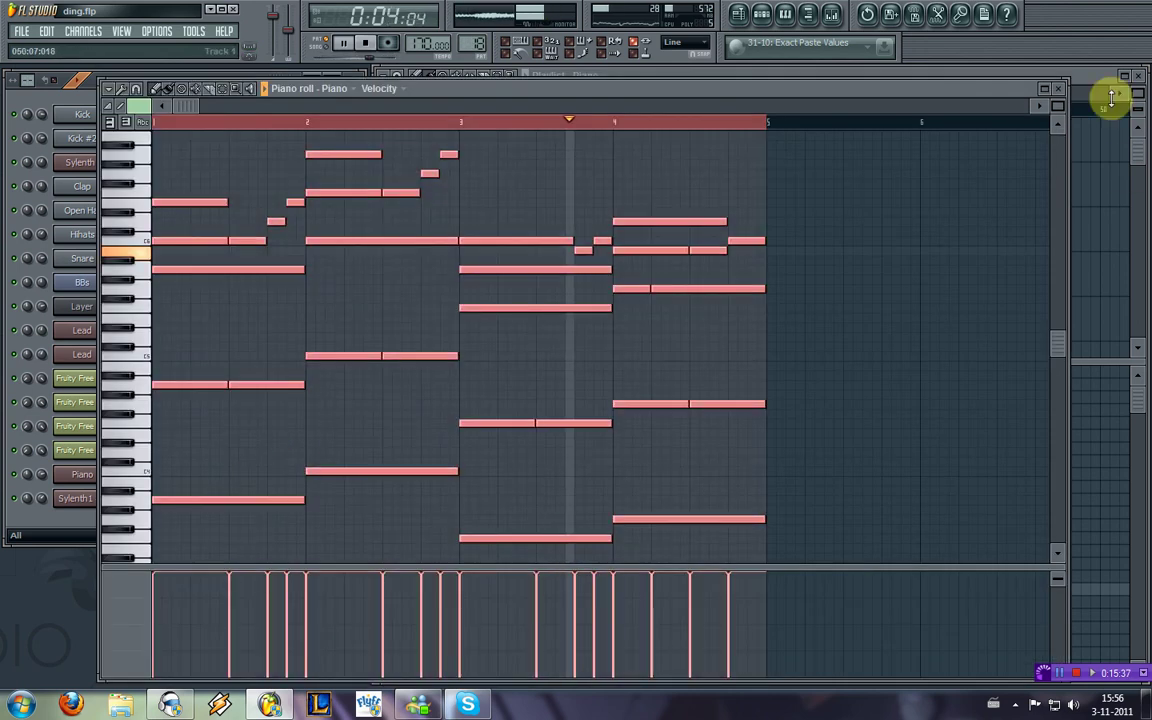
click(1060, 89)
Step: Paste the copied notes into the Piano channel's piano roll in Pattern 20 and listen to them with the lead
click(400, 616)
key(space)
right_click(112, 468)
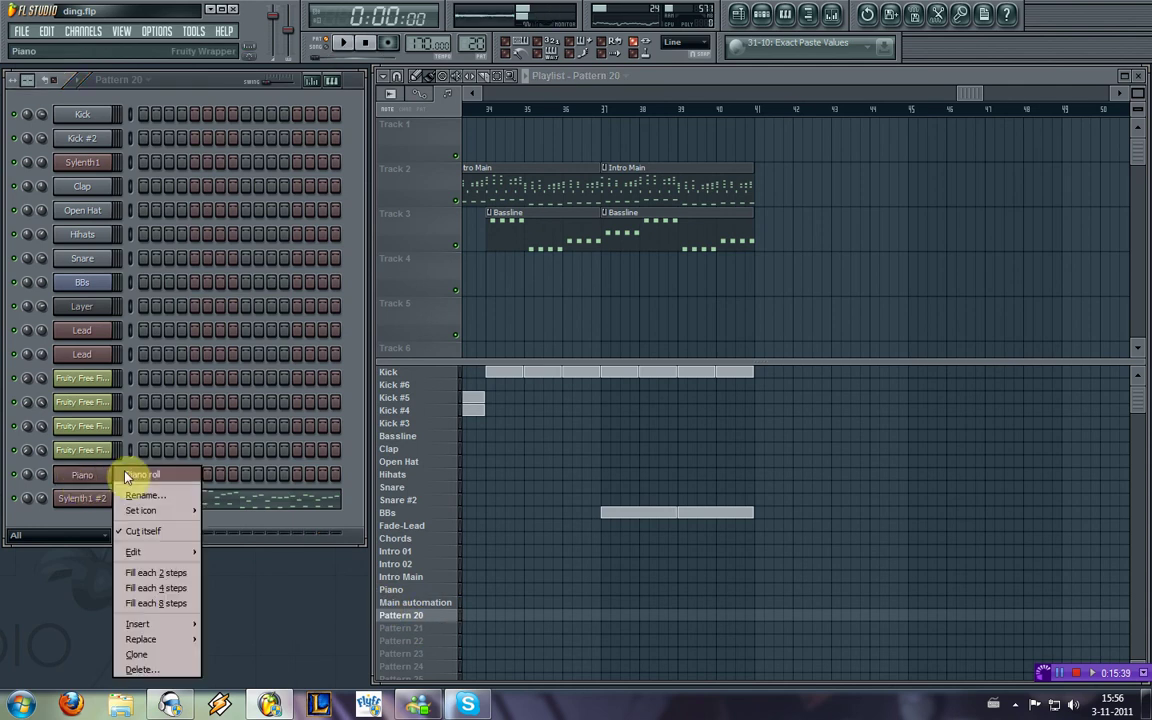
click(128, 471)
key(ctrl+v)
scroll(360, 379, up, 2)
key(space)
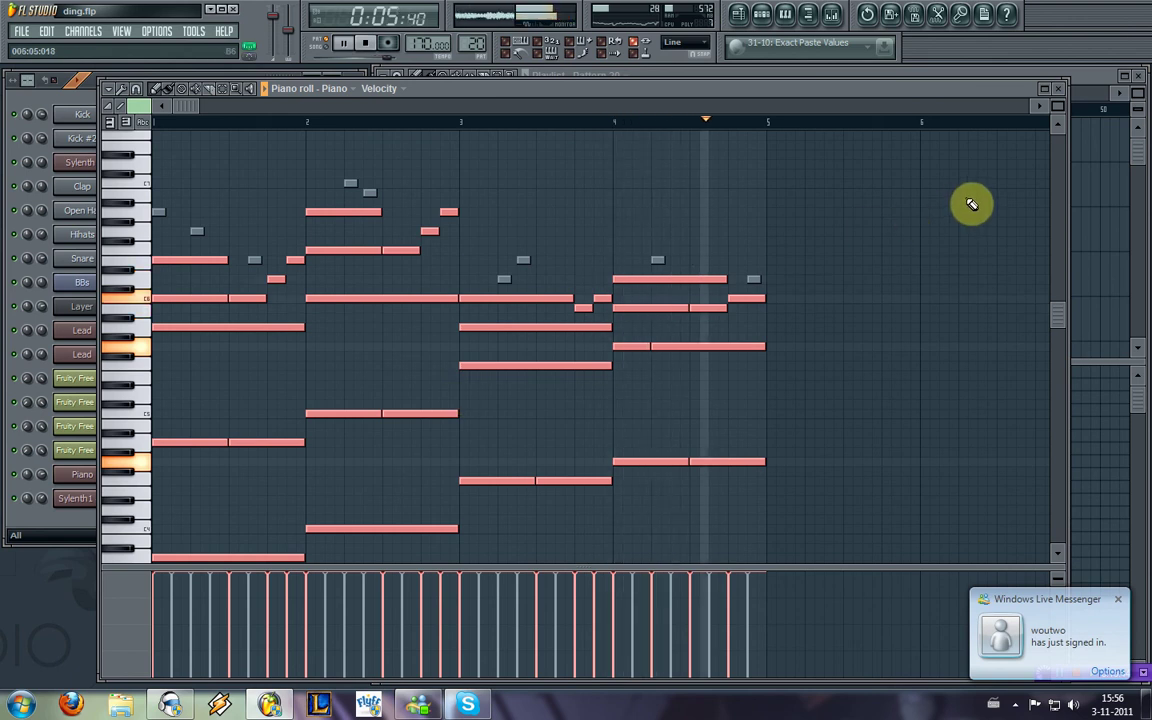
click(1058, 88)
Step: Clear the Kick steps and cut the Sylenth1 channel's notes from the Intro Main pattern
click(424, 590)
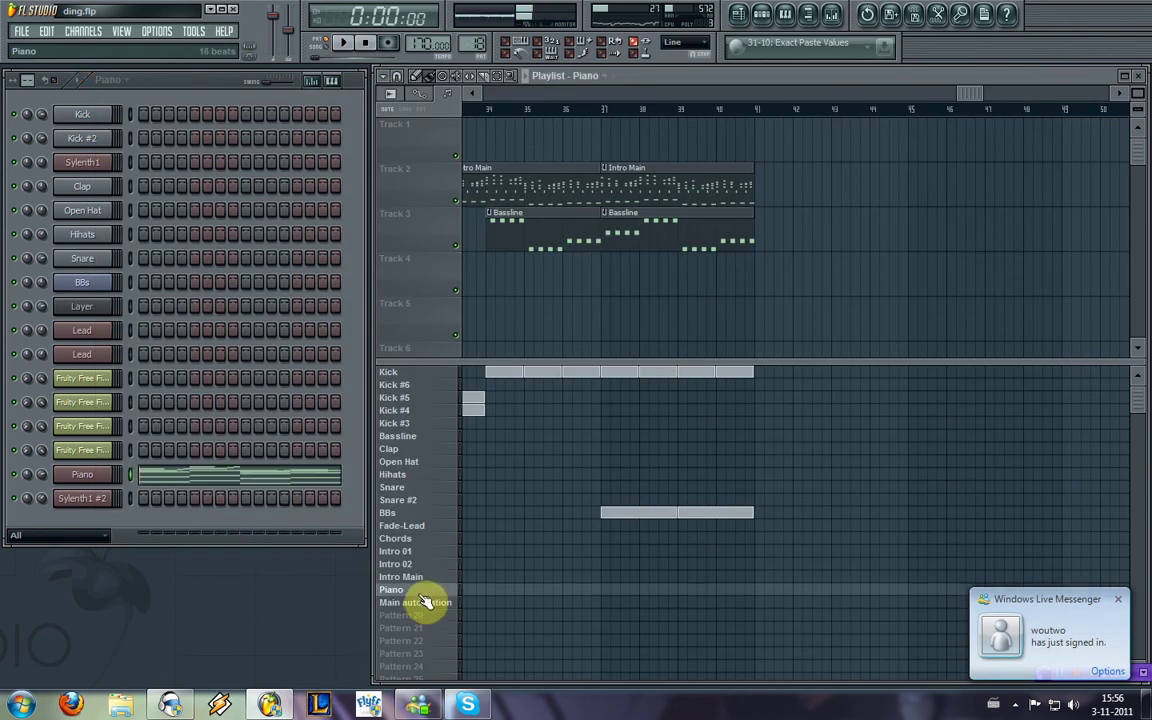
click(402, 577)
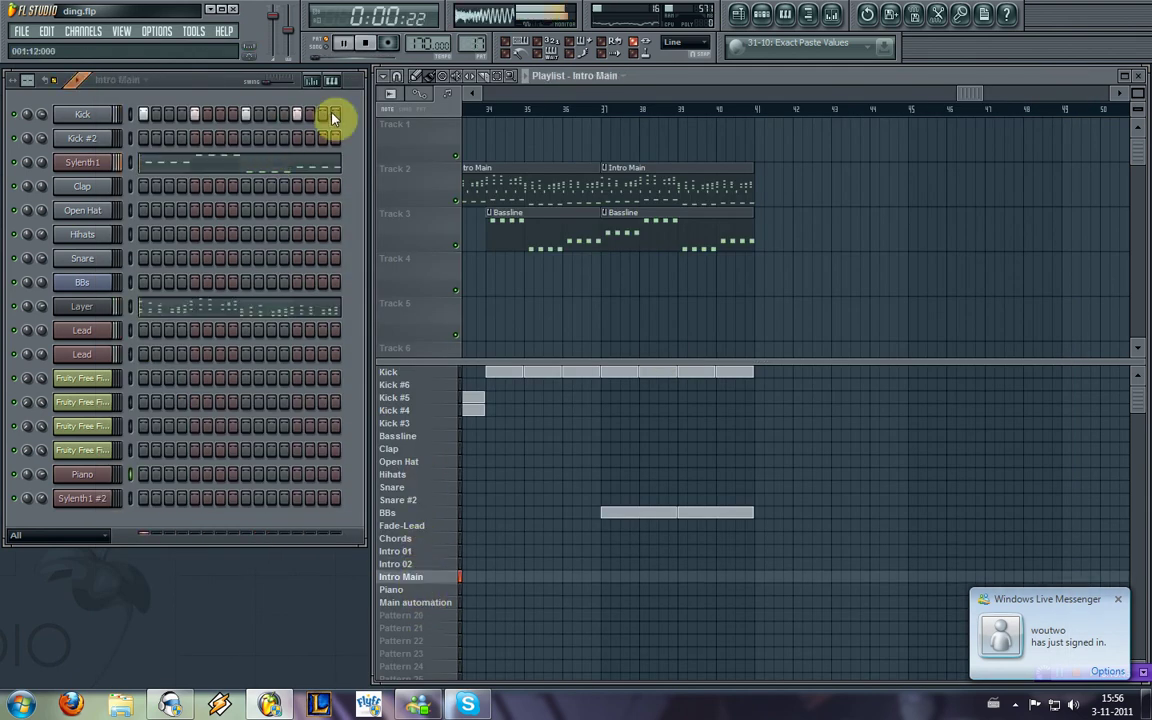
right_click(85, 163)
mouse_move(183, 321)
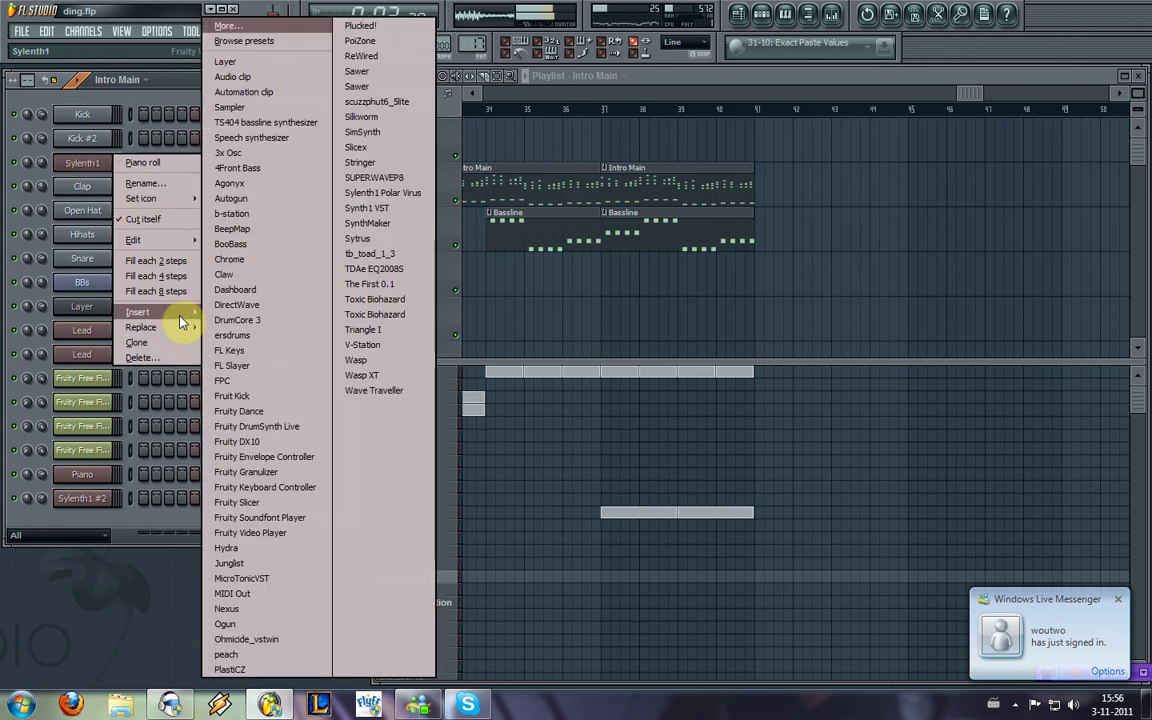
mouse_move(160, 240)
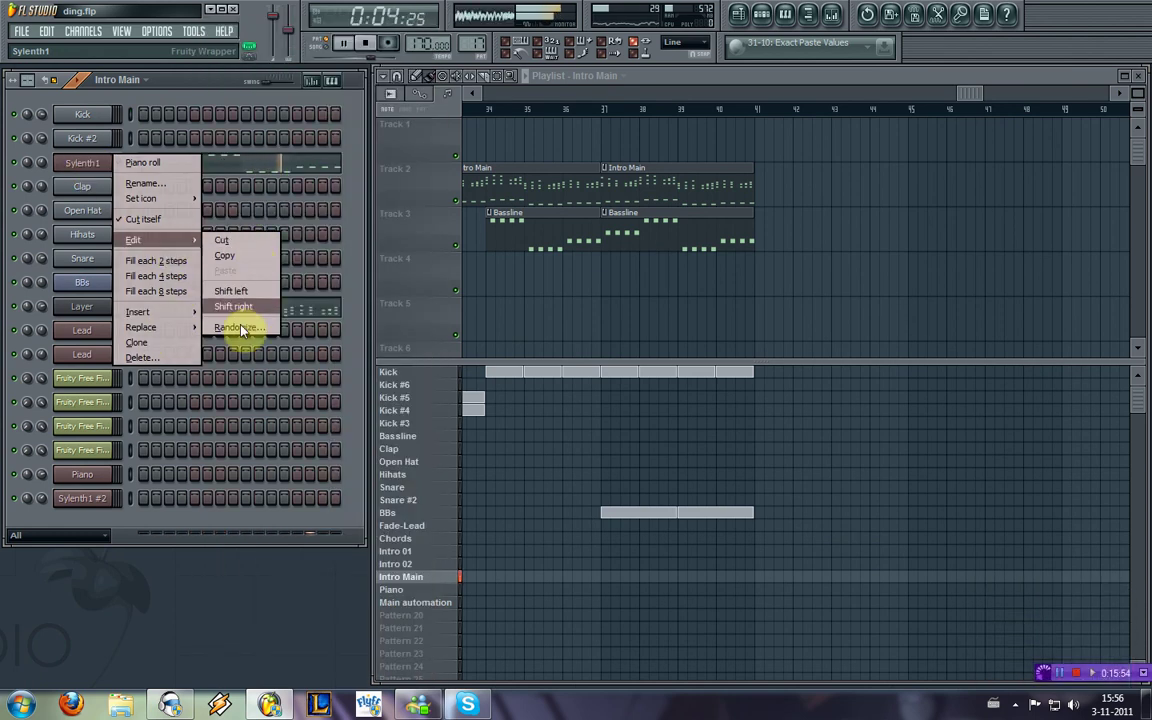
click(239, 249)
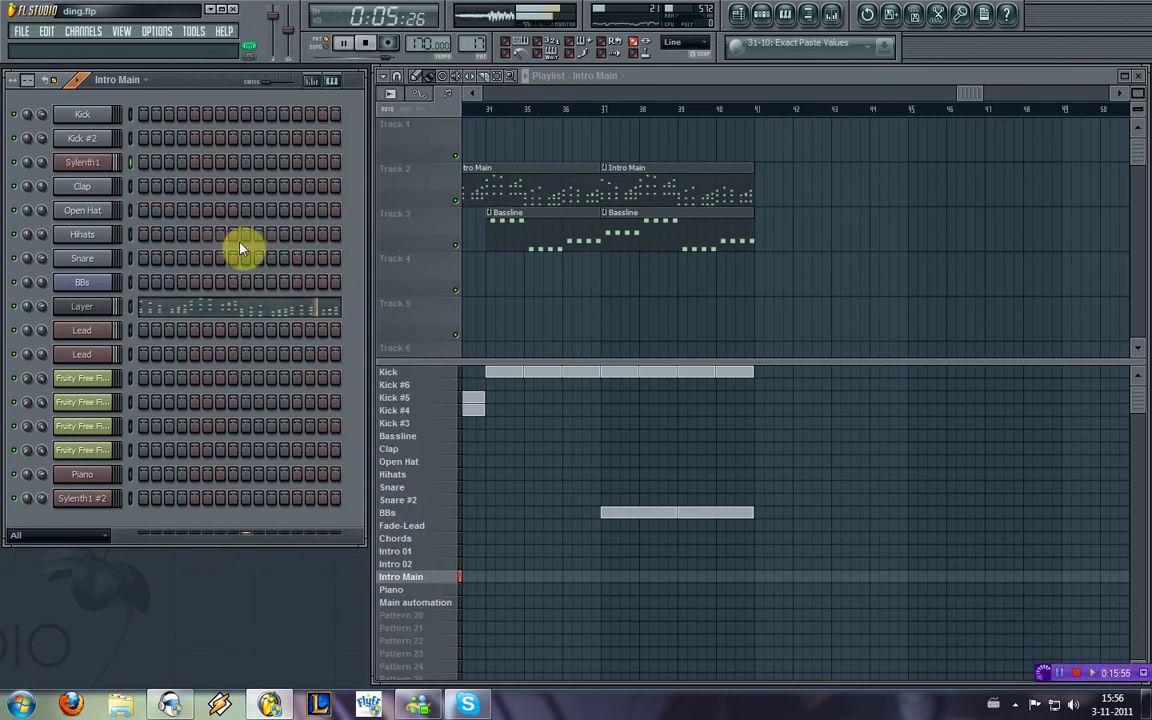
Step: Select all Piano channel notes in the Piano pattern again and close the piano roll
click(420, 617)
click(413, 590)
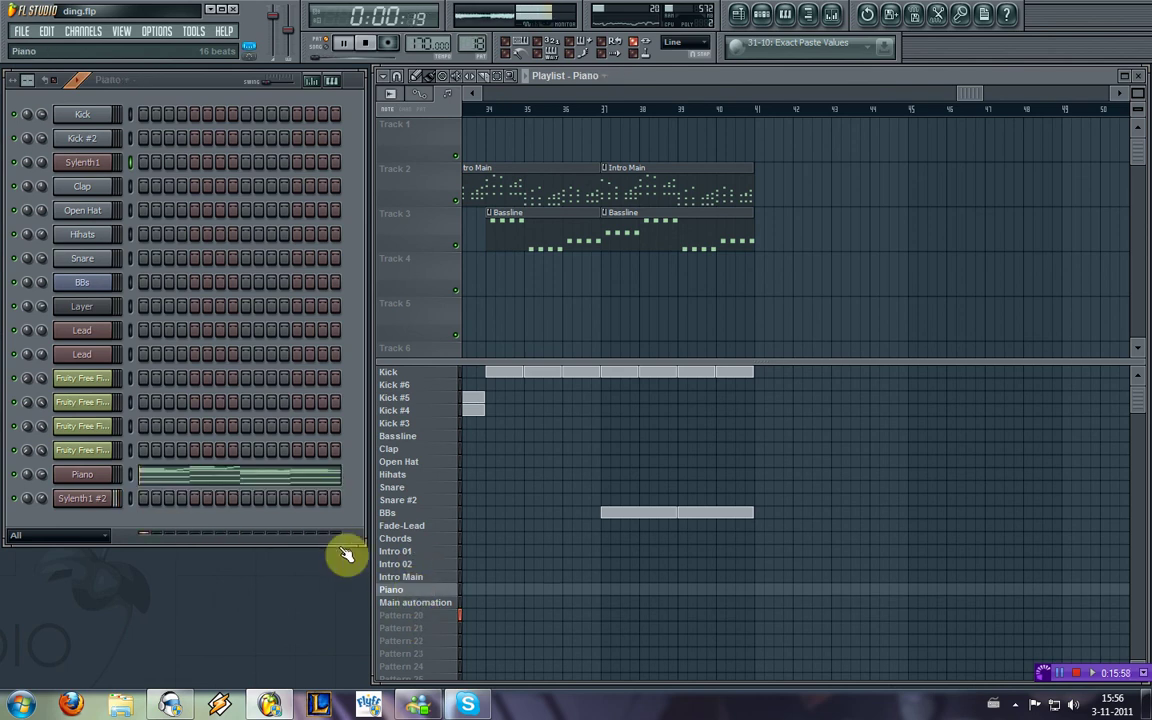
click(296, 476)
key(space)
key(ctrl+a)
click(1059, 89)
click(446, 605)
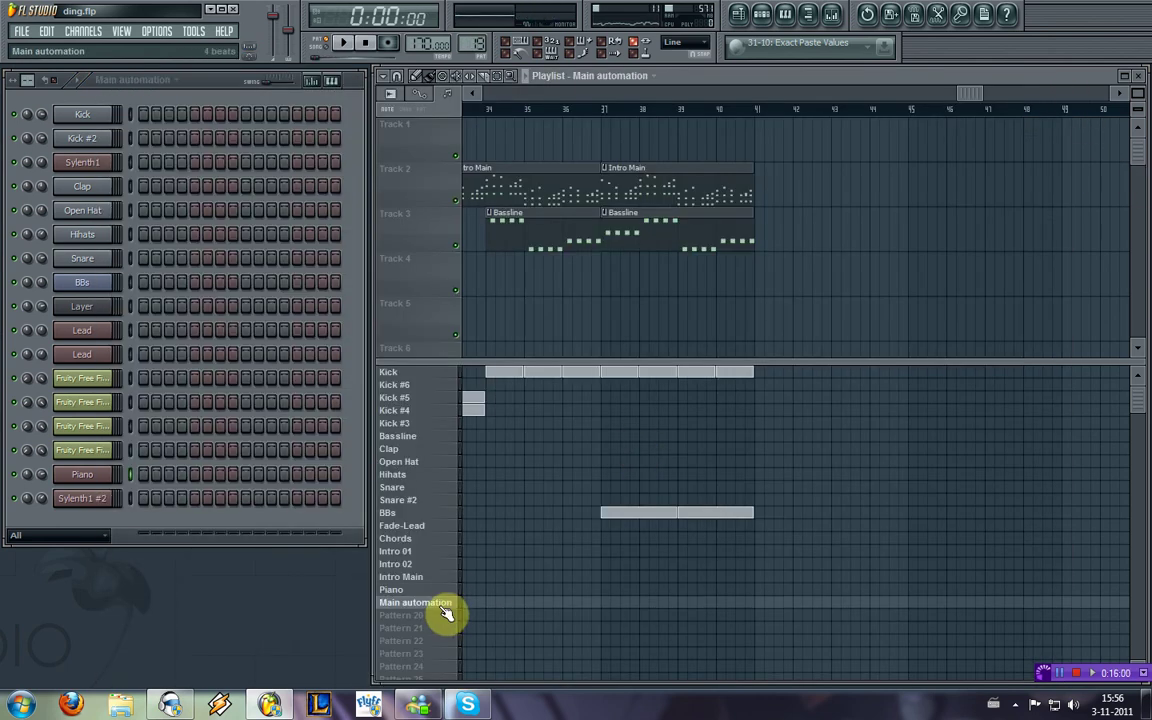
Step: In Pattern 20's Piano notes, shorten the top E6 in bar 1 to one beat and add a one-beat G6 after it
click(412, 616)
right_click(84, 472)
click(142, 474)
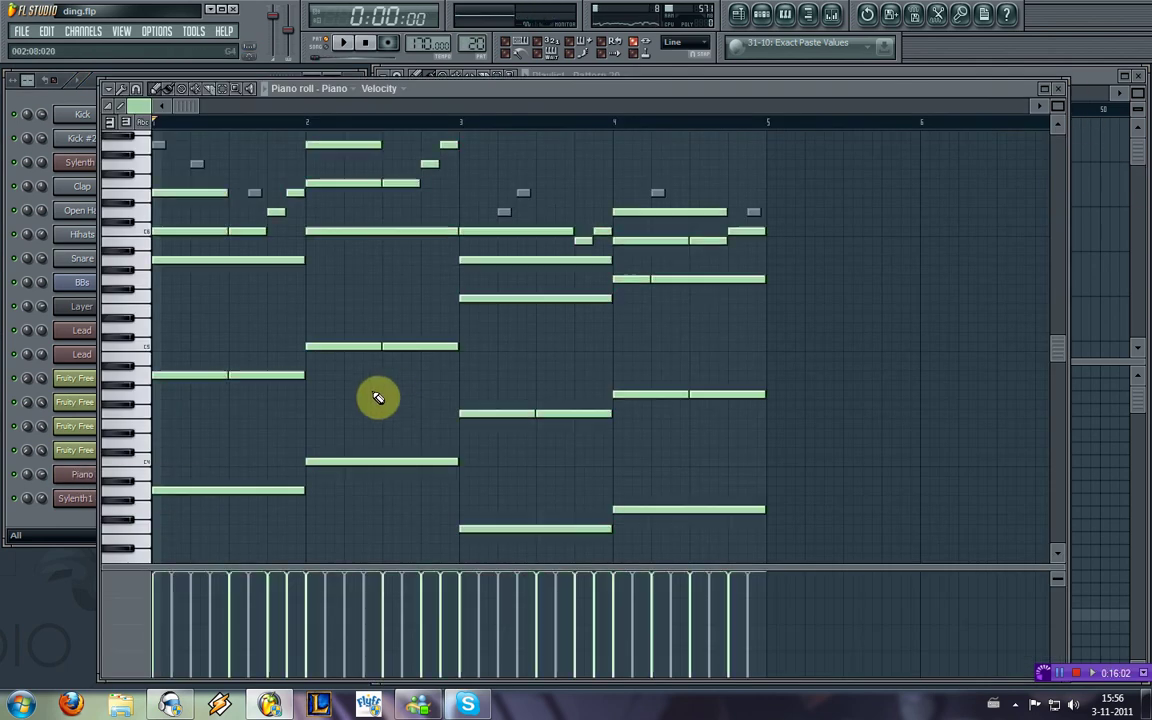
key(space)
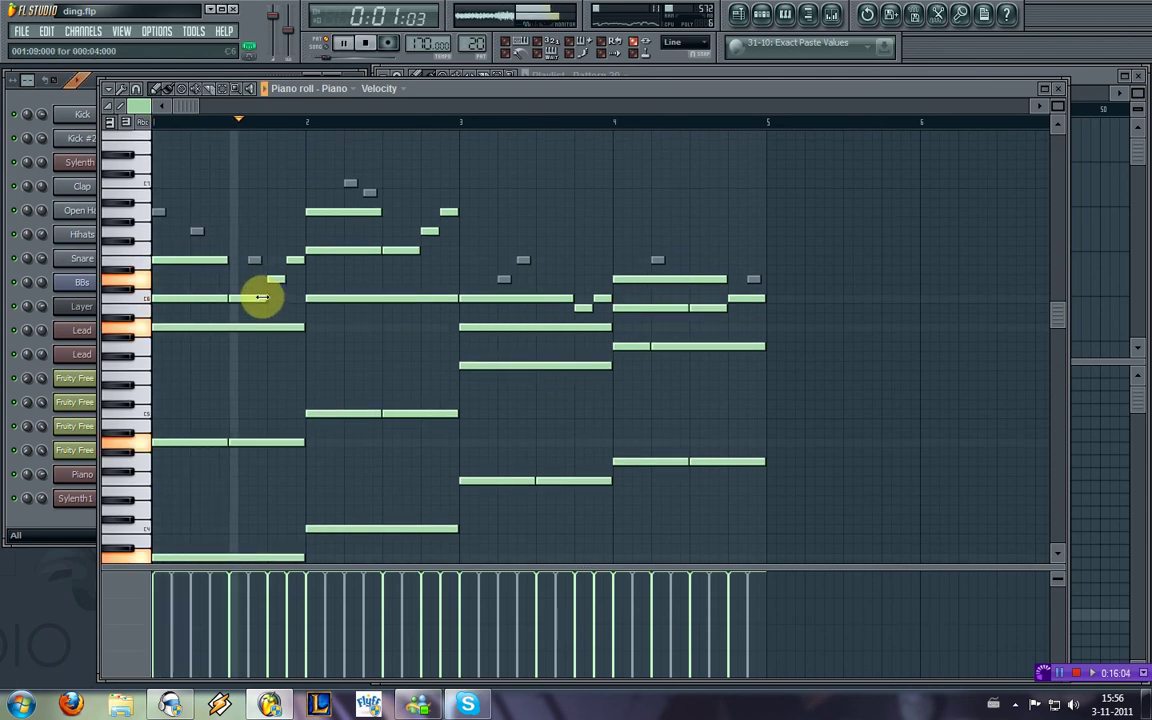
key(space)
drag(226, 258, 190, 266)
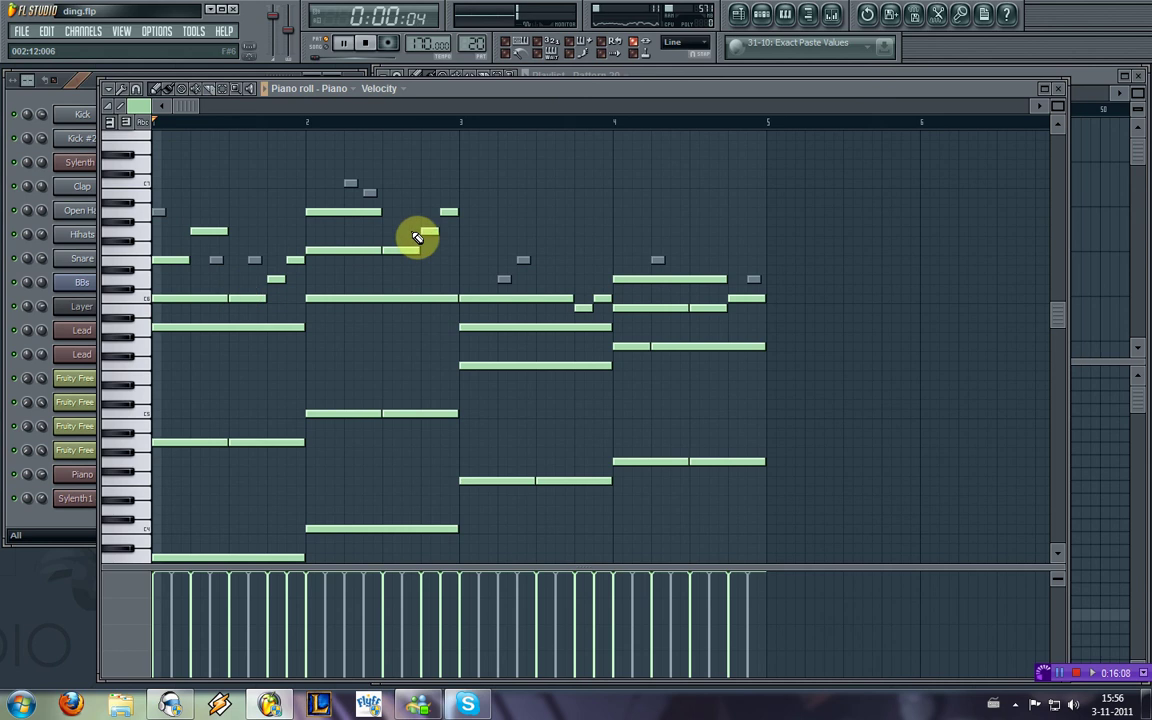
key(space)
Step: Shorten the first A6 piano note in bar 2 to one beat and add short C7 and B6 notes after it
key(space)
drag(380, 210, 333, 222)
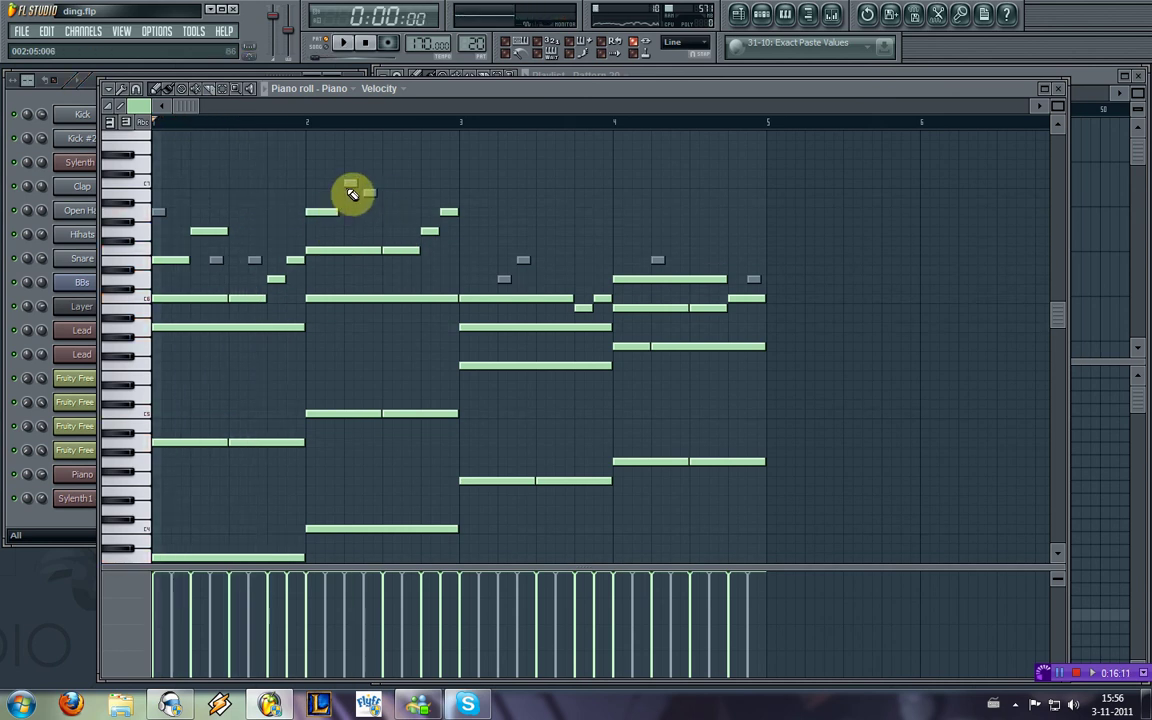
click(350, 185)
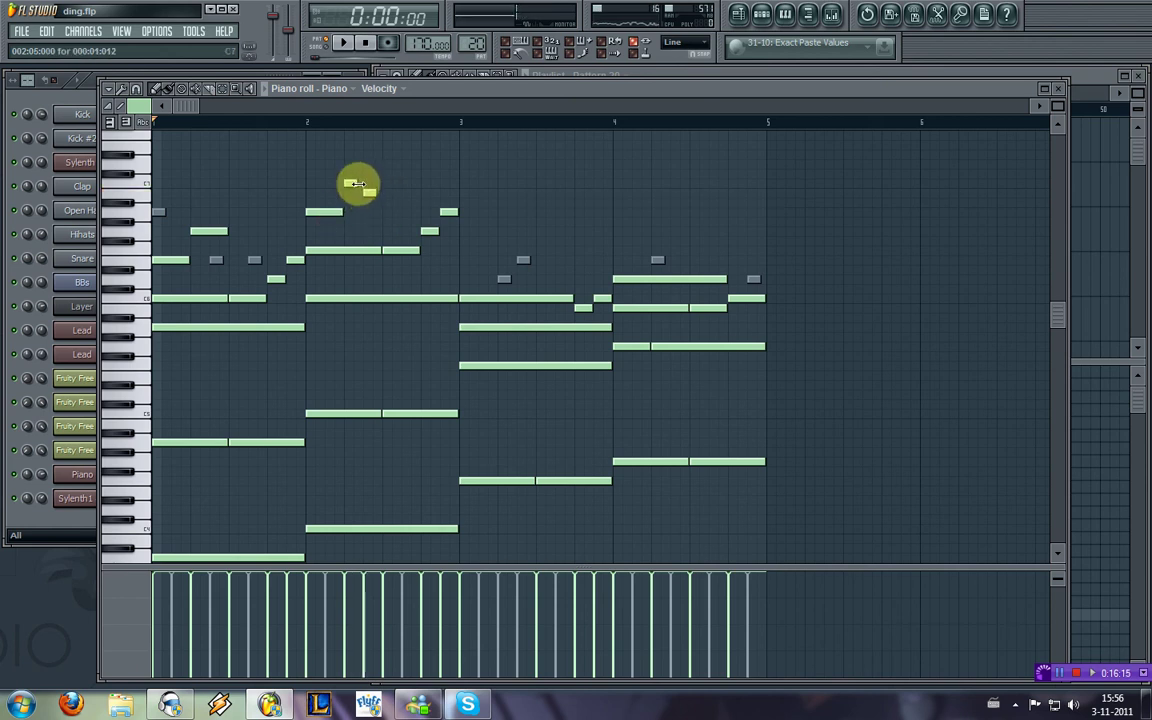
key(space)
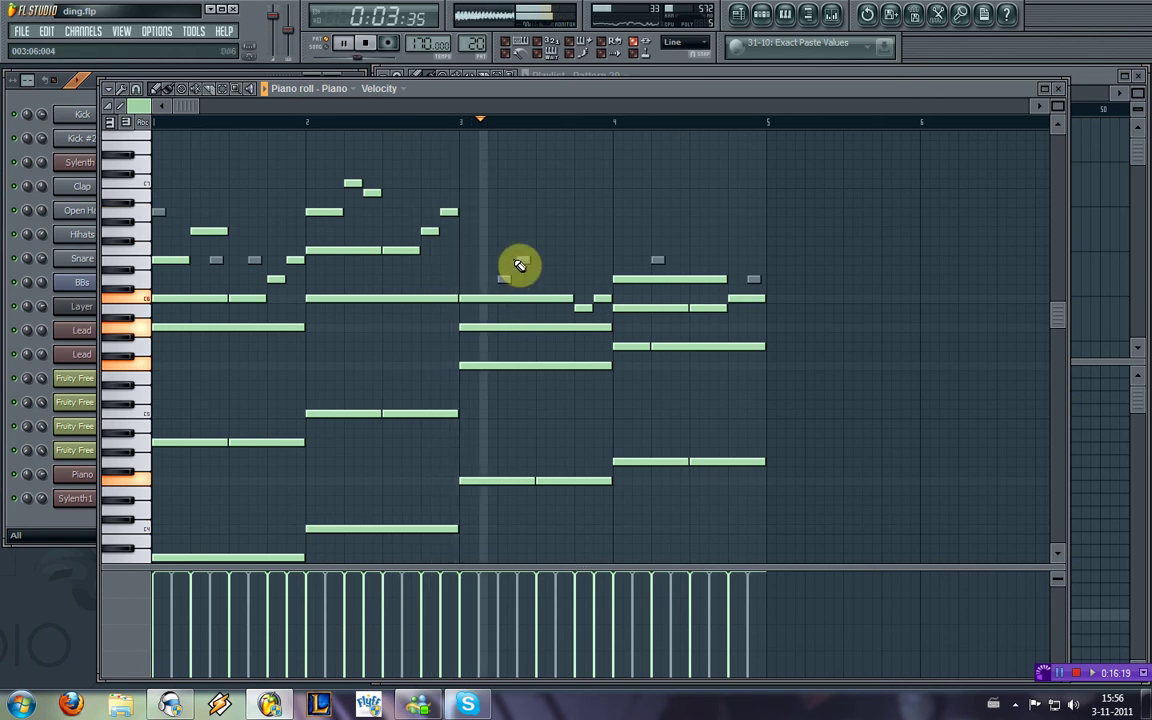
Step: Shorten the long C6 piano note at the start of bar 3 to one beat and add a D6 after it
key(space)
drag(566, 298, 498, 281)
key(space)
Step: Lengthen the G6 piano note in bar 1 to two beats and mute the Sylenth1 #2 channel
drag(226, 231, 267, 257)
key(space)
click(13, 501)
Step: Lengthen the D6 piano note in bar 3 to two beats
key(space)
right_click(579, 265)
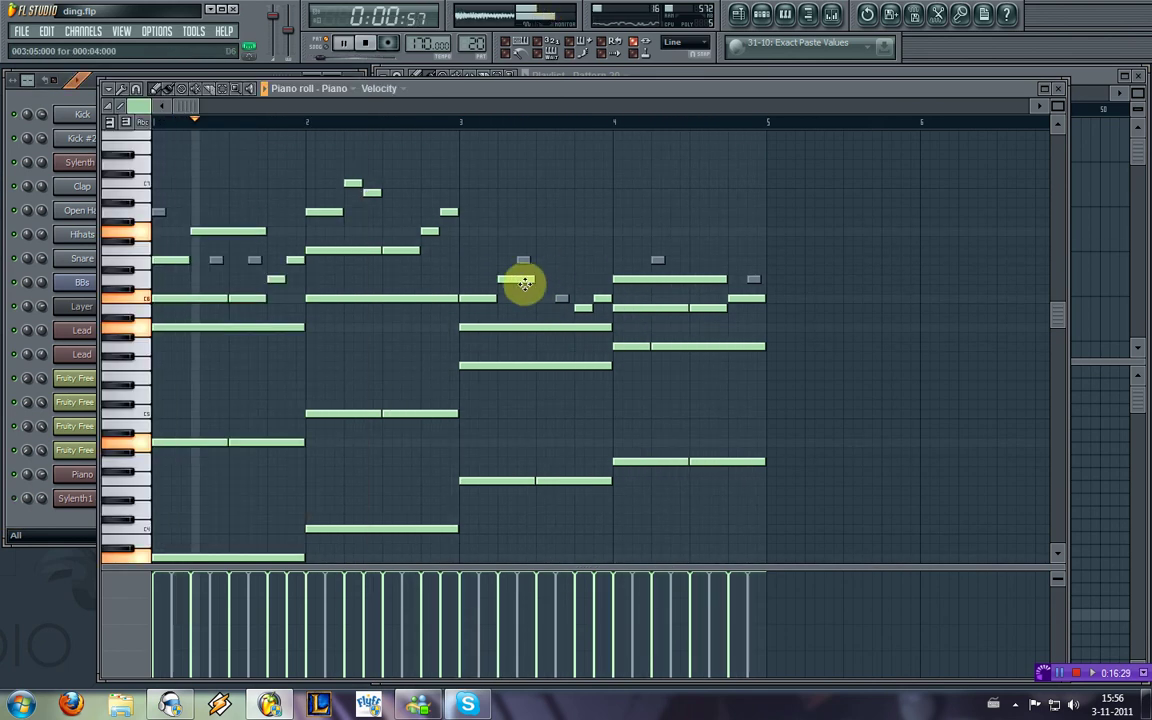
drag(529, 281, 571, 291)
Step: Shorten the top D6 piano note in bar 4 to one beat and add short E6 and D6 notes after it
drag(727, 281, 641, 279)
key(space)
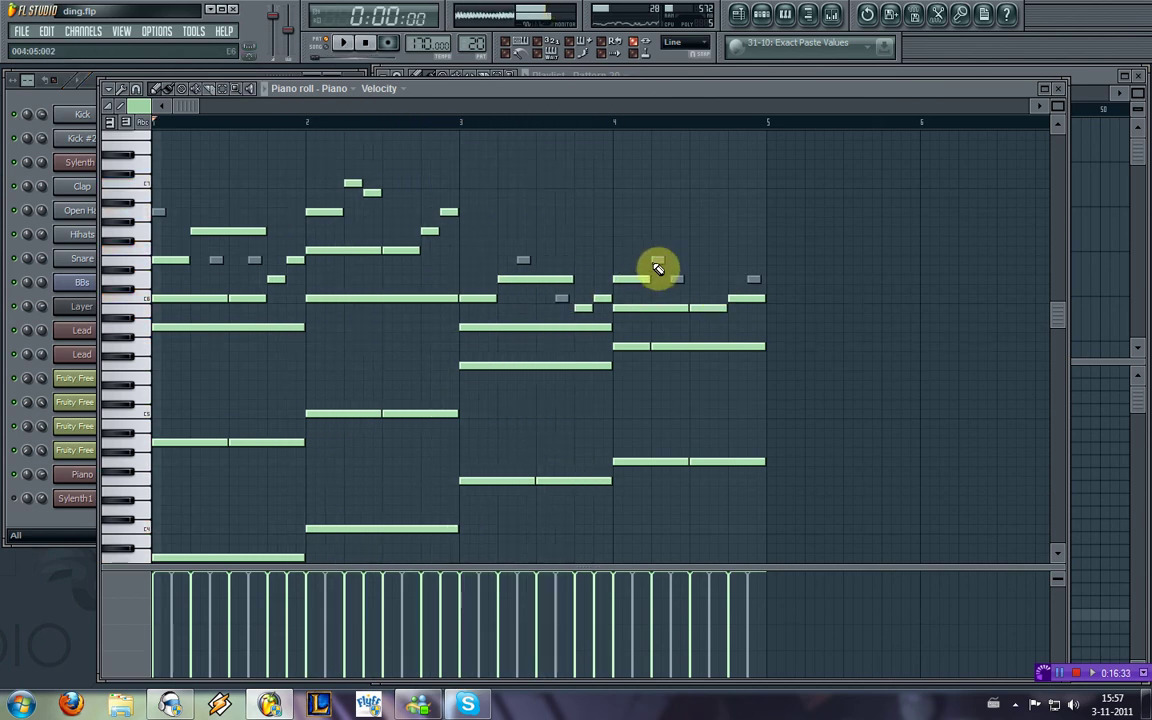
key(space)
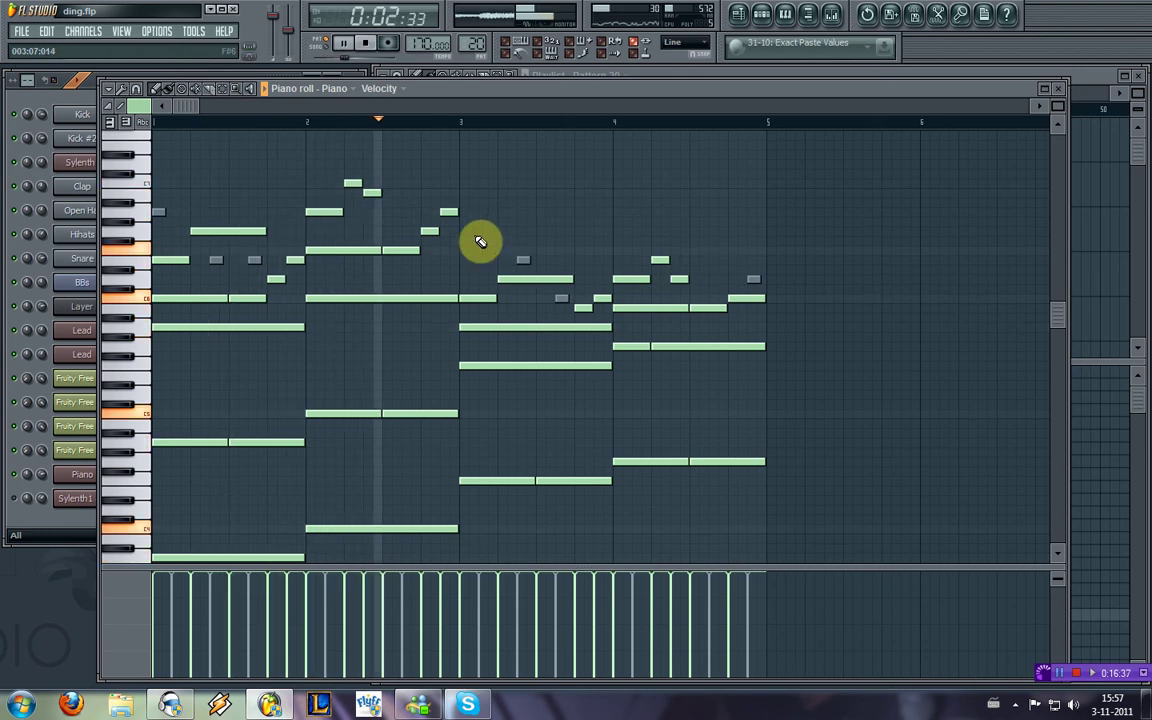
key(space)
Step: Lengthen the B6 piano note in bar 2 and the second D6 in bar 4 to one and a half beats each
drag(380, 191, 420, 210)
key(space)
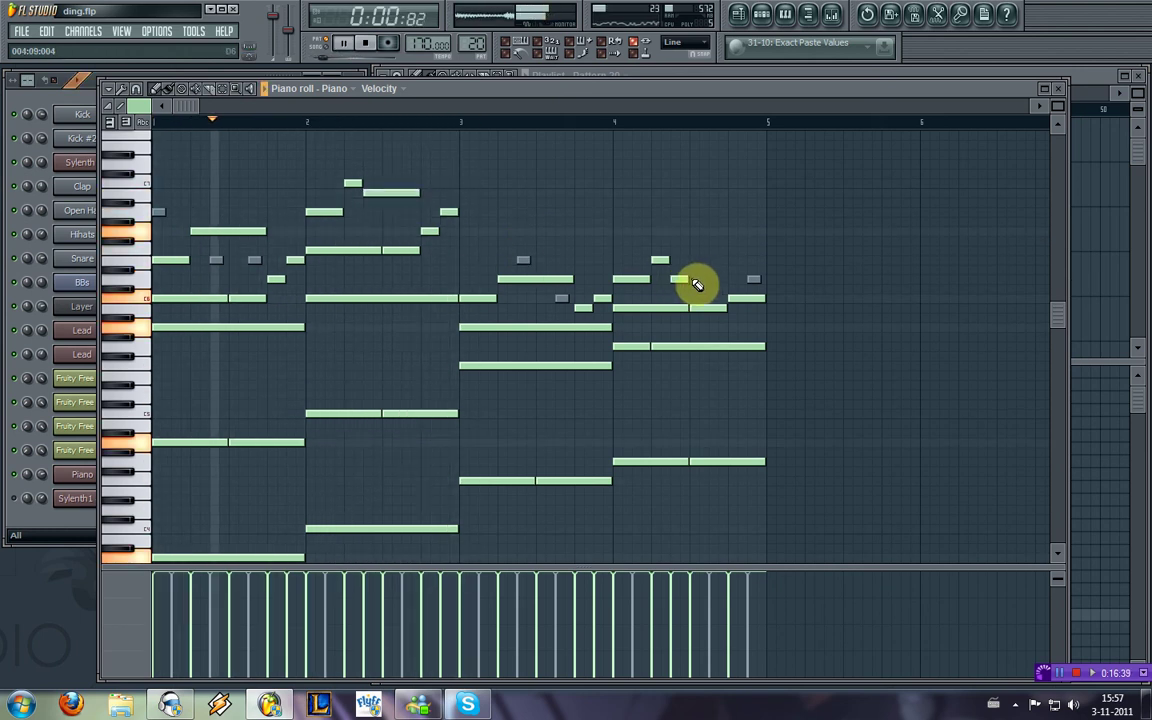
drag(689, 278, 733, 296)
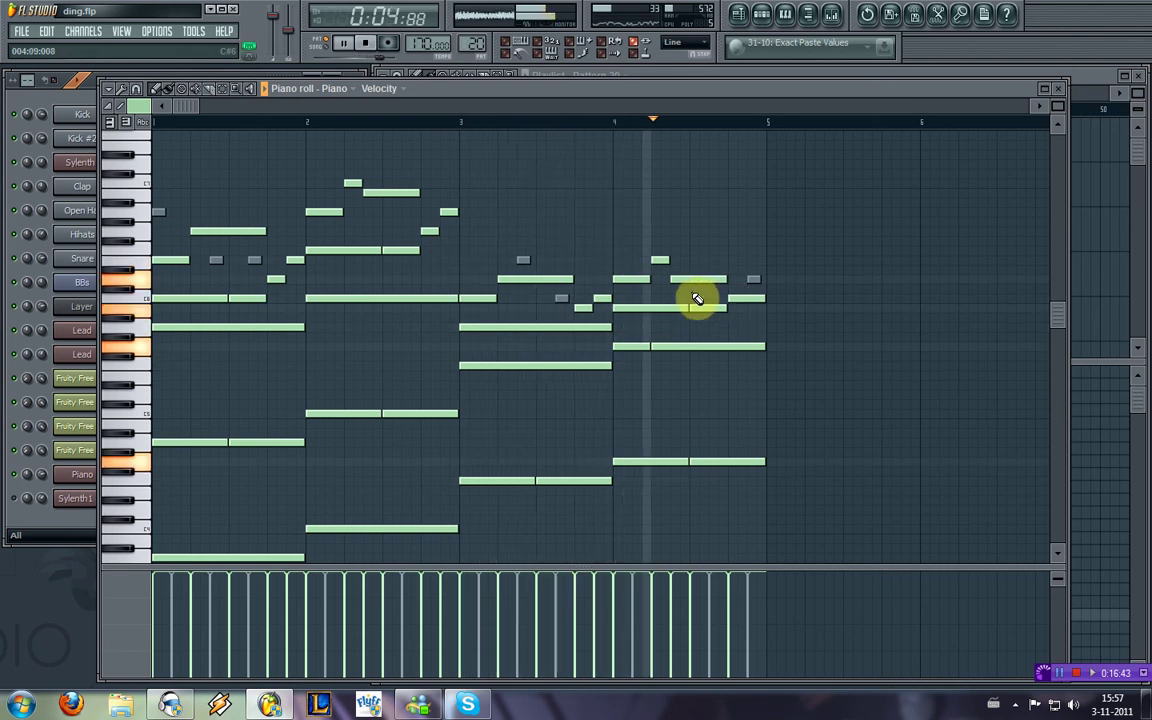
Step: Add a half-beat C6 piano note late in bar 3 and shorten the preceding D6 to one and a half beats
key(space)
click(561, 299)
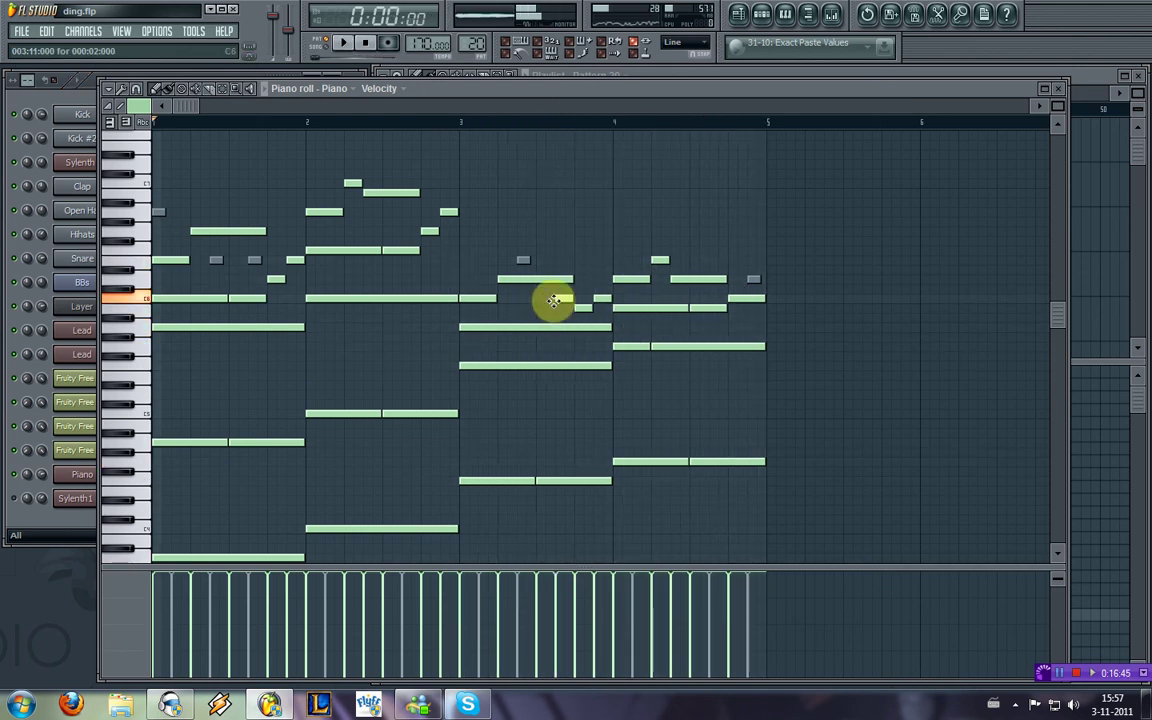
key(space)
drag(571, 278, 557, 292)
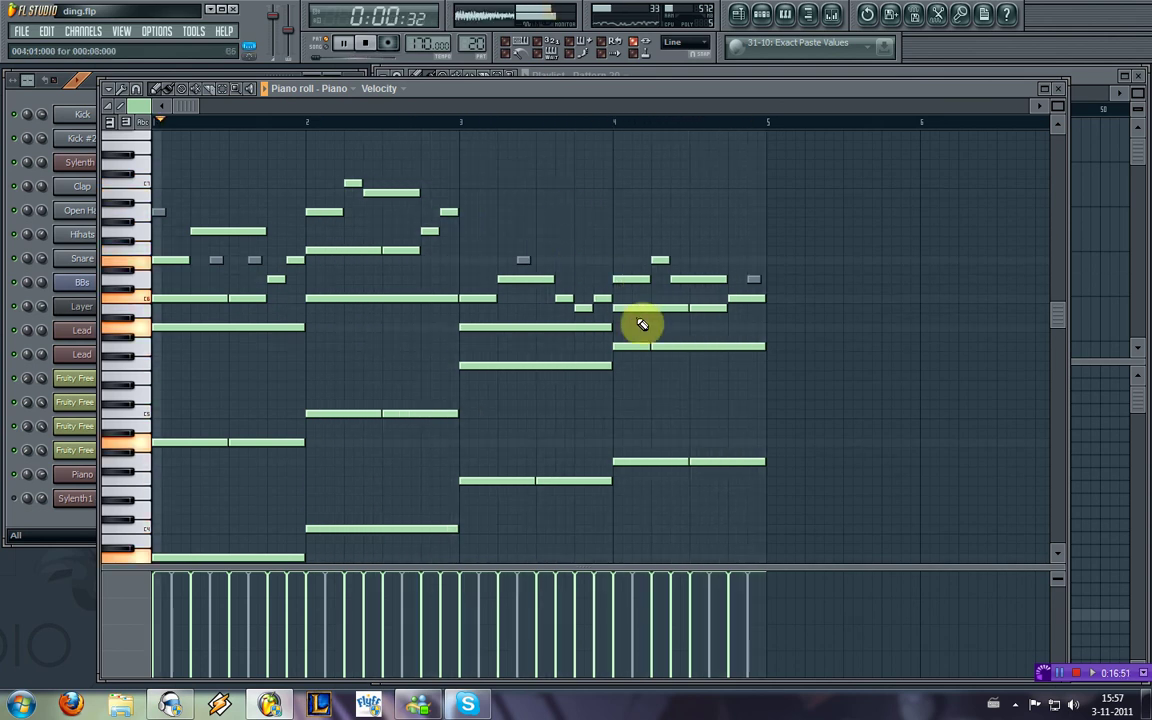
Step: Rework bar 4's upper piano melody into two consecutive D6 notes of one and a half beats each, removing the short E6
right_click(706, 279)
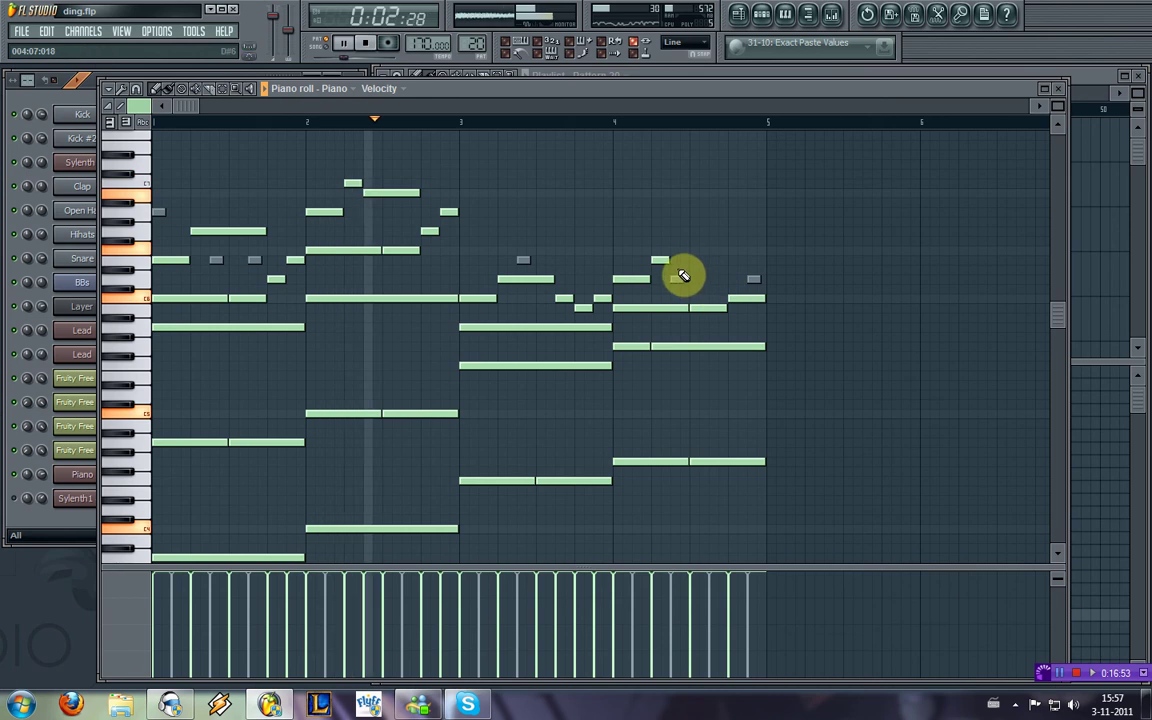
drag(669, 261, 690, 270)
mouse_move(686, 271)
mouse_down()
mouse_move(707, 279)
mouse_move(689, 257)
mouse_move(717, 260)
mouse_move(728, 262)
mouse_move(712, 283)
mouse_move(743, 278)
mouse_move(648, 278)
mouse_move(658, 265)
mouse_move(666, 295)
mouse_up()
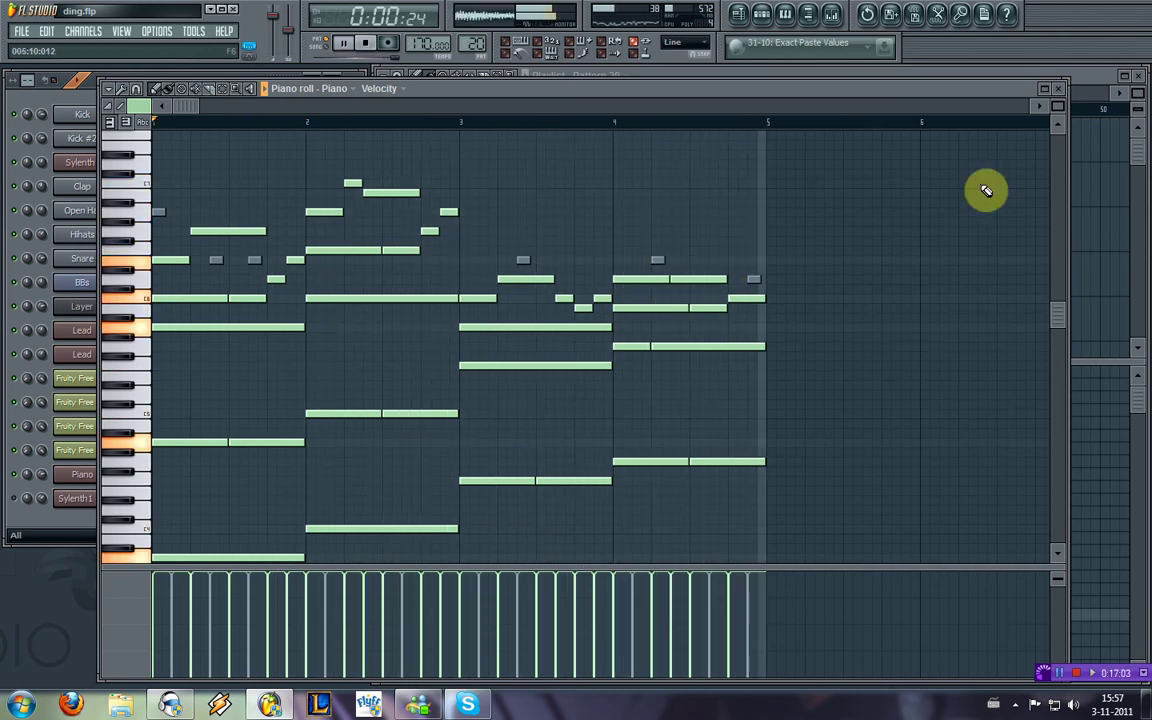
Step: Shorten the last C6 piano note in bar 4 to half a beat and add a half-beat D6 after it
key(space)
drag(748, 304, 736, 303)
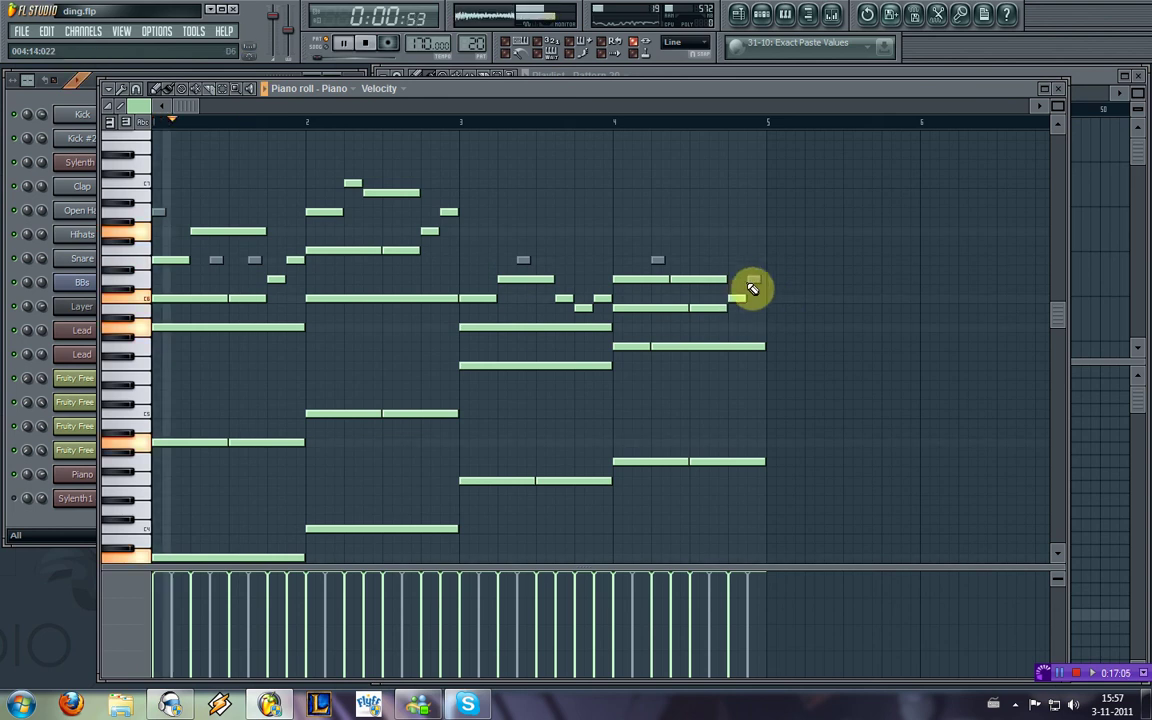
click(752, 283)
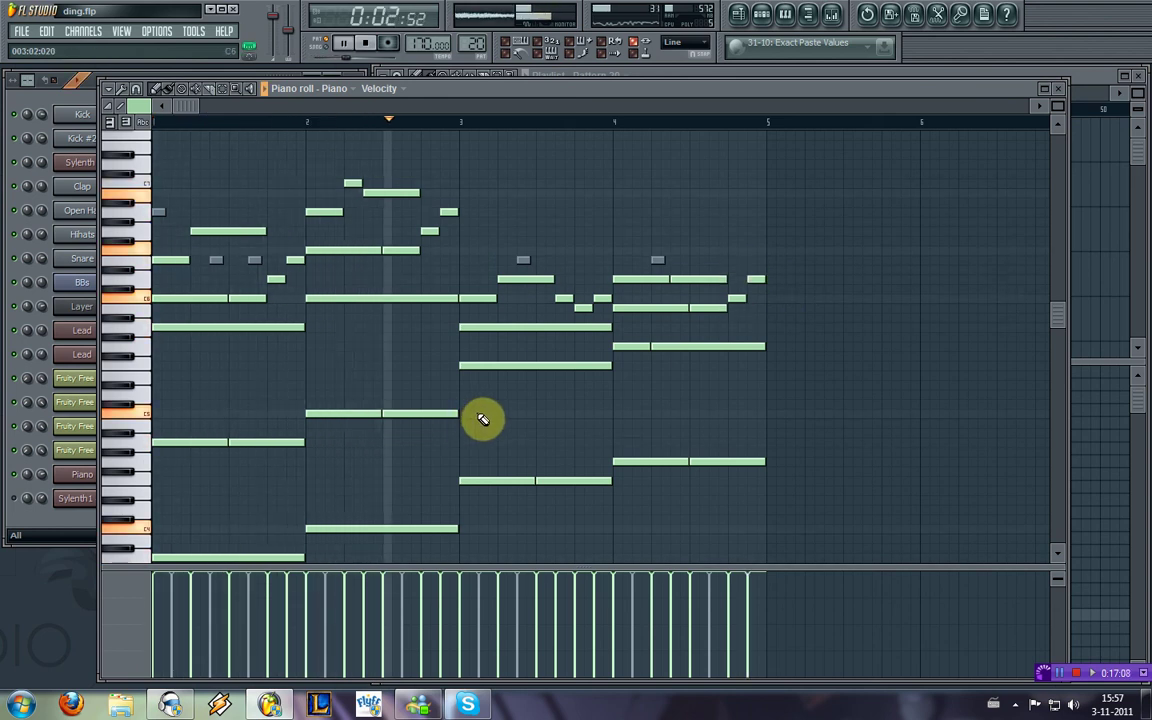